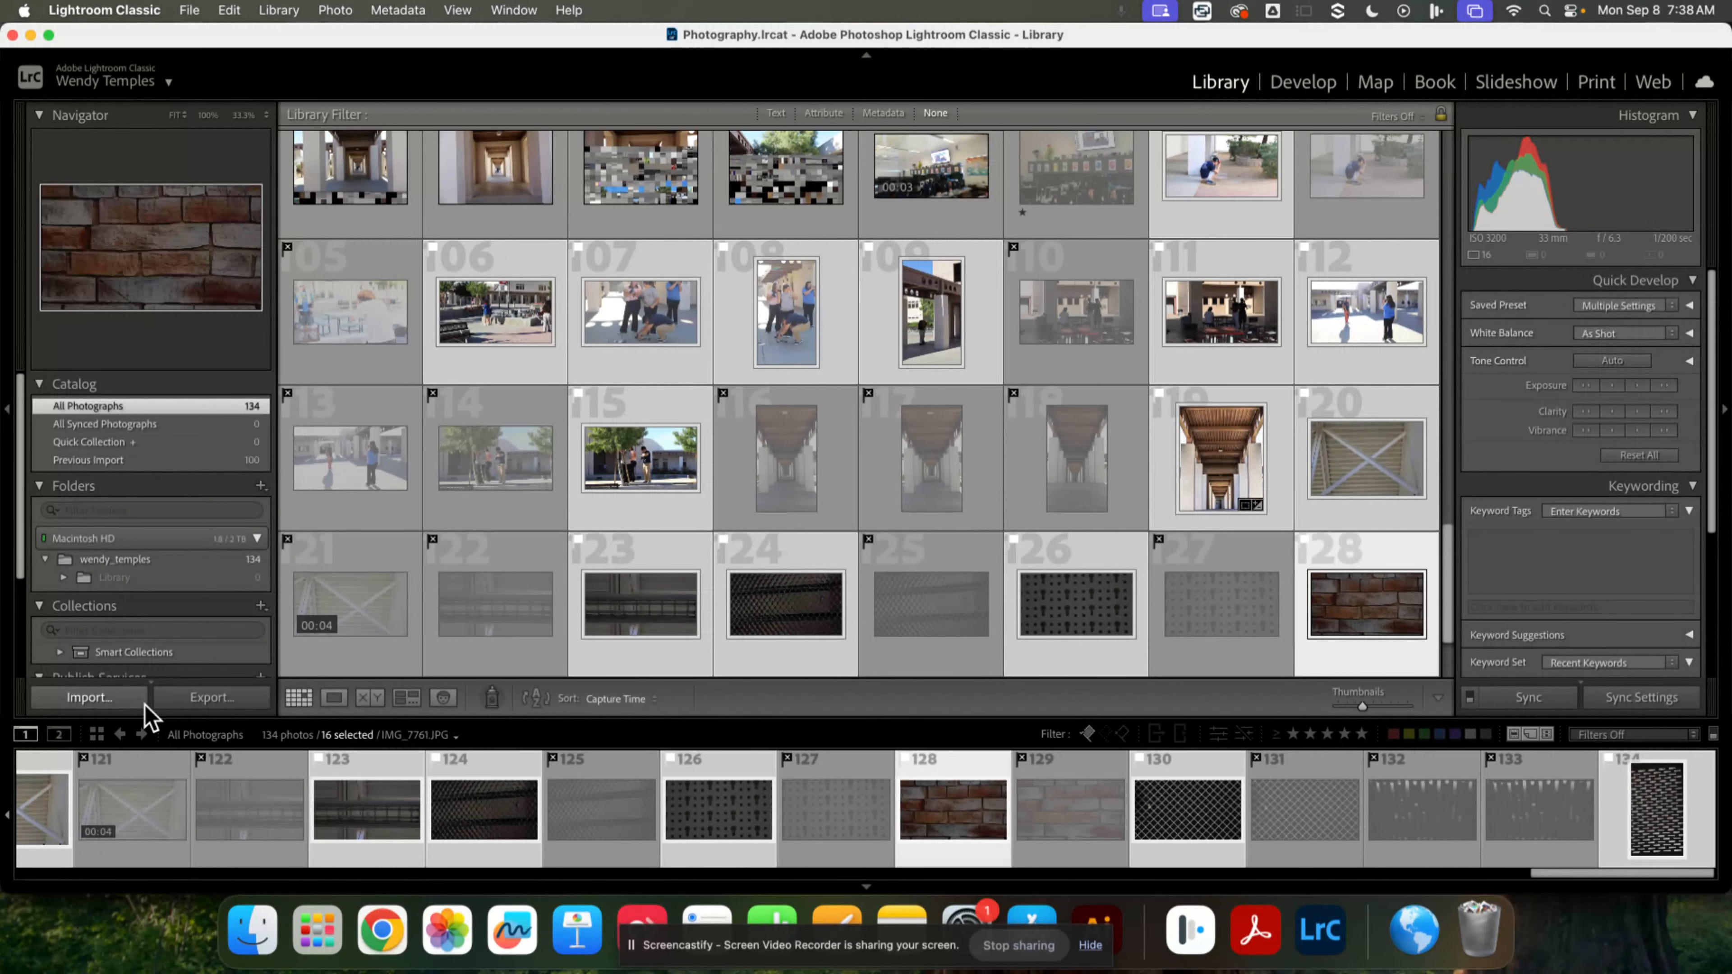
Start importing photos from the NO NAME memory card and select its 100CANON folder as the source.
{"action": "left_click", "coordinate": [71, 701]}
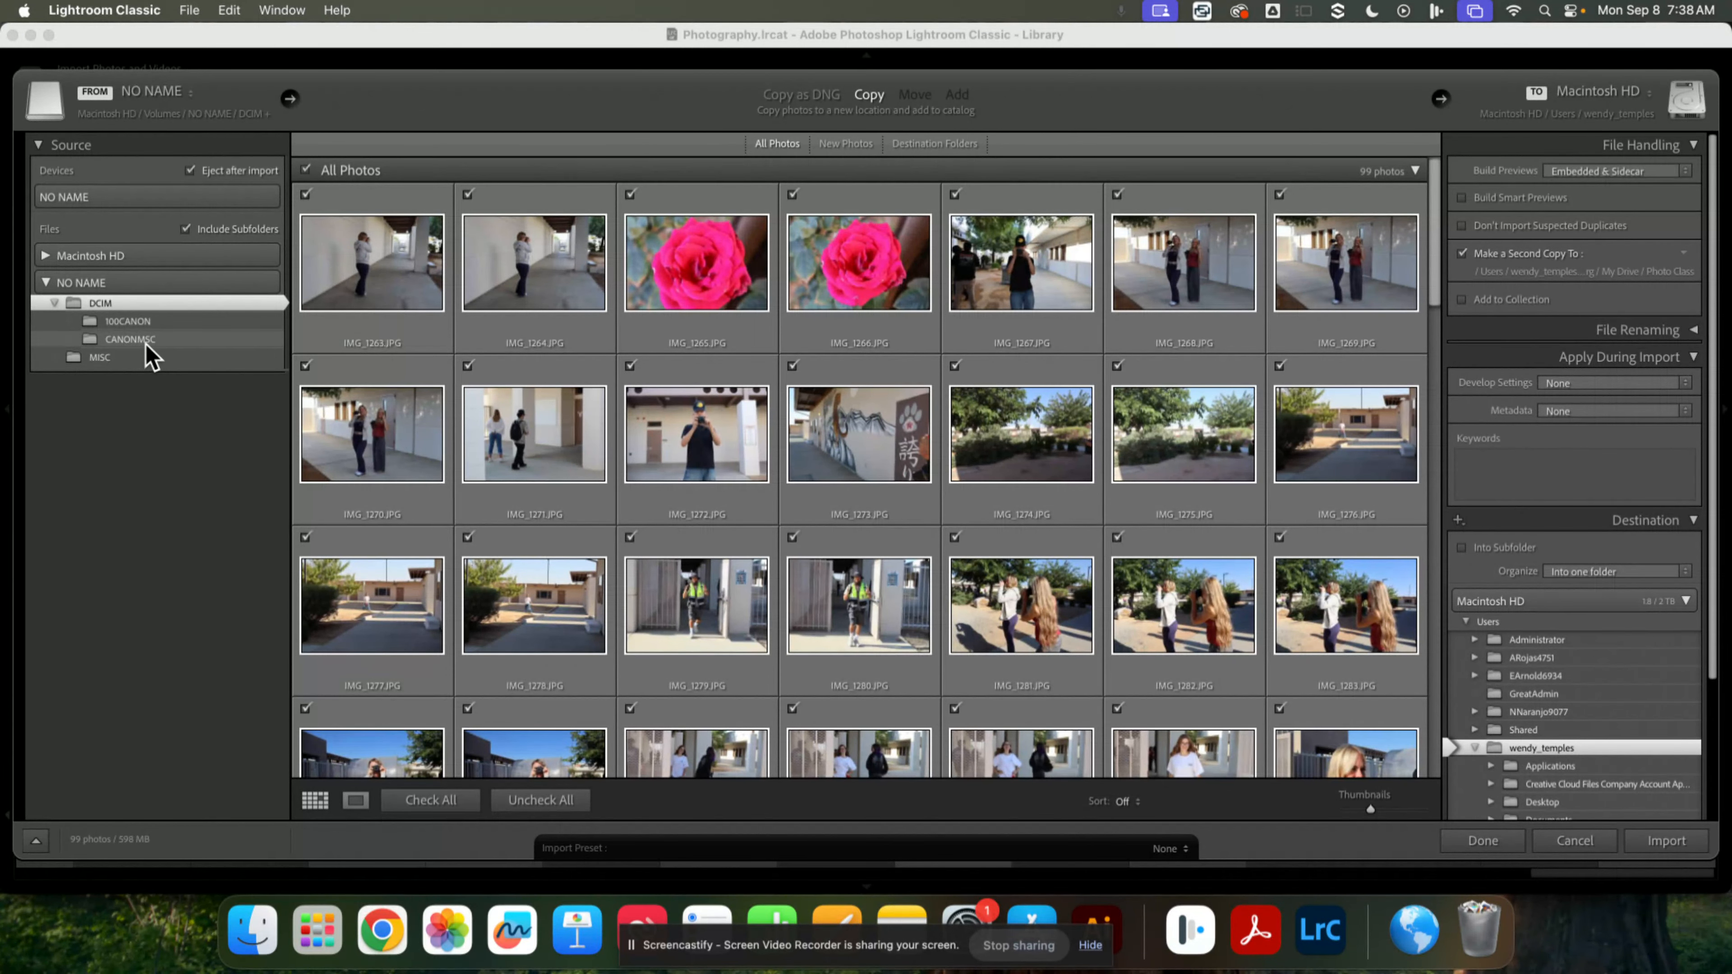
{"action": "left_click", "coordinate": [125, 324]}
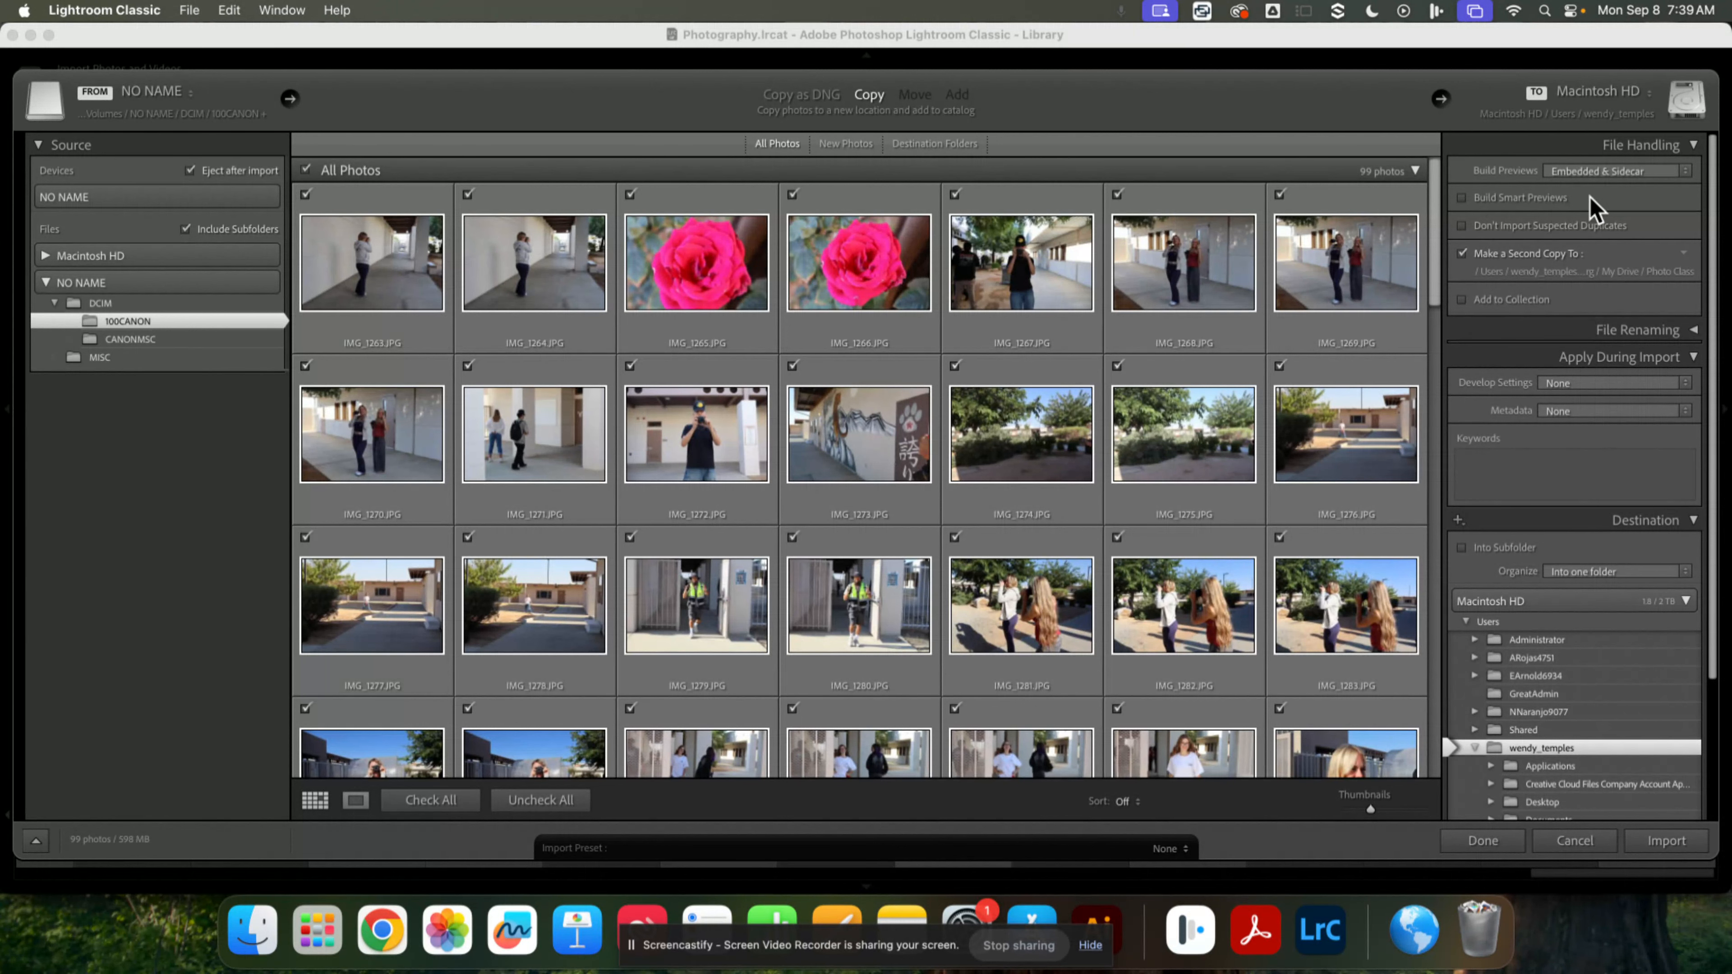
Set the import to build Standard previews and turn off the option that skips suspected duplicates.
{"action": "left_click", "coordinate": [1637, 172]}
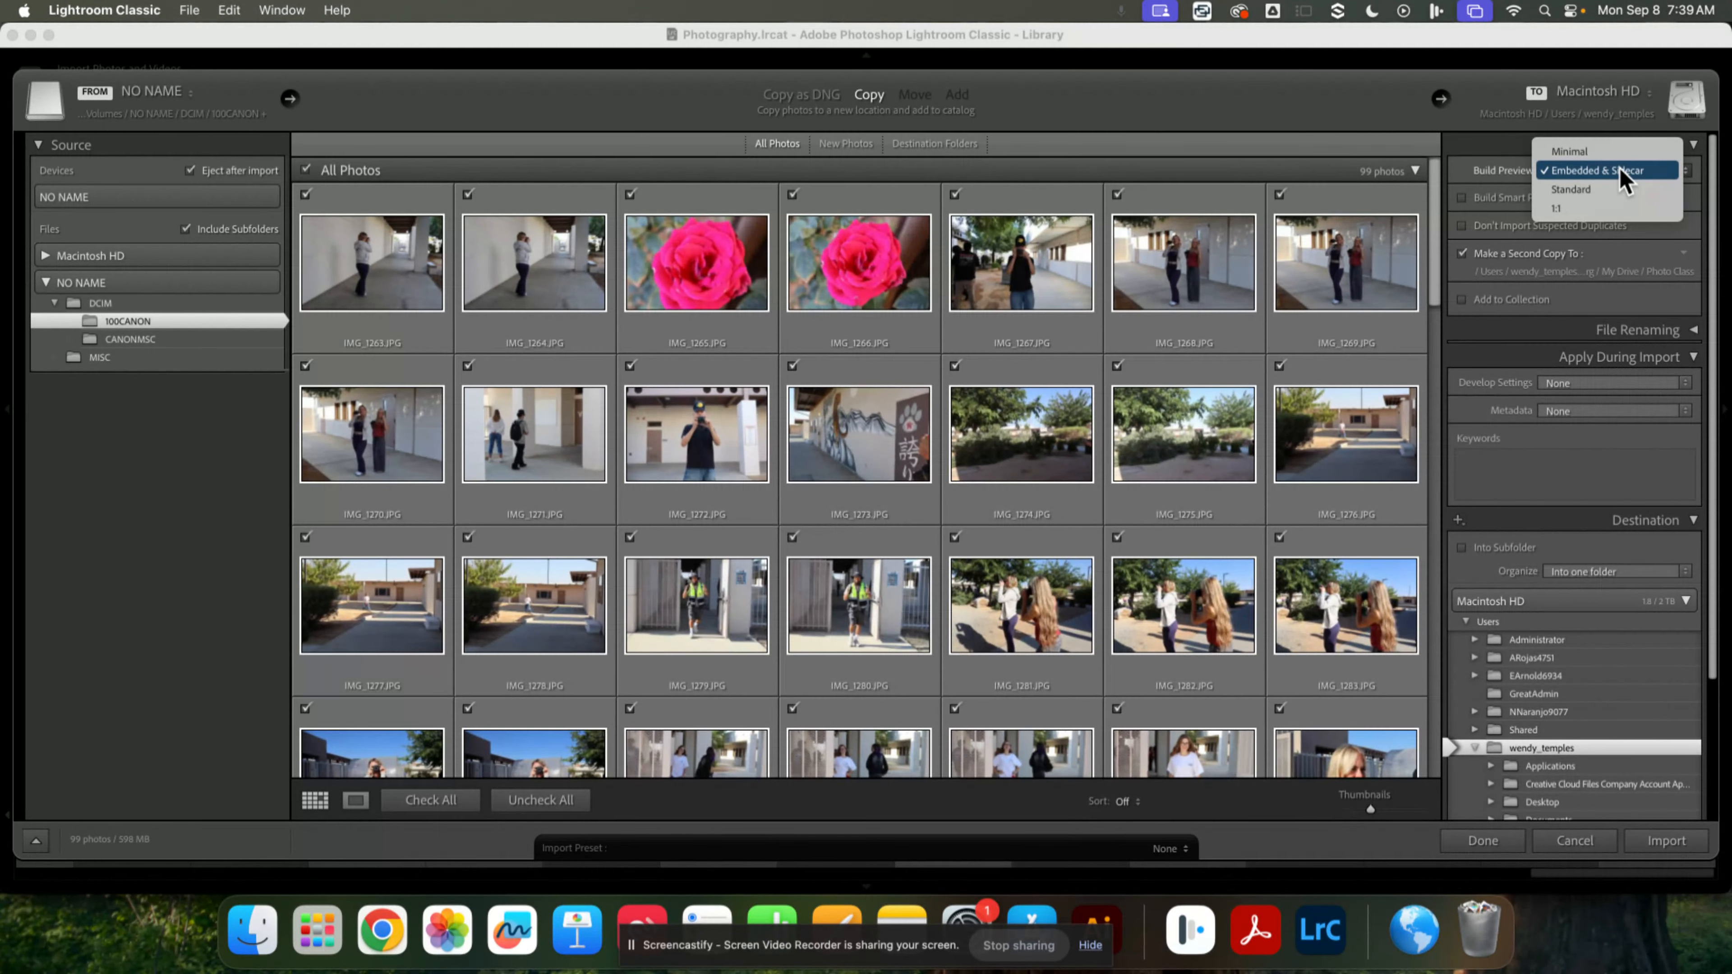
{"action": "left_click", "coordinate": [1591, 193]}
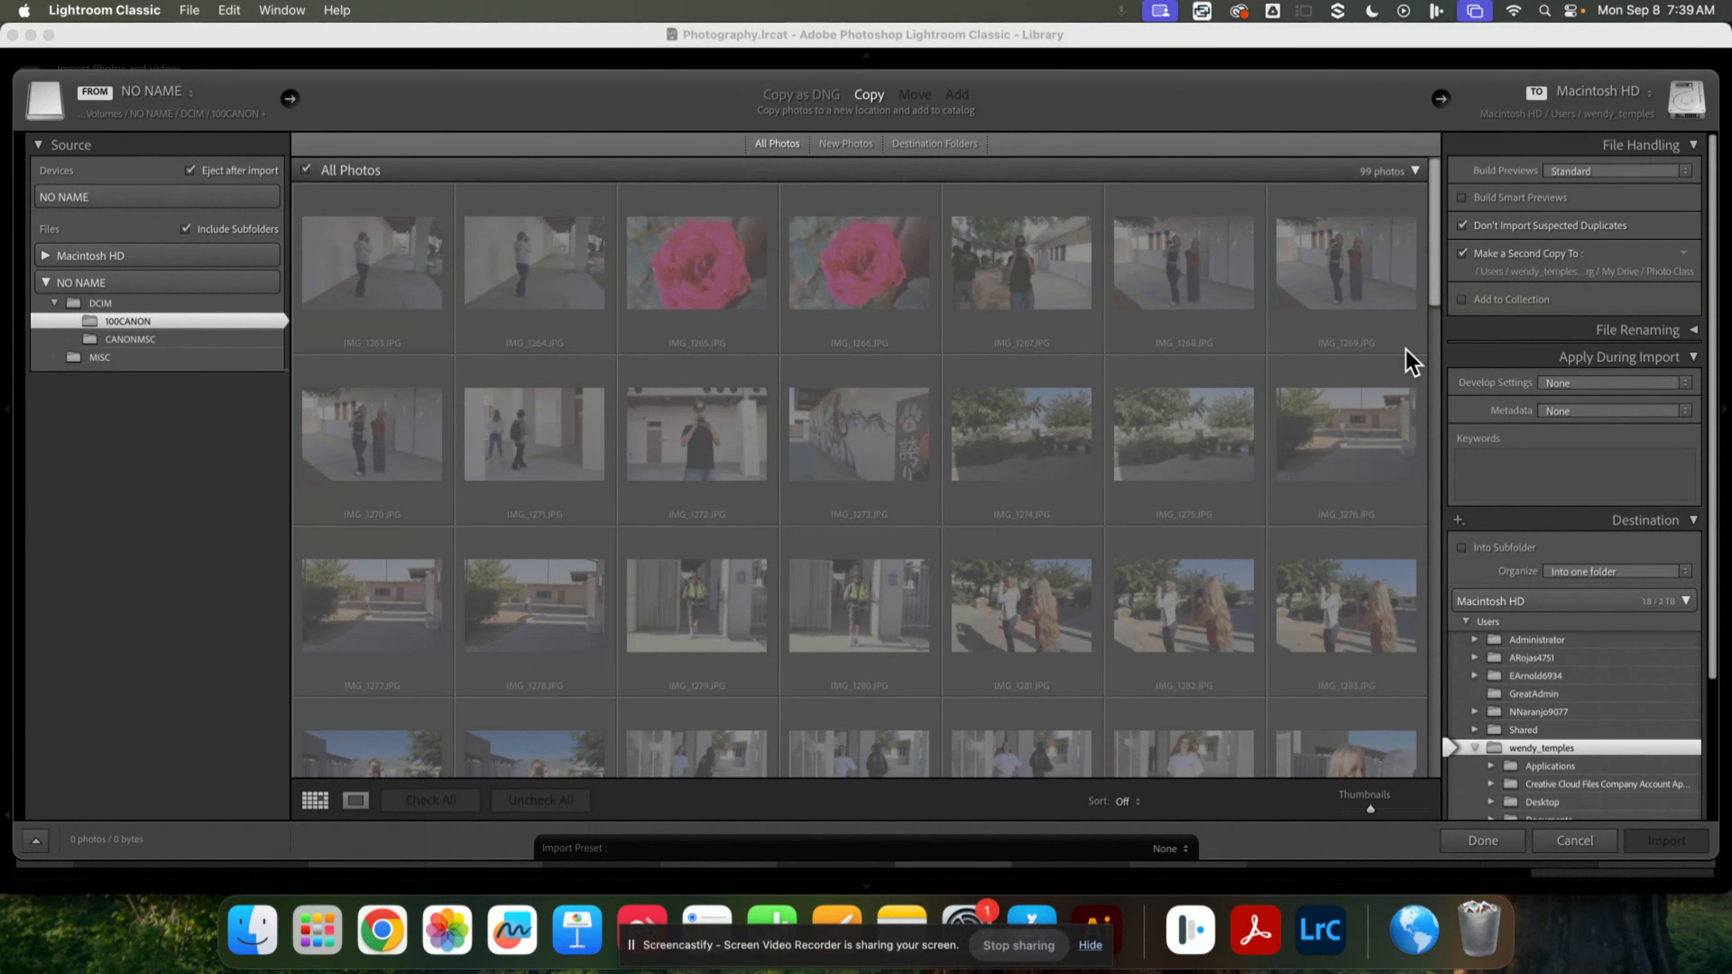
{"action": "left_click", "coordinate": [1462, 229]}
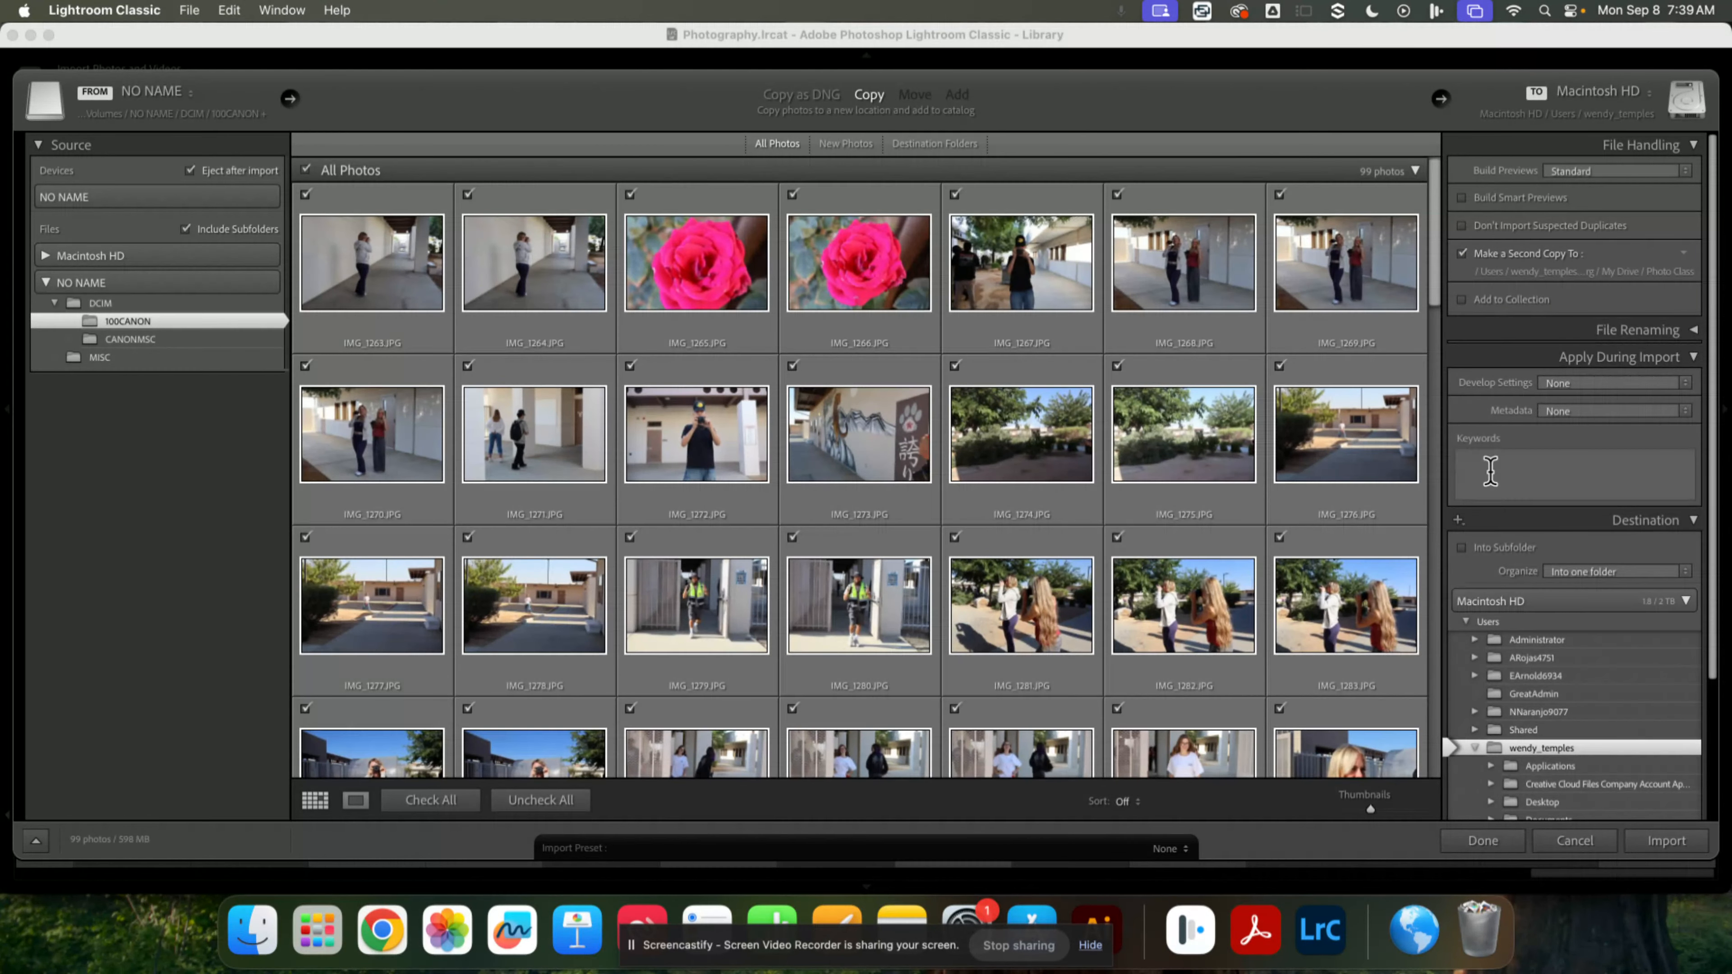
Change the second-copy location by searching for "photo class" from Google Drive's My Drive and selecting the Photo Class folder.
{"action": "left_click", "coordinate": [1512, 276]}
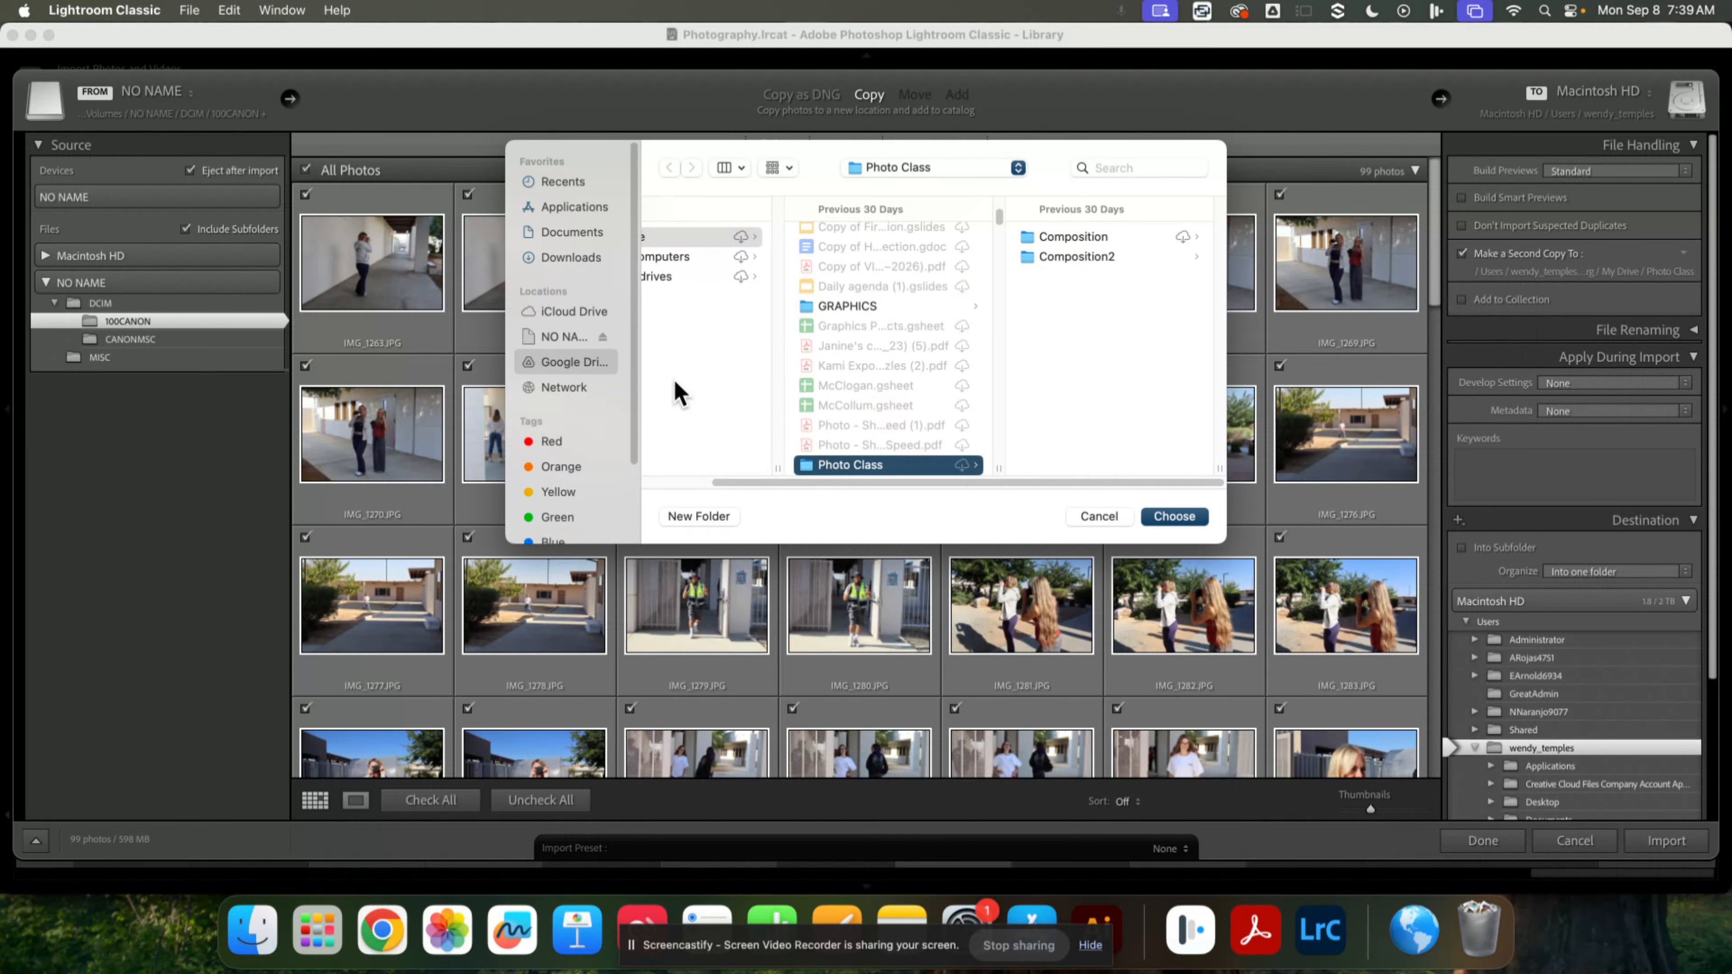
{"action": "left_click", "coordinate": [549, 363]}
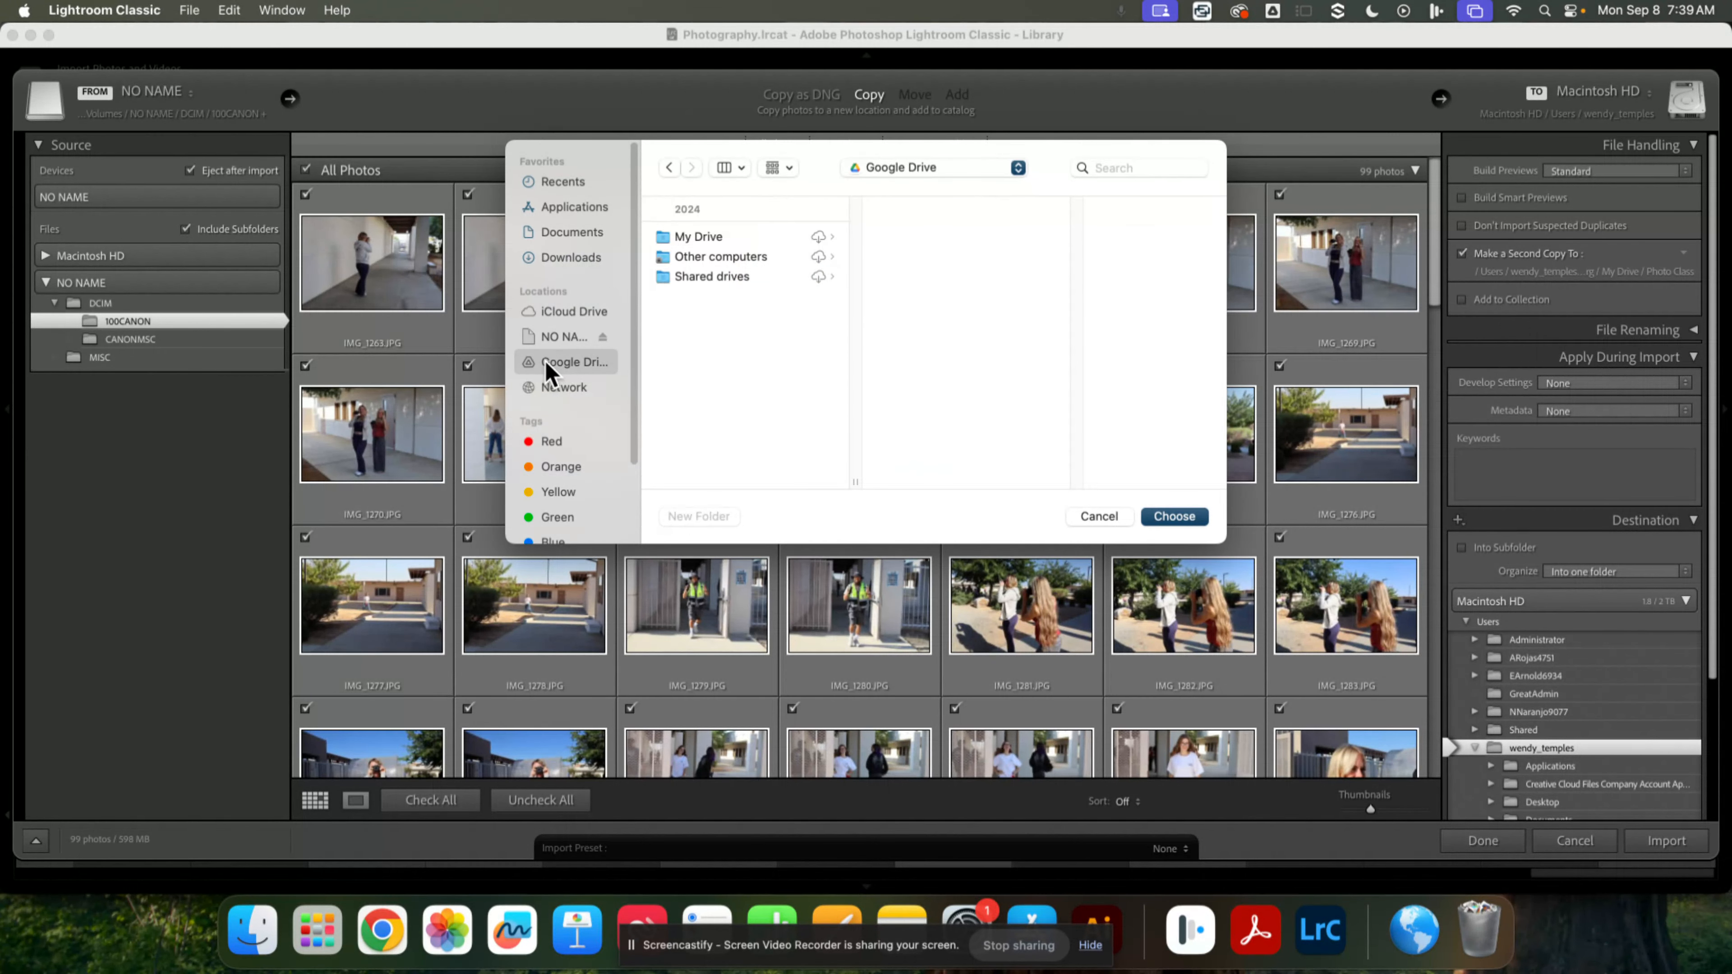
{"action": "left_click", "coordinate": [695, 236]}
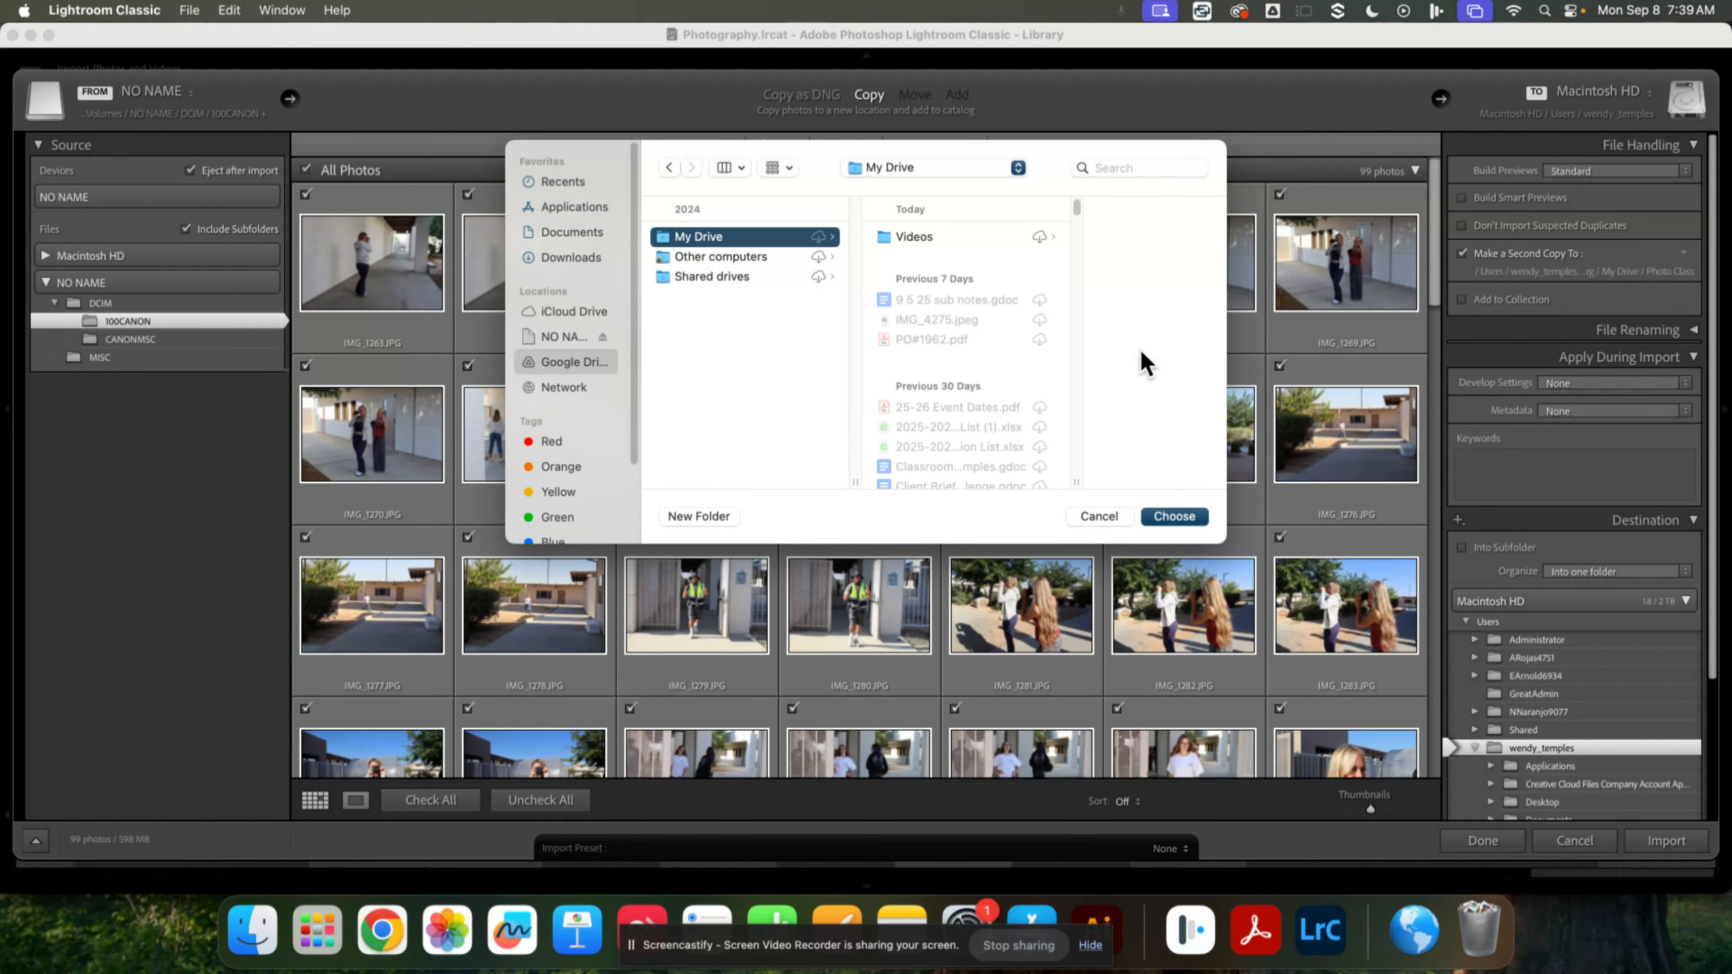
{"action": "left_click", "coordinate": [1140, 167]}
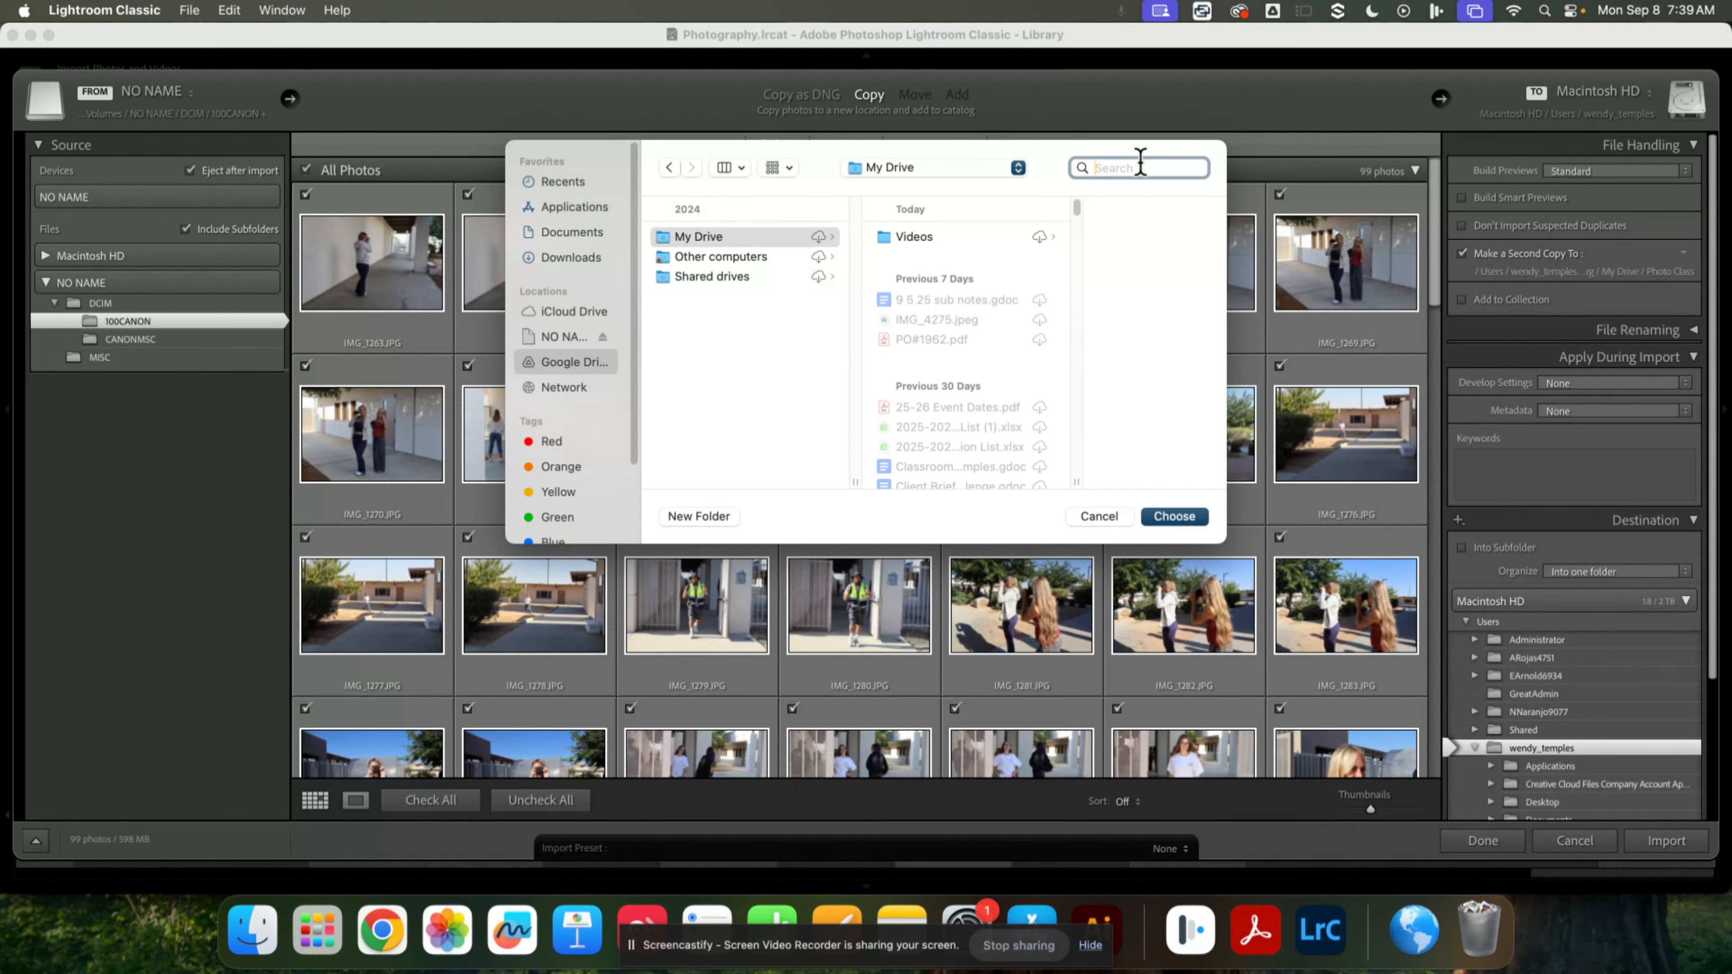
{"action": "type", "text": "photo class"}
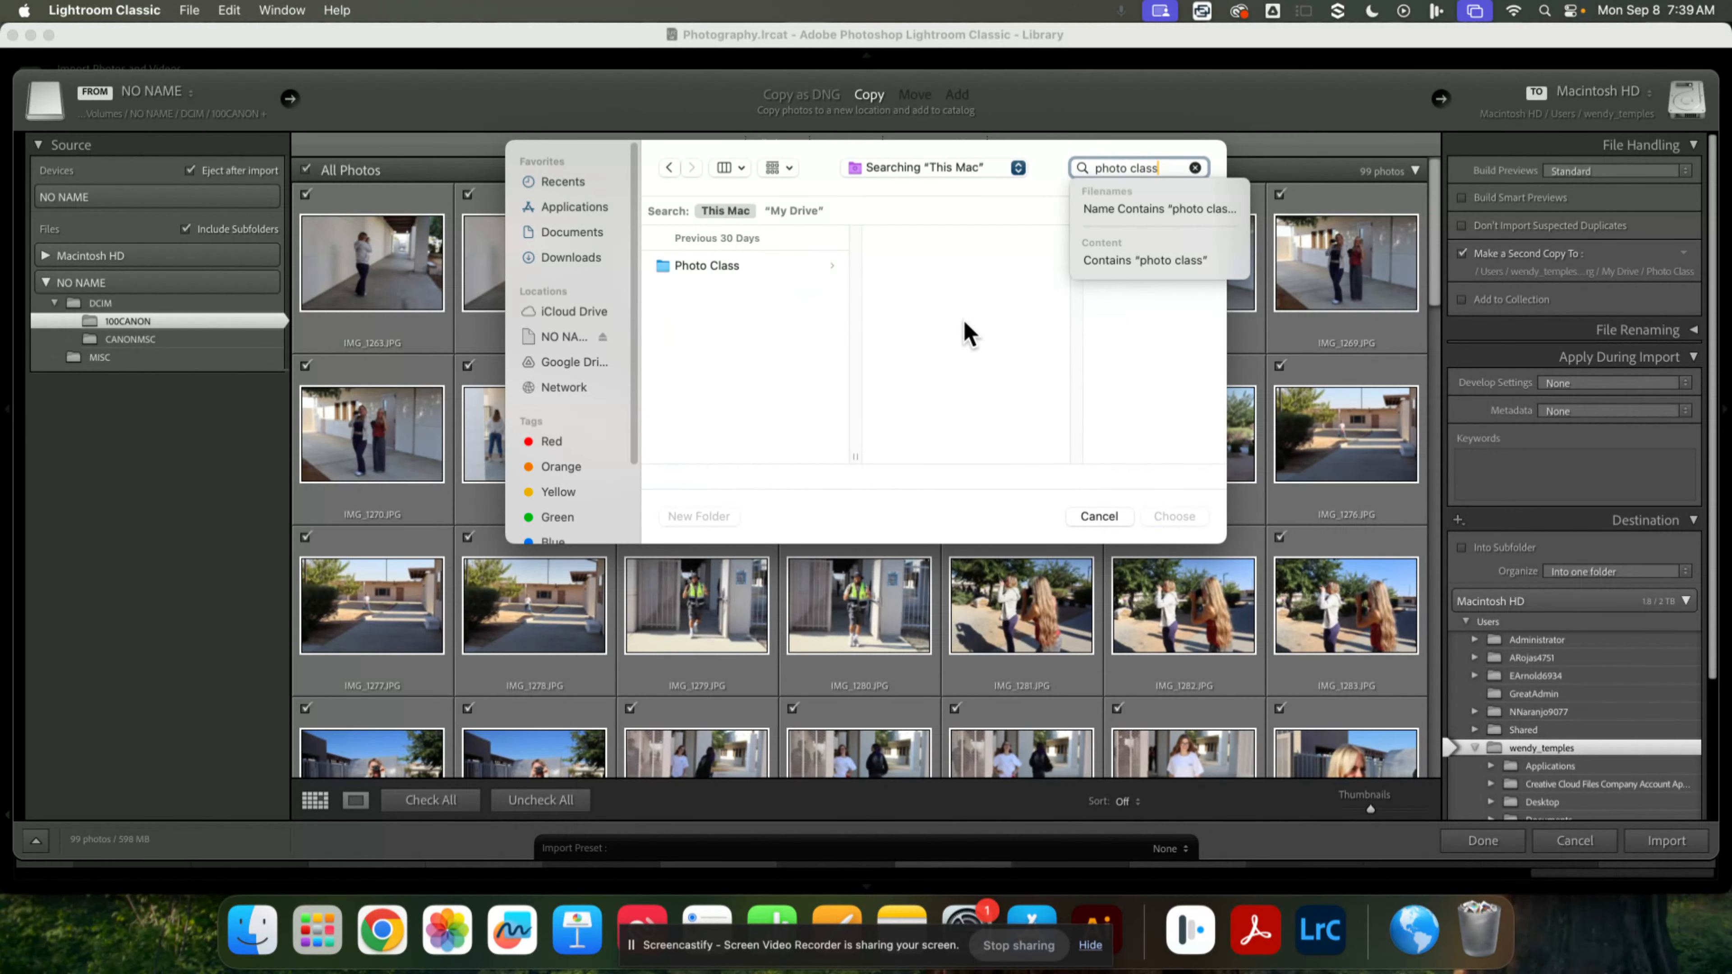
{"action": "left_click", "coordinate": [716, 271]}
{"action": "left_click", "coordinate": [716, 267]}
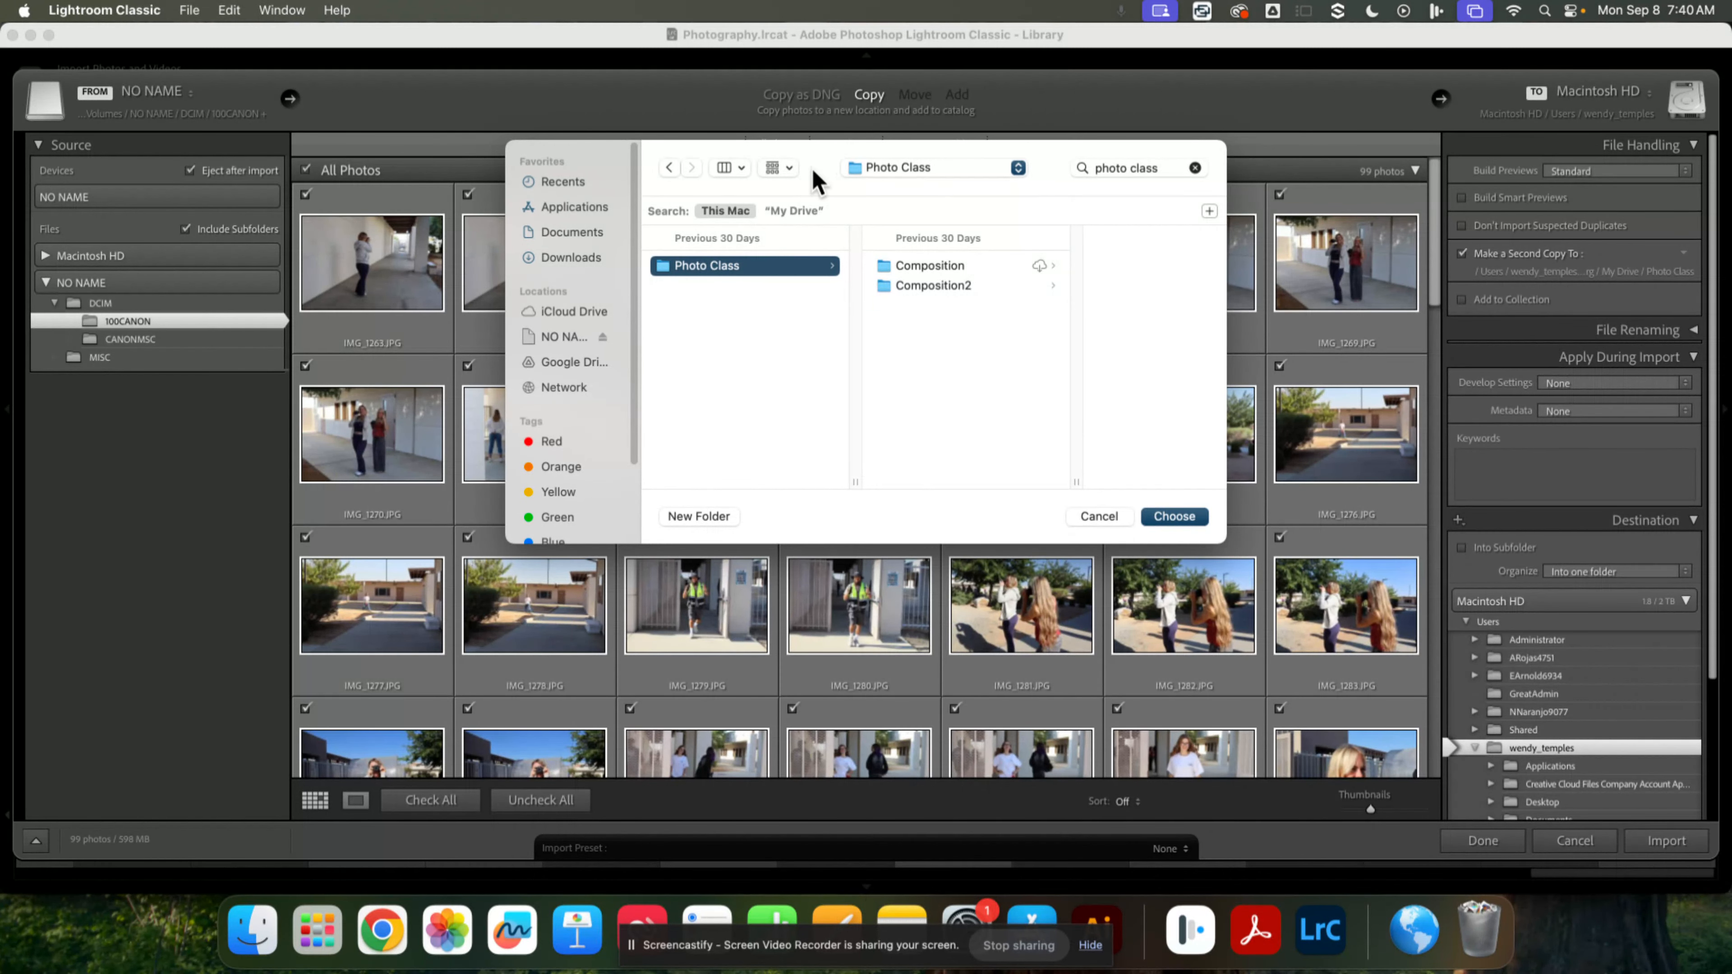
Hide the folder dialog's sidebar and show it again.
{"action": "left_click", "coordinate": [741, 168]}
{"action": "left_click", "coordinate": [743, 176]}
{"action": "left_click", "coordinate": [736, 169]}
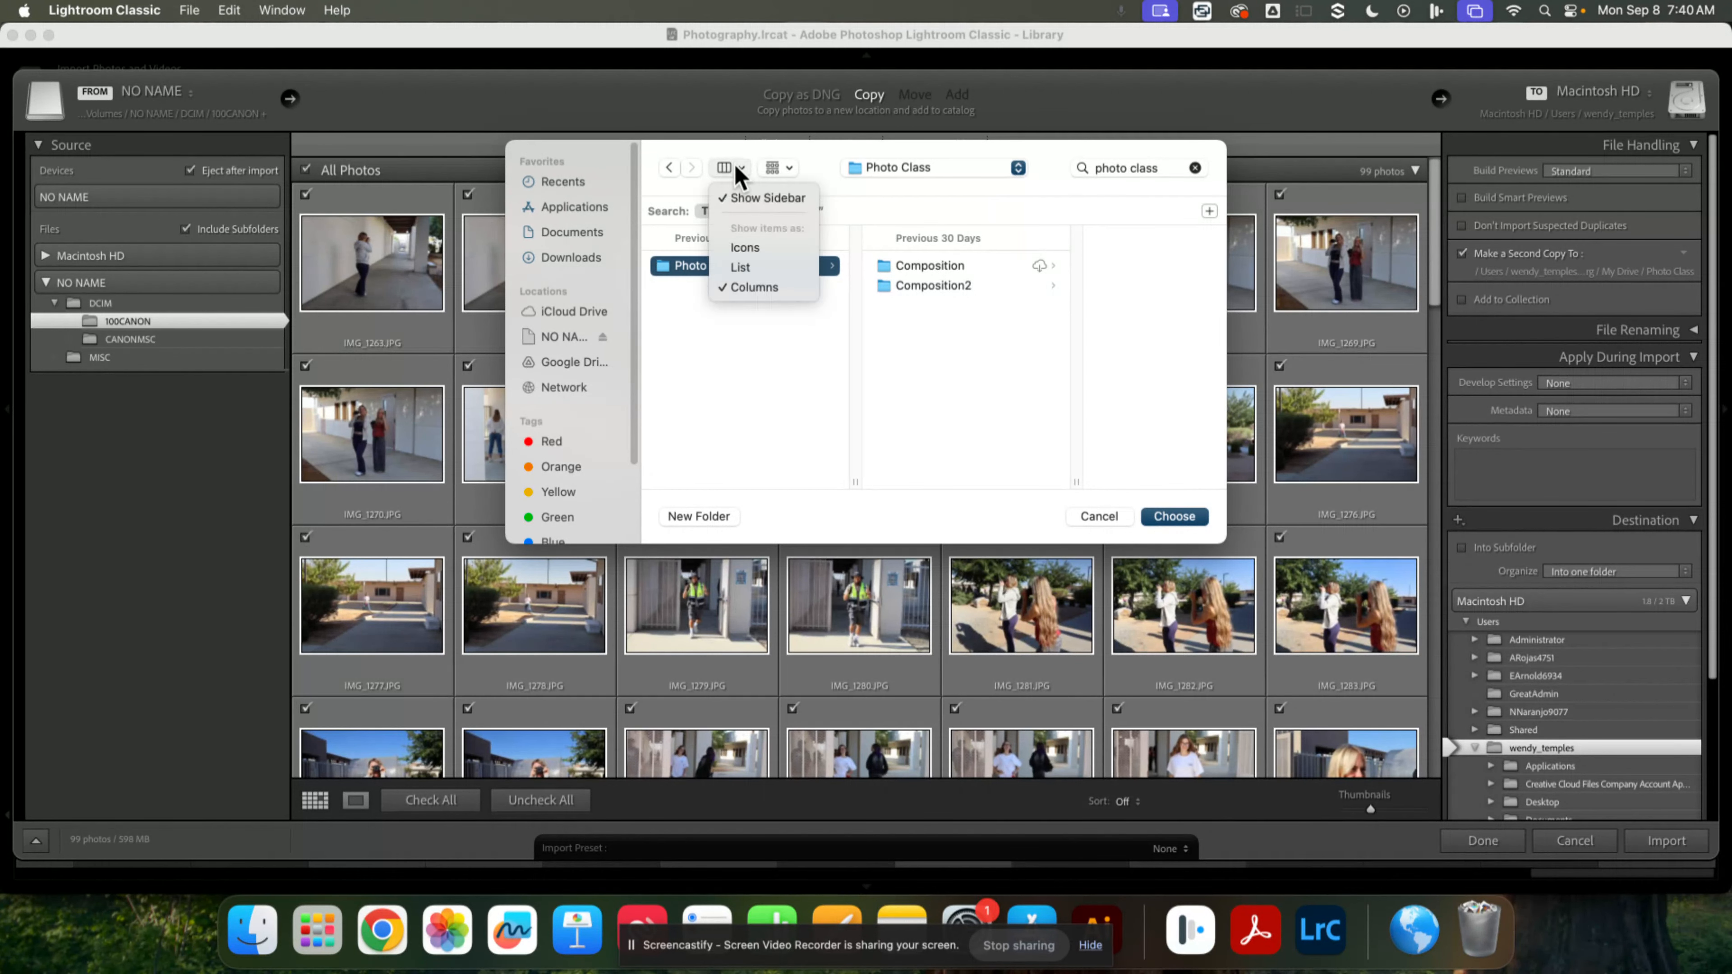
{"action": "left_click", "coordinate": [761, 205]}
{"action": "left_click", "coordinate": [605, 175]}
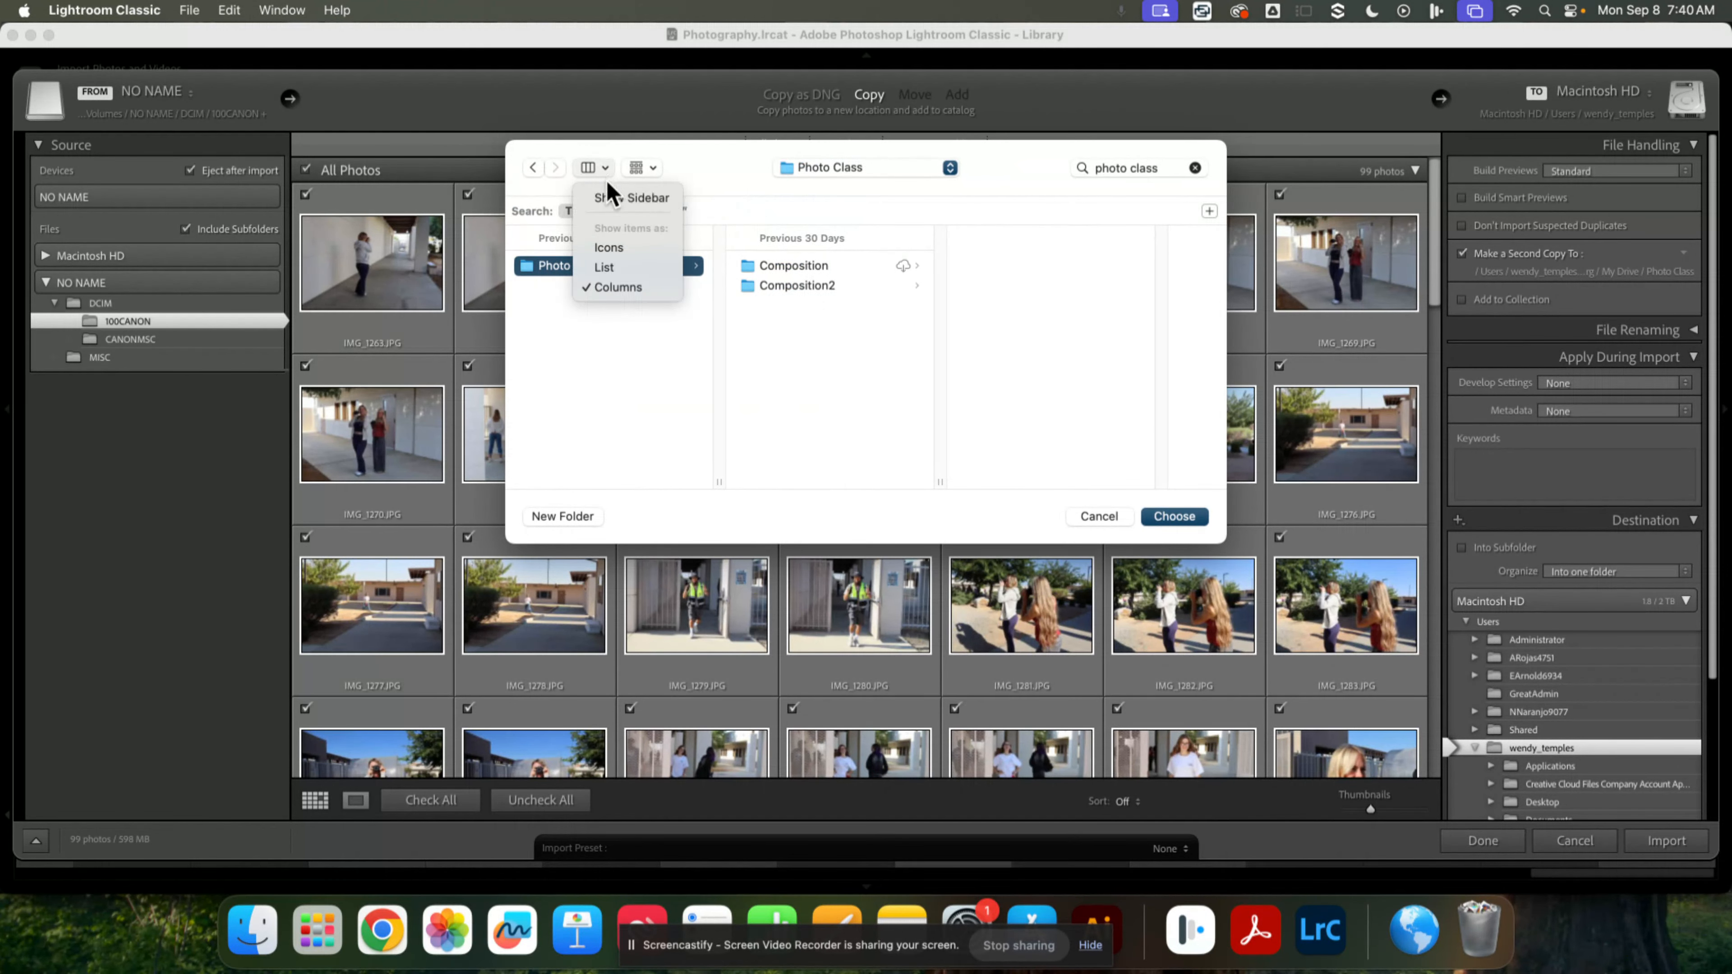
{"action": "left_click", "coordinate": [612, 195]}
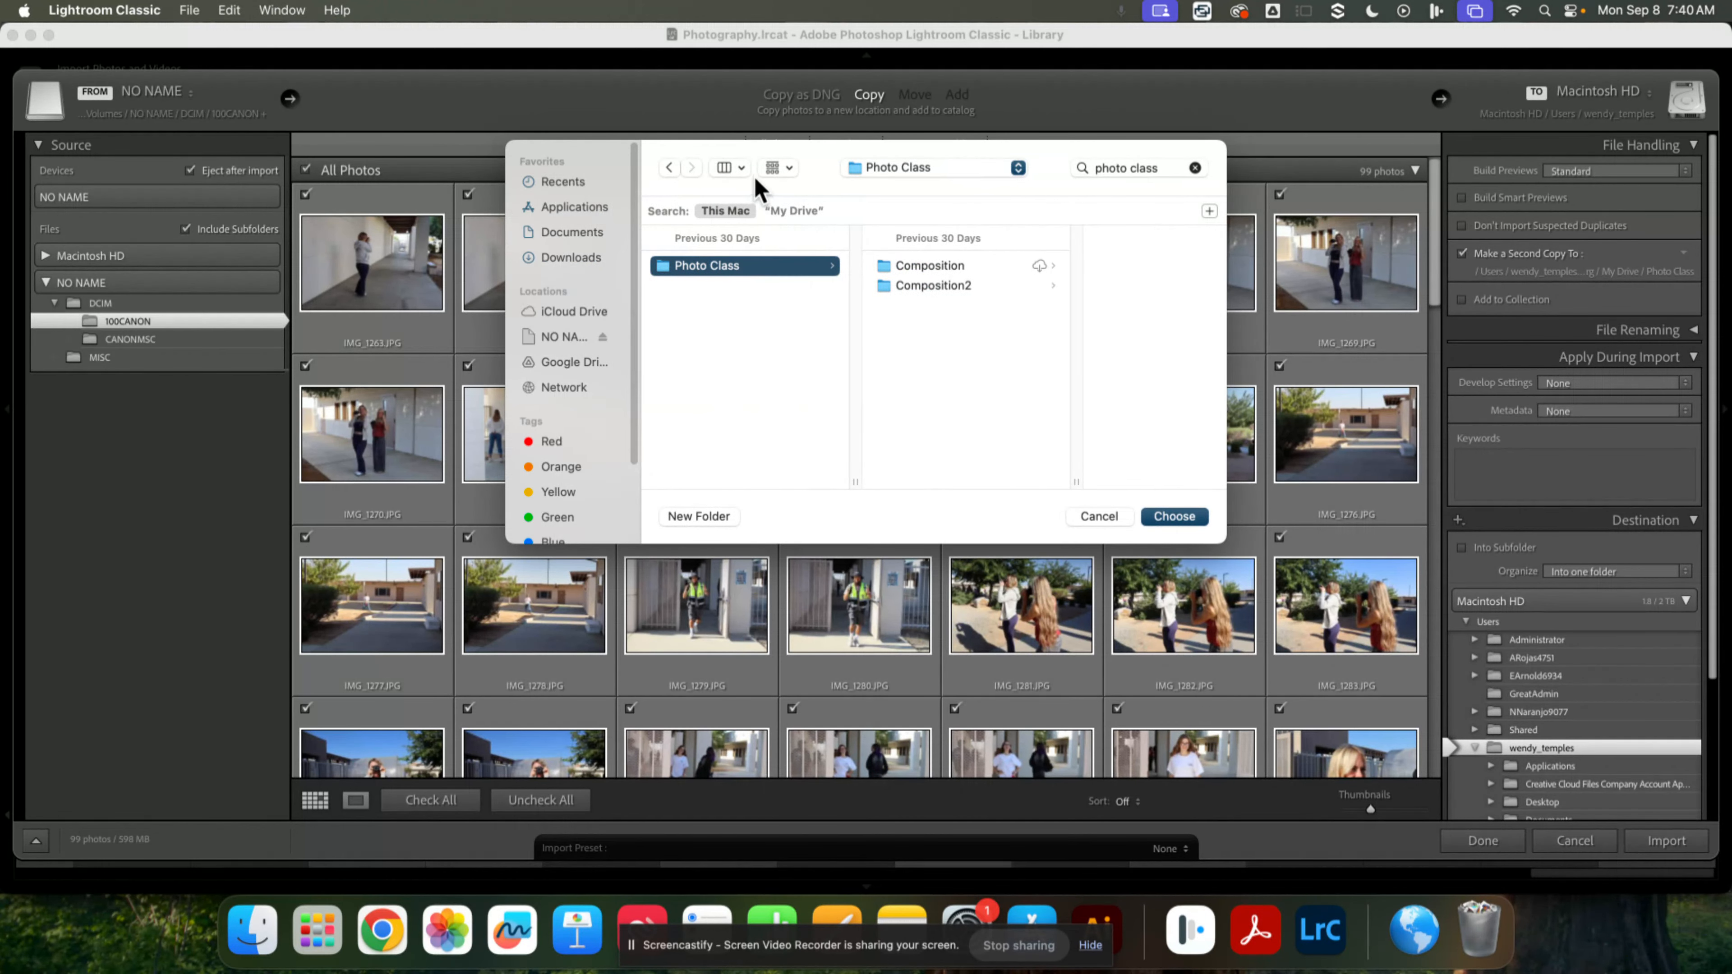
Keep the folders grouped by Date Last Opened, and try the Icons and List views before returning to Columns.
{"action": "left_click", "coordinate": [785, 167]}
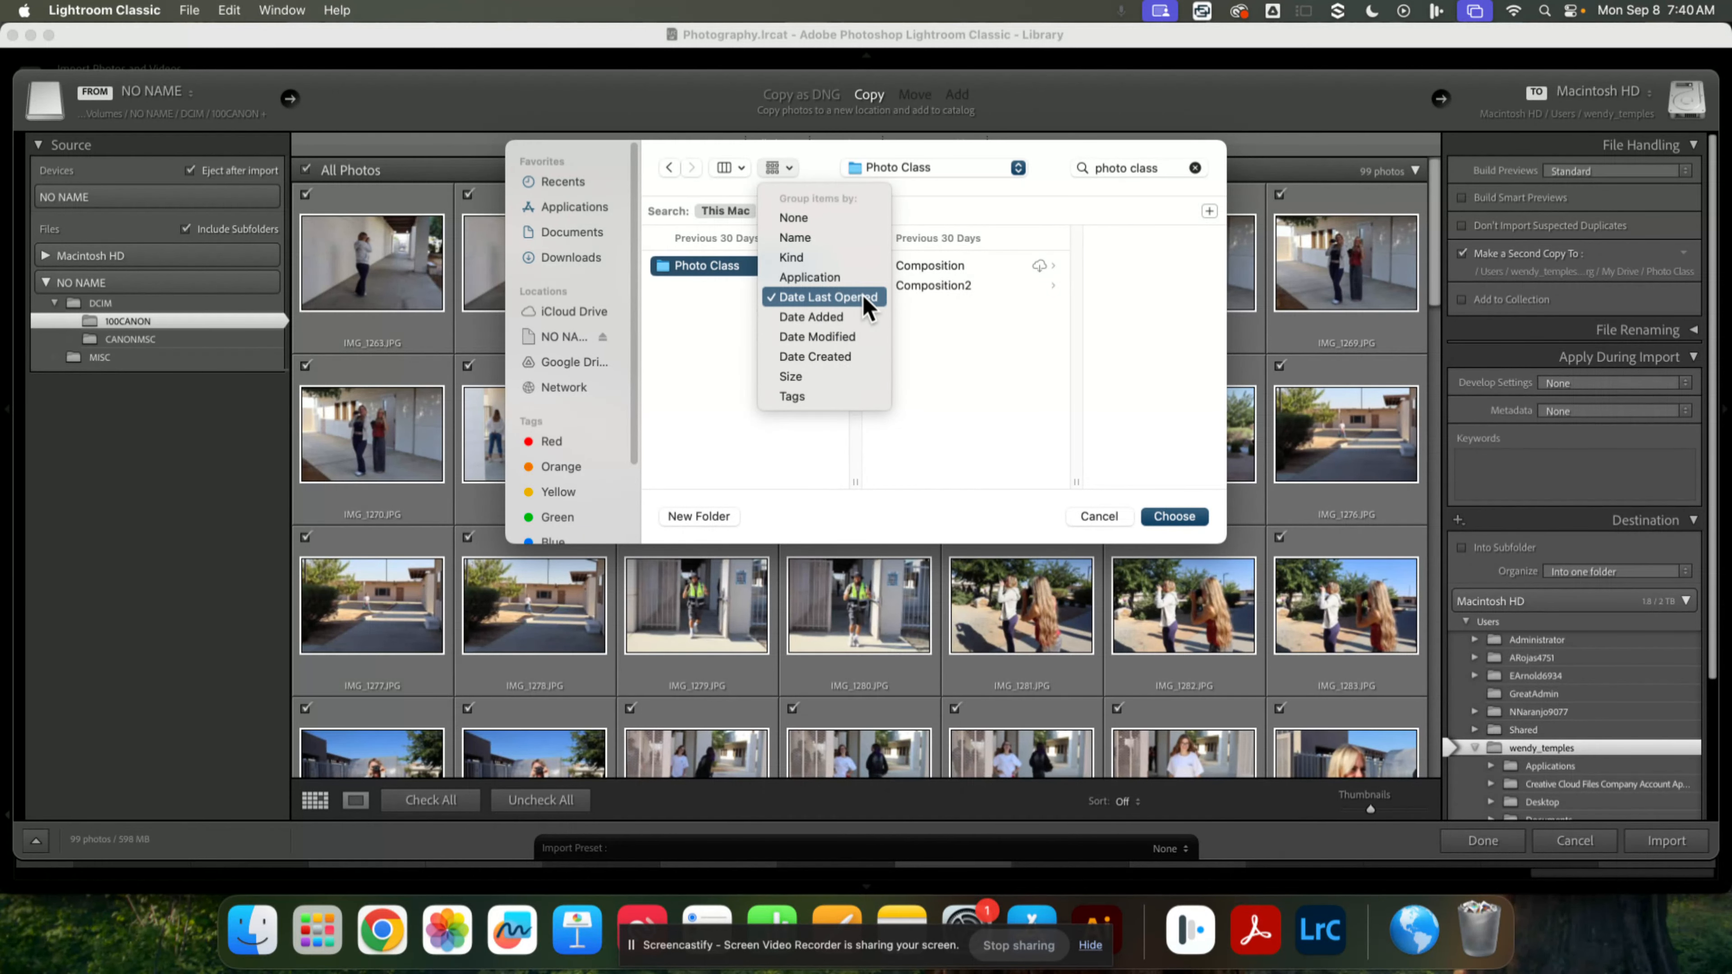
{"action": "left_click", "coordinate": [841, 299]}
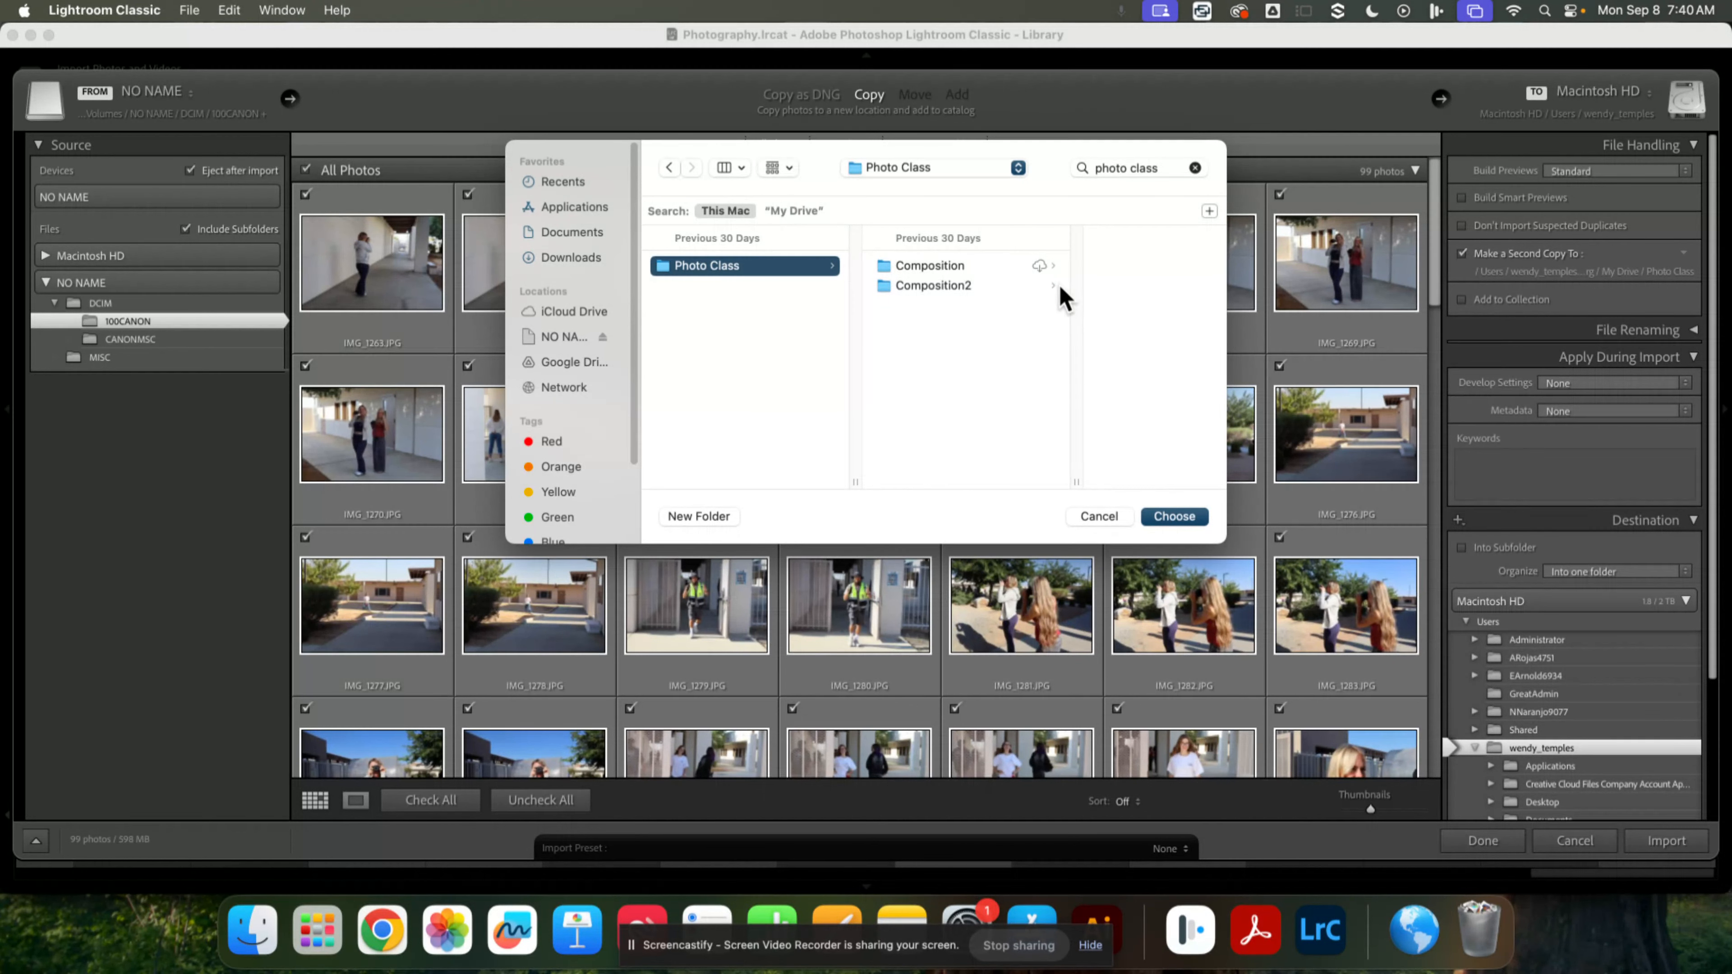
{"action": "left_click", "coordinate": [788, 168]}
{"action": "left_click", "coordinate": [790, 164]}
{"action": "left_click", "coordinate": [734, 170]}
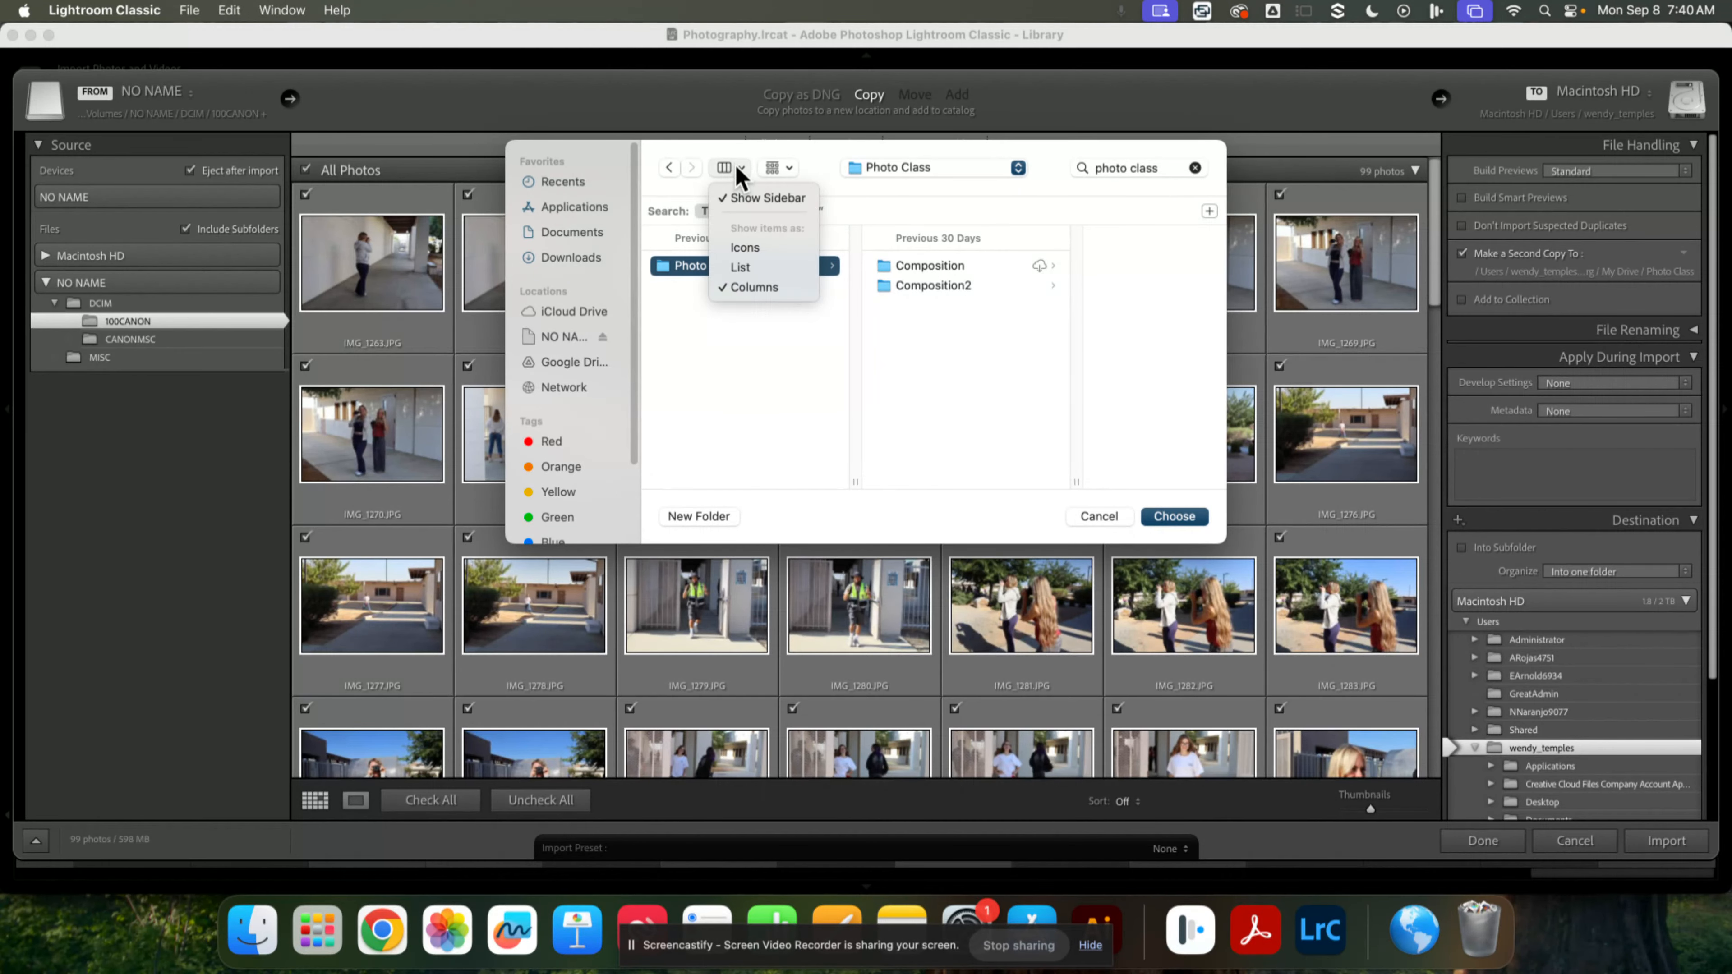
{"action": "left_click", "coordinate": [747, 246]}
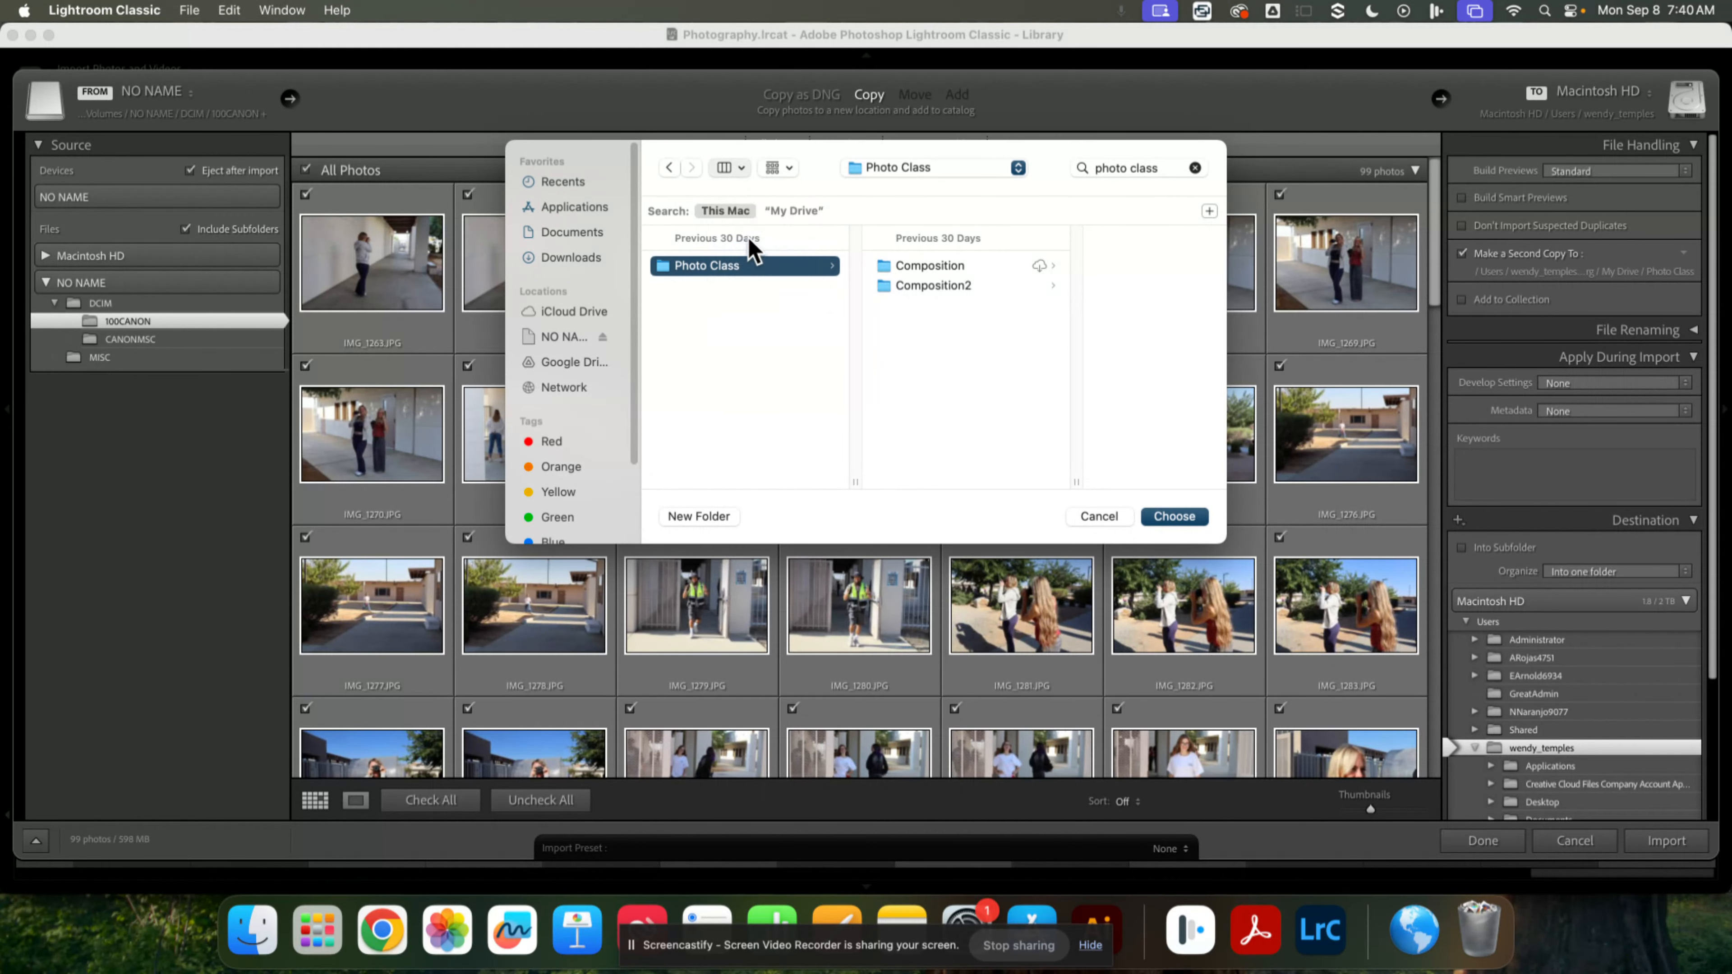
{"action": "left_click", "coordinate": [739, 167]}
{"action": "left_click", "coordinate": [740, 267]}
{"action": "left_click", "coordinate": [737, 167]}
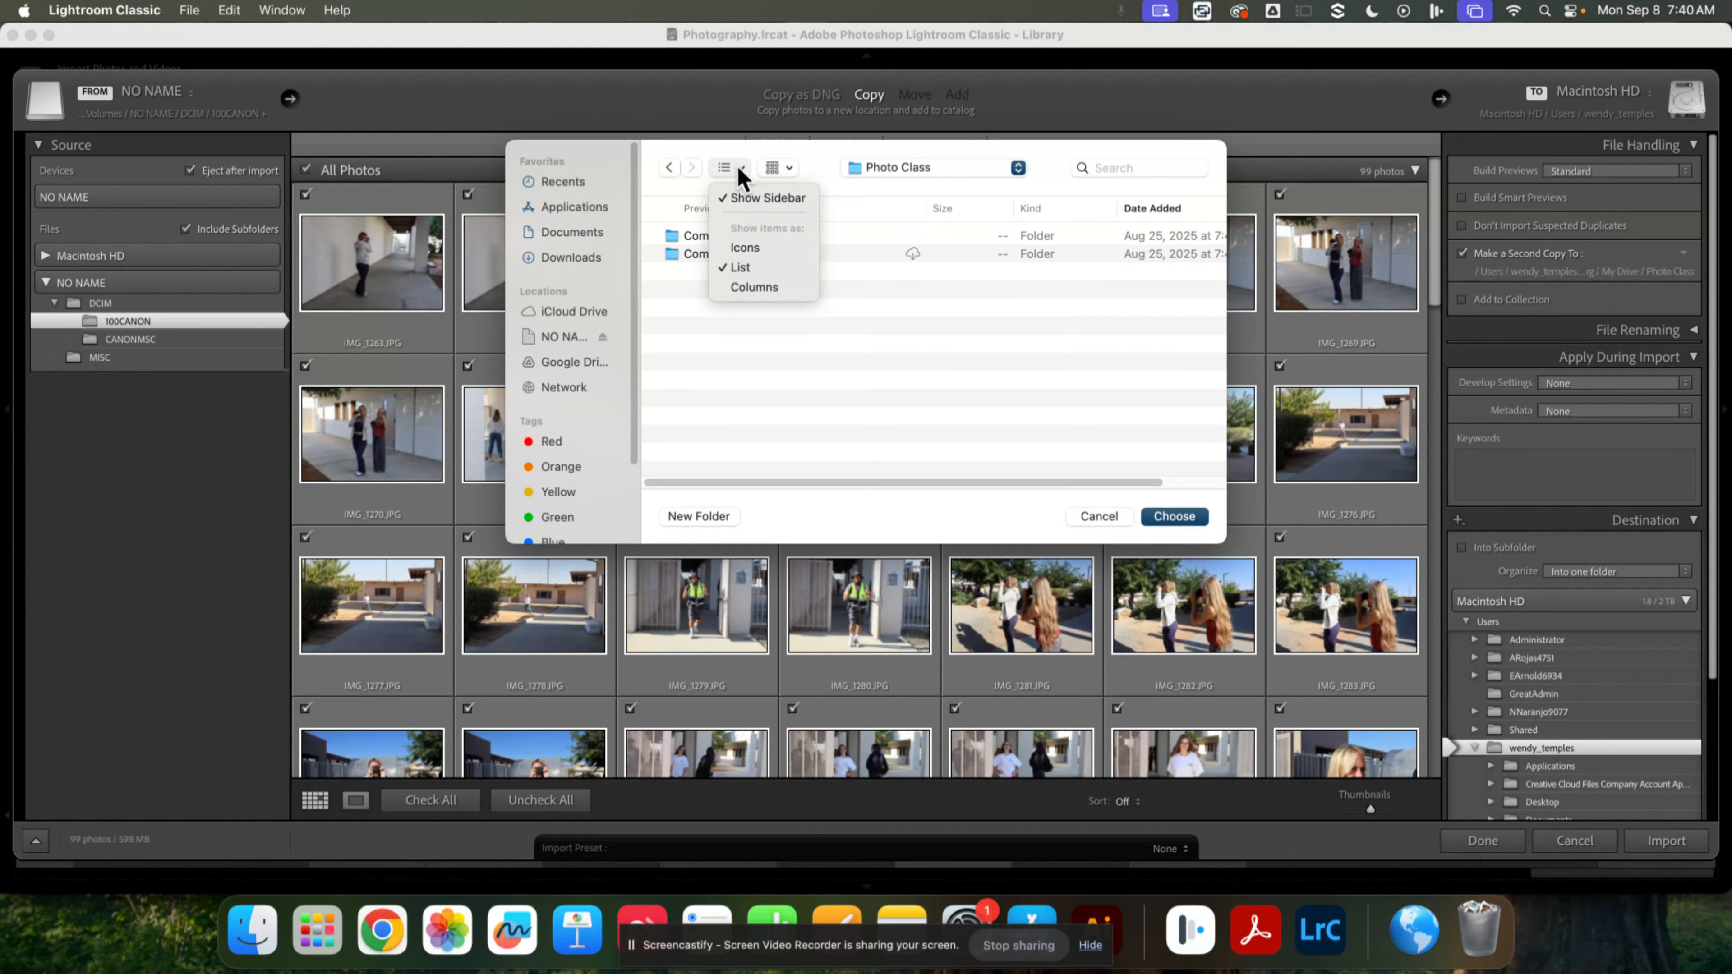
{"action": "left_click", "coordinate": [754, 286]}
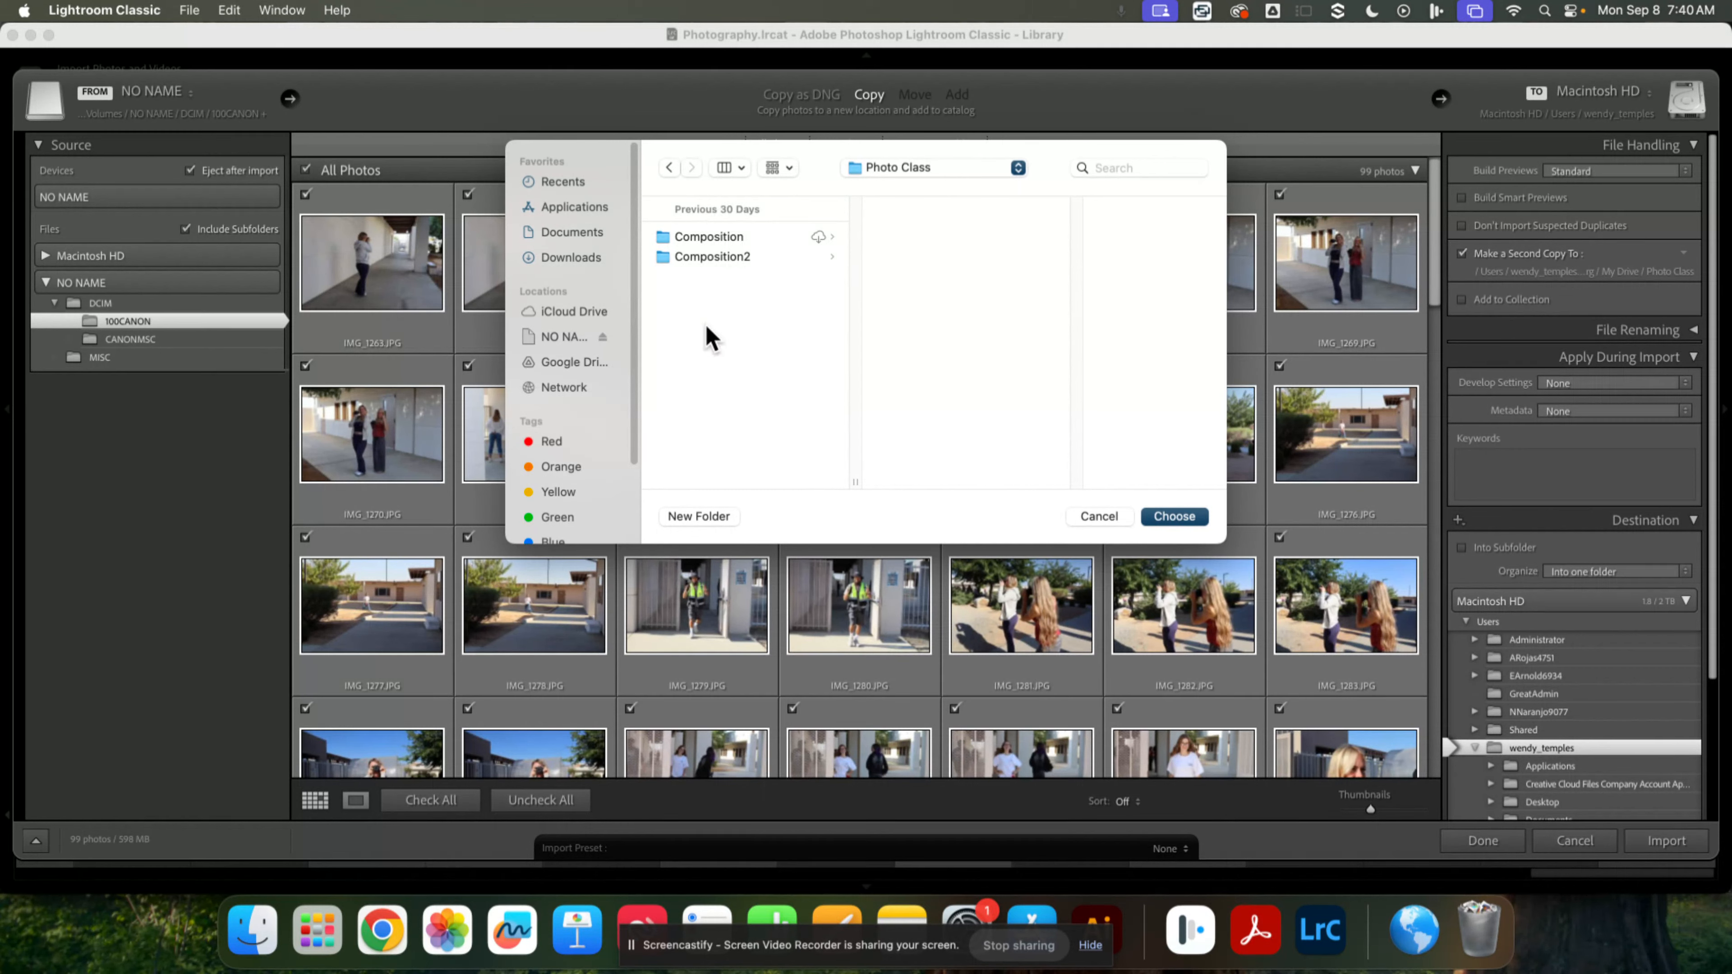
Create a folder named "shutter speed" inside Photo Class and choose it as the second-copy destination.
{"action": "left_click", "coordinate": [699, 517]}
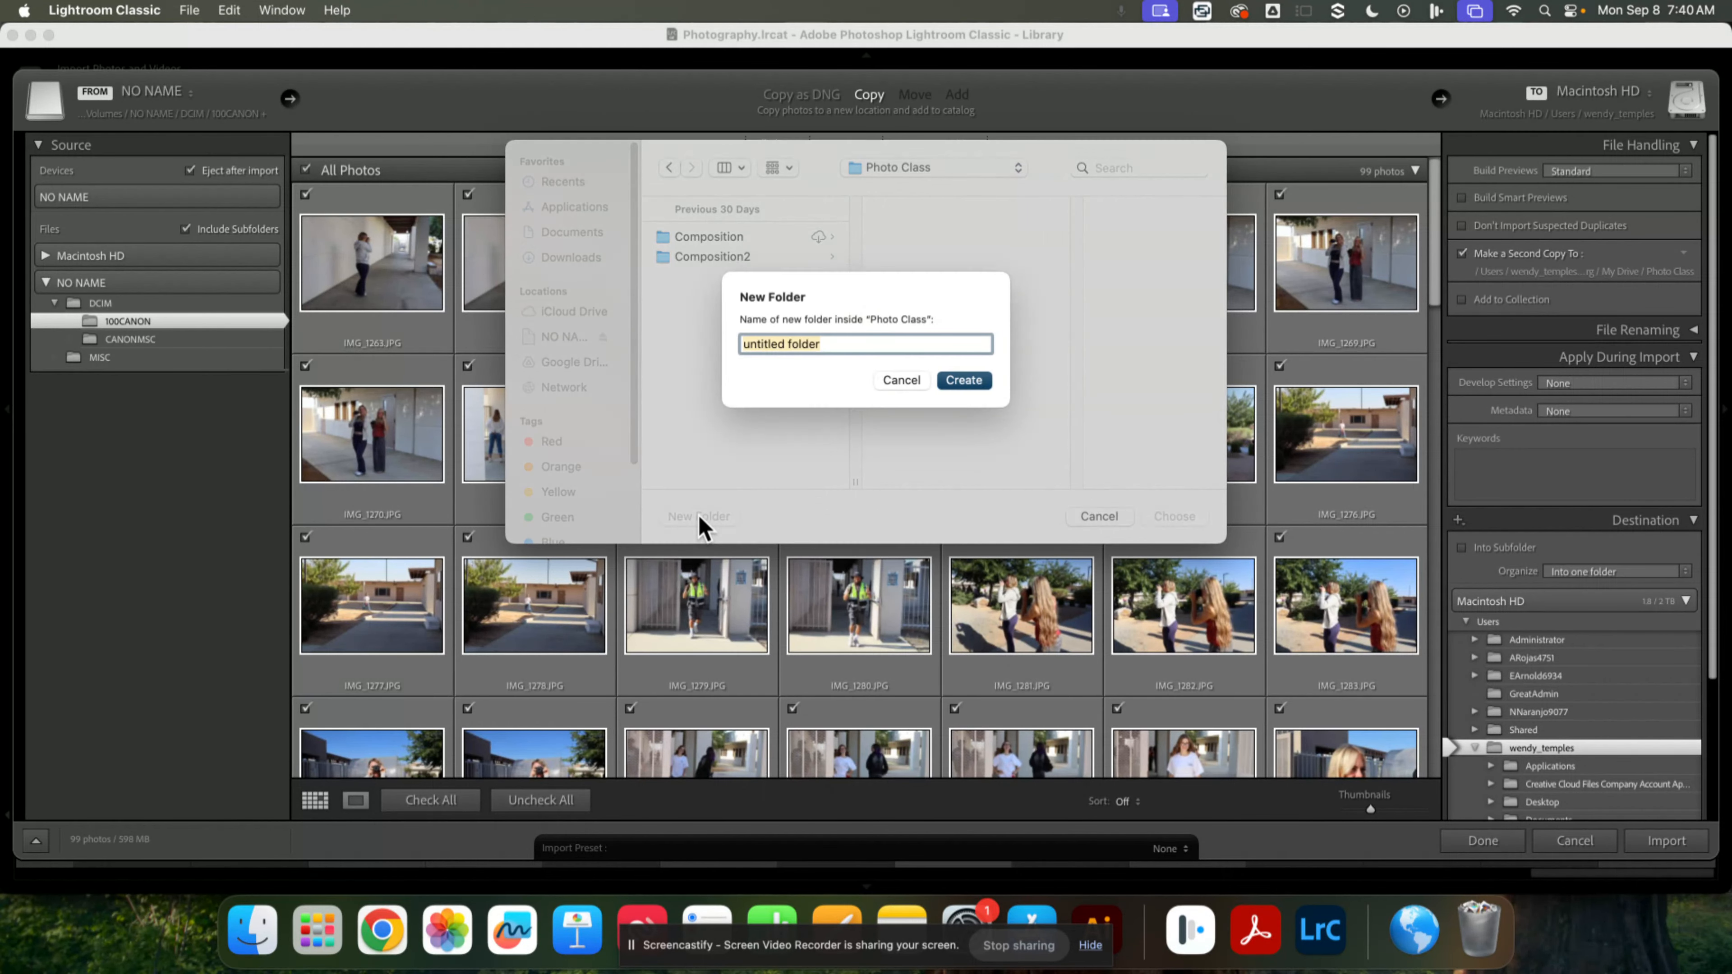
{"action": "type", "text": "shutter so"}
{"action": "key", "text": "BackSpace"}
{"action": "type", "text": "peed"}
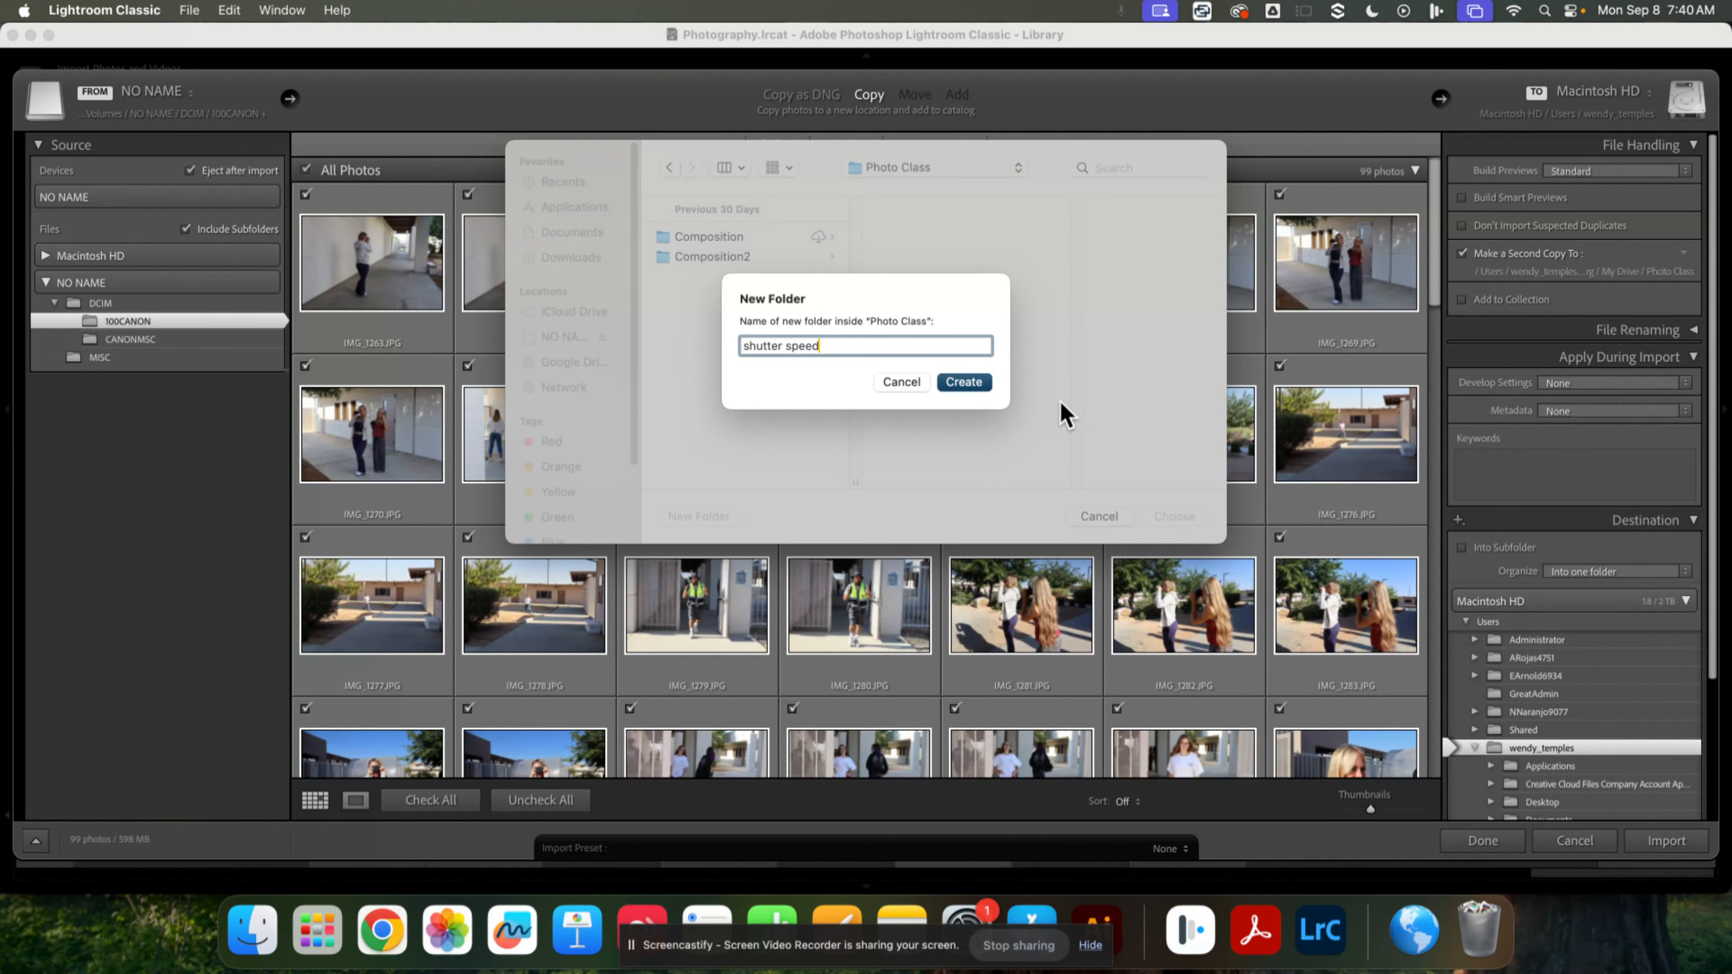
{"action": "left_click", "coordinate": [984, 384]}
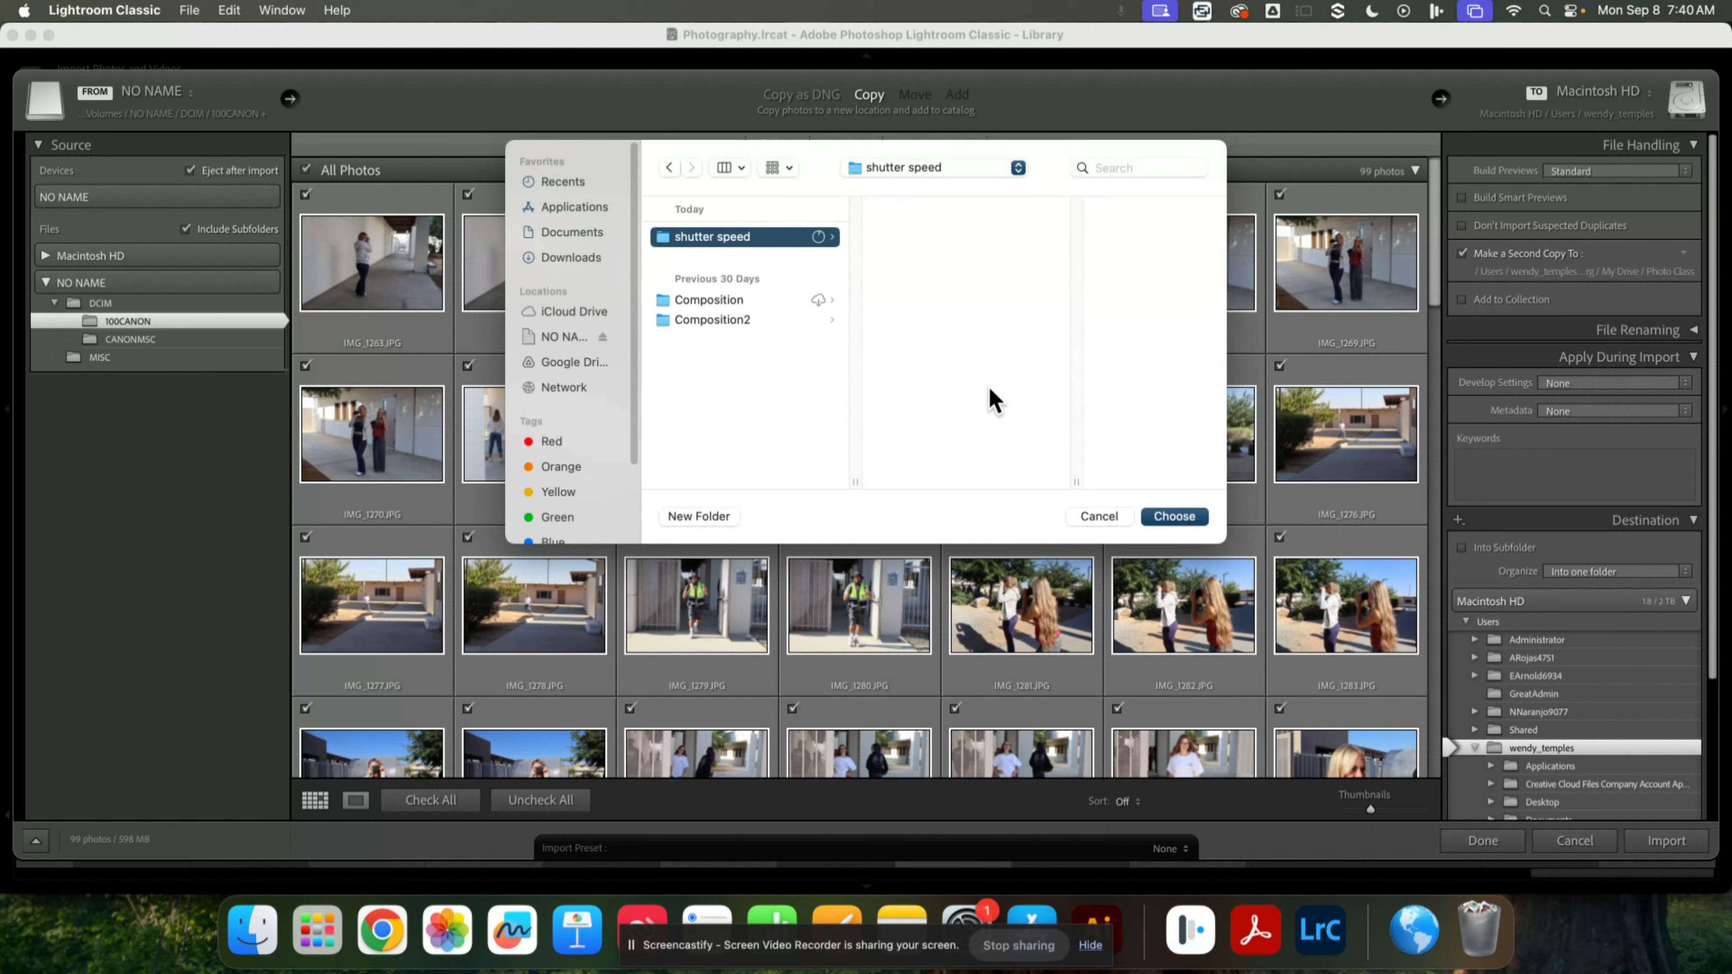
{"action": "left_click", "coordinate": [1189, 522]}
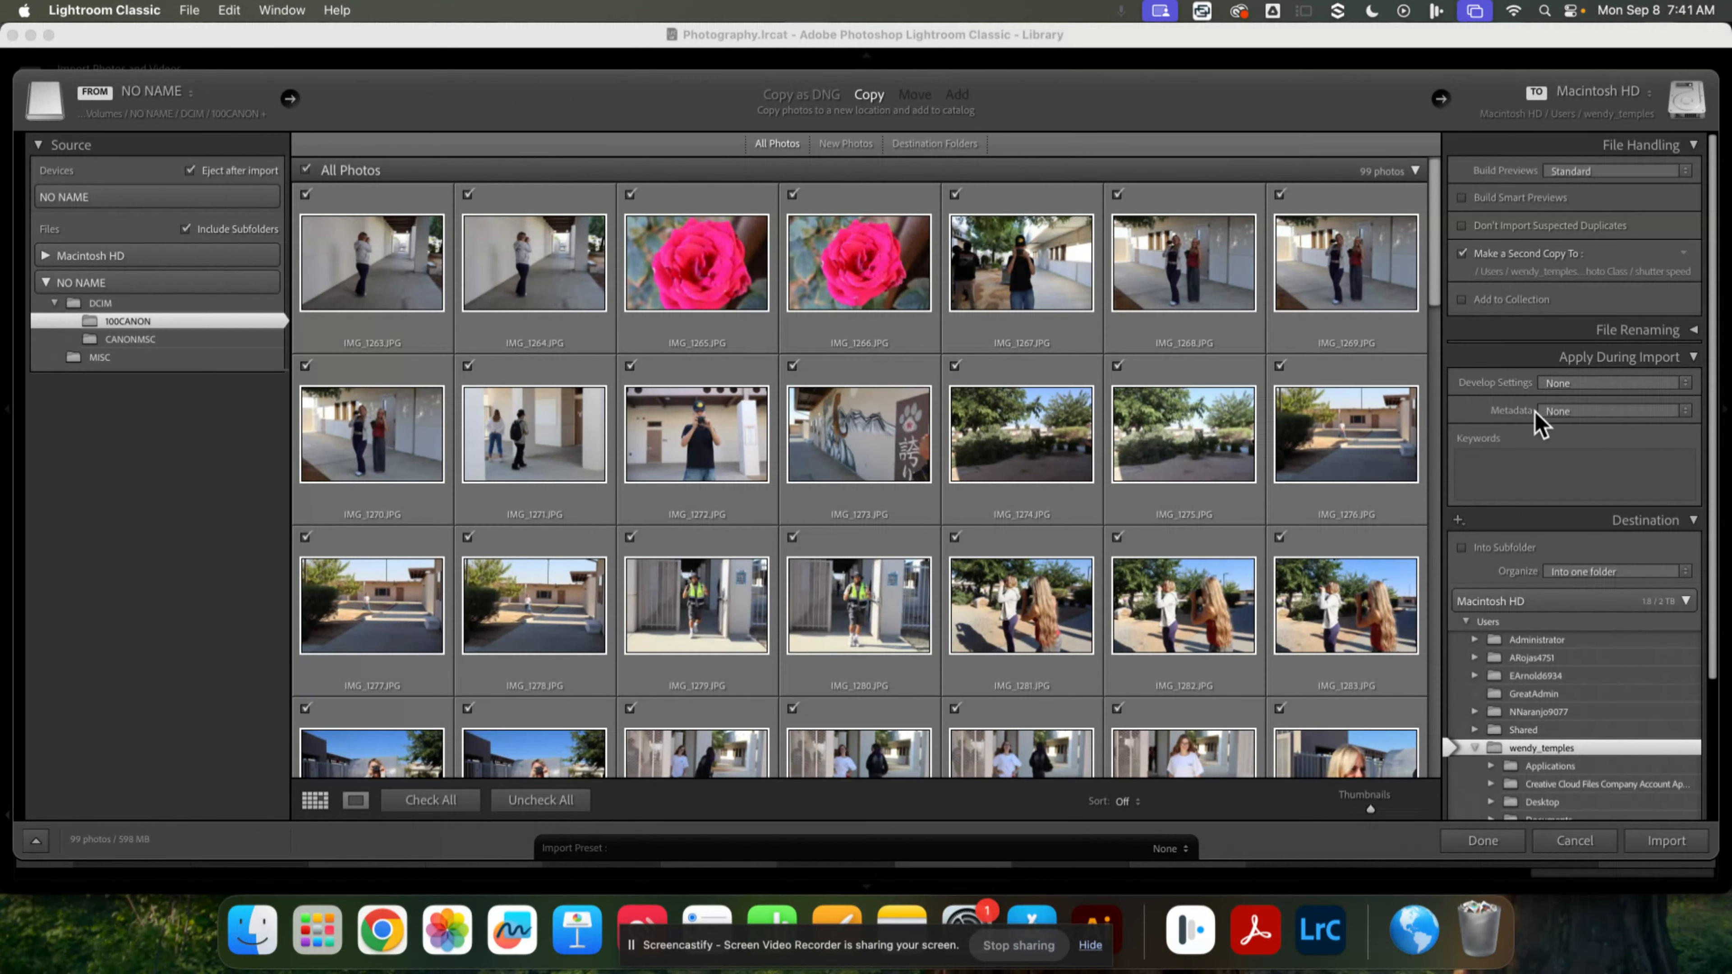
Examine the Basic Info and IPTC Copyright fields of a new metadata preset, including the copyright status options, without creating it.
{"action": "left_click", "coordinate": [1646, 408]}
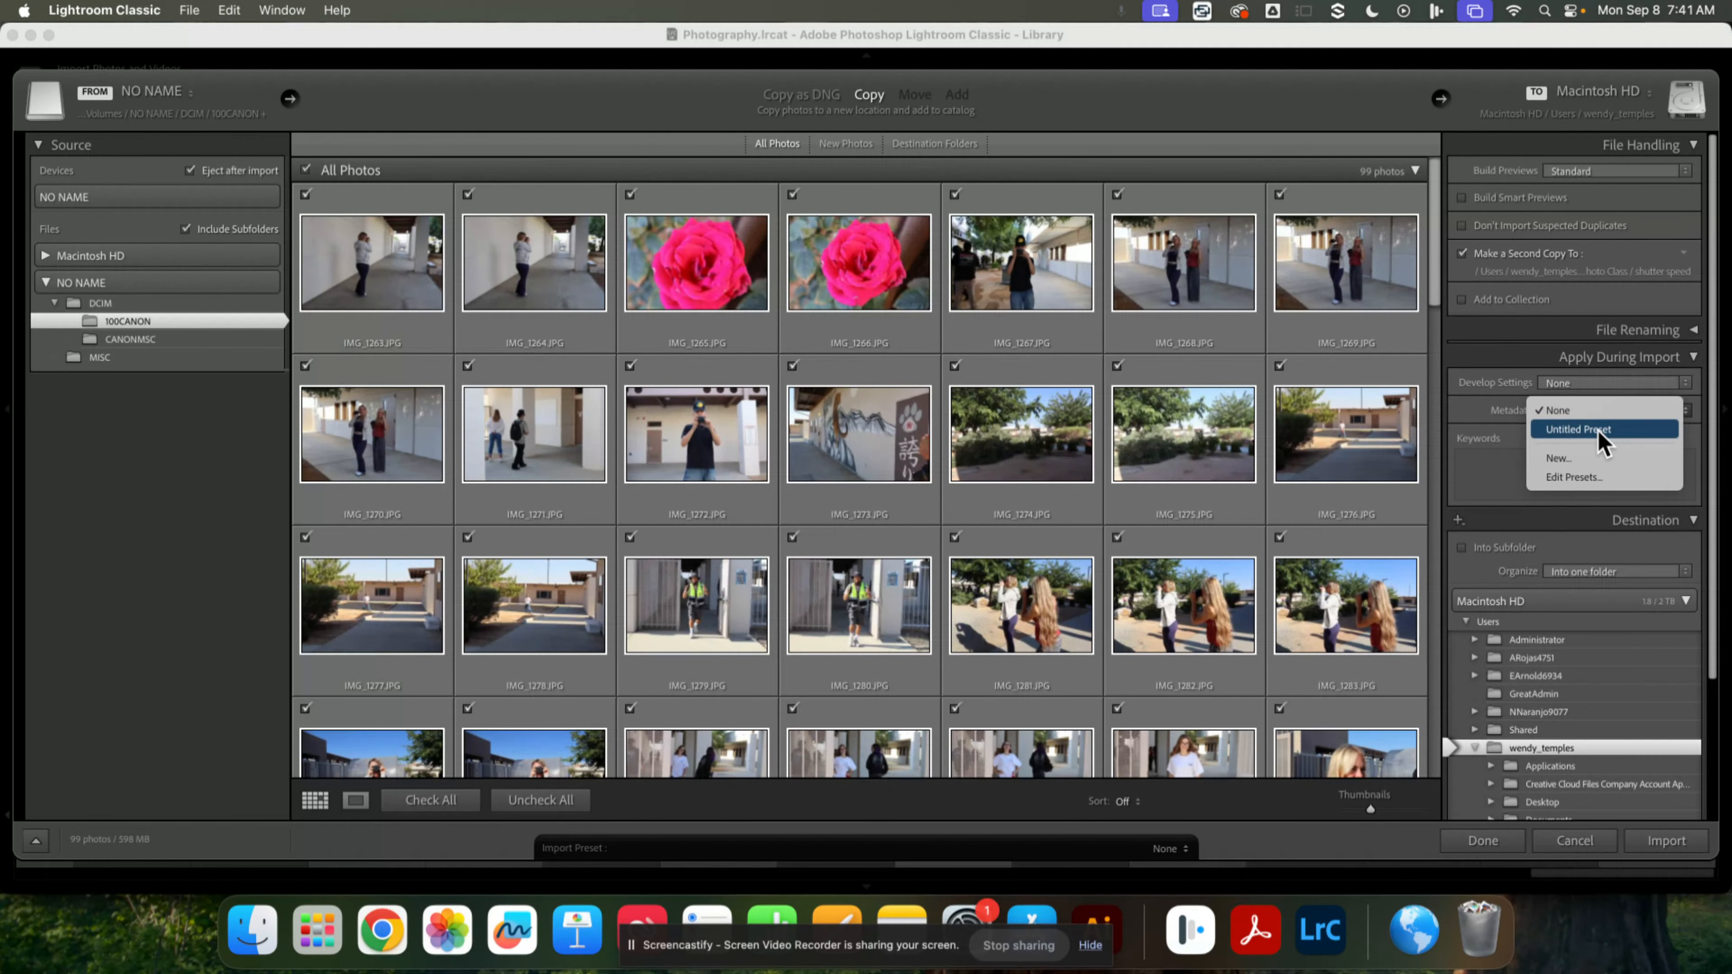
{"action": "left_click", "coordinate": [1548, 458]}
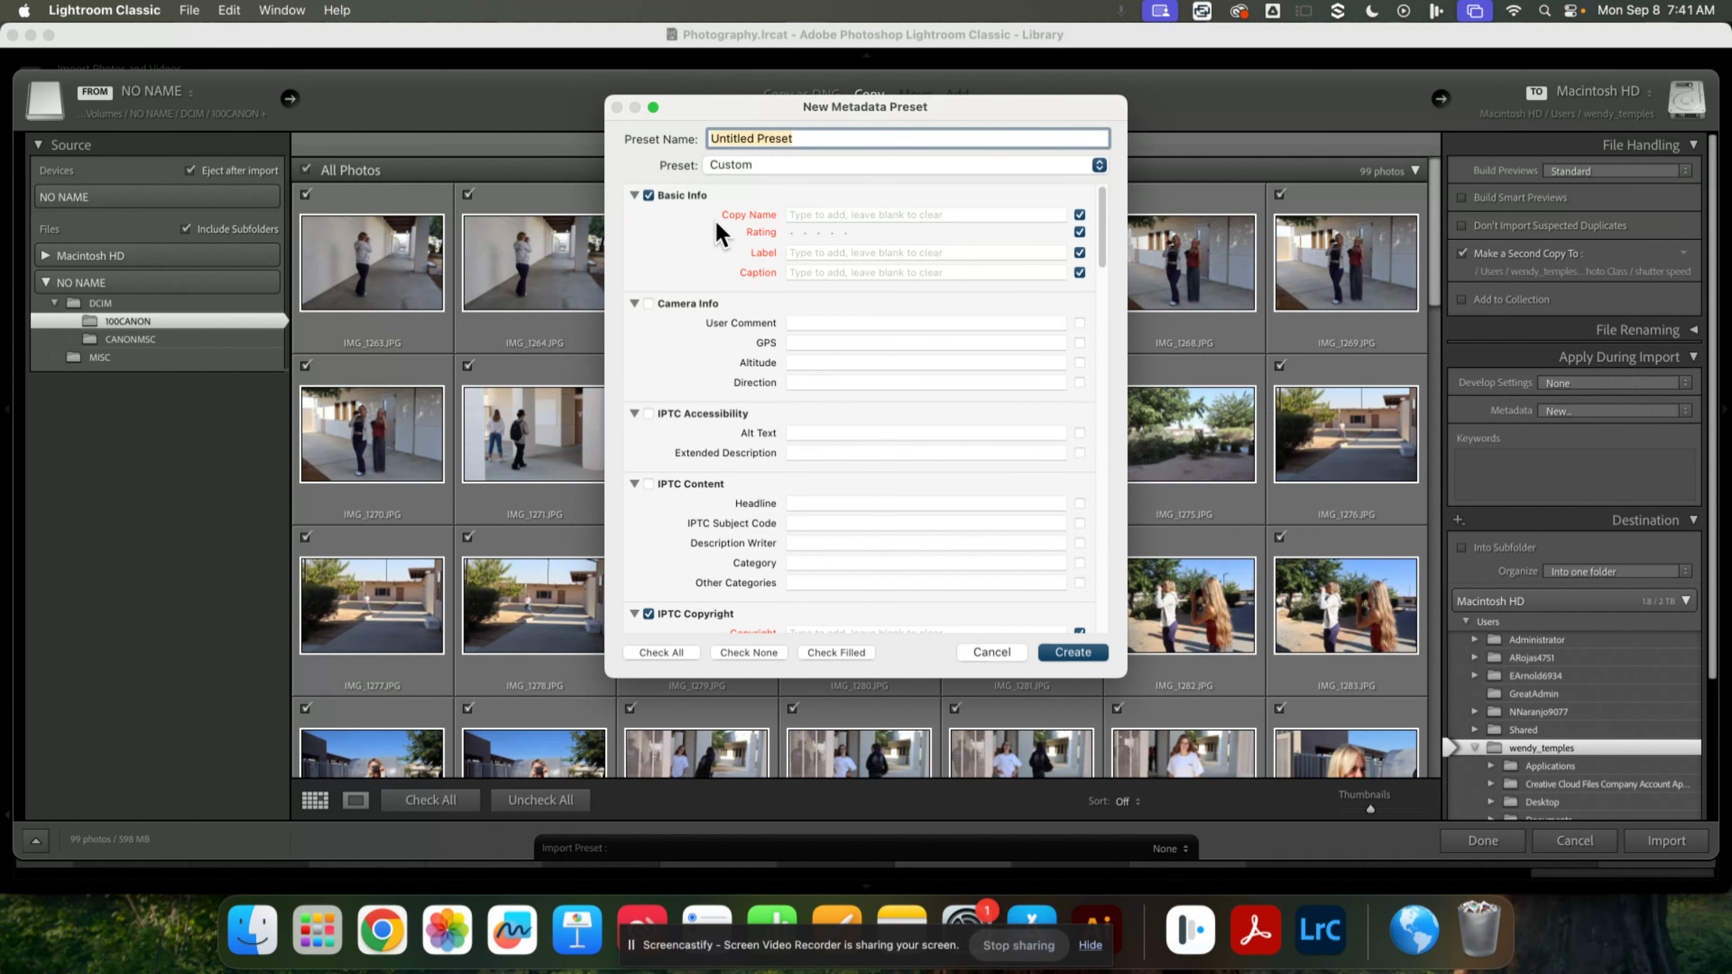
{"action": "left_click", "coordinate": [825, 216]}
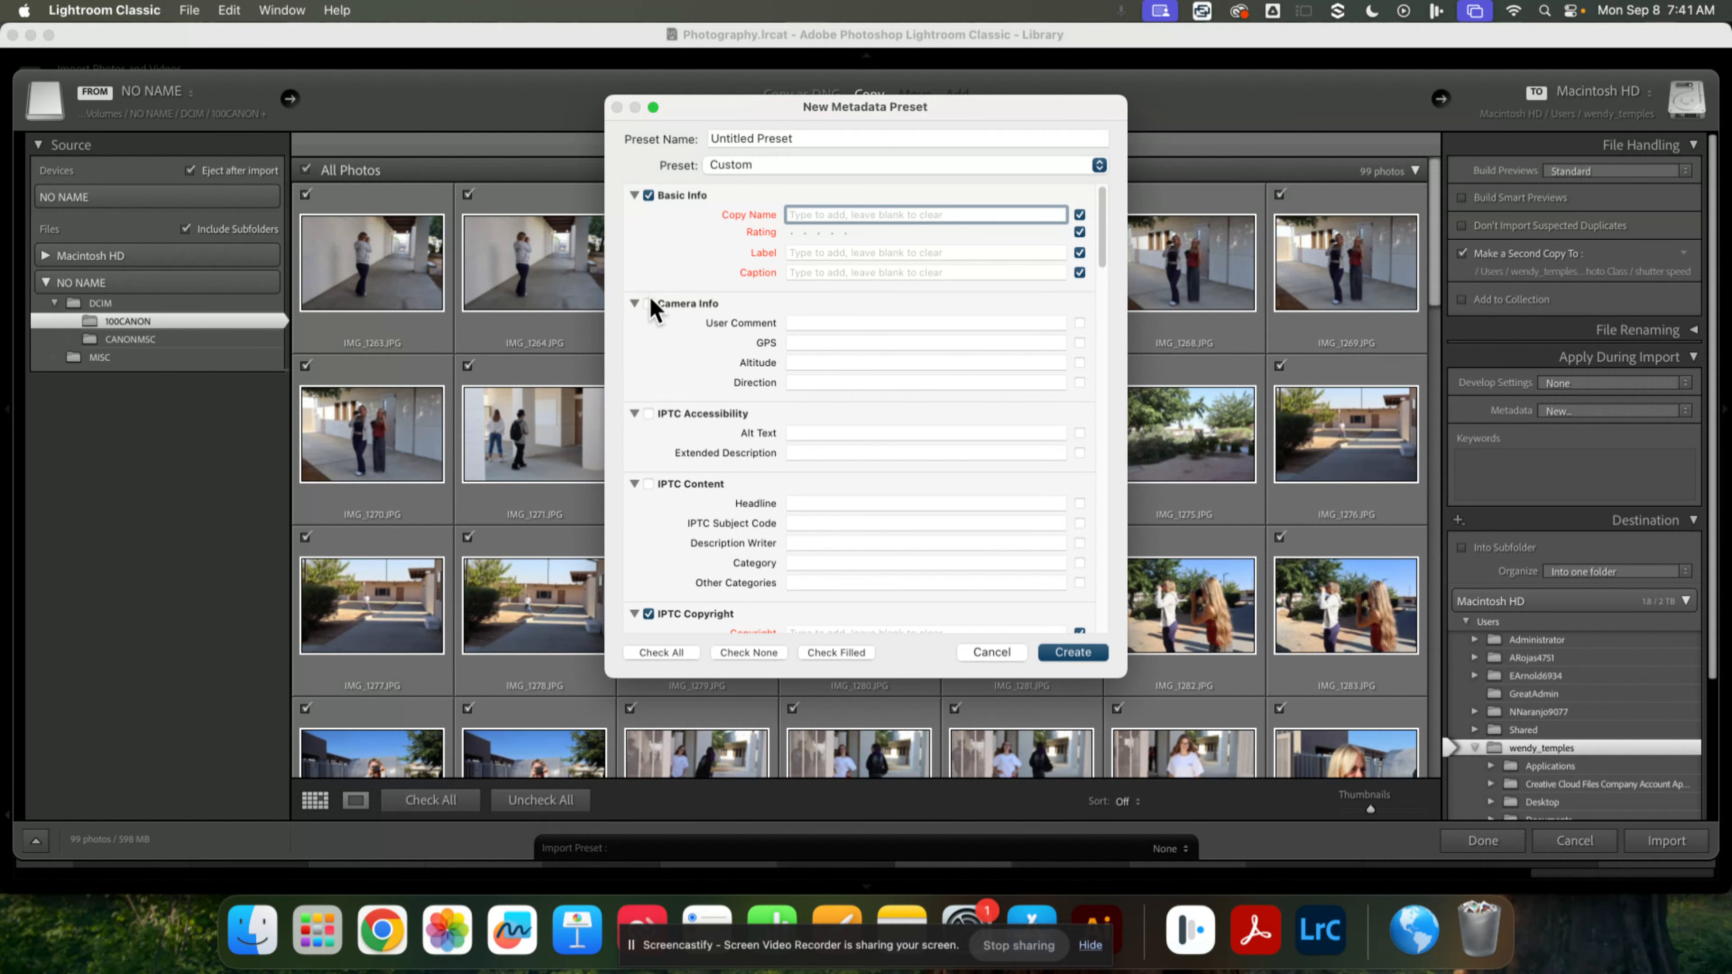
{"action": "scroll", "coordinate": [874, 503], "scroll_direction": "down", "scroll_amount": 3}
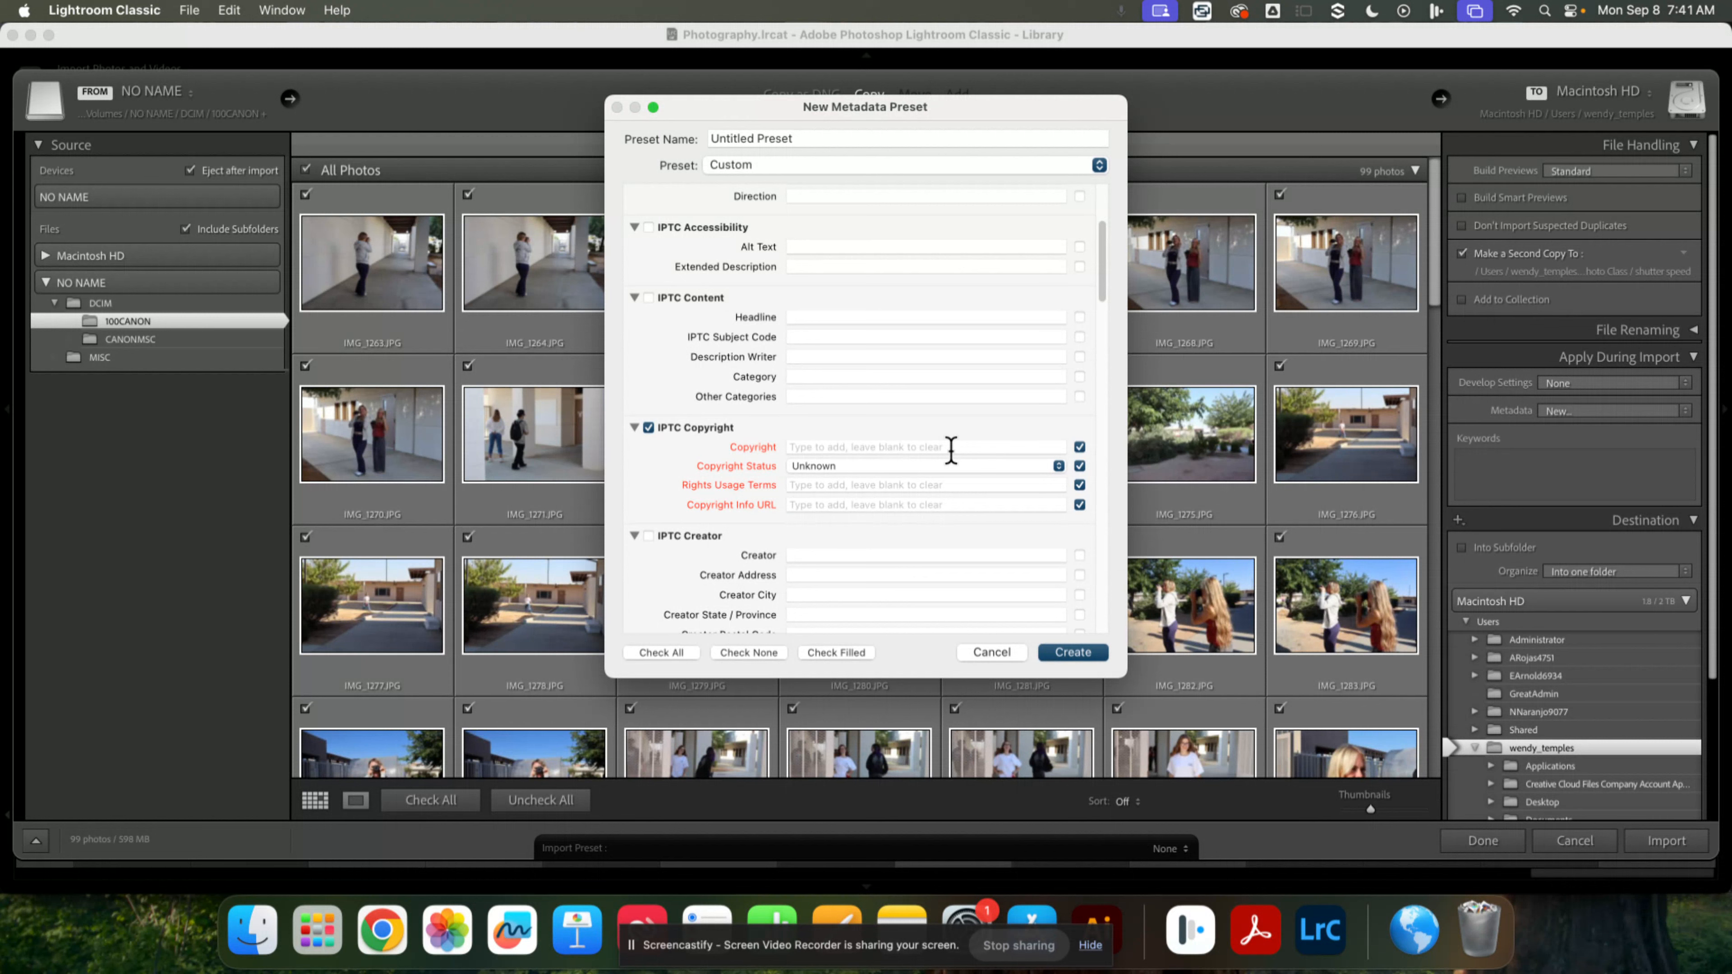
{"action": "left_click", "coordinate": [806, 466]}
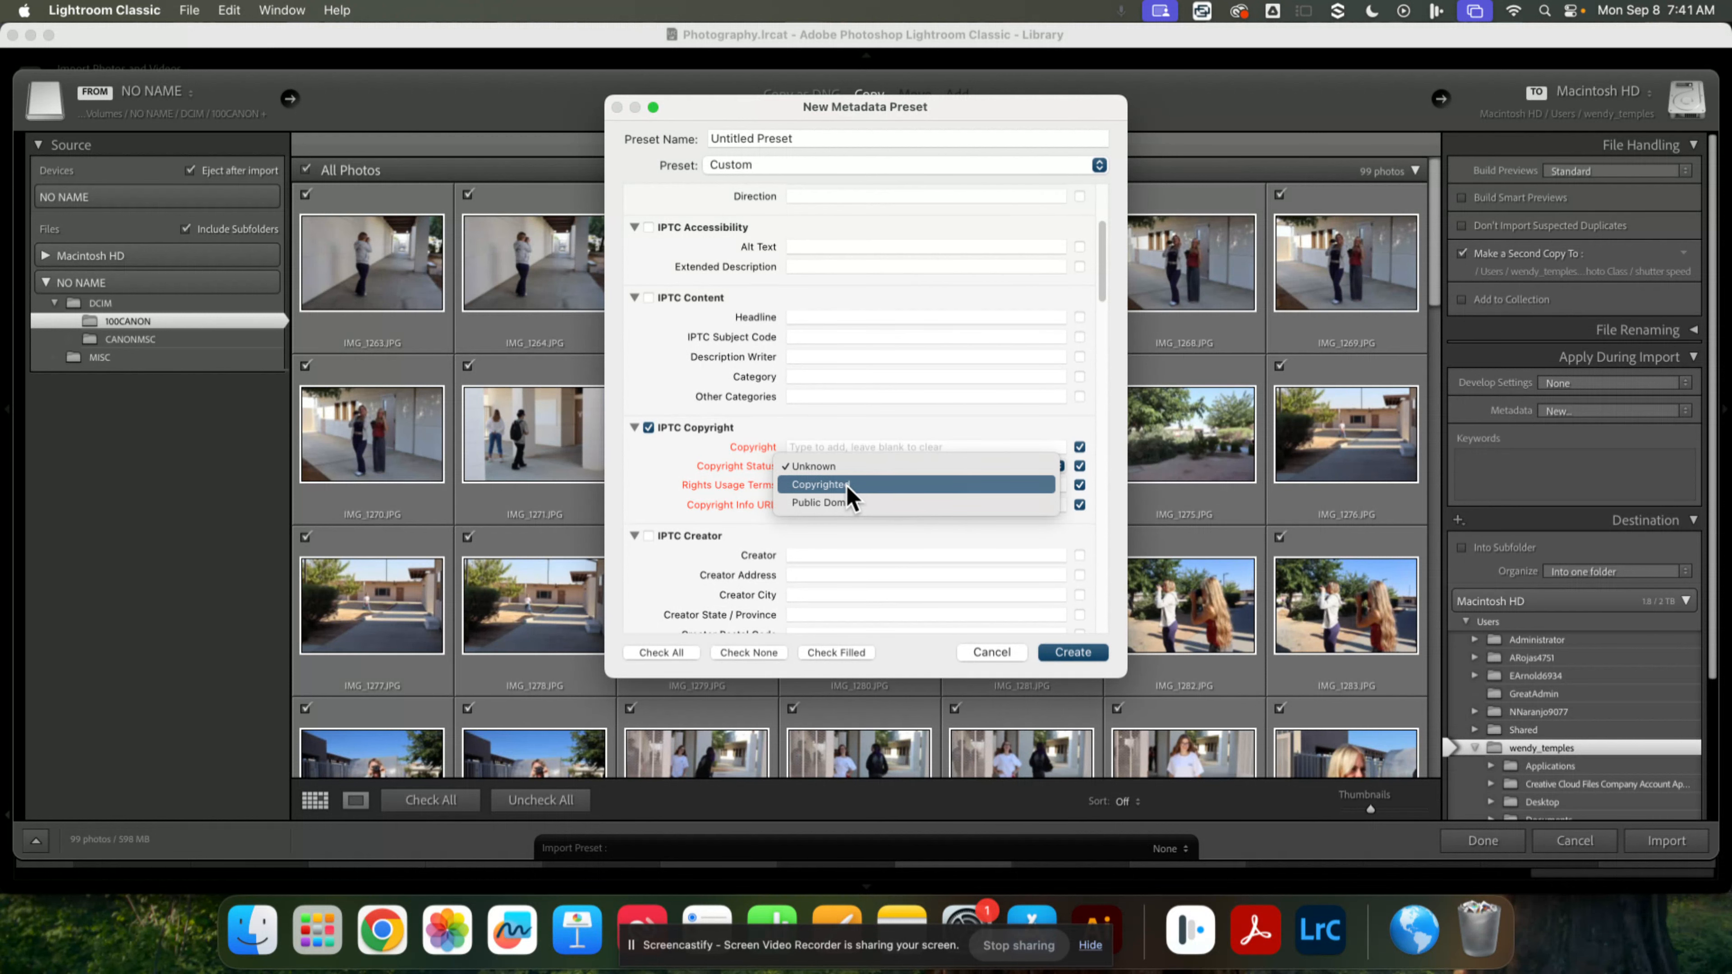
{"action": "left_click", "coordinate": [667, 491]}
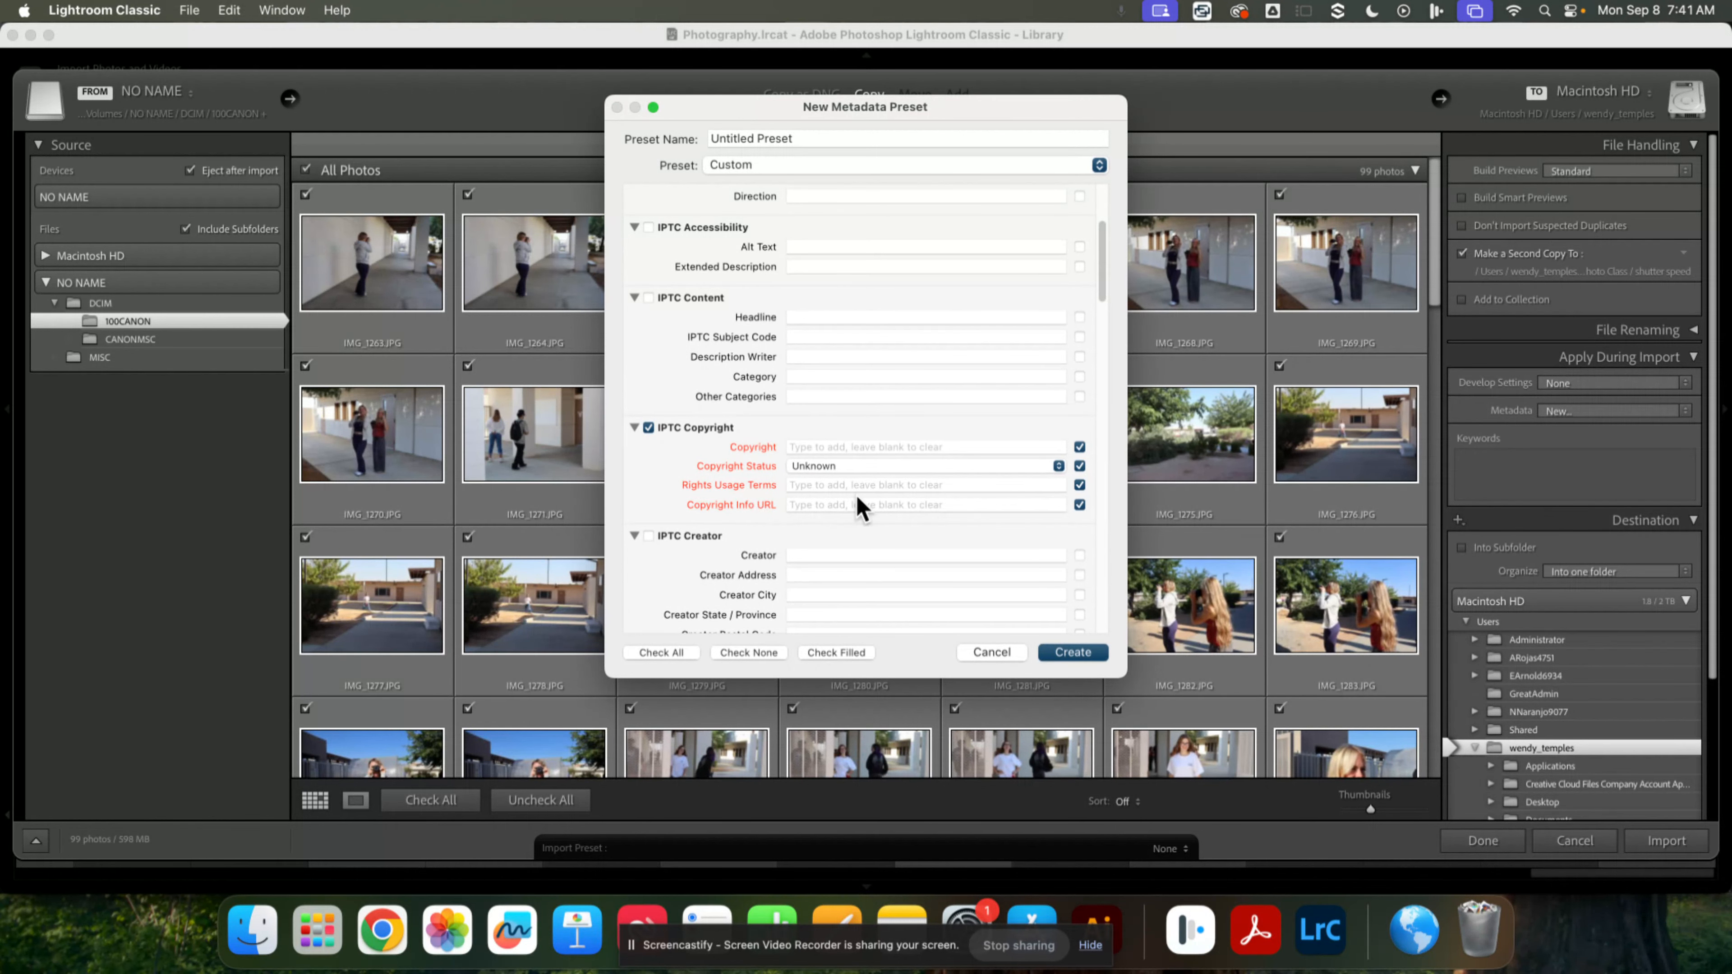
{"action": "left_click", "coordinate": [937, 485]}
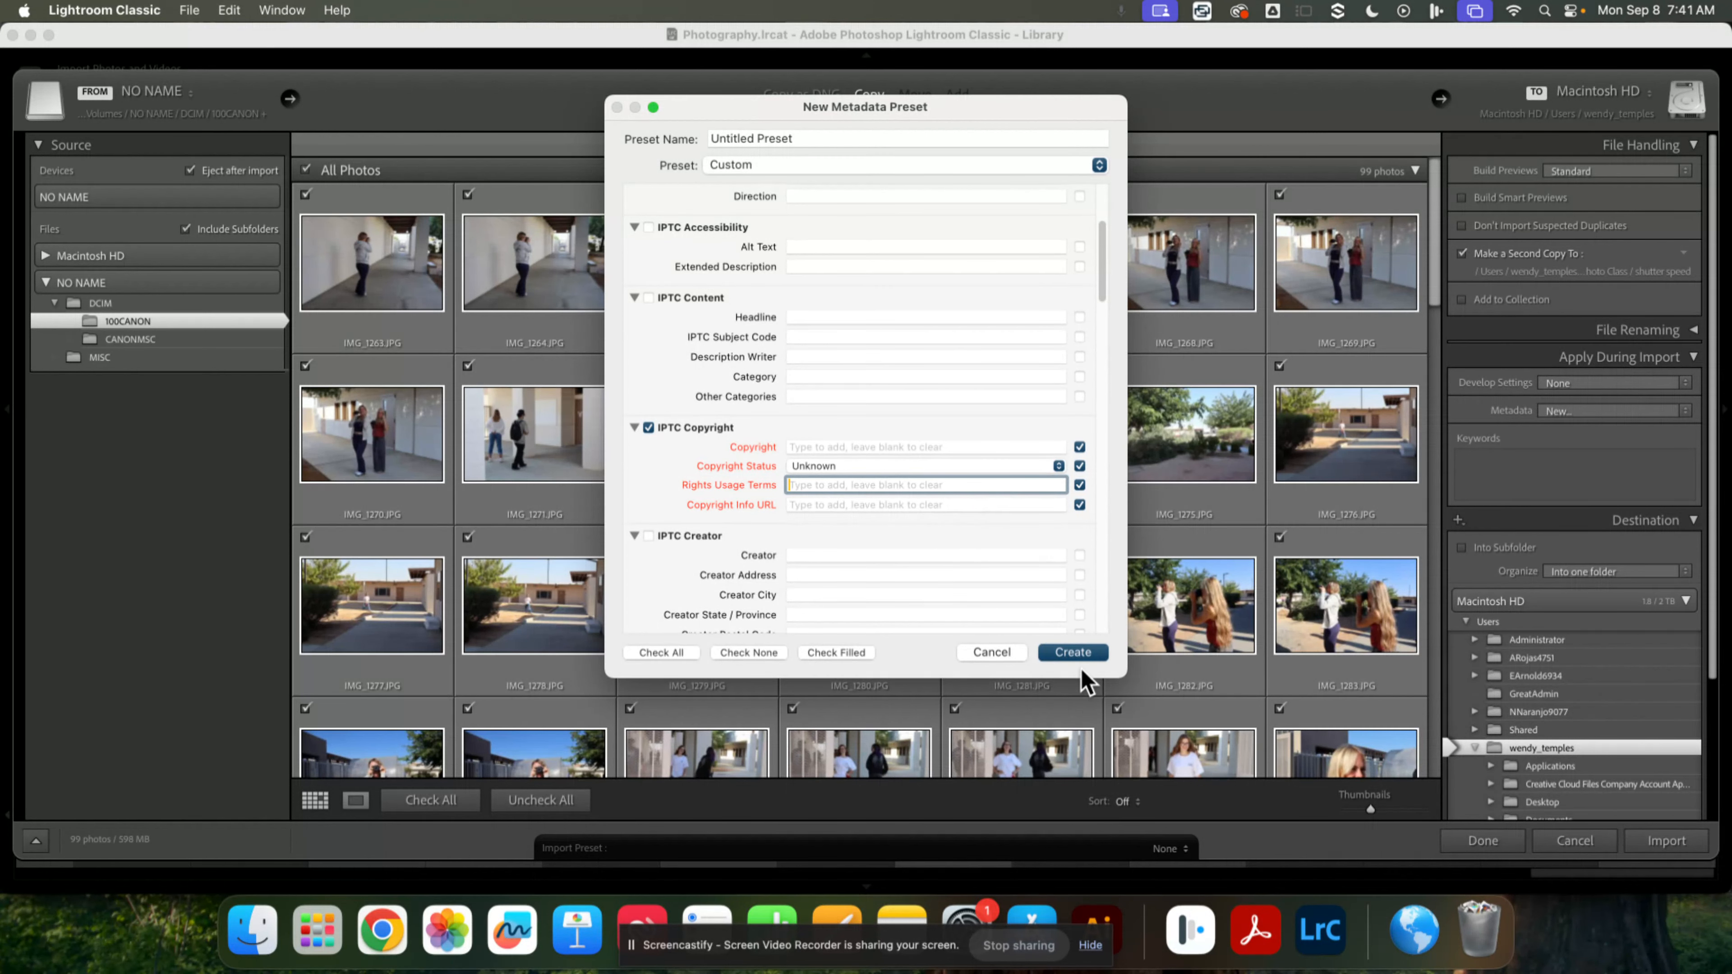
{"action": "left_click", "coordinate": [1011, 654]}
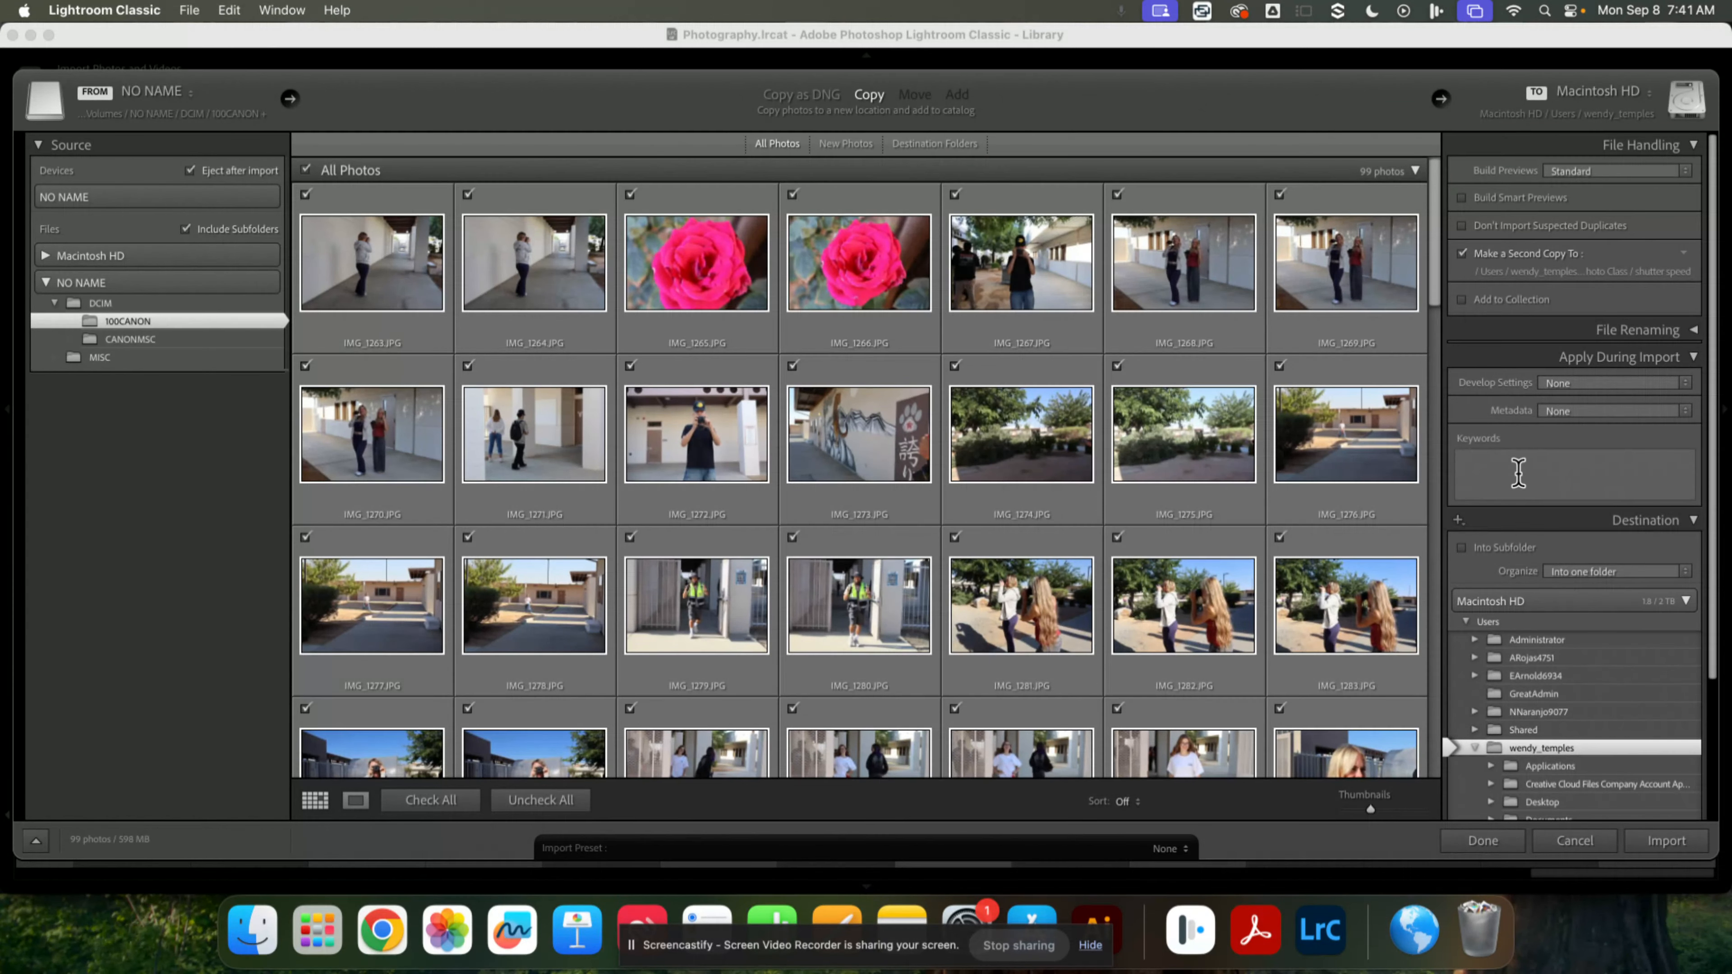
{"action": "left_click", "coordinate": [1587, 411]}
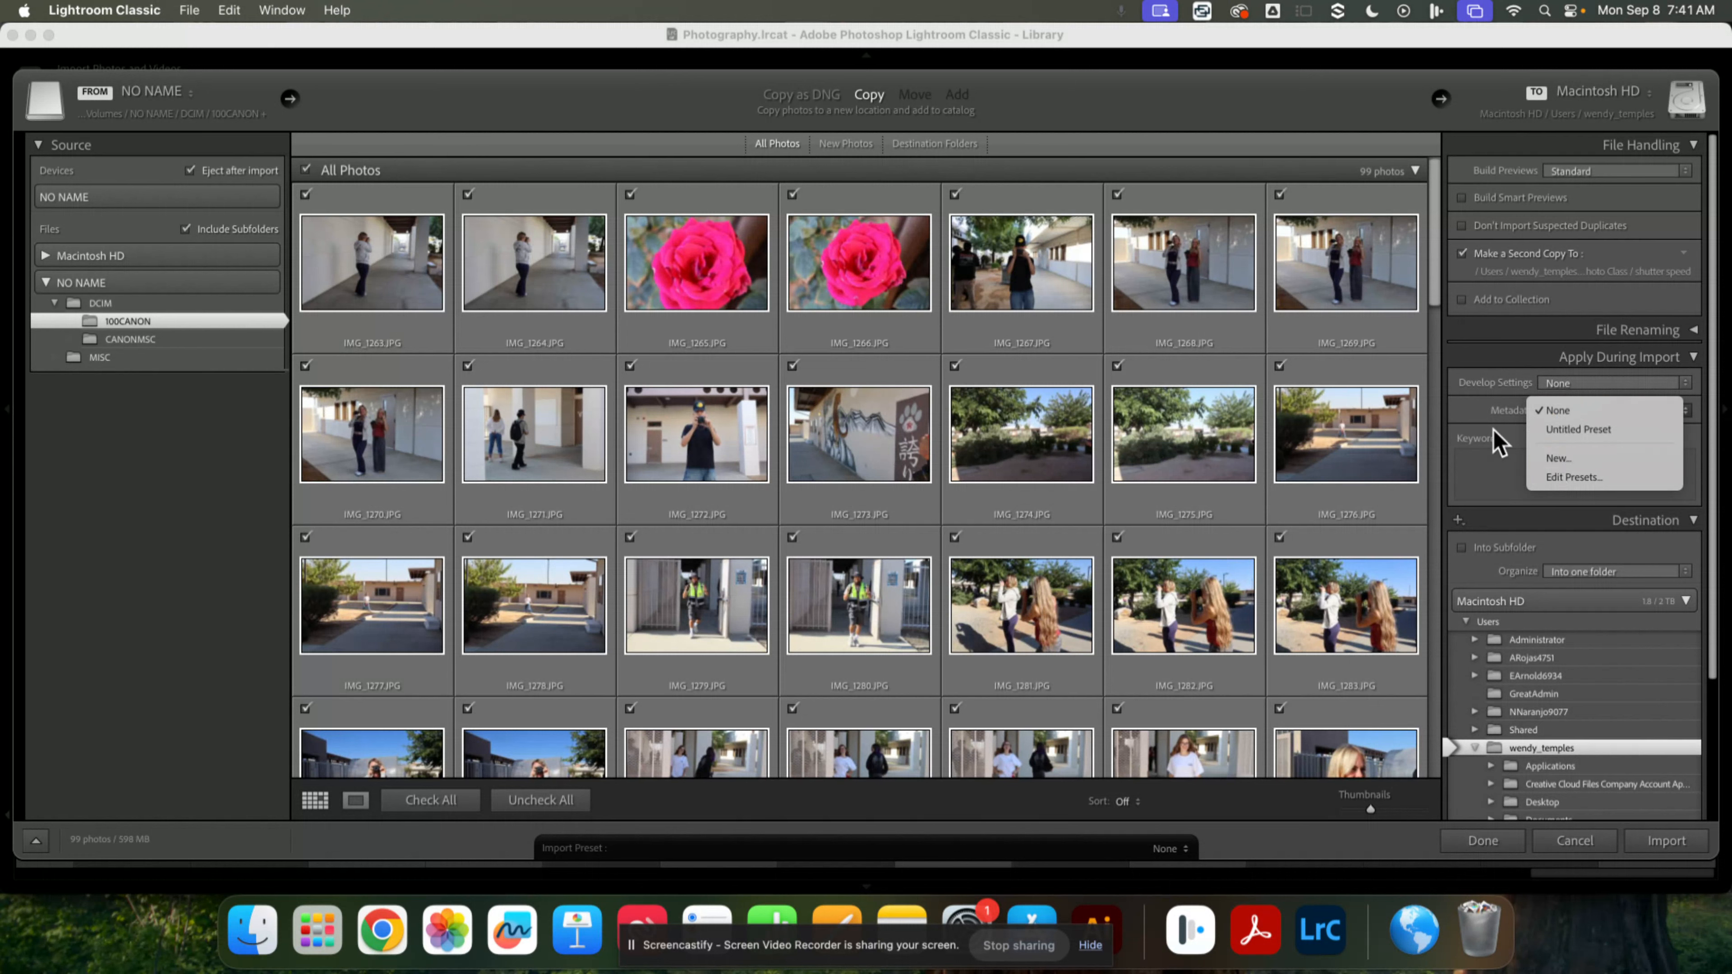
{"action": "left_click", "coordinate": [1557, 458]}
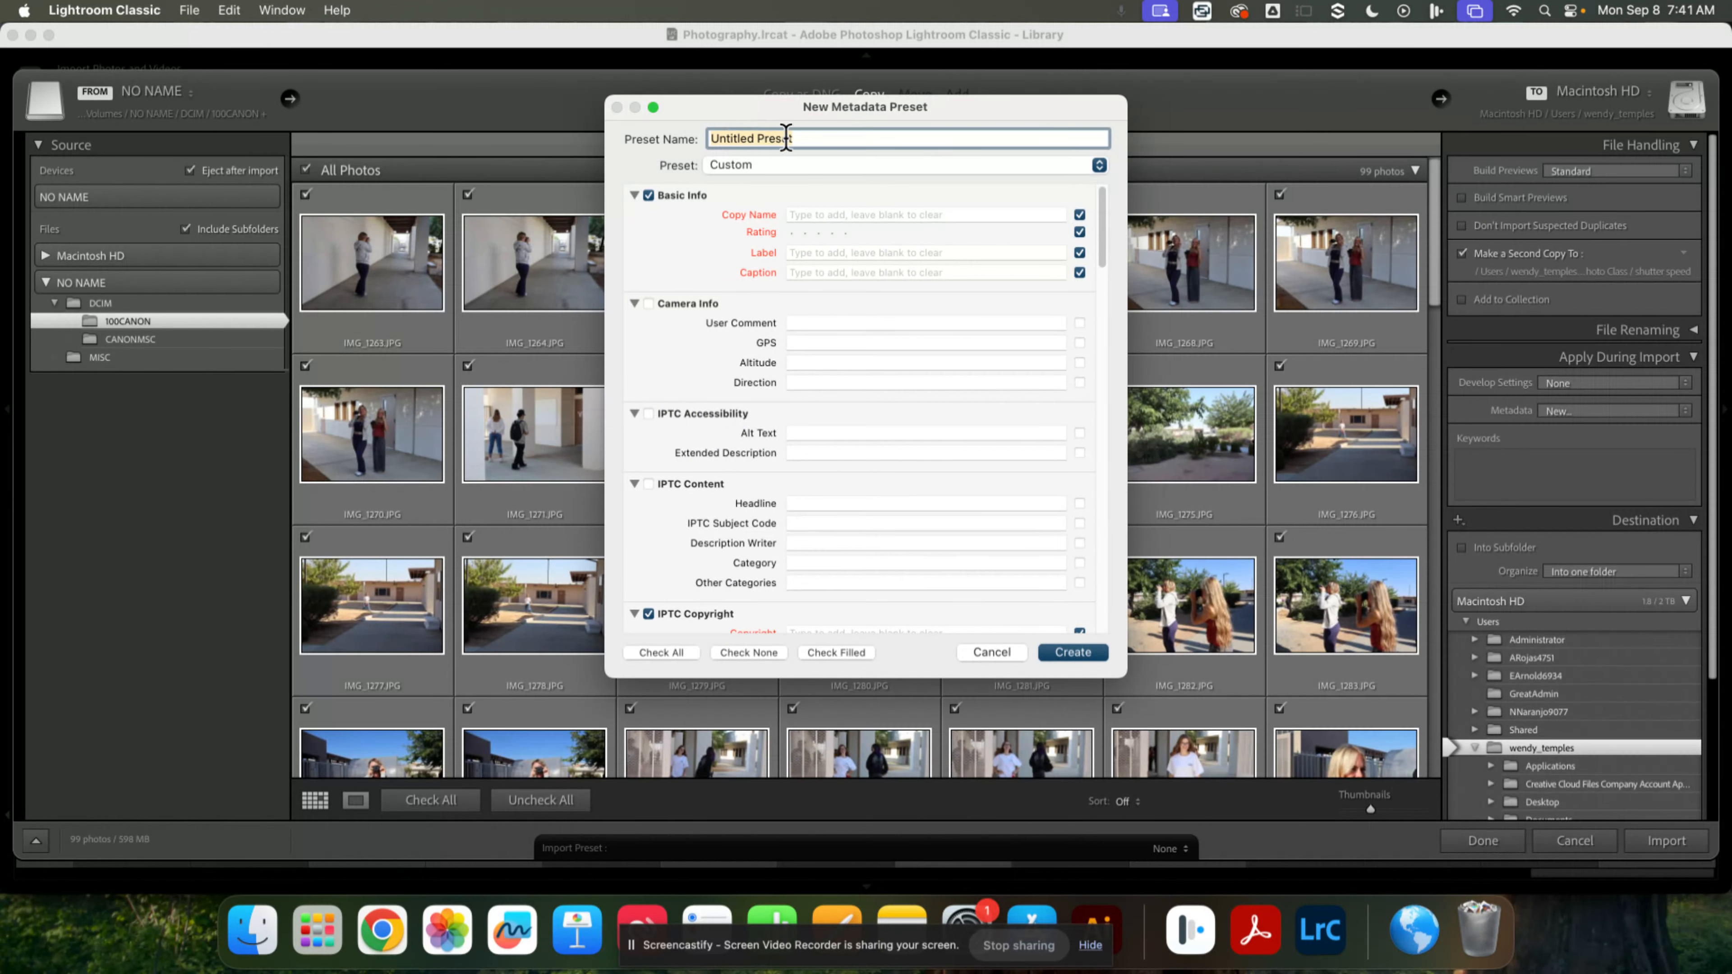
{"action": "left_click", "coordinate": [995, 652]}
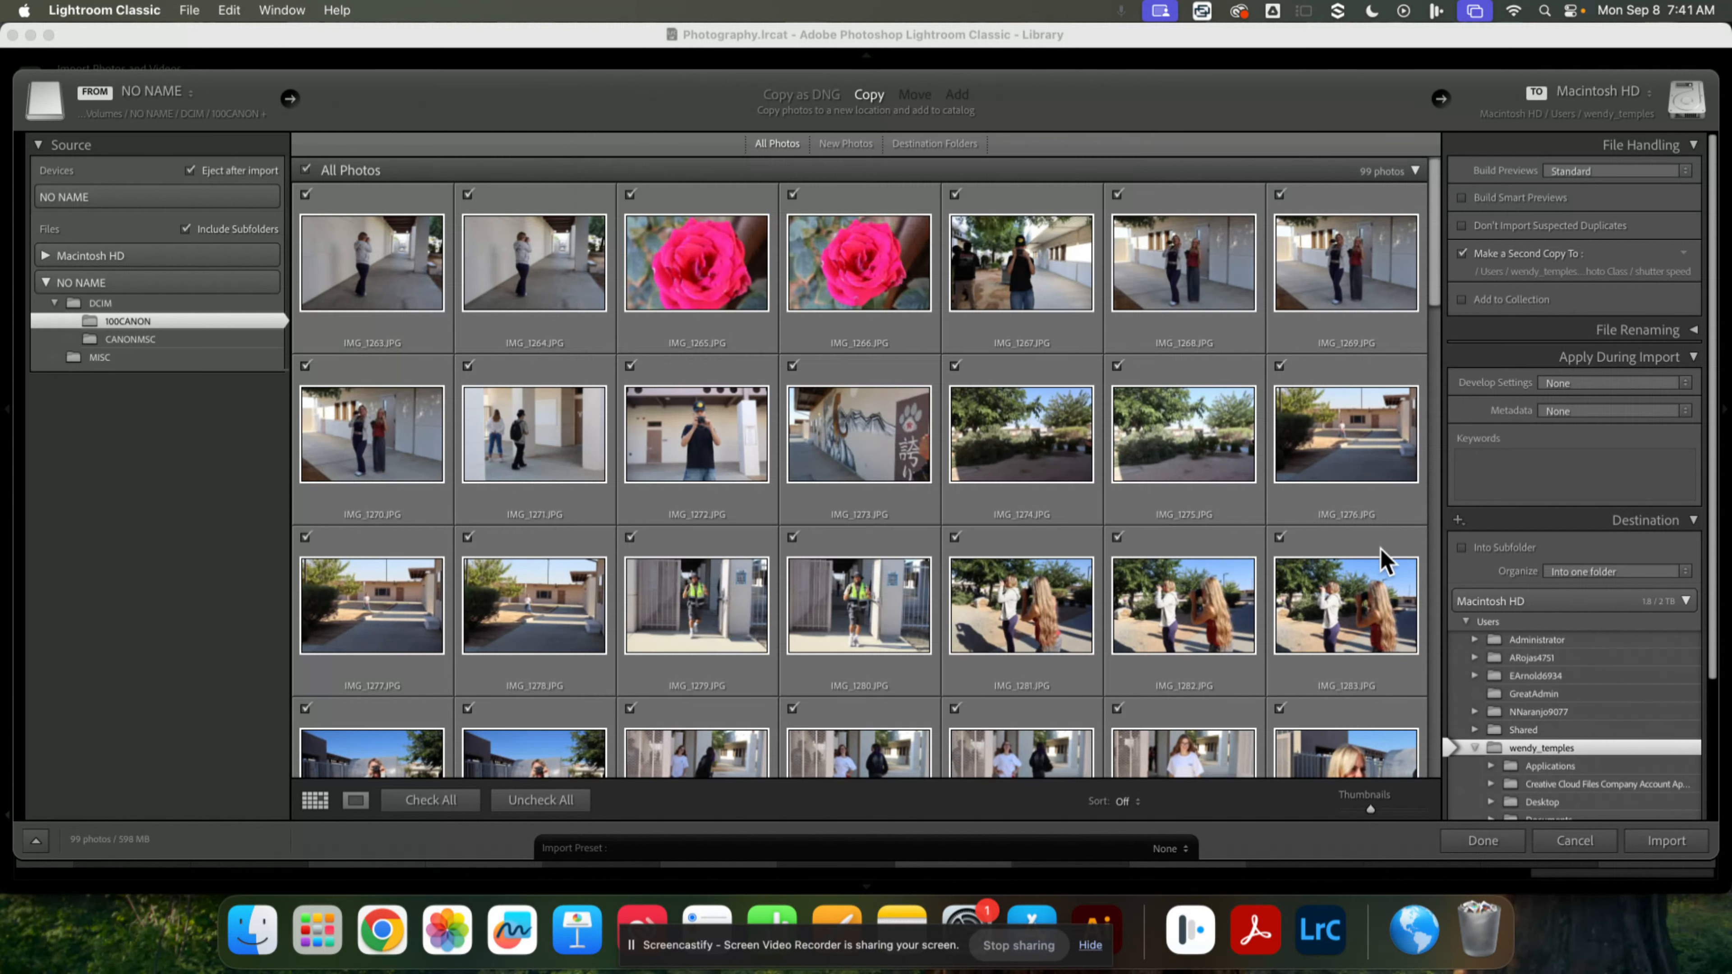
Import the photos with the Untitled Preset metadata and the keywords "shutter speed, water balloons".
{"action": "left_click", "coordinate": [1599, 411]}
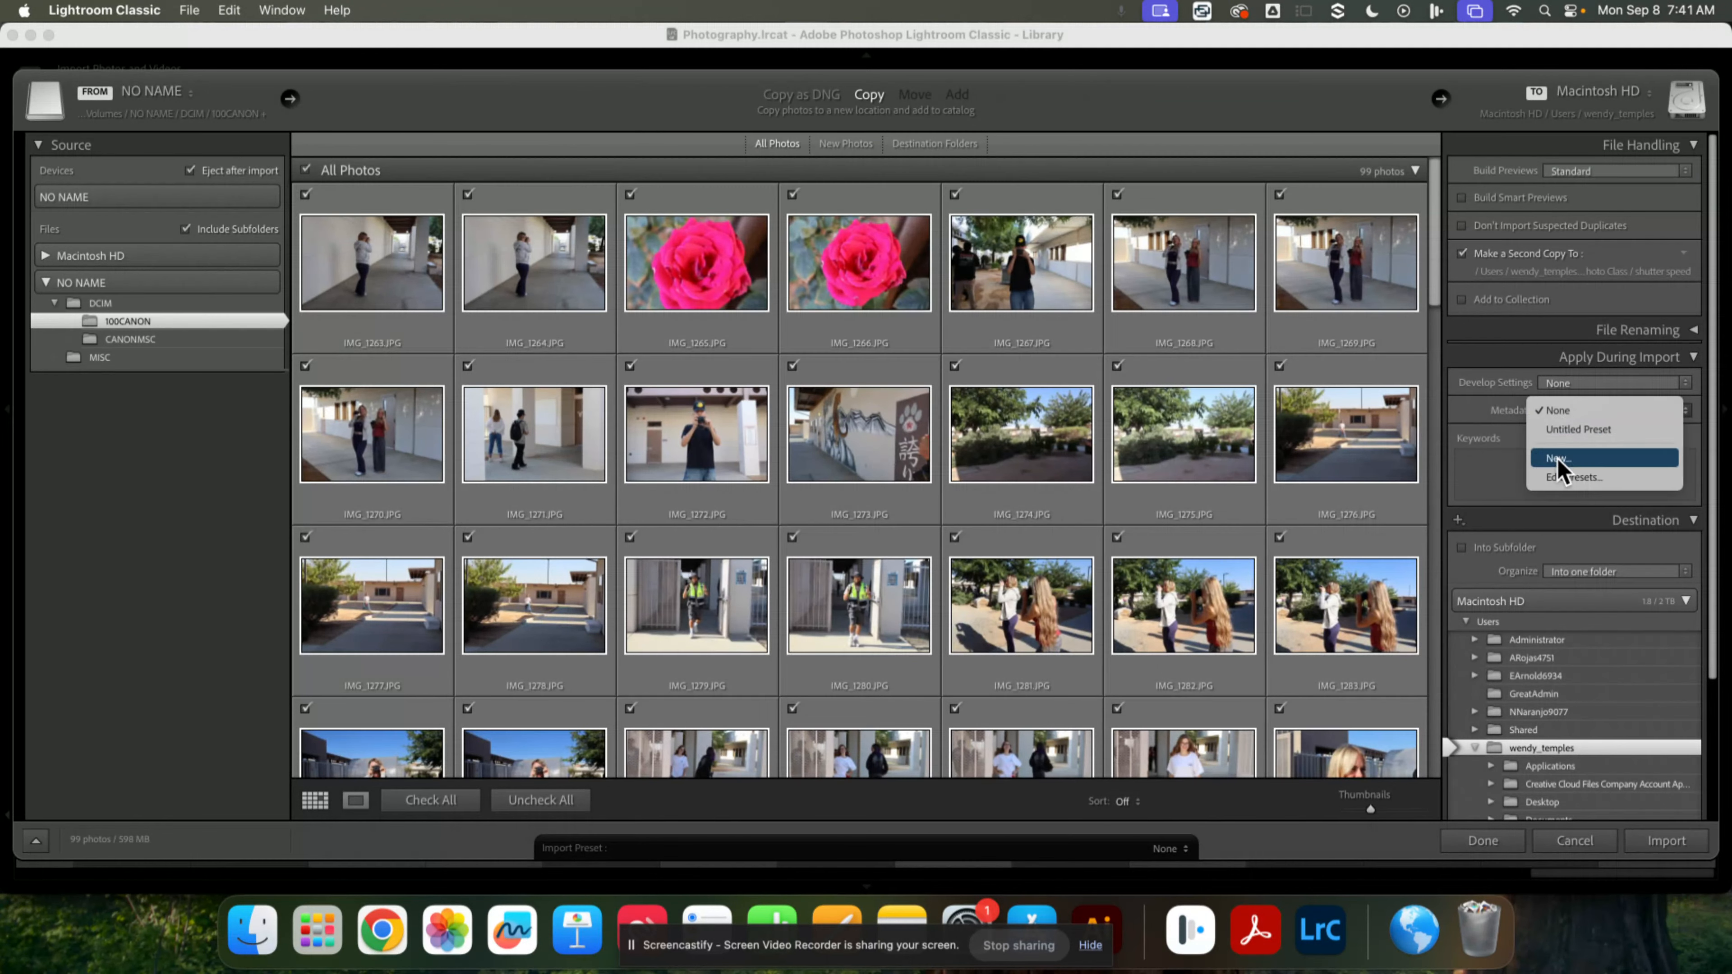
{"action": "left_click", "coordinate": [1551, 429]}
{"action": "left_click", "coordinate": [1537, 480]}
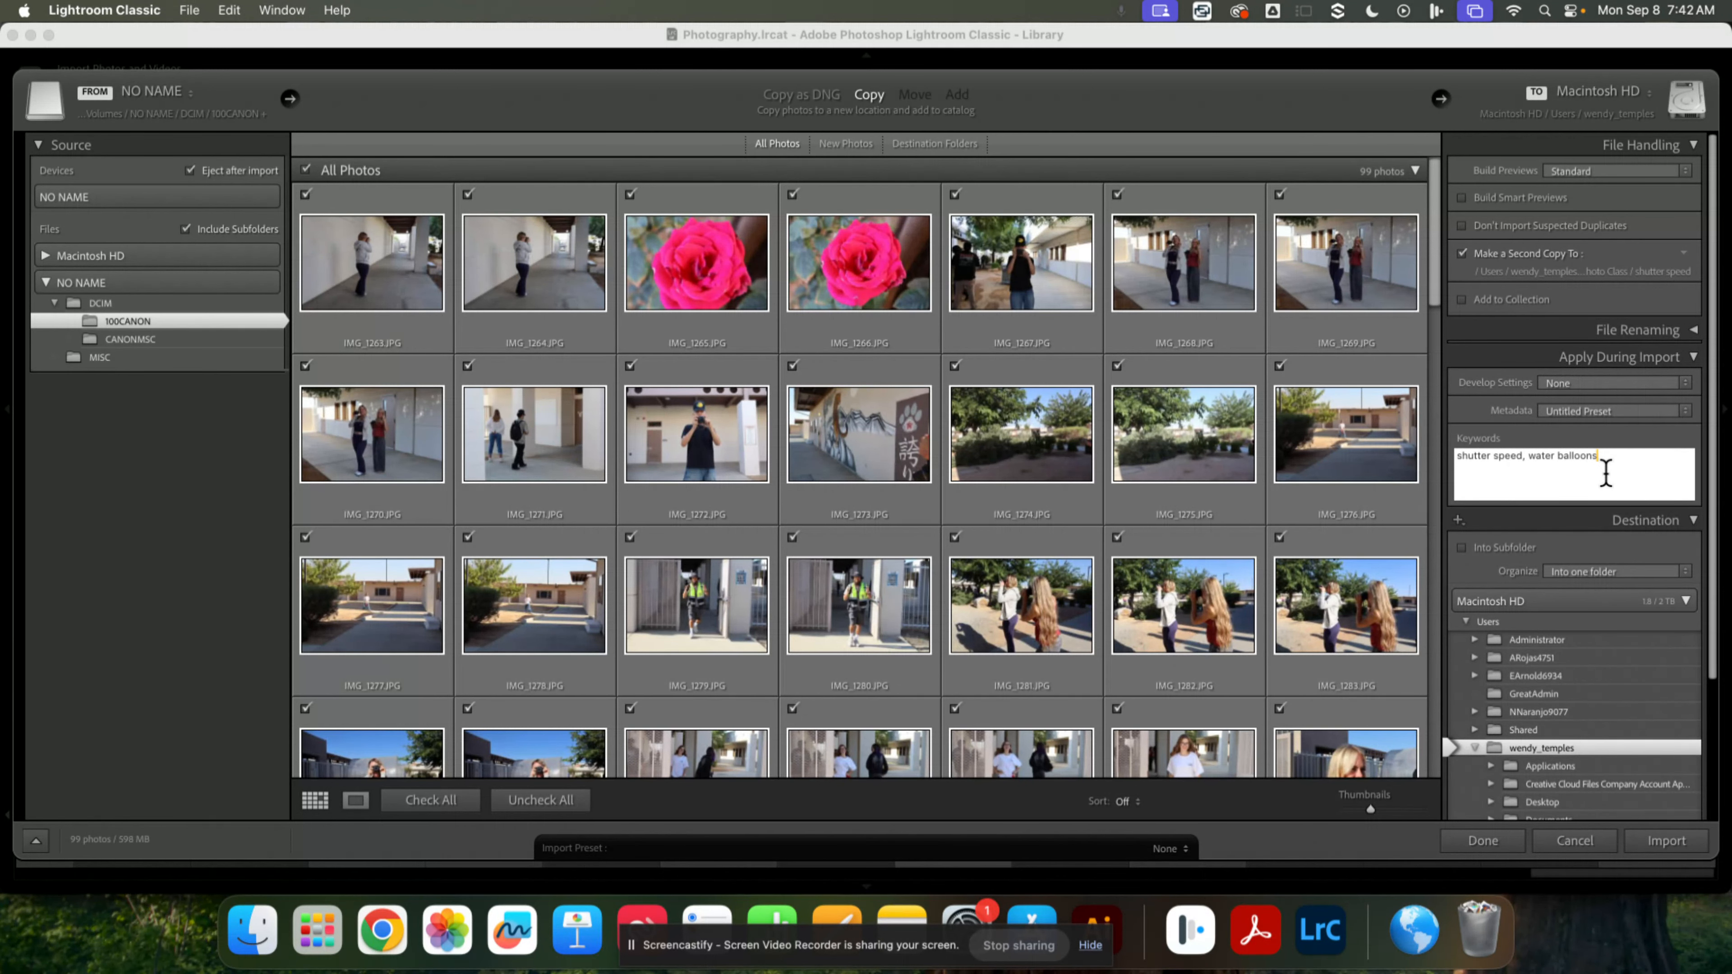
{"action": "left_click_drag", "start_coordinate": [1712, 674], "coordinate": [1718, 822]}
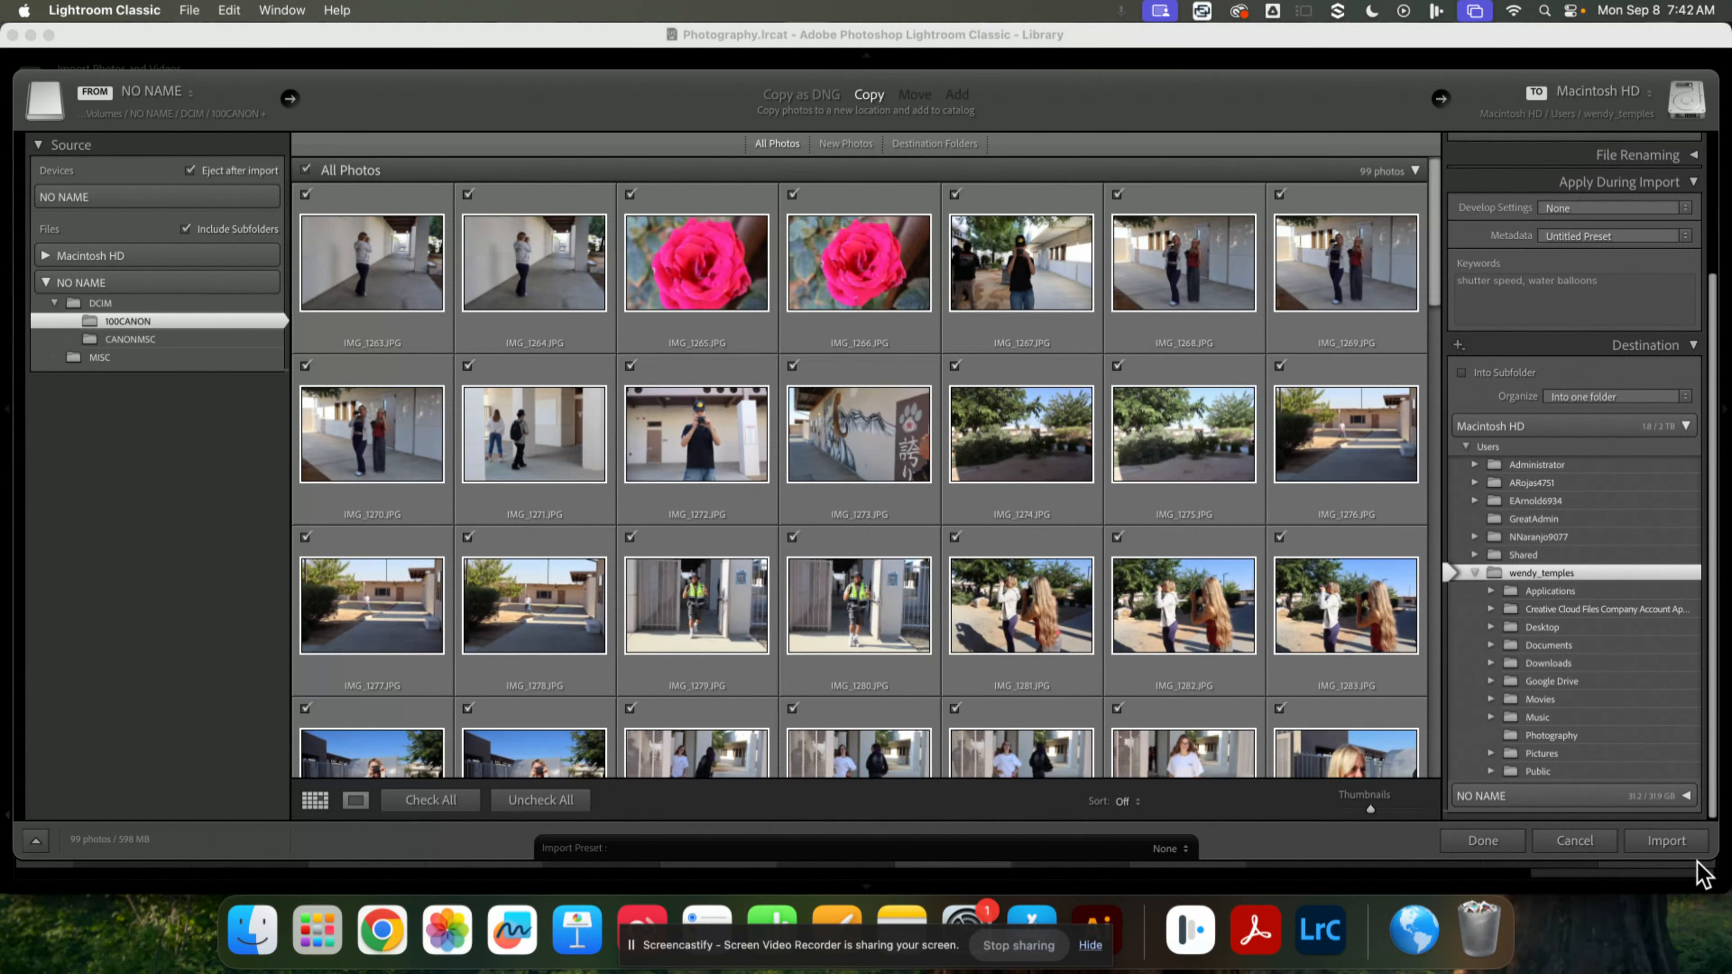
{"action": "left_click", "coordinate": [1651, 847]}
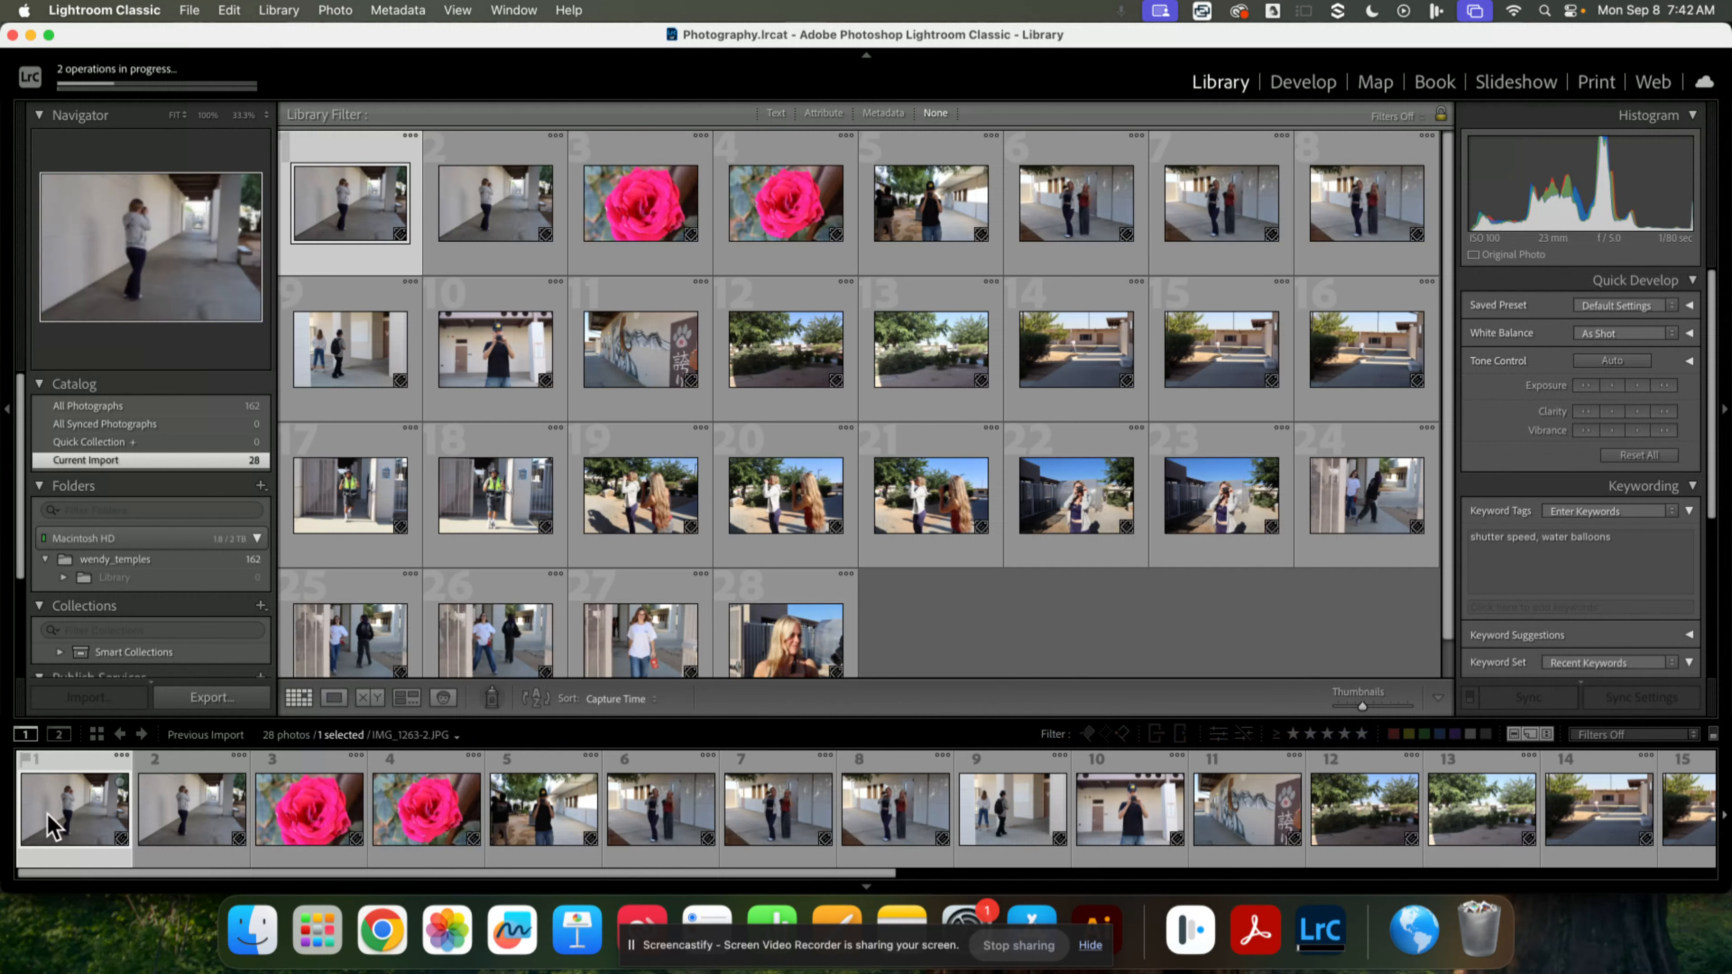
Flag the first rose photo (number 3) as a pick and the second rose photo (number 4) as rejected.
{"action": "left_click", "coordinate": [341, 829]}
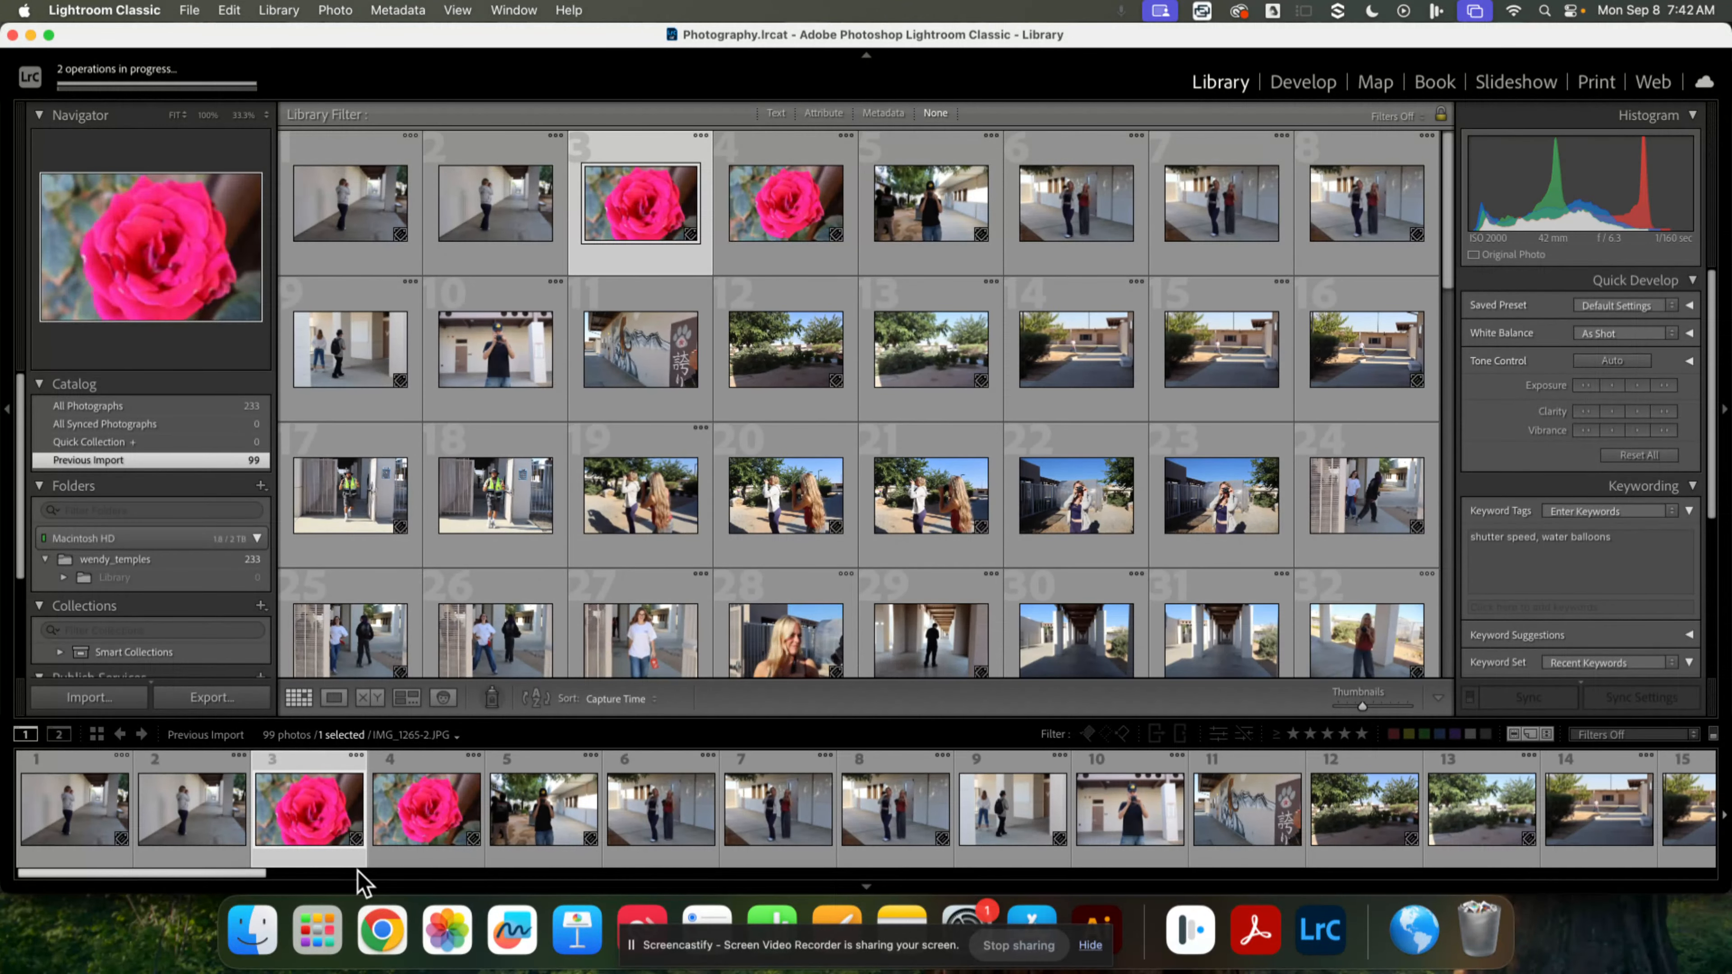
{"action": "key", "text": "p"}
{"action": "left_click", "coordinate": [422, 862]}
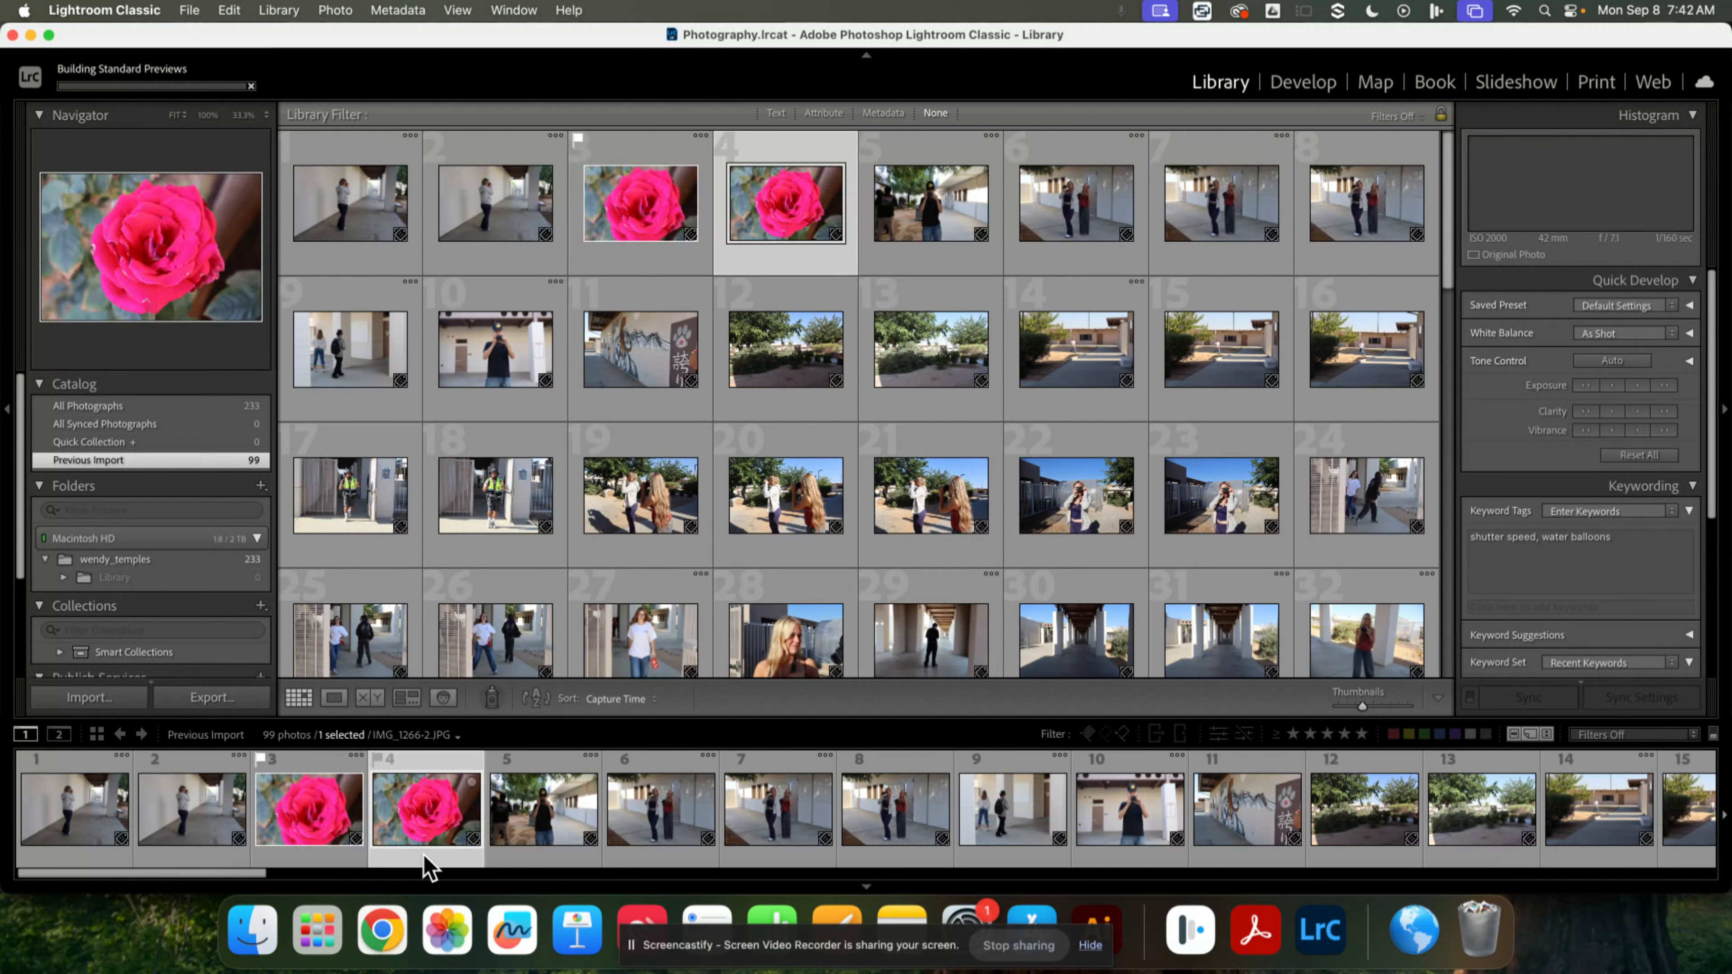
{"action": "key", "text": "x"}
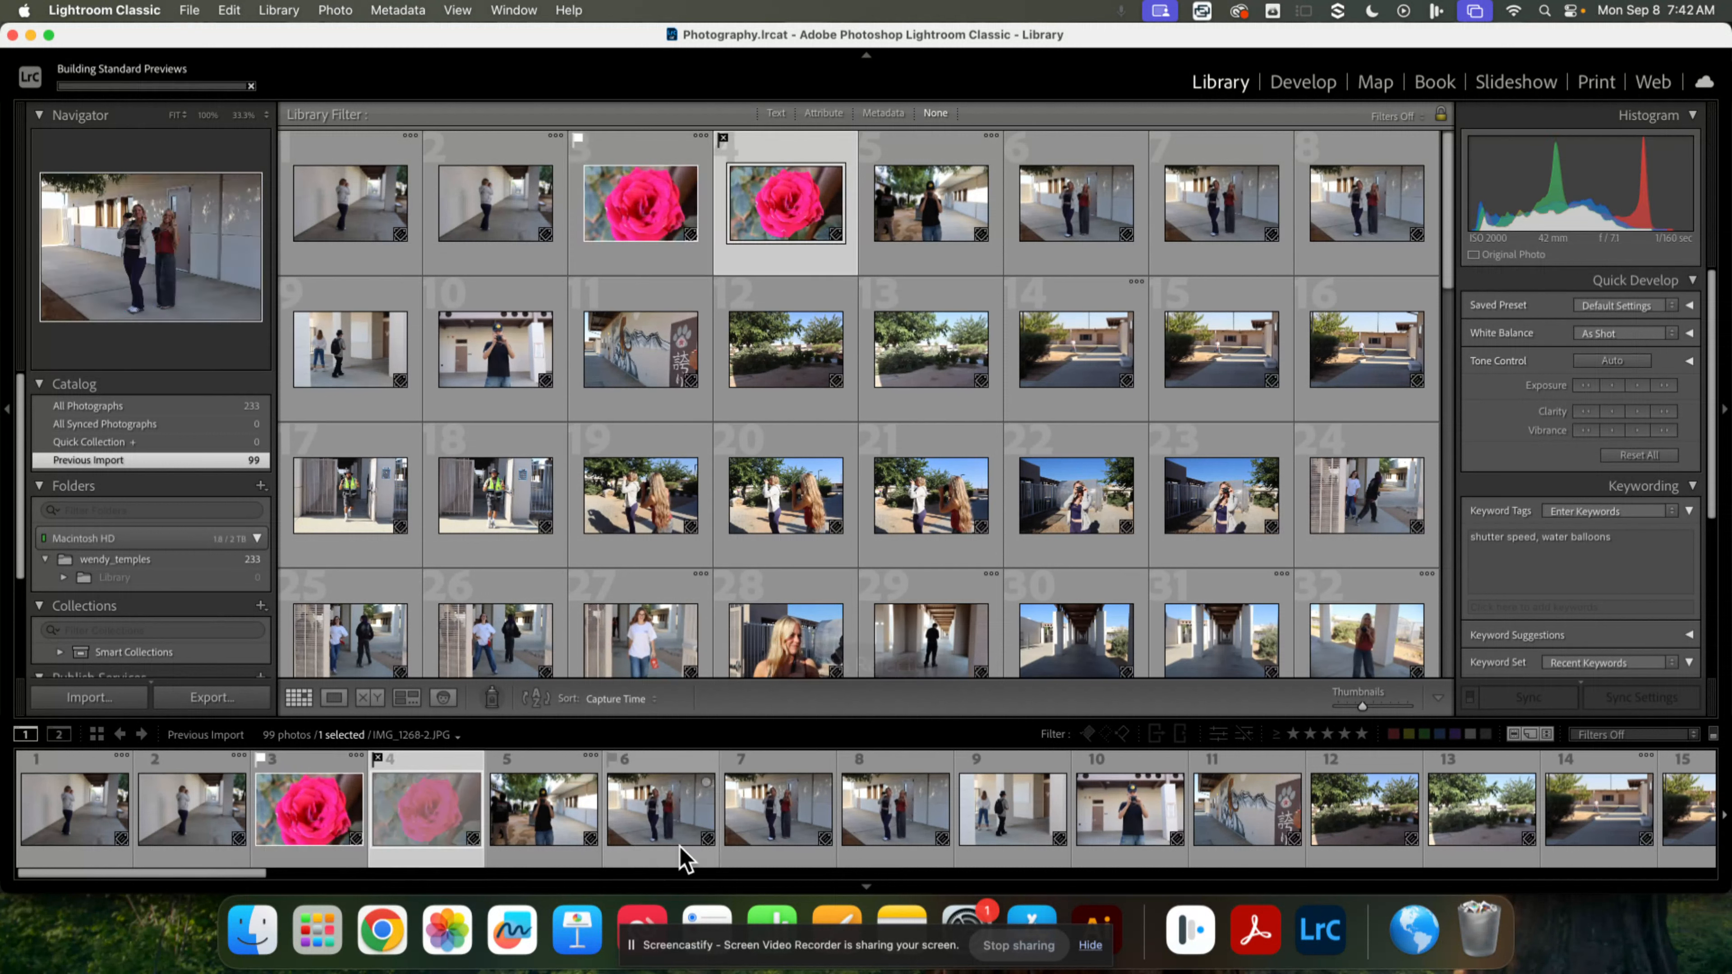
Flag the wall mural photo, number 11, as a pick.
{"action": "left_click", "coordinate": [1244, 870]}
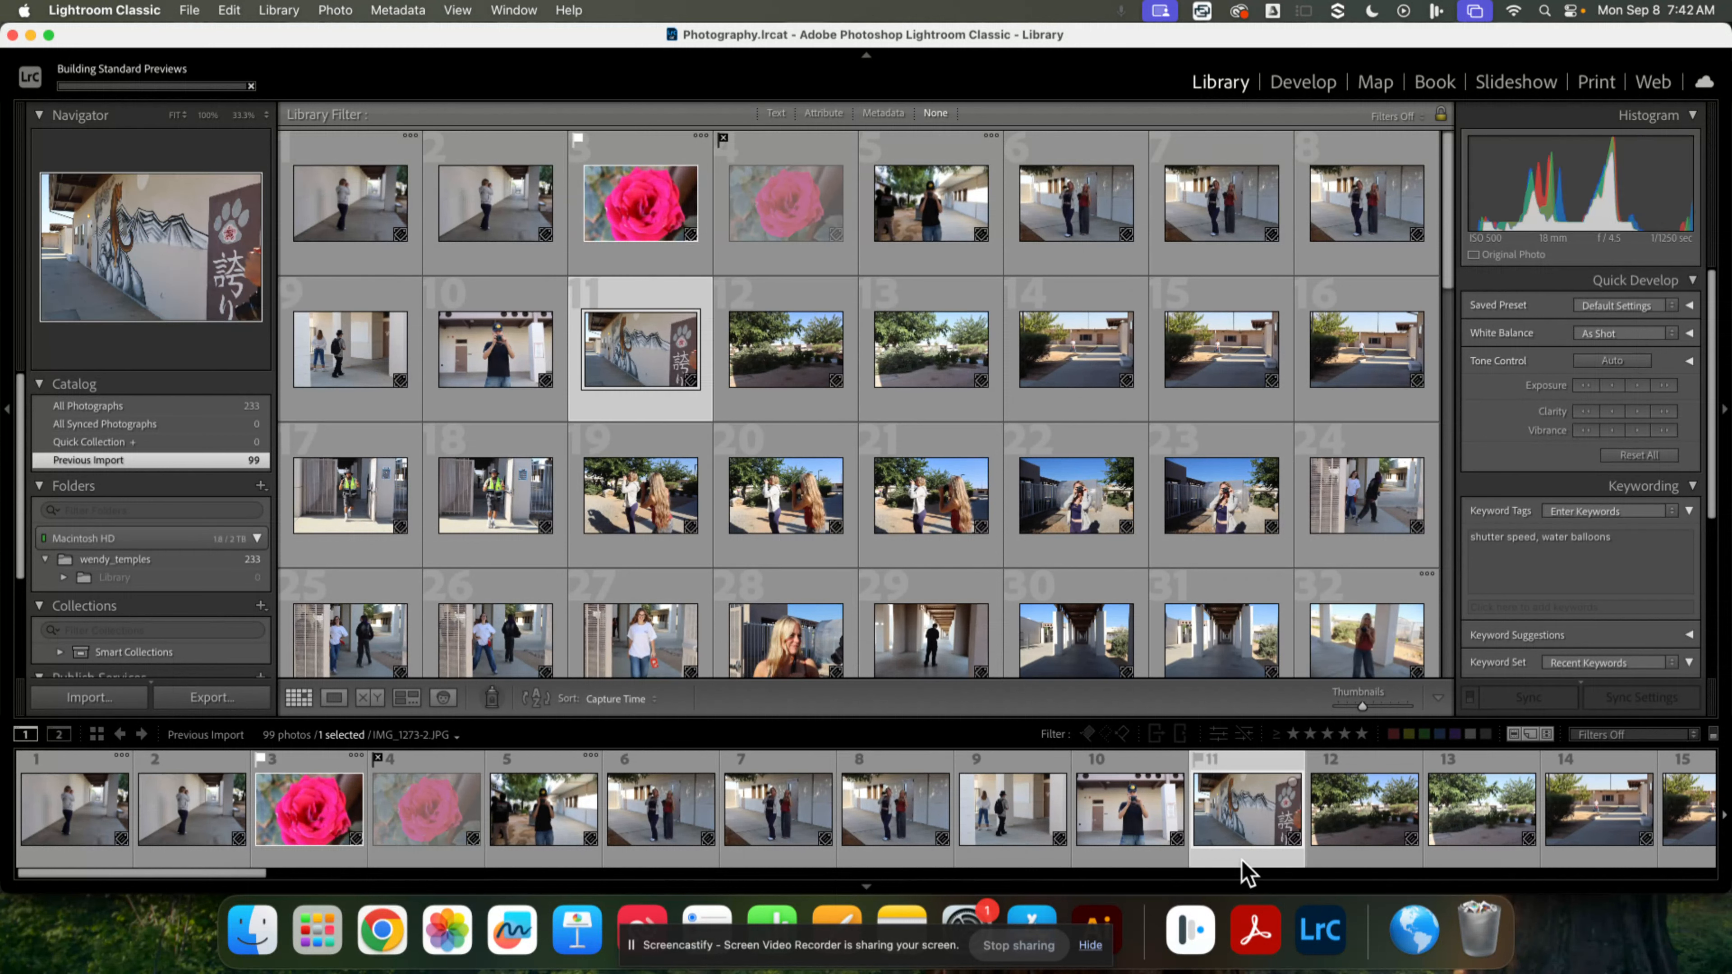
{"action": "key", "text": "x"}
{"action": "key", "text": "p"}
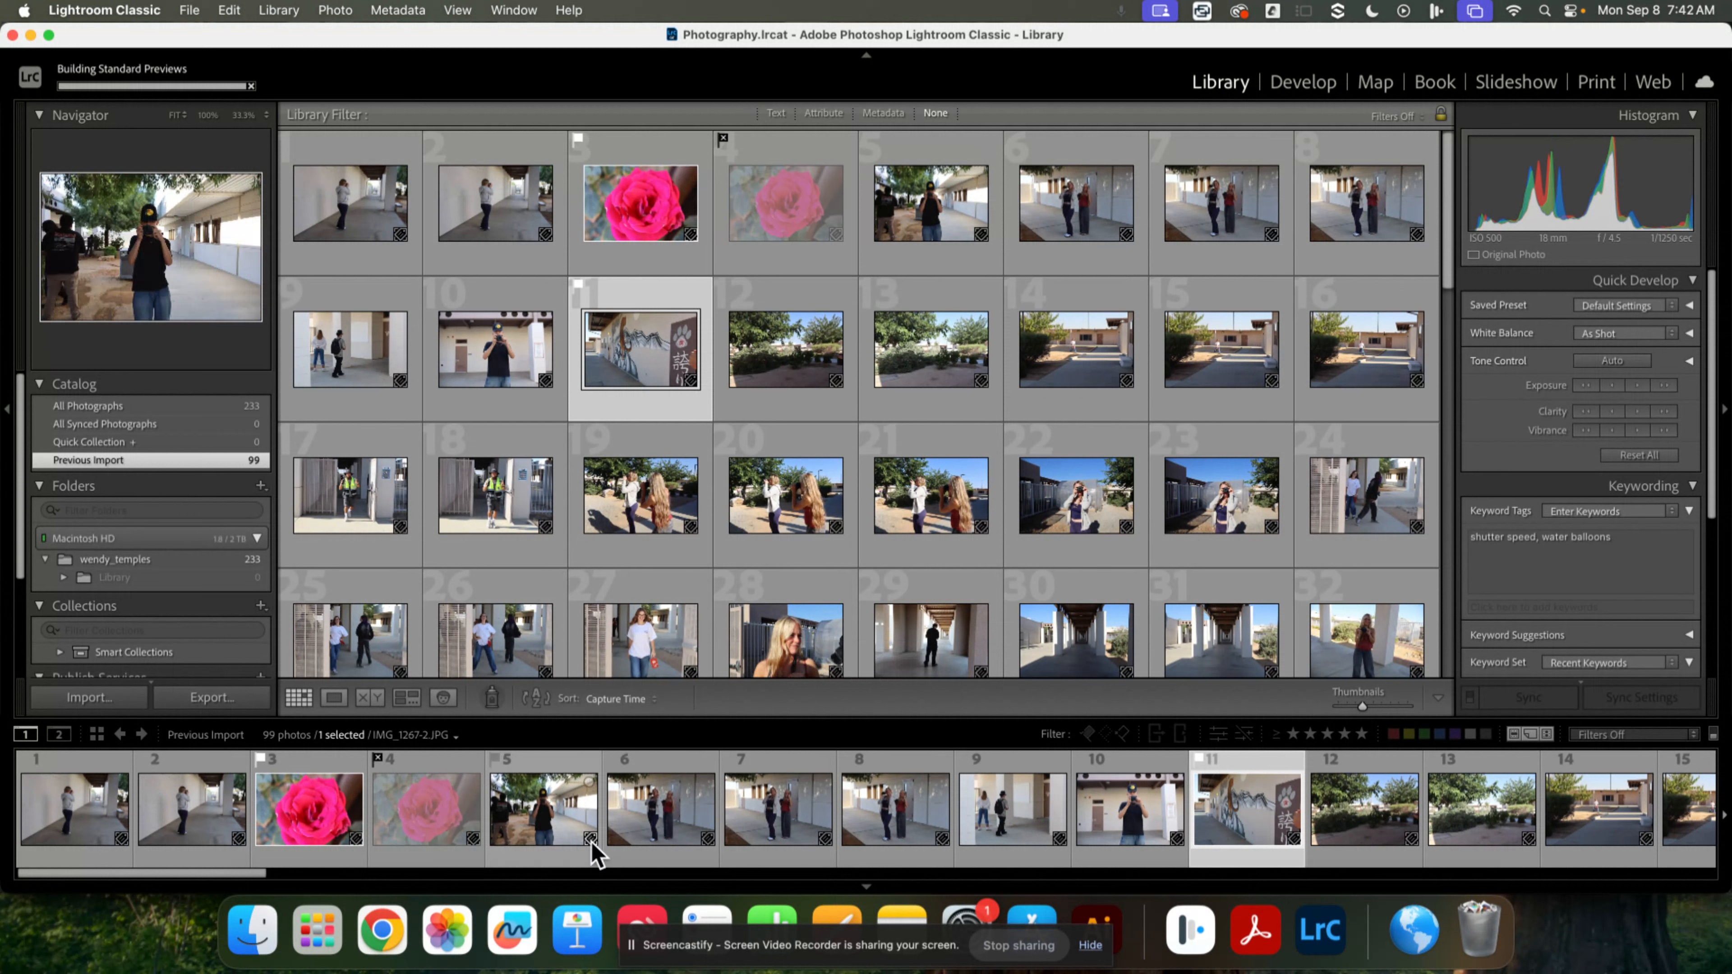
Flag photos 5 through 10, between the rose photos and the mural, as rejected.
{"action": "left_click", "coordinate": [583, 861]}
{"action": "key", "text": "x"}
{"action": "left_click", "coordinate": [728, 856]}
{"action": "key", "text": "x"}
{"action": "left_click", "coordinate": [686, 863]}
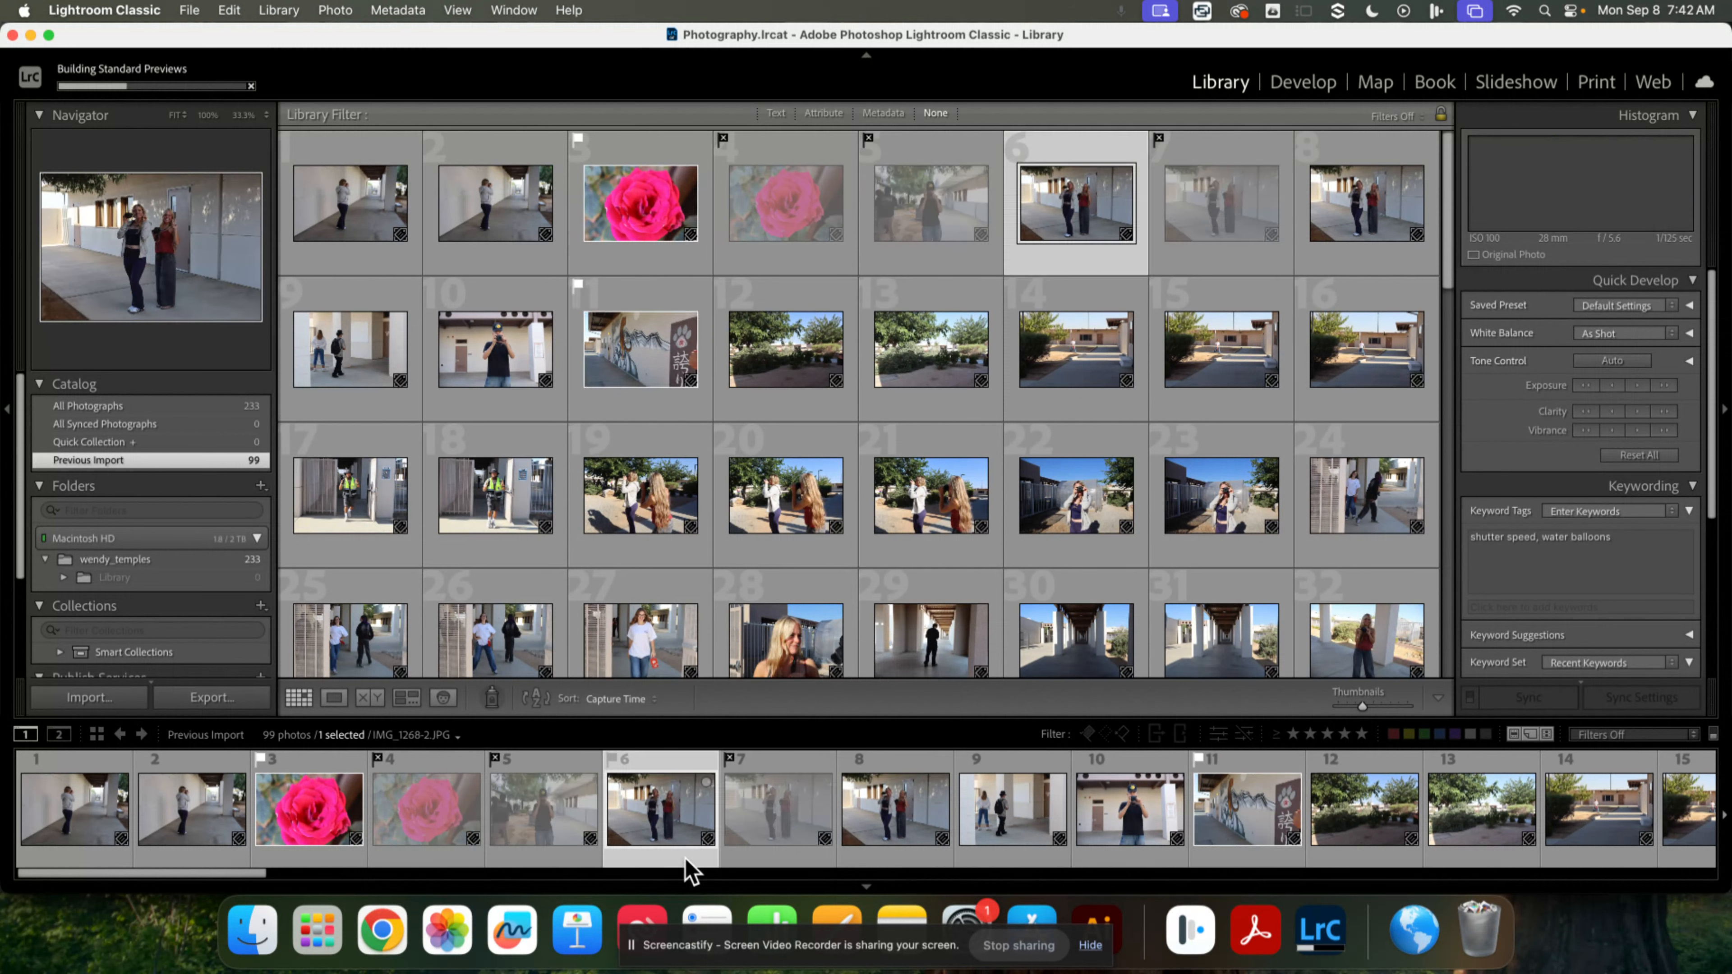
{"action": "key", "text": "x"}
{"action": "left_click", "coordinate": [930, 857]}
{"action": "key", "text": "x"}
{"action": "left_click", "coordinate": [997, 854]}
{"action": "key", "text": "x"}
{"action": "left_click", "coordinate": [1129, 858]}
{"action": "key", "text": "x"}
Flag the garden and courtyard photos 12 through 16 as rejected.
{"action": "left_click", "coordinate": [1336, 861]}
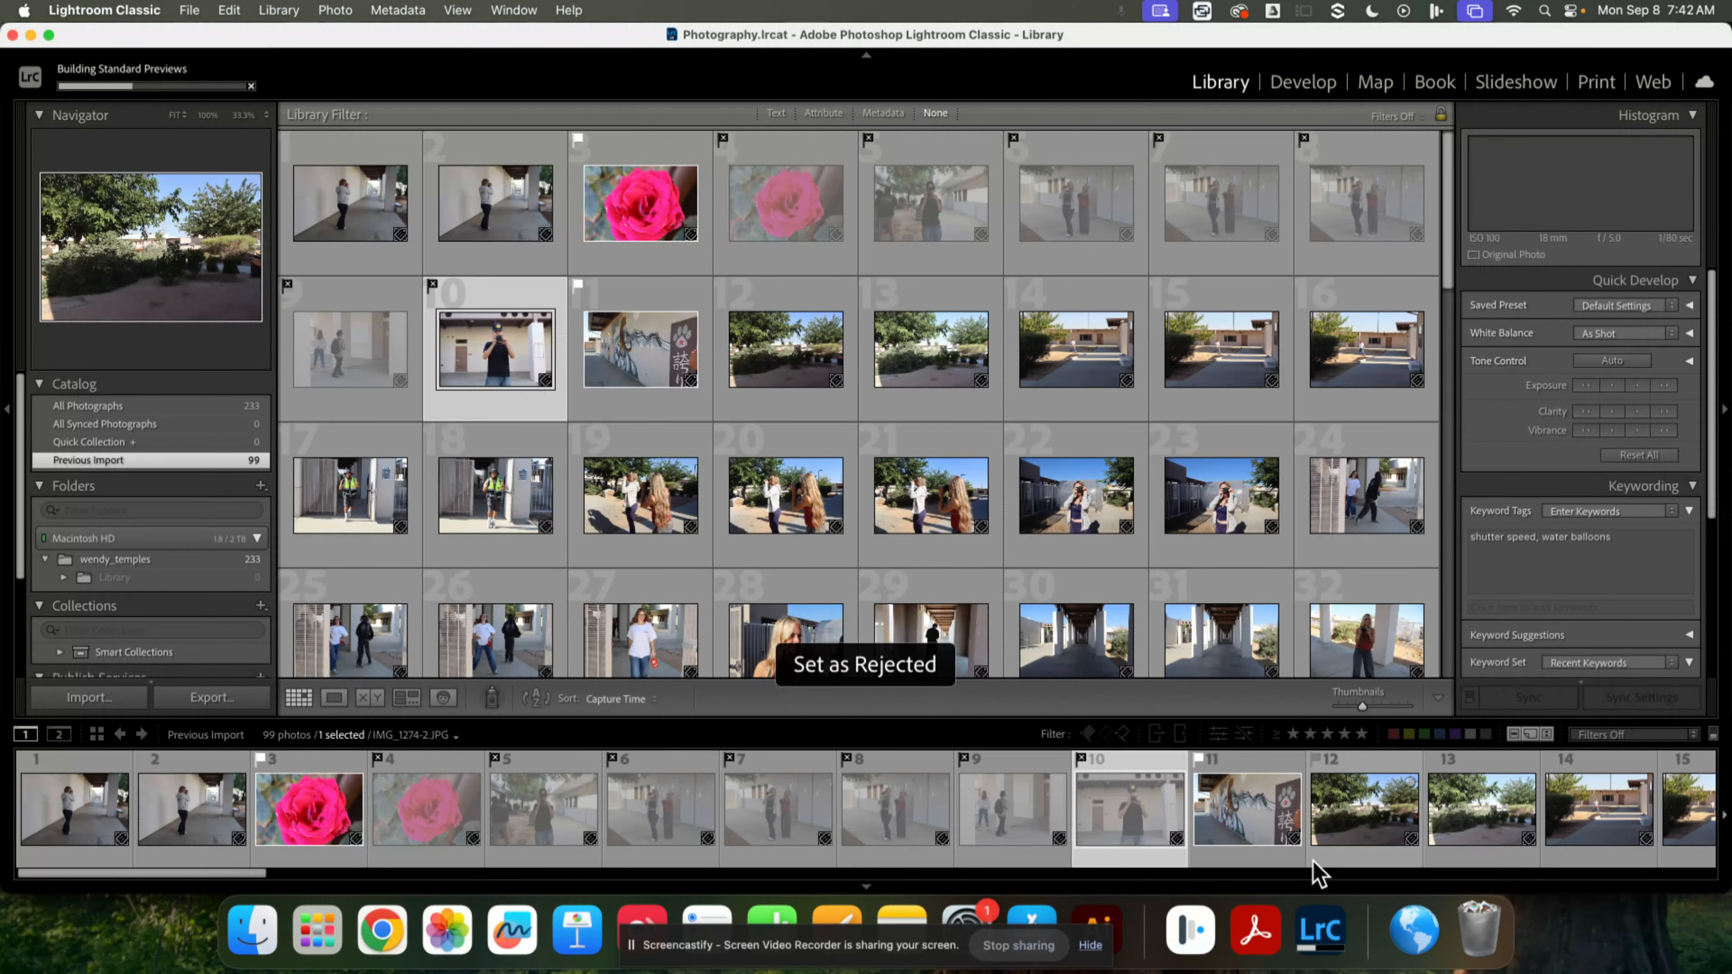
{"action": "key", "text": "x"}
{"action": "left_click", "coordinate": [1452, 858]}
{"action": "key", "text": "x"}
{"action": "left_click", "coordinate": [1636, 858]}
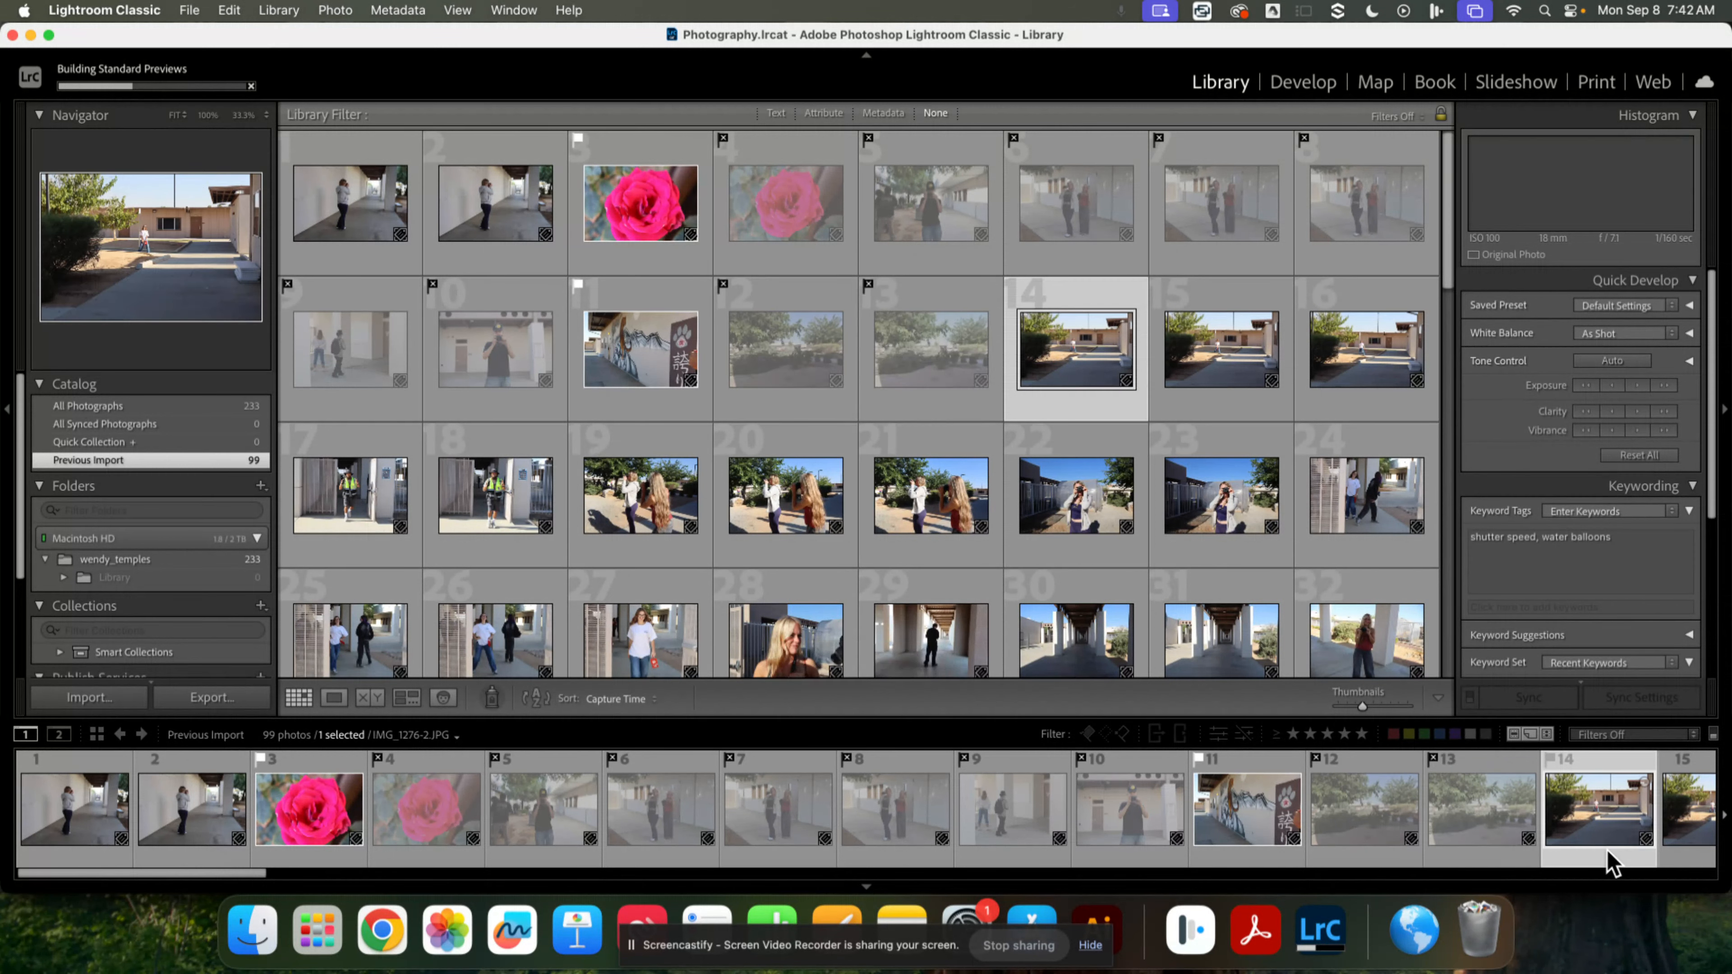
{"action": "key", "text": "x"}
{"action": "left_click", "coordinate": [1633, 873]}
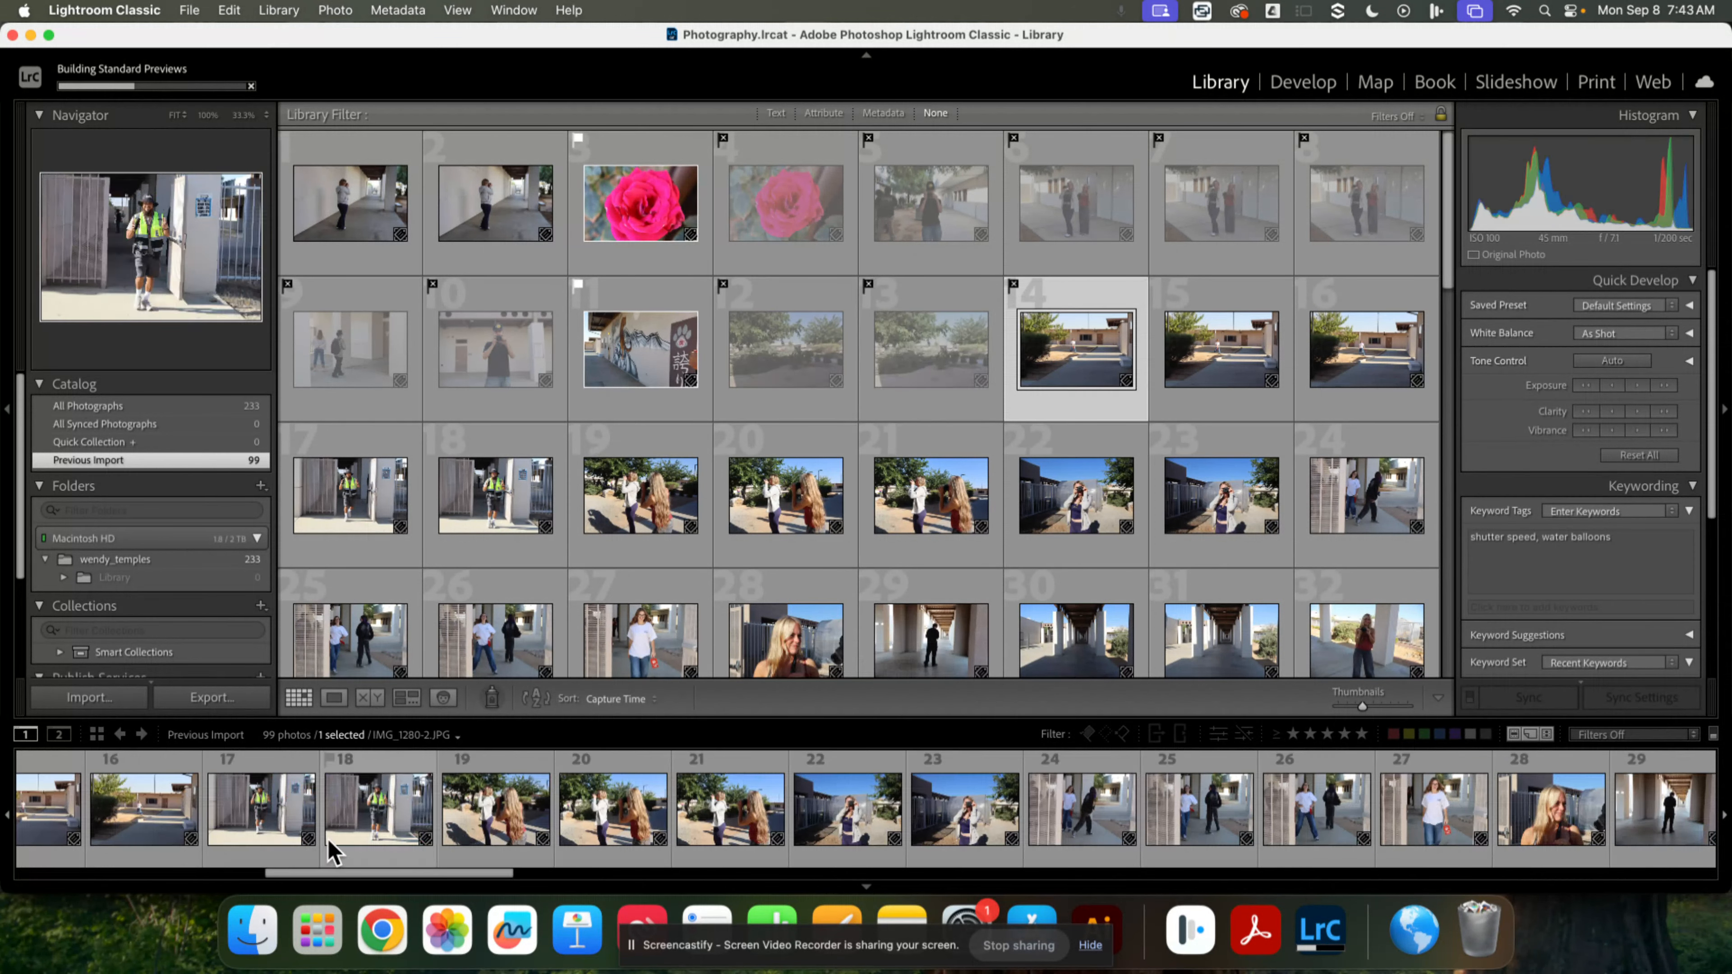
{"action": "left_click", "coordinate": [46, 836]}
{"action": "key", "text": "x"}
{"action": "left_click", "coordinate": [992, 845]}
{"action": "key", "text": "x"}
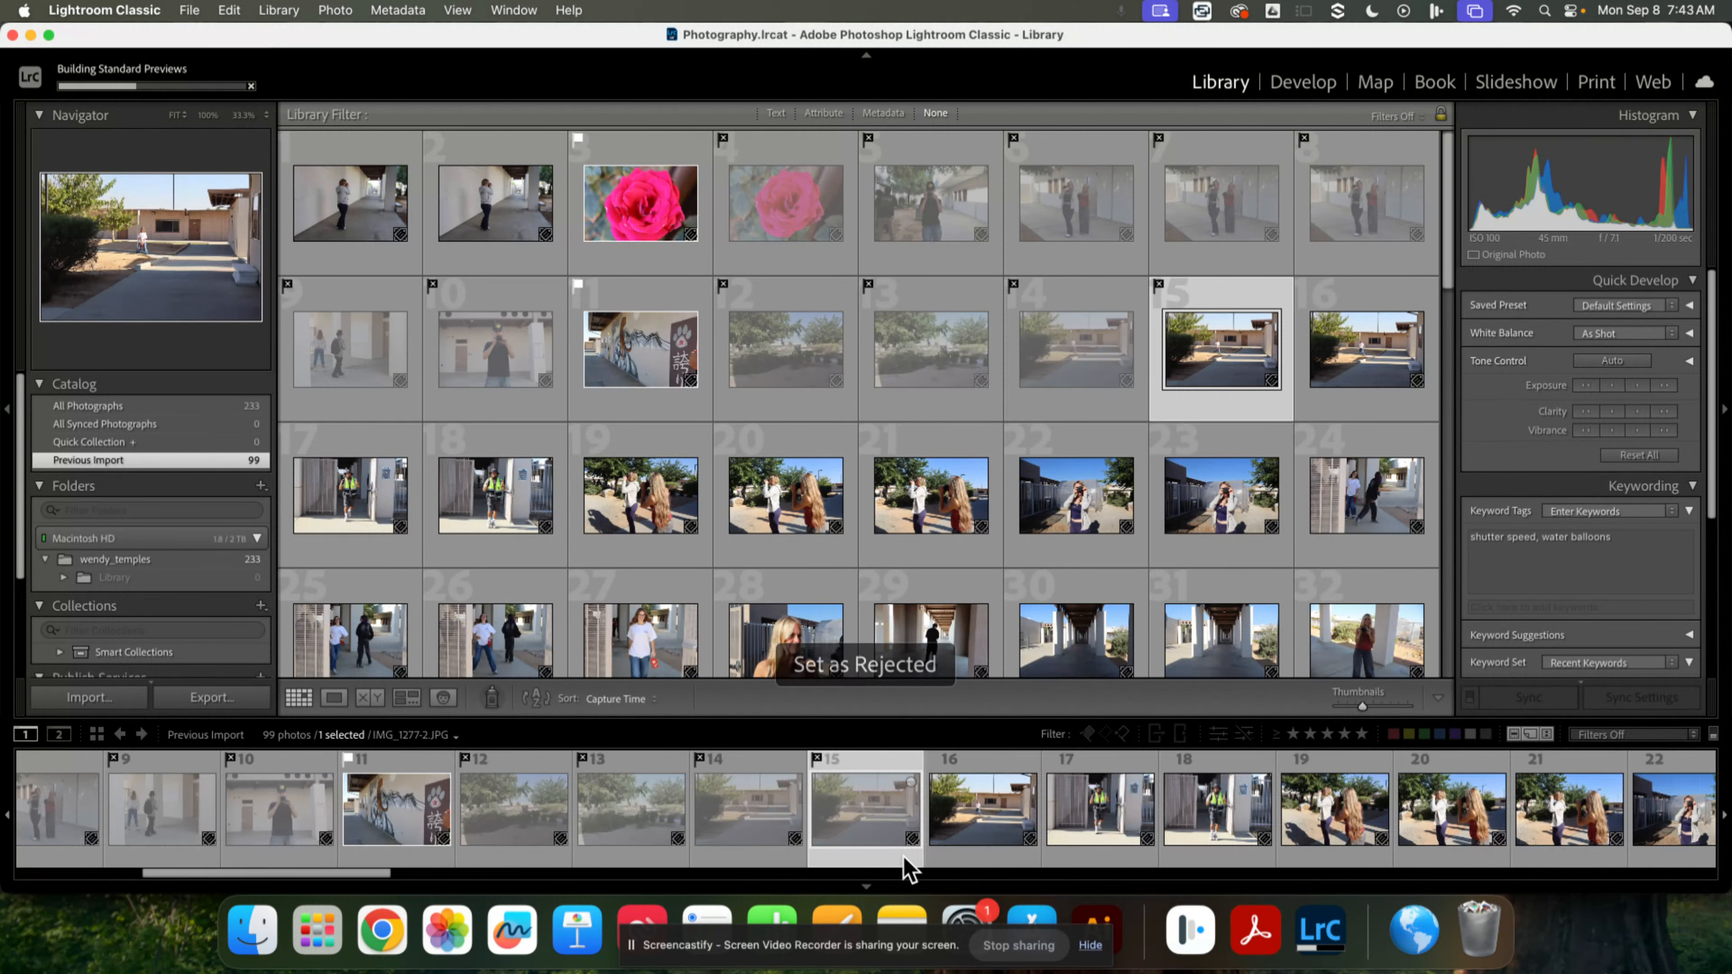
Flag photos 17 through 23, from the person in the safety vest onward, as rejected.
{"action": "left_click", "coordinate": [1091, 858]}
{"action": "key", "text": "x"}
{"action": "left_click", "coordinate": [1209, 858]}
{"action": "key", "text": "x"}
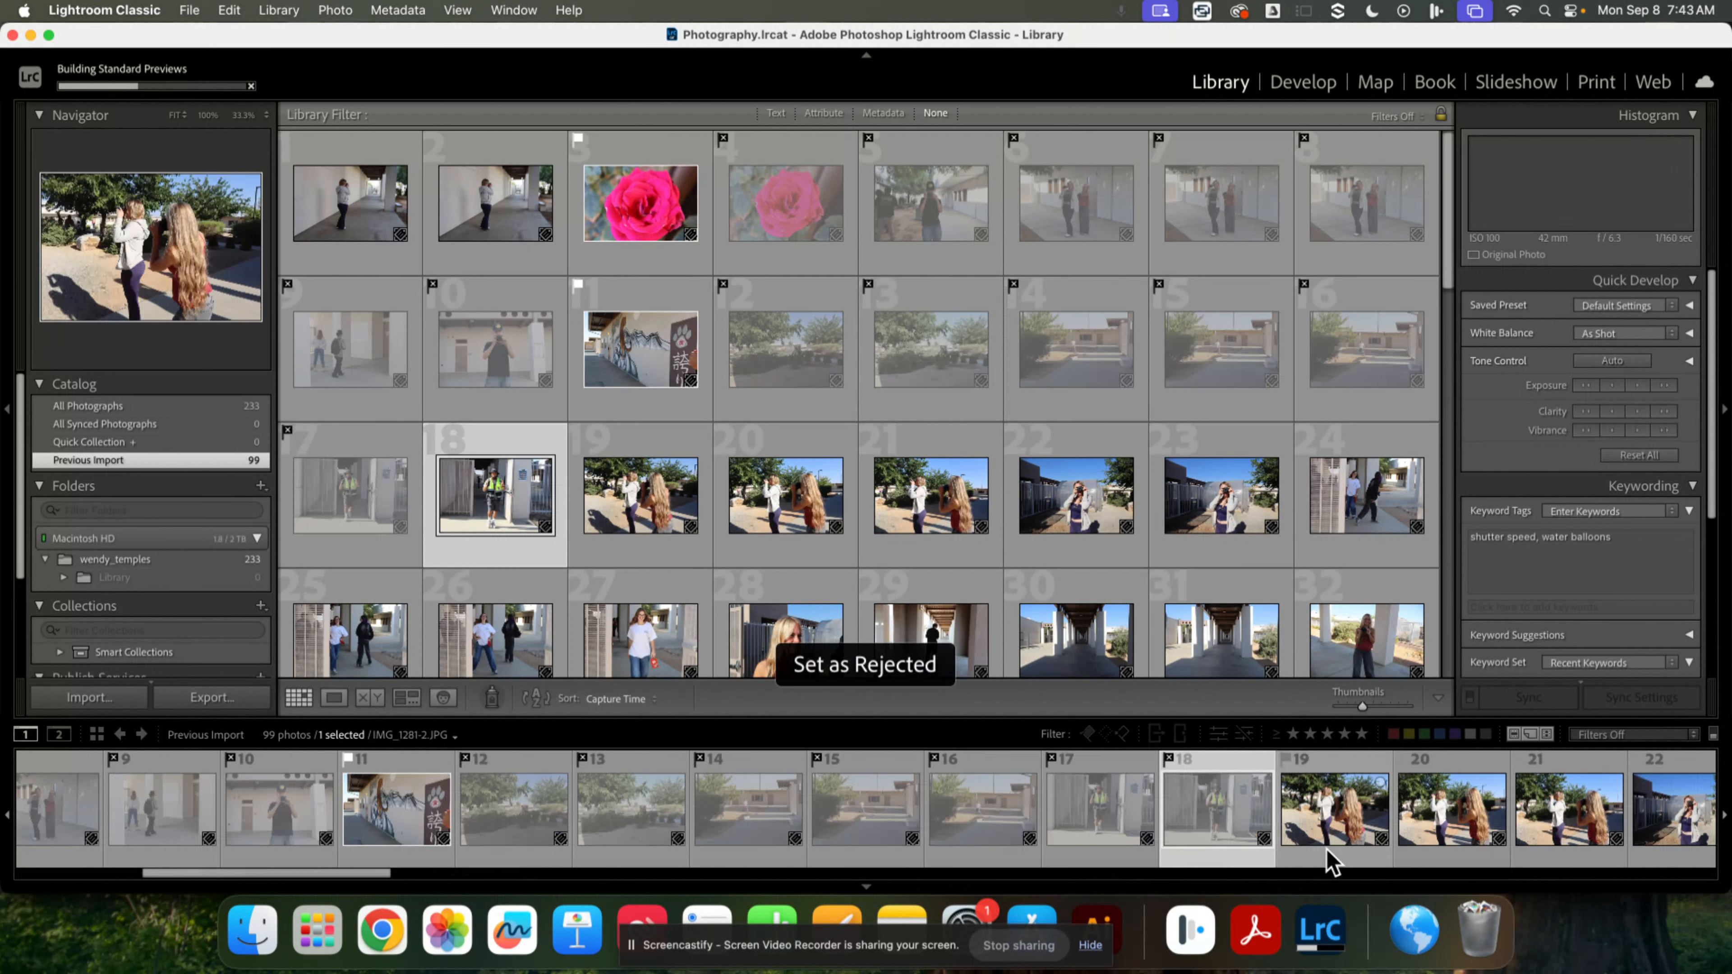
{"action": "left_click", "coordinate": [1330, 859]}
{"action": "key", "text": "x"}
{"action": "left_click", "coordinate": [1449, 845]}
{"action": "key", "text": "x"}
{"action": "left_click", "coordinate": [1568, 849]}
{"action": "key", "text": "x"}
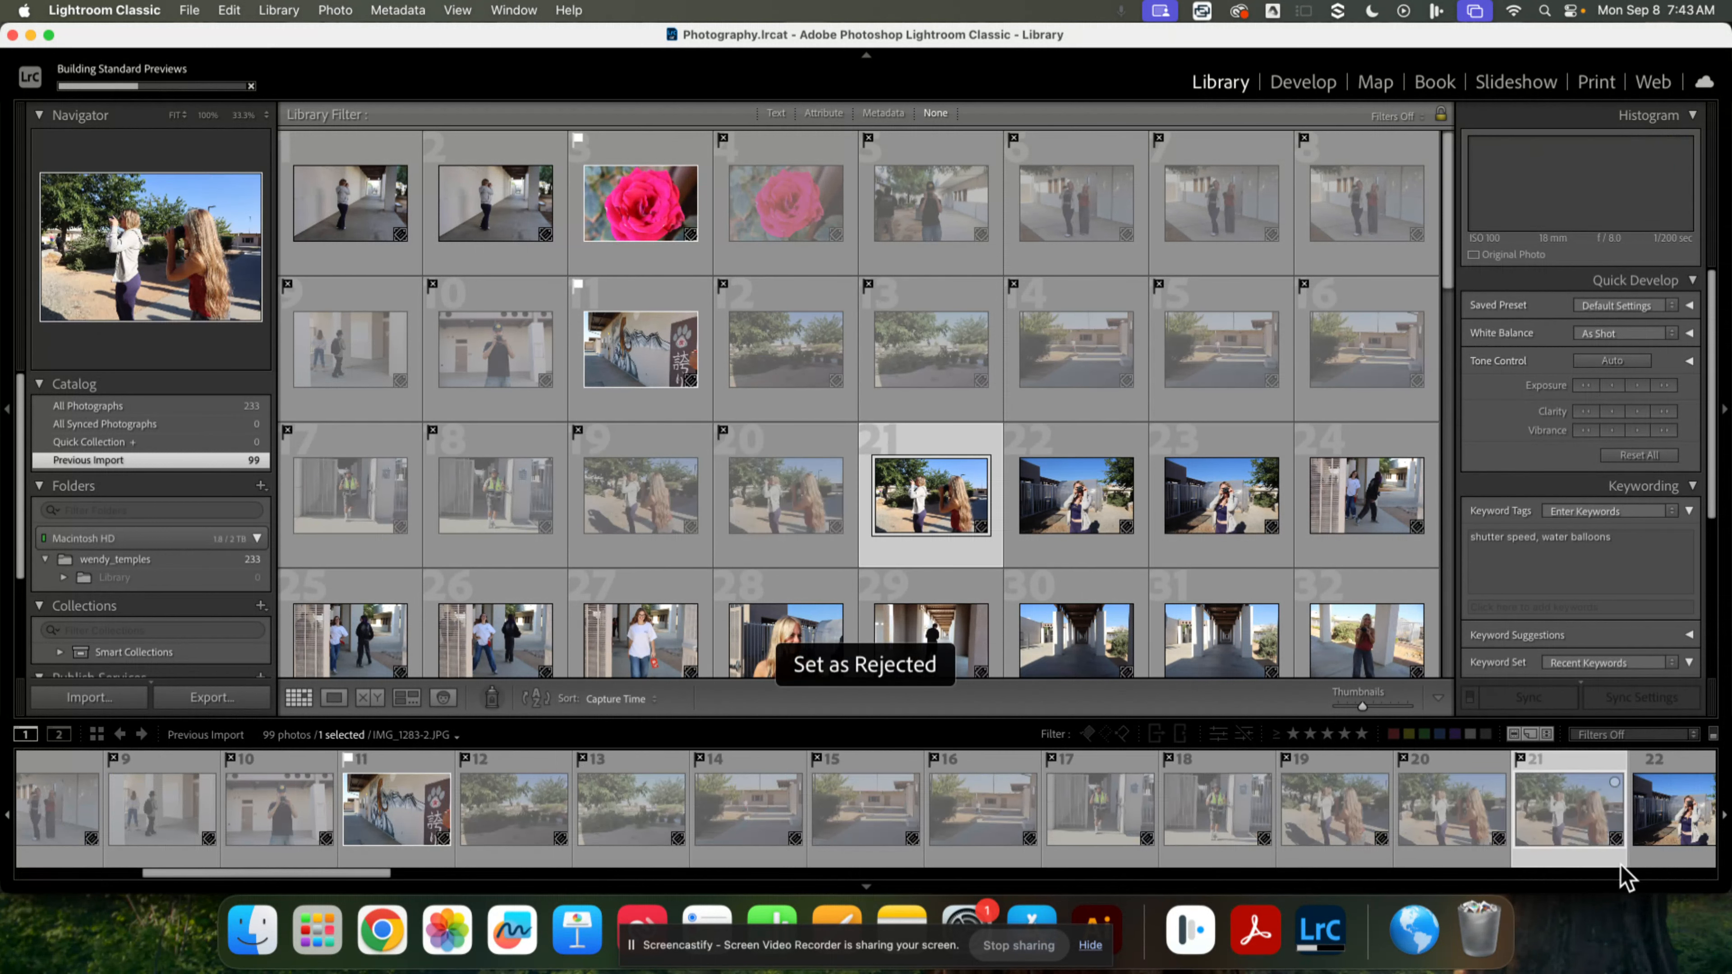
{"action": "left_click", "coordinate": [1663, 853]}
{"action": "key", "text": "x"}
{"action": "left_click", "coordinate": [988, 861]}
{"action": "key", "text": "x"}
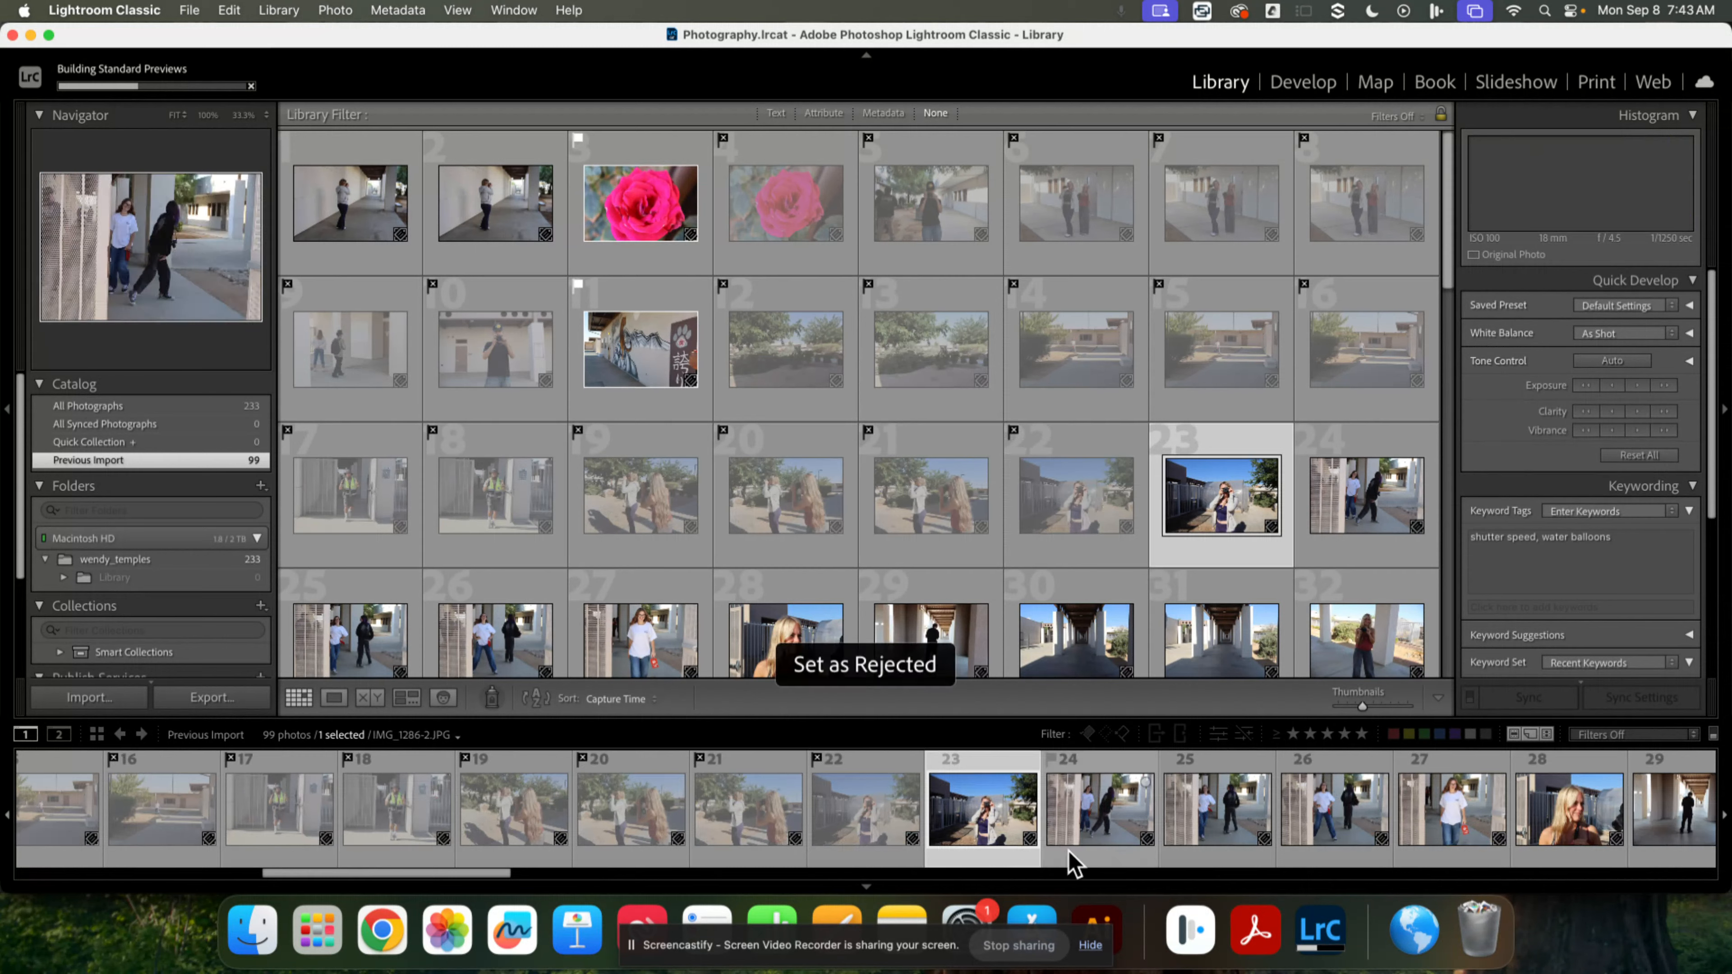
Flag the people photos 24 through 29 as rejected.
{"action": "left_click", "coordinate": [1129, 858]}
{"action": "key", "text": "x"}
{"action": "left_click", "coordinate": [1206, 858]}
{"action": "key", "text": "x"}
{"action": "left_click", "coordinate": [1326, 861]}
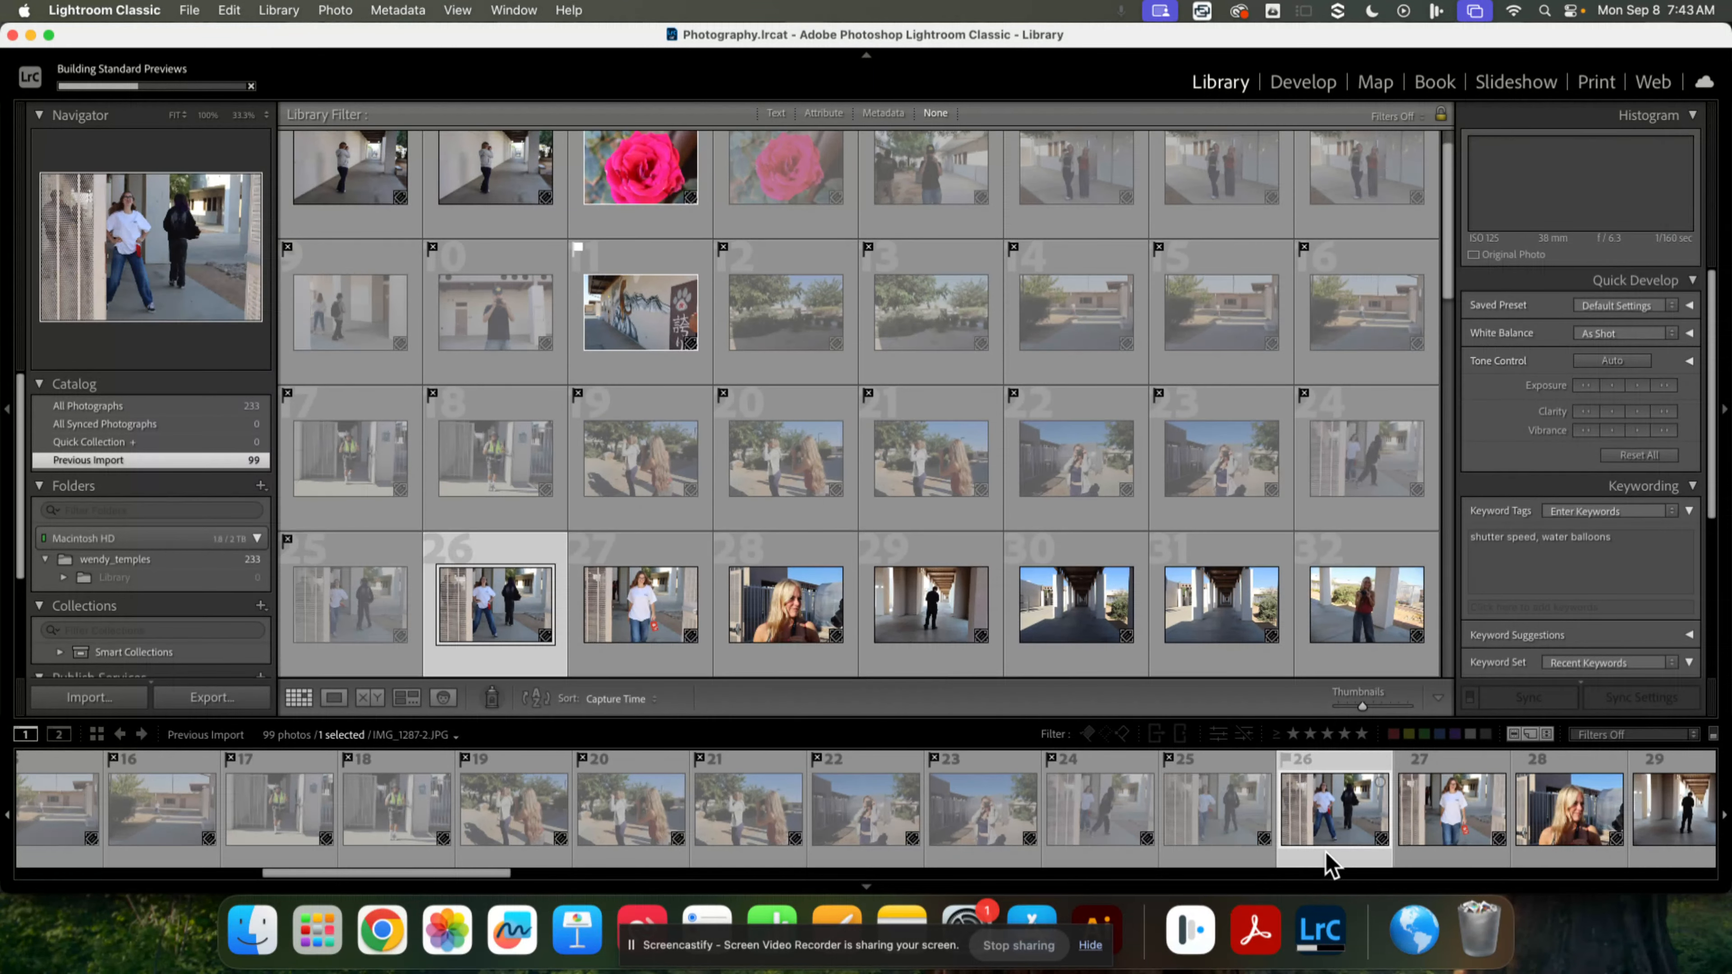
{"action": "key", "text": "x"}
{"action": "left_click", "coordinate": [1452, 860]}
{"action": "key", "text": "x"}
{"action": "left_click", "coordinate": [1531, 861]}
{"action": "key", "text": "x"}
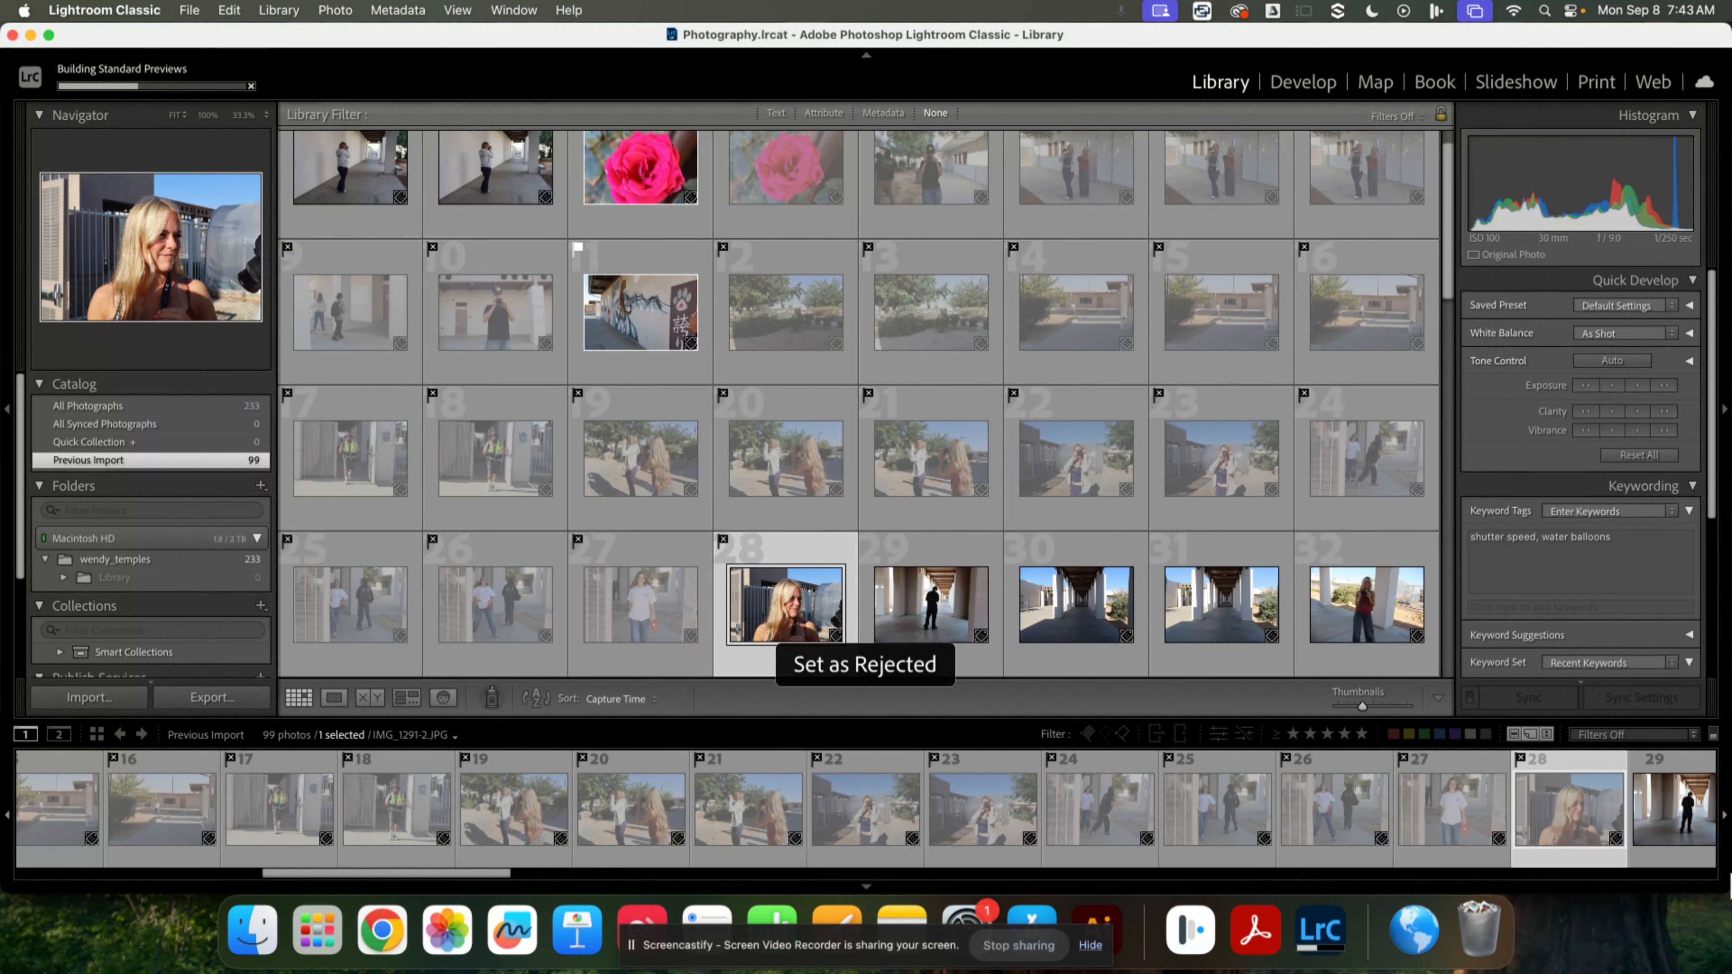
{"action": "left_click", "coordinate": [1657, 856]}
{"action": "key", "text": "x"}
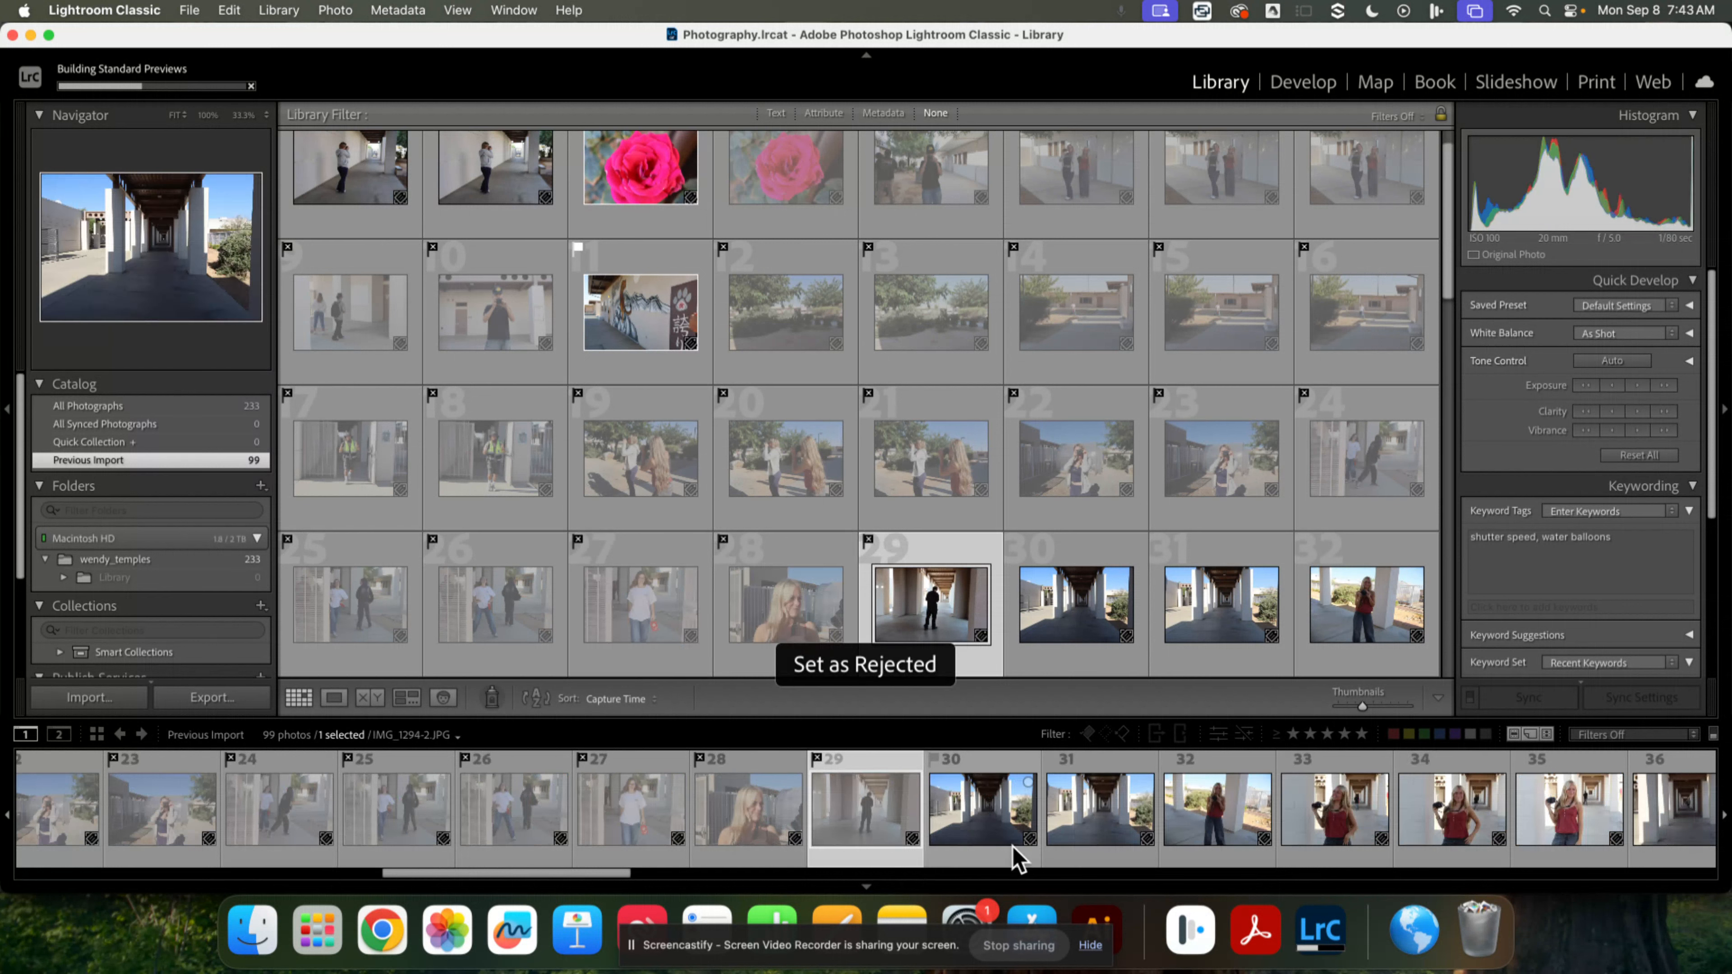
Flag the two empty covered-walkway photos, numbers 30 and 31, as picks.
{"action": "left_click", "coordinate": [1017, 858]}
{"action": "key", "text": "p"}
{"action": "left_click", "coordinate": [1063, 852]}
{"action": "key", "text": "p"}
Flag photos 32 through 34 of the woman in the red top as rejected, and select photo 35.
{"action": "left_click", "coordinate": [1220, 843]}
{"action": "key", "text": "x"}
{"action": "left_click", "coordinate": [1307, 856]}
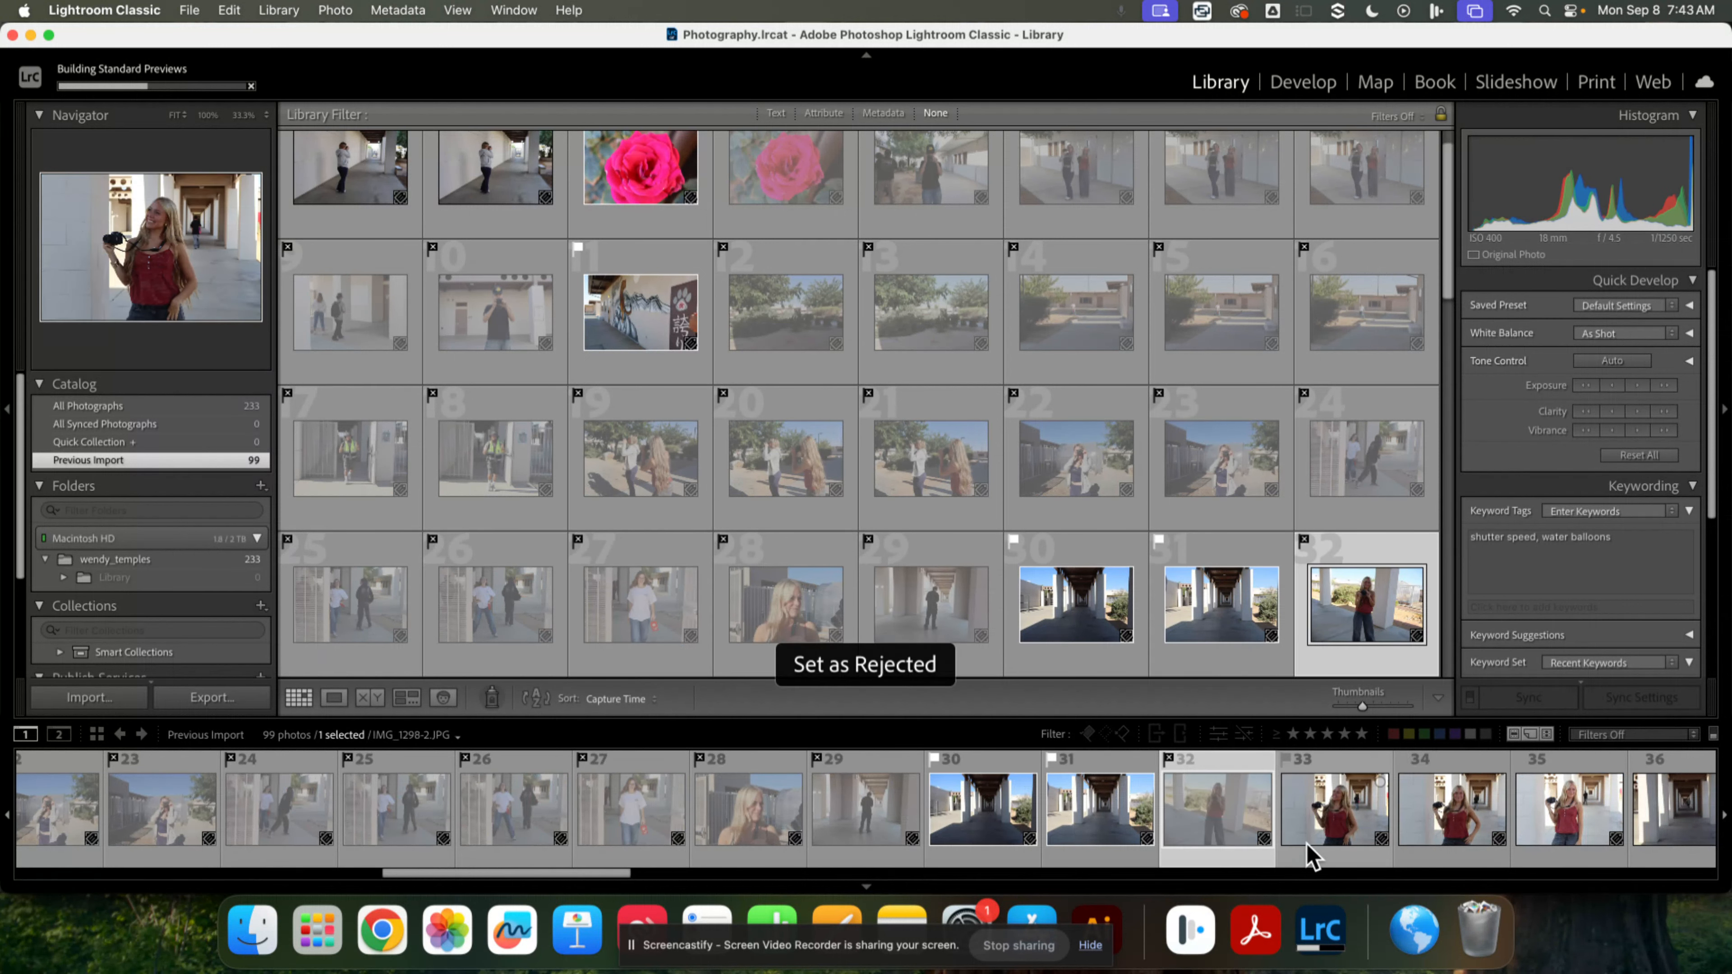
{"action": "key", "text": "x"}
{"action": "left_click", "coordinate": [1438, 858]}
{"action": "left_click", "coordinate": [1567, 857]}
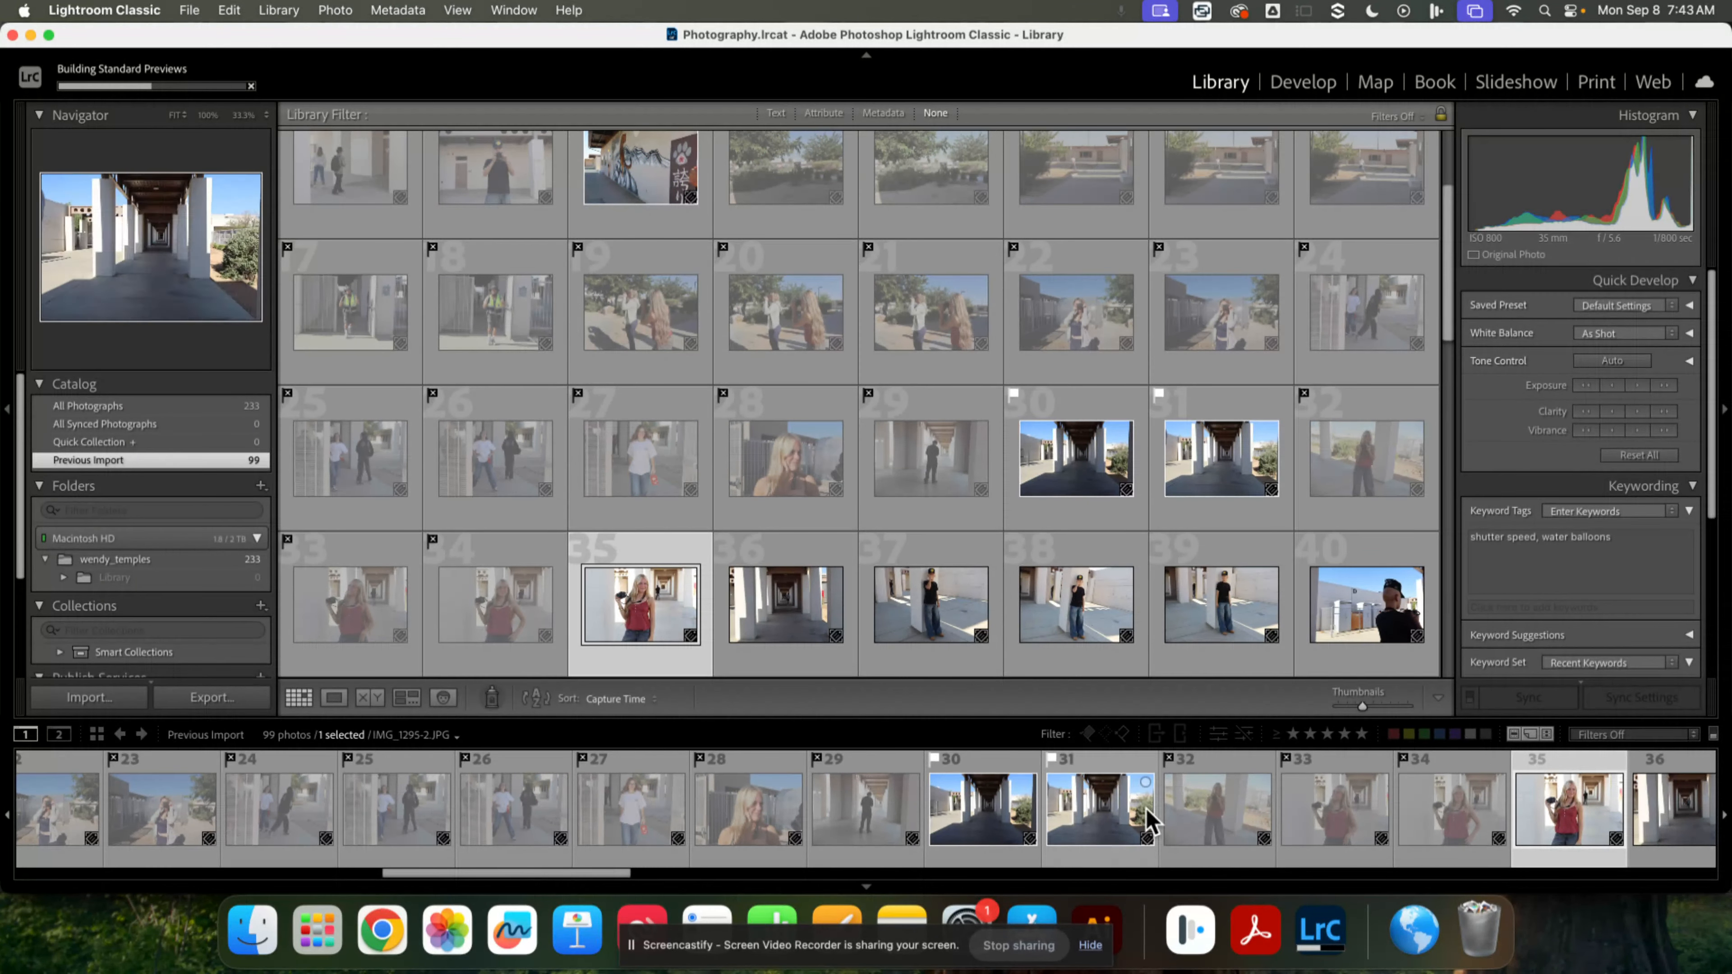
Turn on photo filtering and limit the previous import to photos flagged as picks.
{"action": "left_click", "coordinate": [1054, 734]}
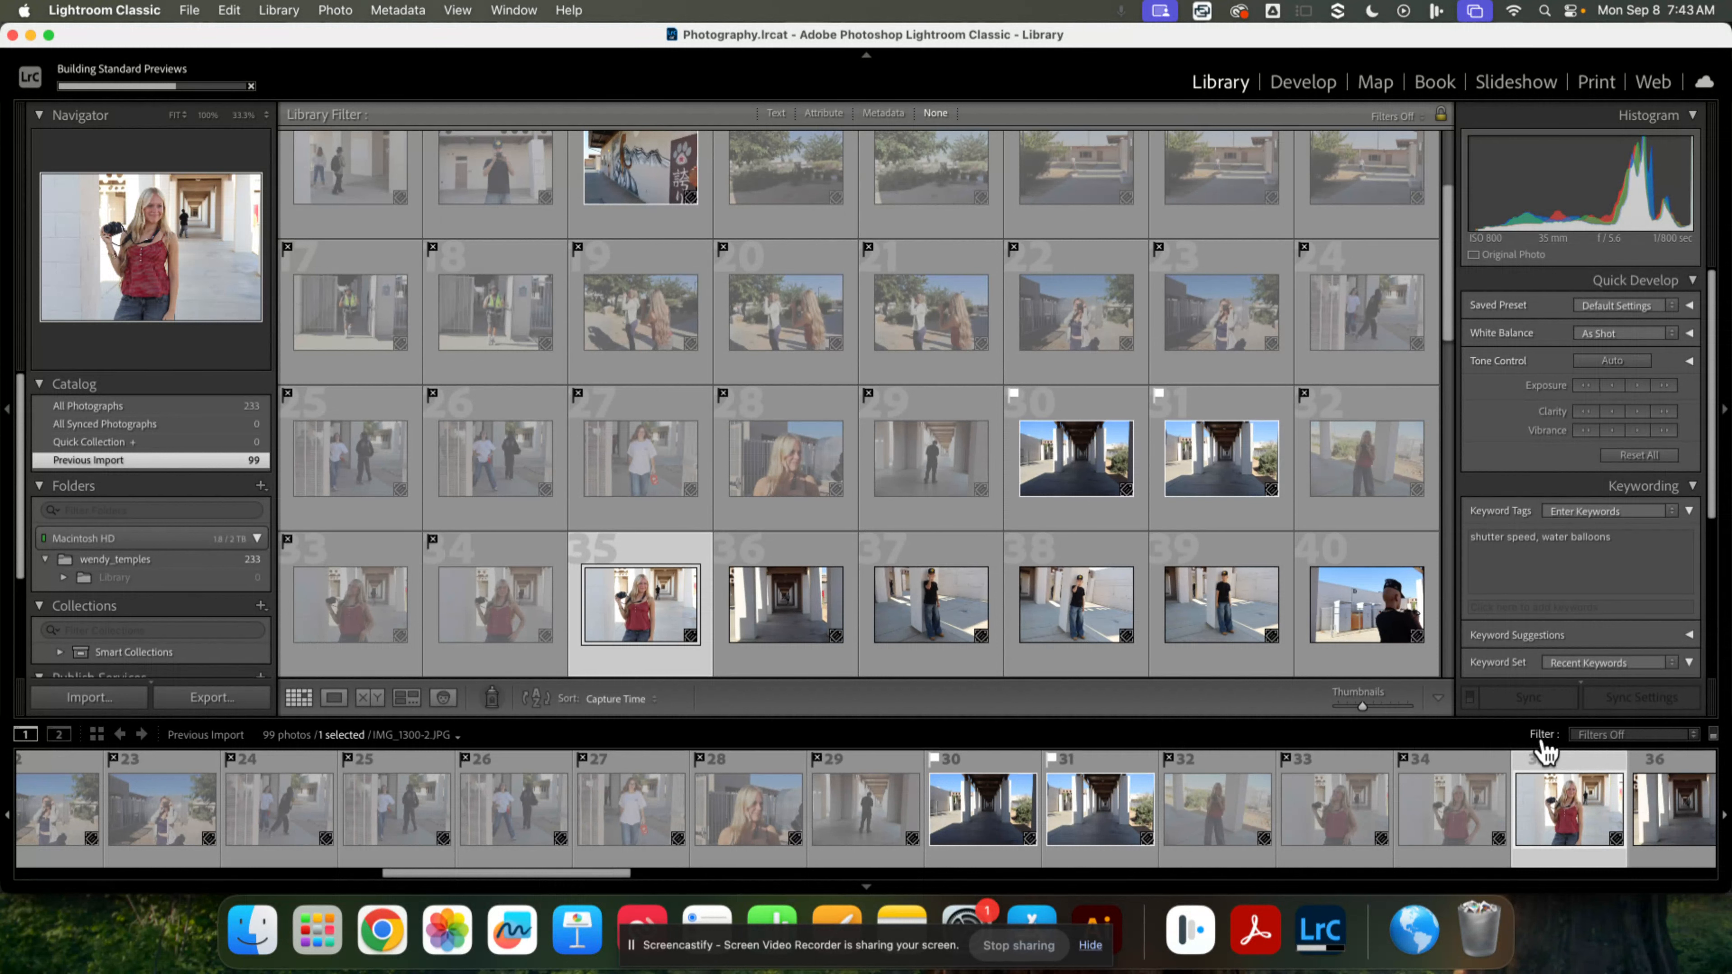
{"action": "left_click", "coordinate": [1542, 735]}
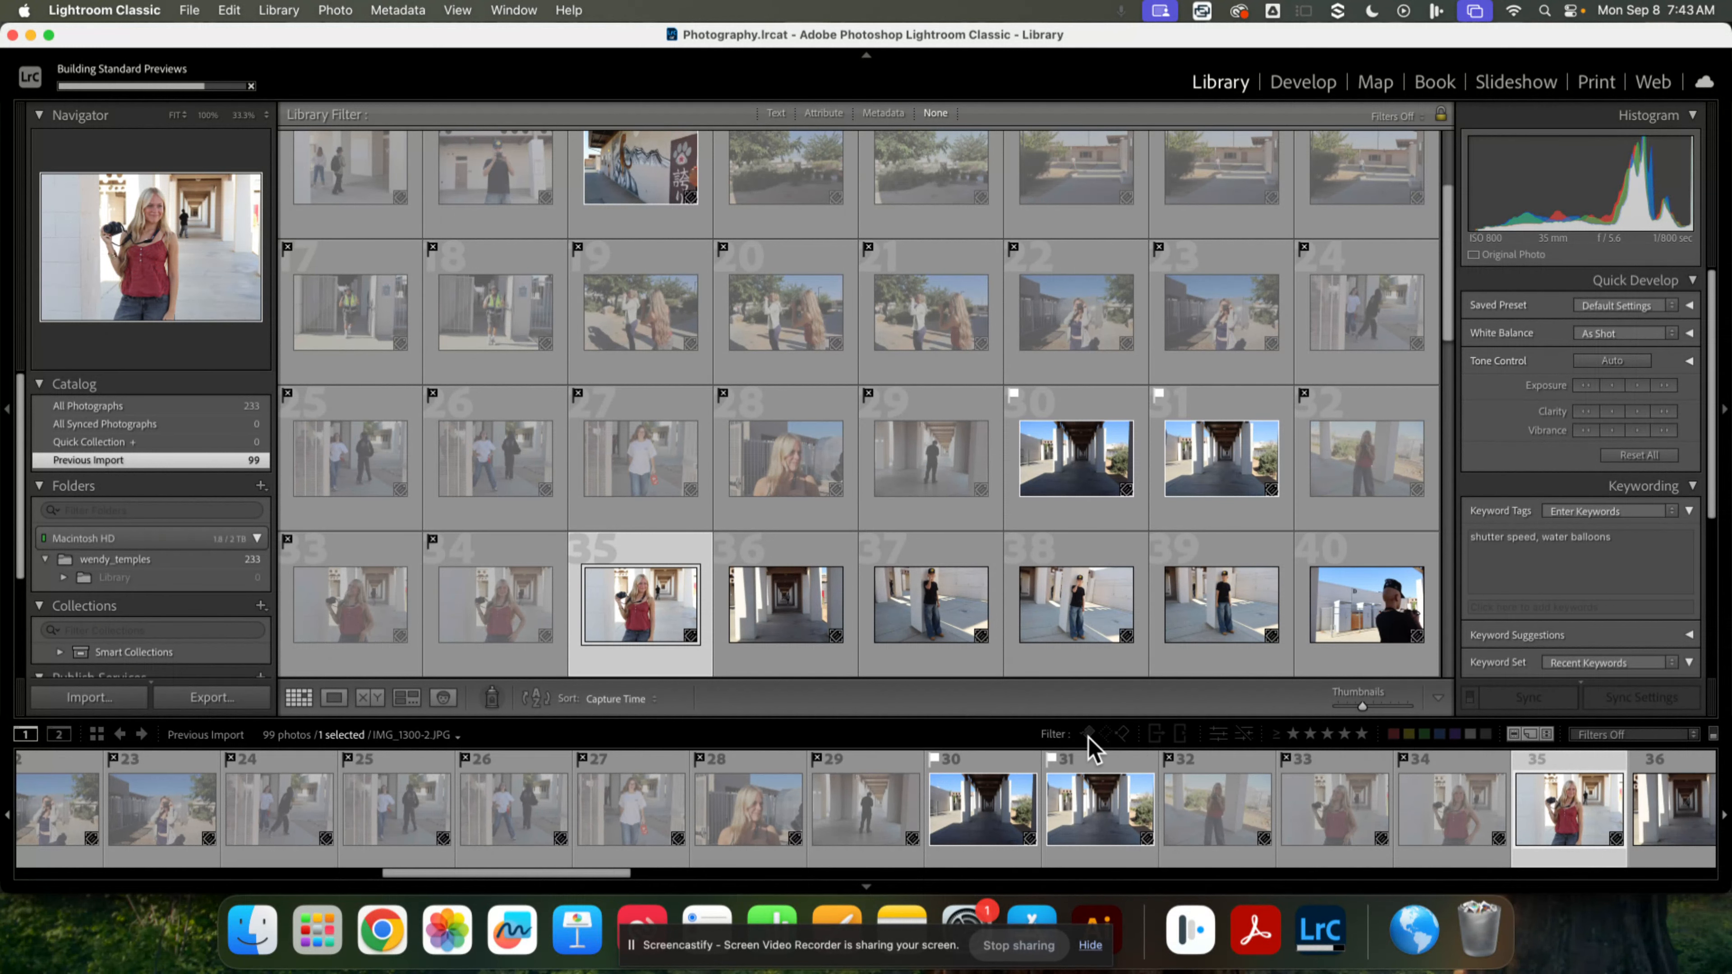
{"action": "left_click", "coordinate": [1088, 734]}
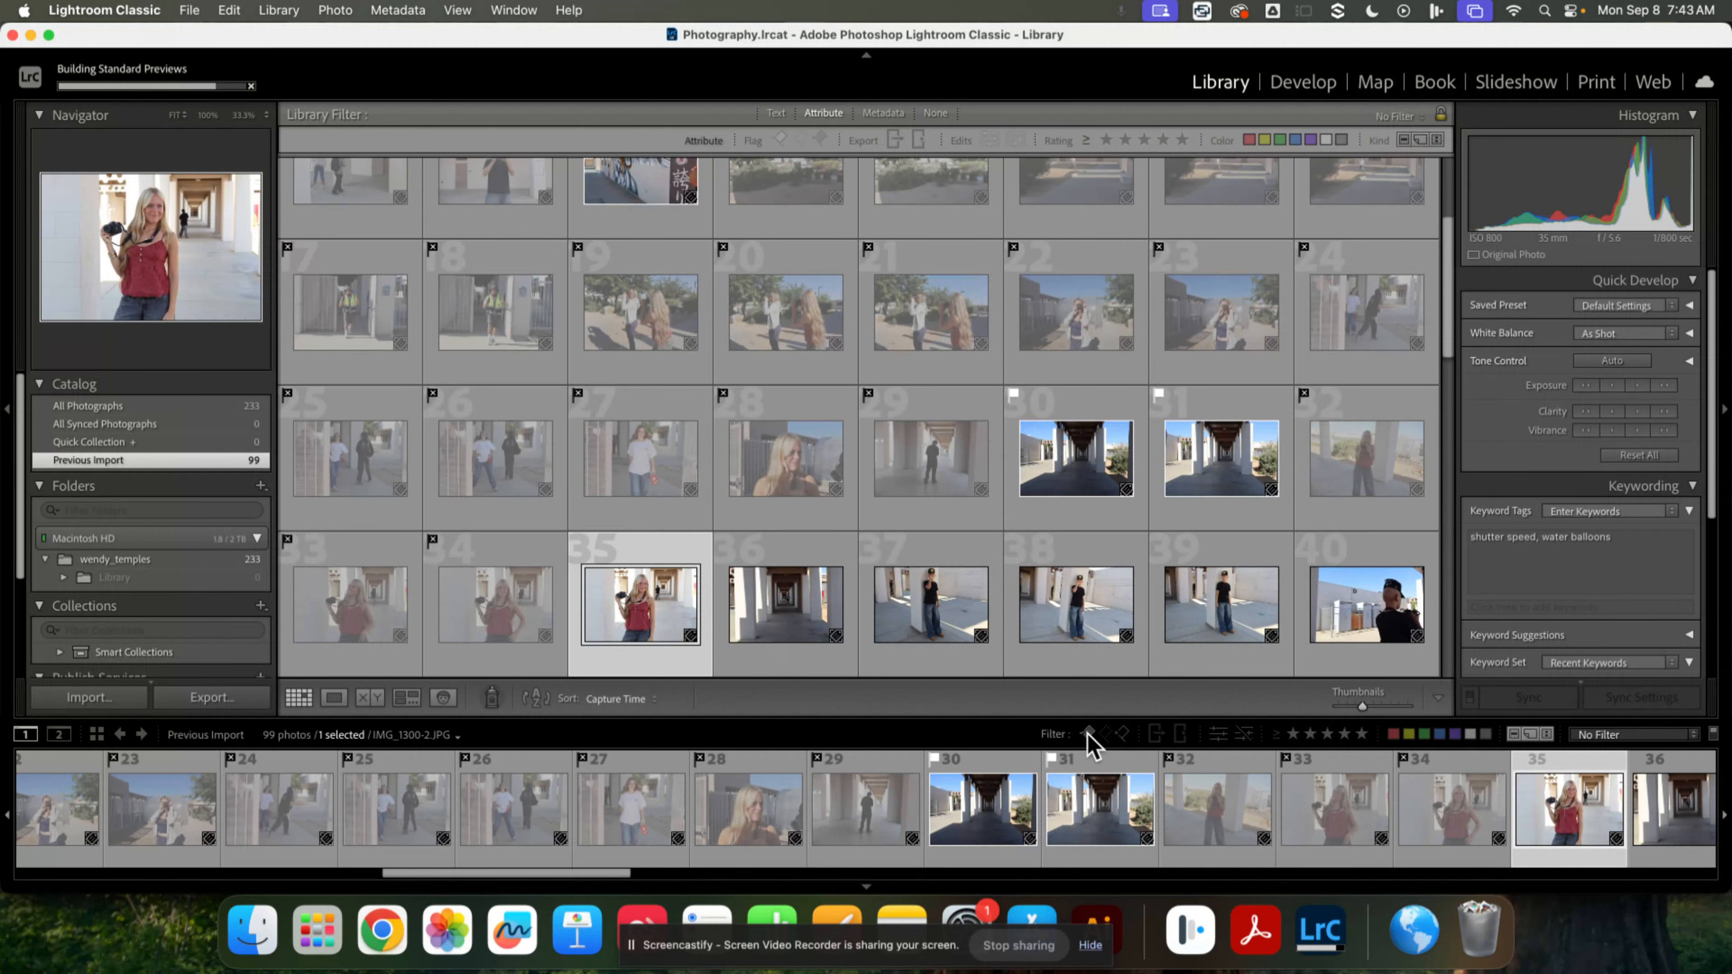
{"action": "left_click", "coordinate": [1088, 734]}
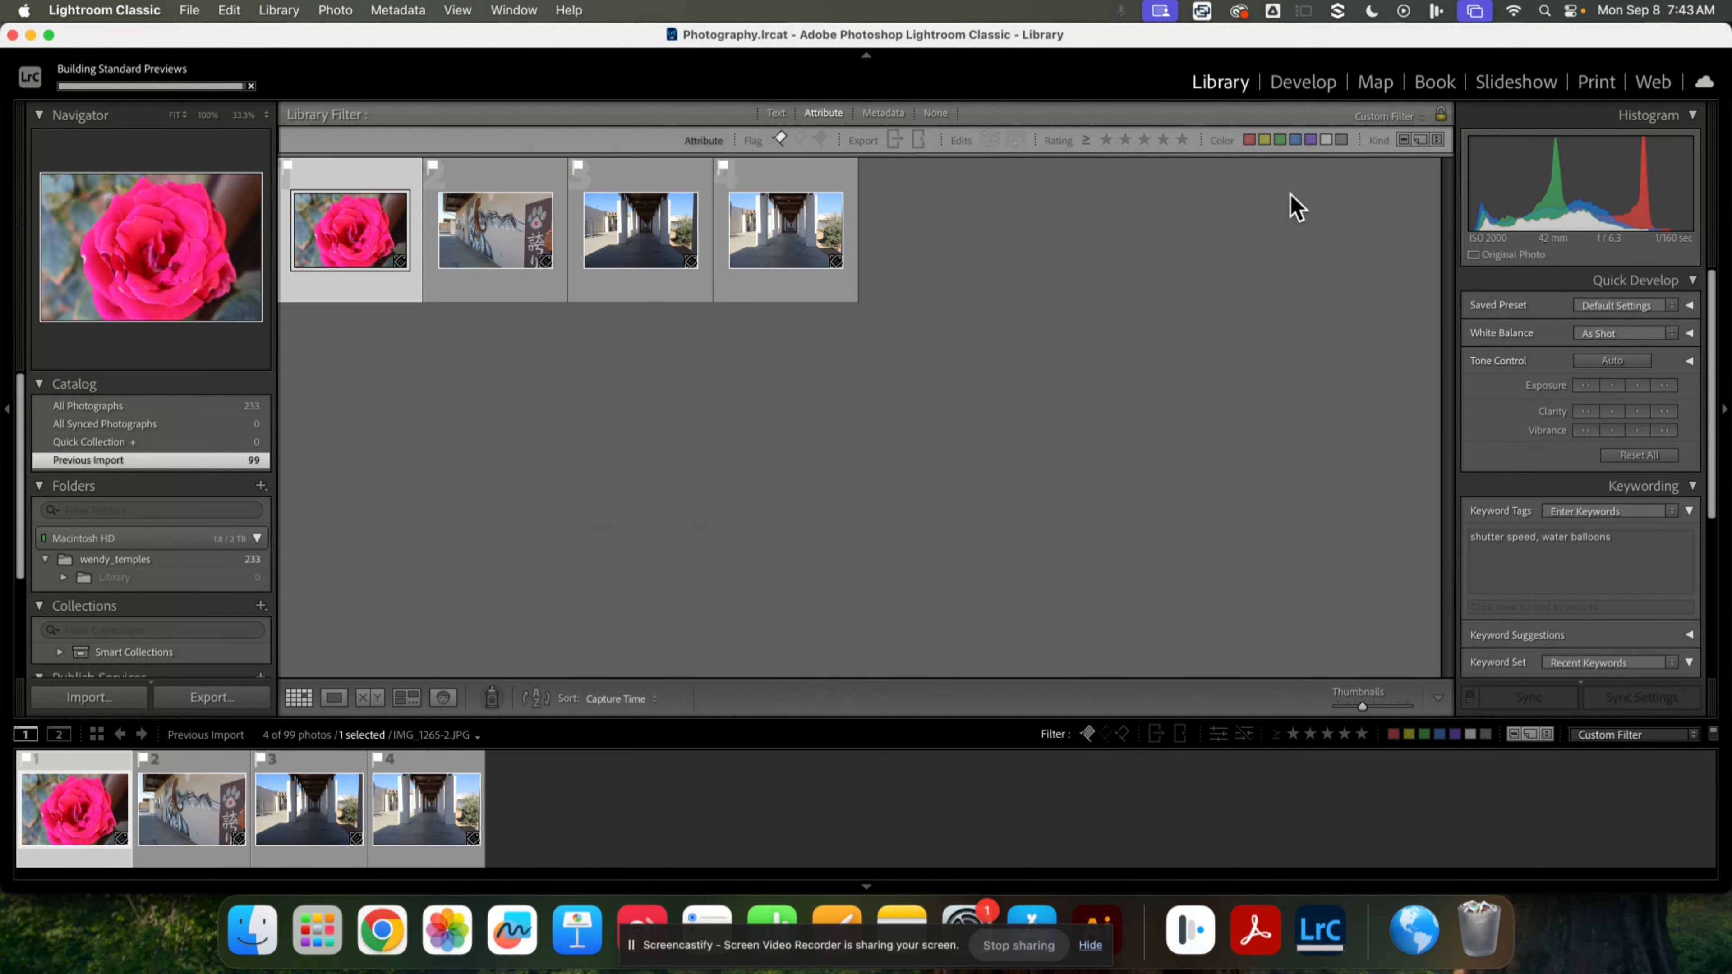
Crop the rose photo to the 4 x 5 / 8 x 10 aspect ratio in Develop, shifting the image slightly left within the frame.
{"action": "left_click", "coordinate": [1304, 84]}
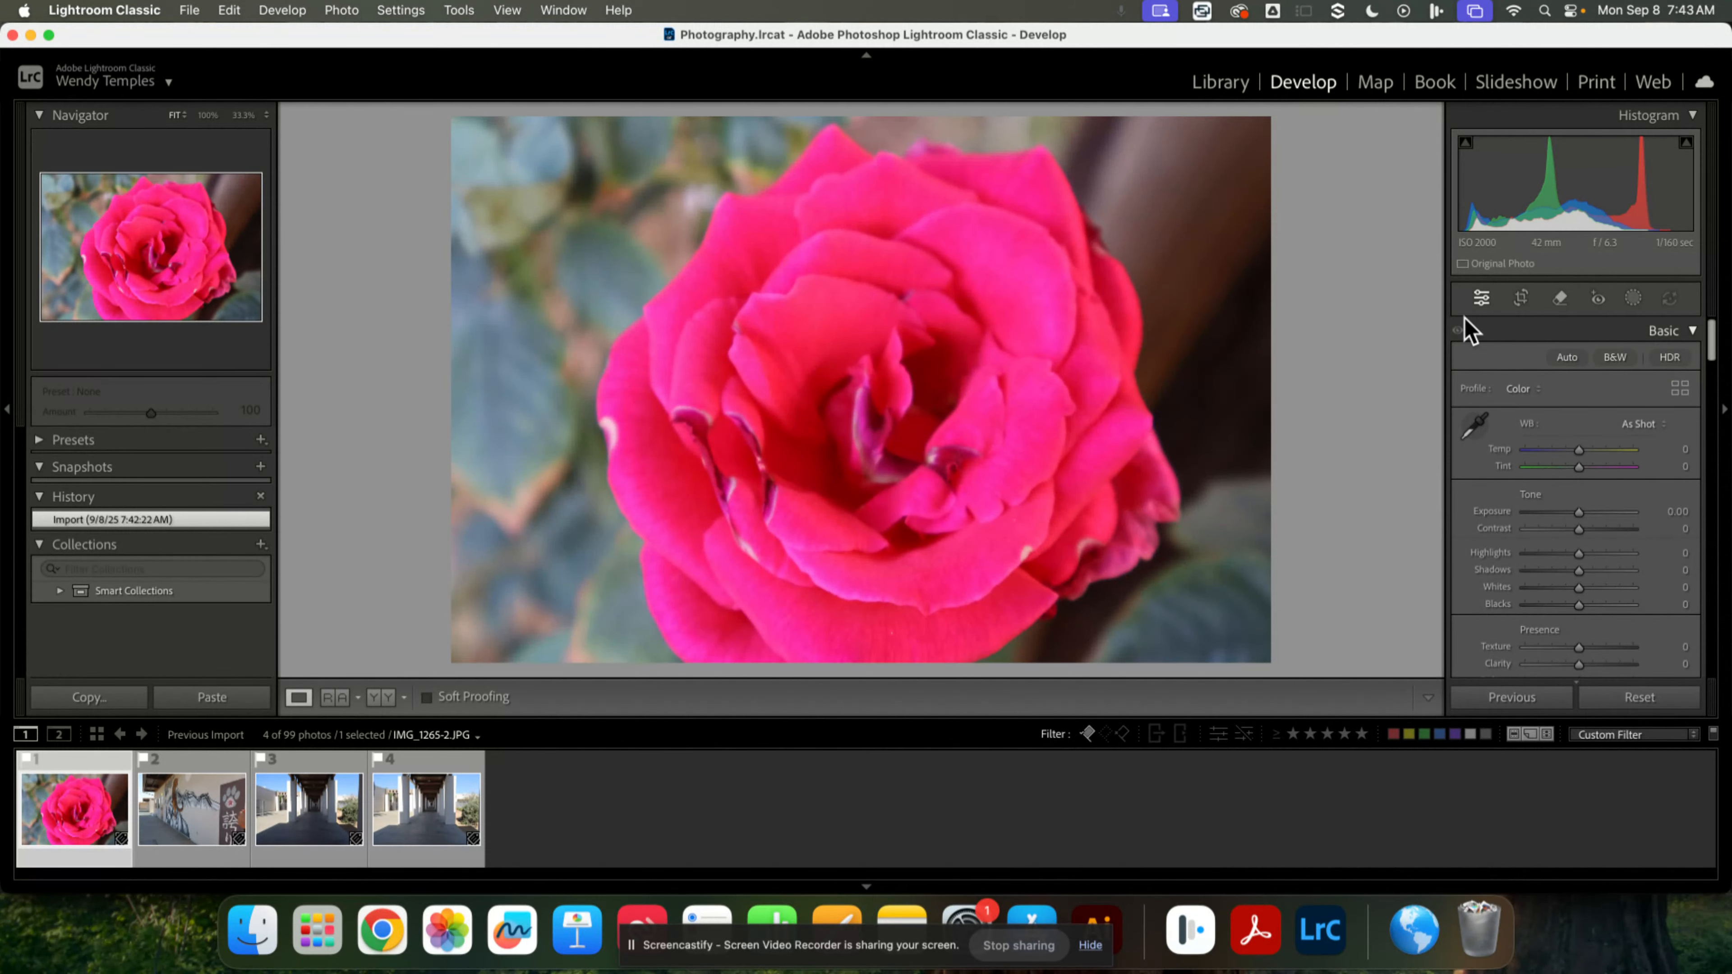
{"action": "left_click", "coordinate": [1520, 298]}
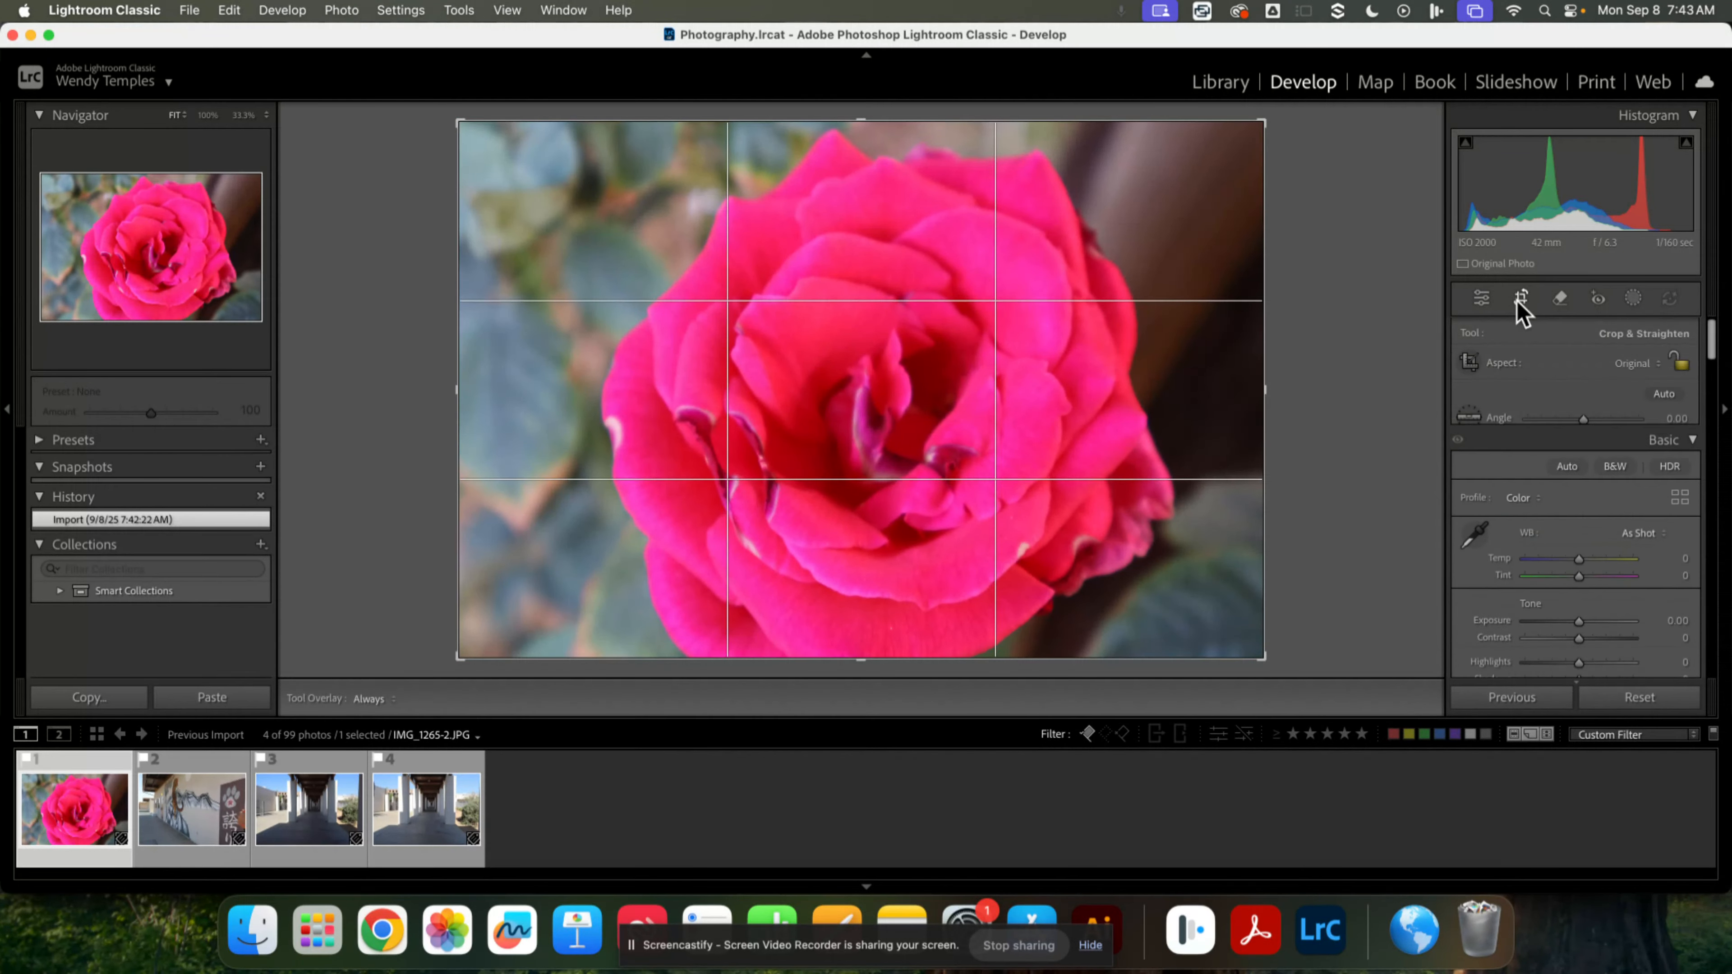
{"action": "left_click", "coordinate": [1628, 363]}
{"action": "left_click", "coordinate": [1621, 430]}
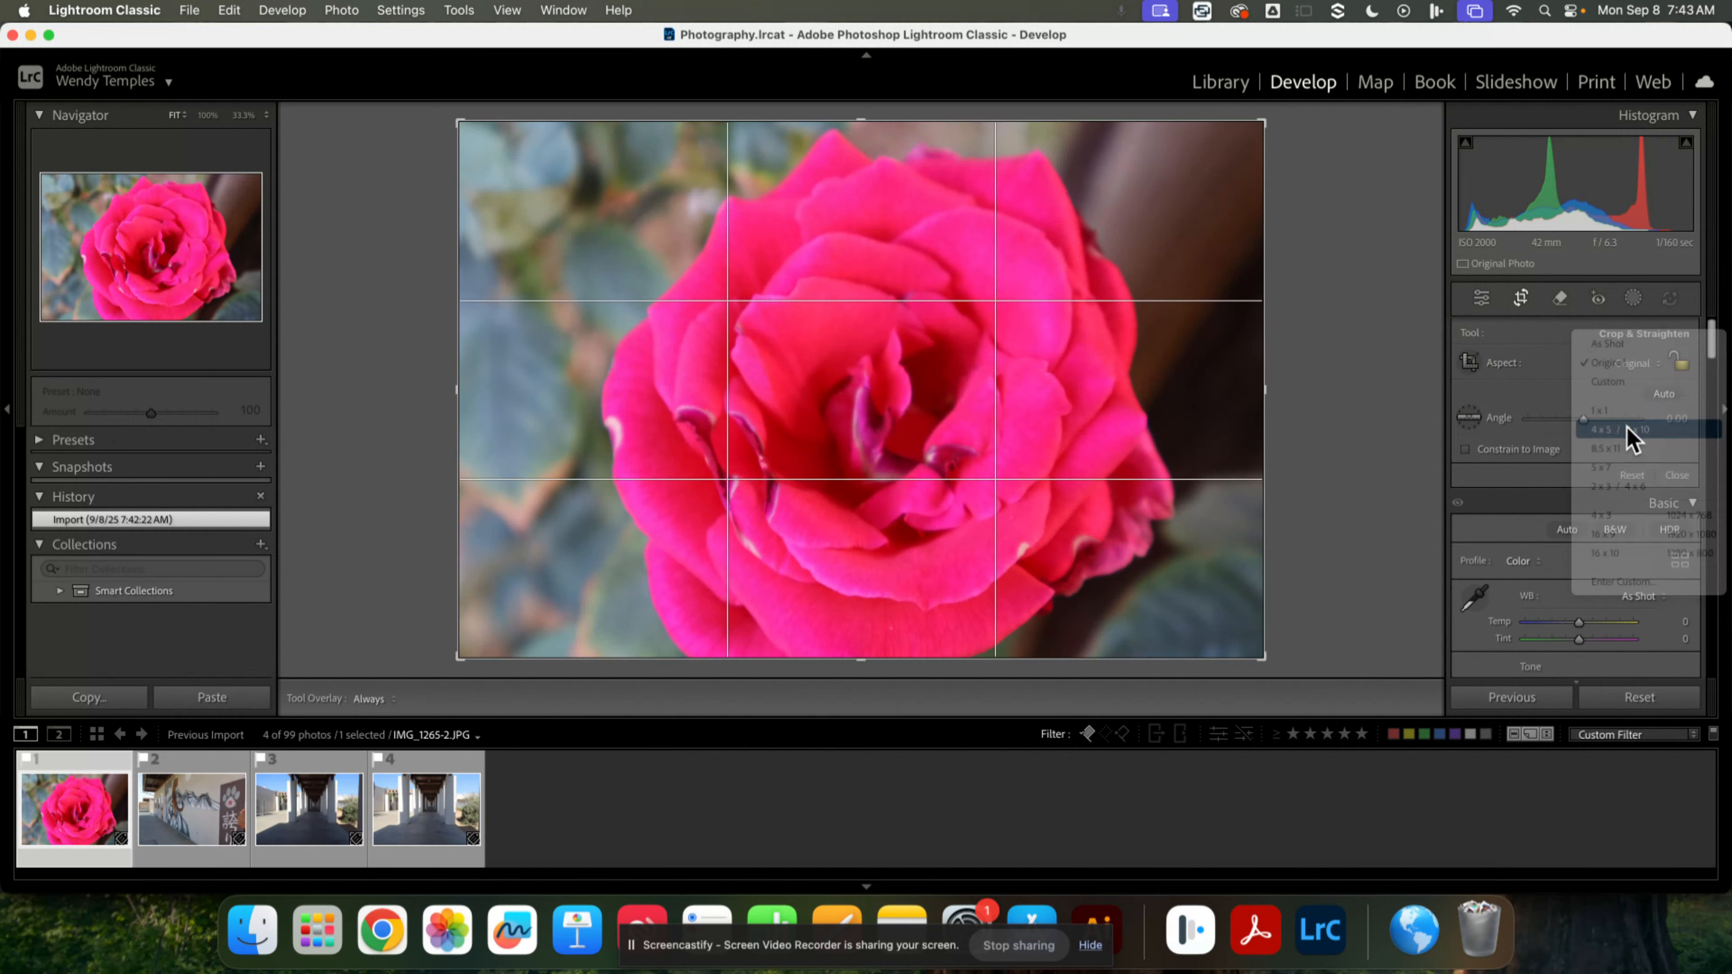
{"action": "left_click_drag", "start_coordinate": [982, 466], "coordinate": [957, 461]}
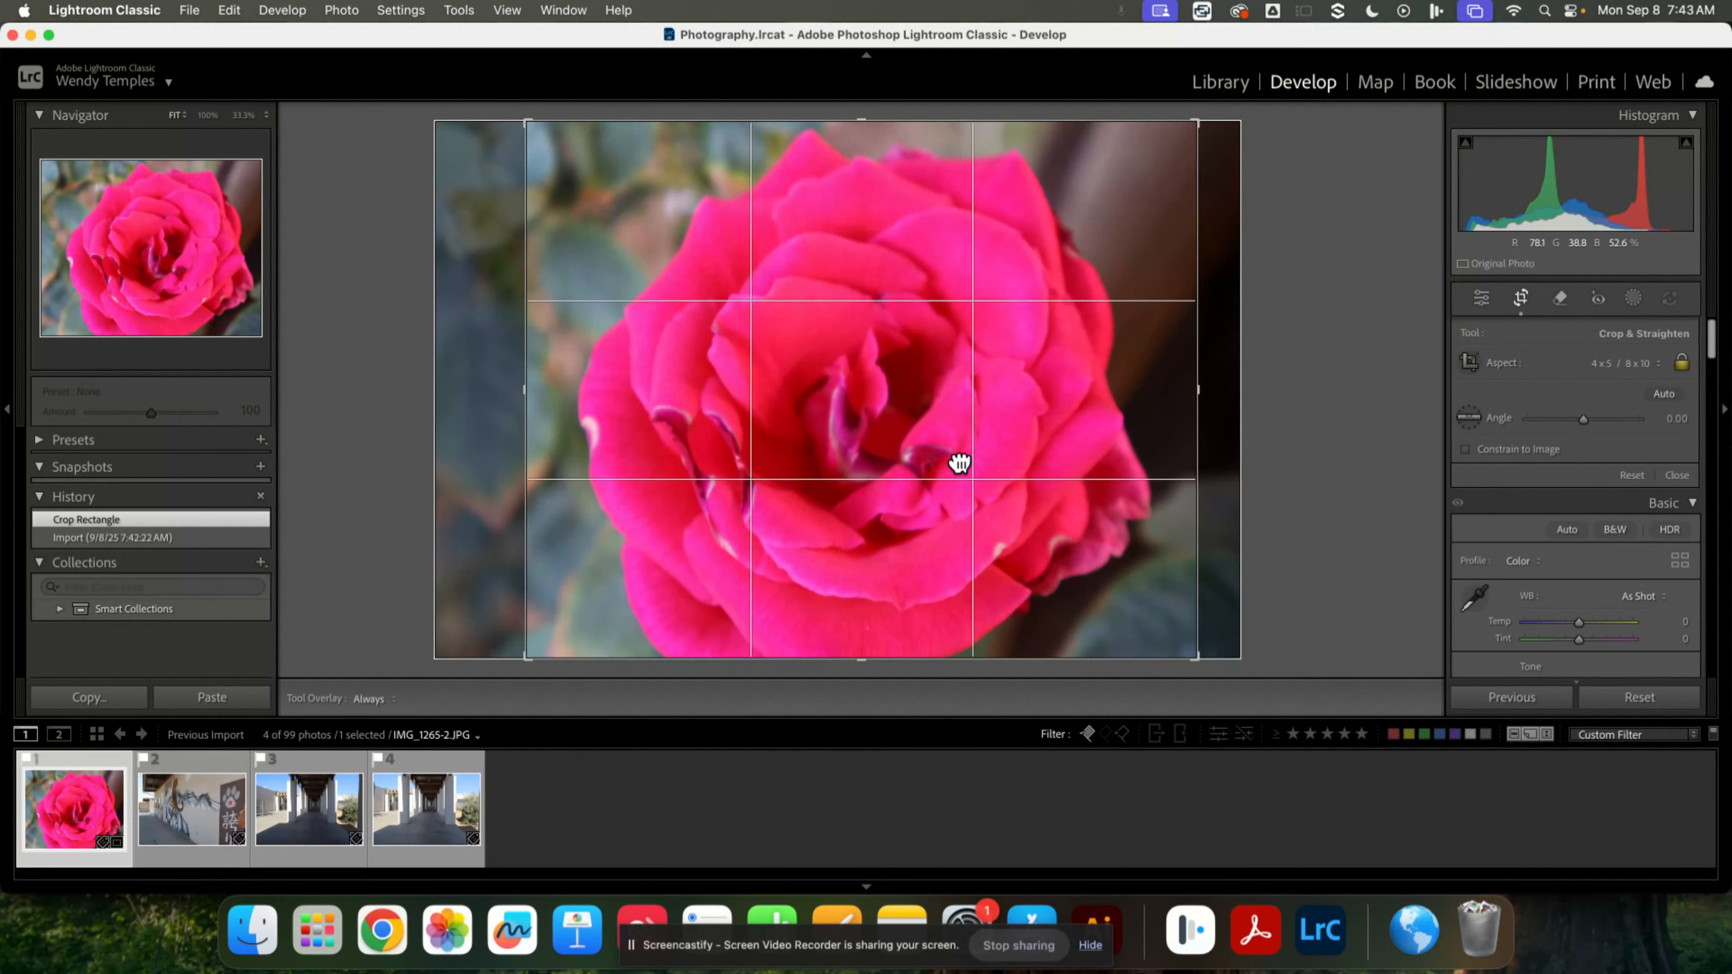
{"action": "key", "text": "Return"}
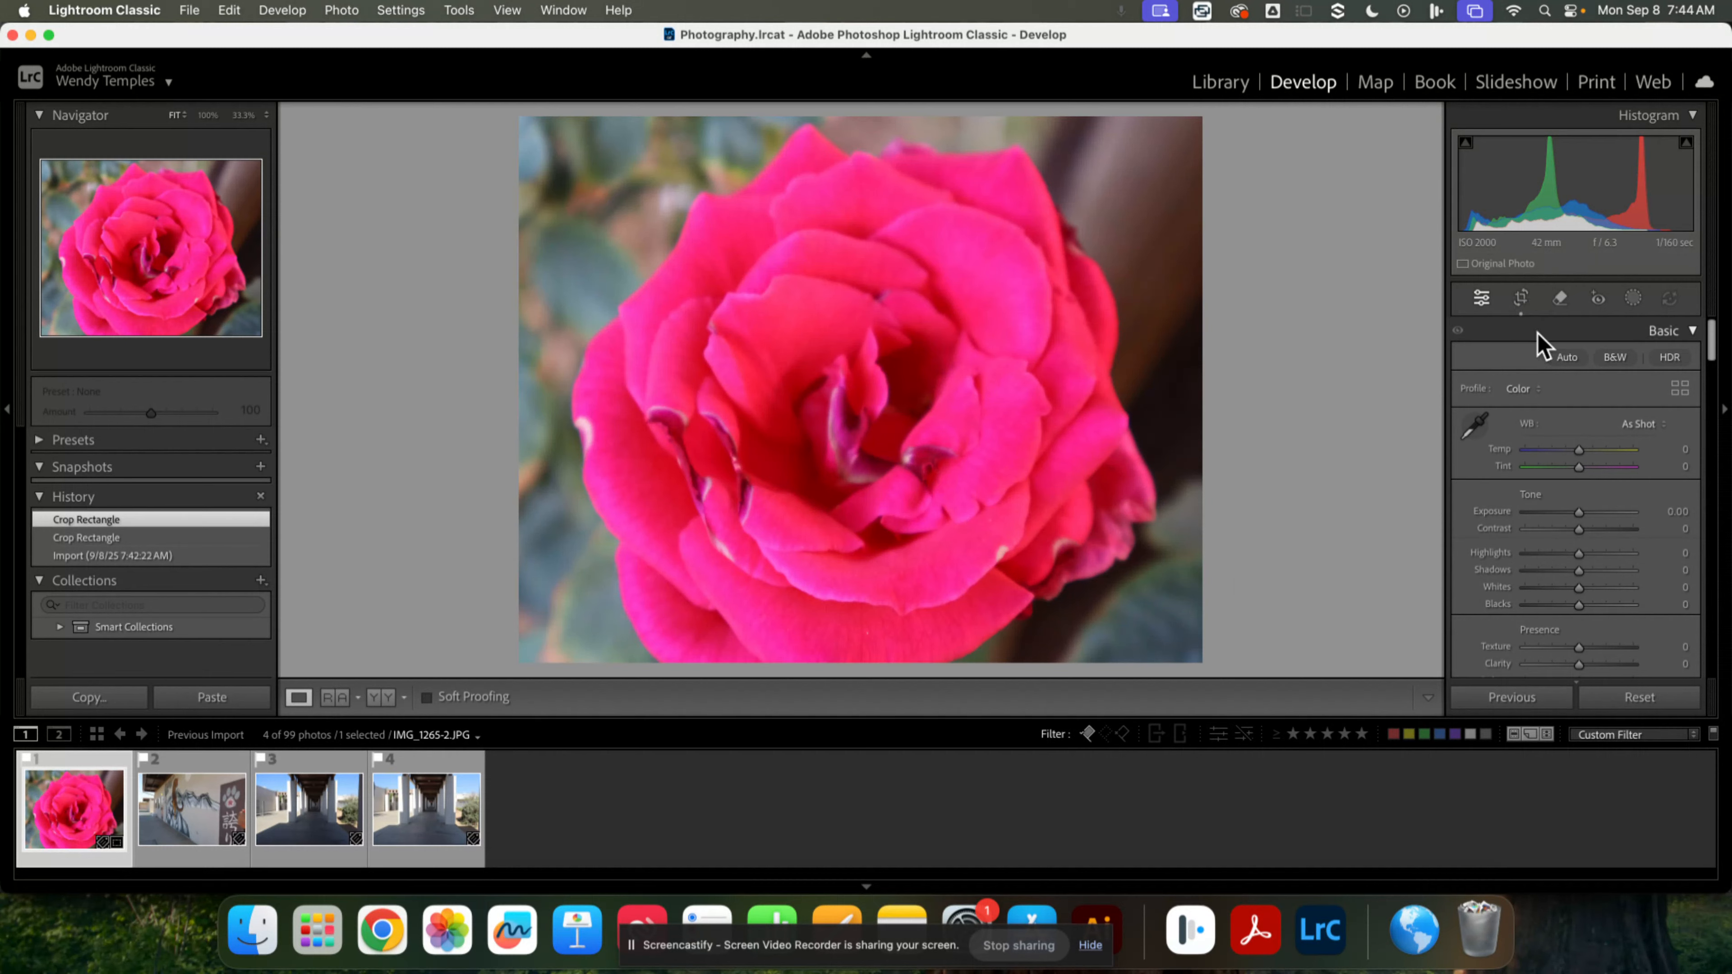
Review the crop aspect ratio options for the rose photo, keep the current ratio and return to the basic adjustments.
{"action": "left_click", "coordinate": [1521, 300]}
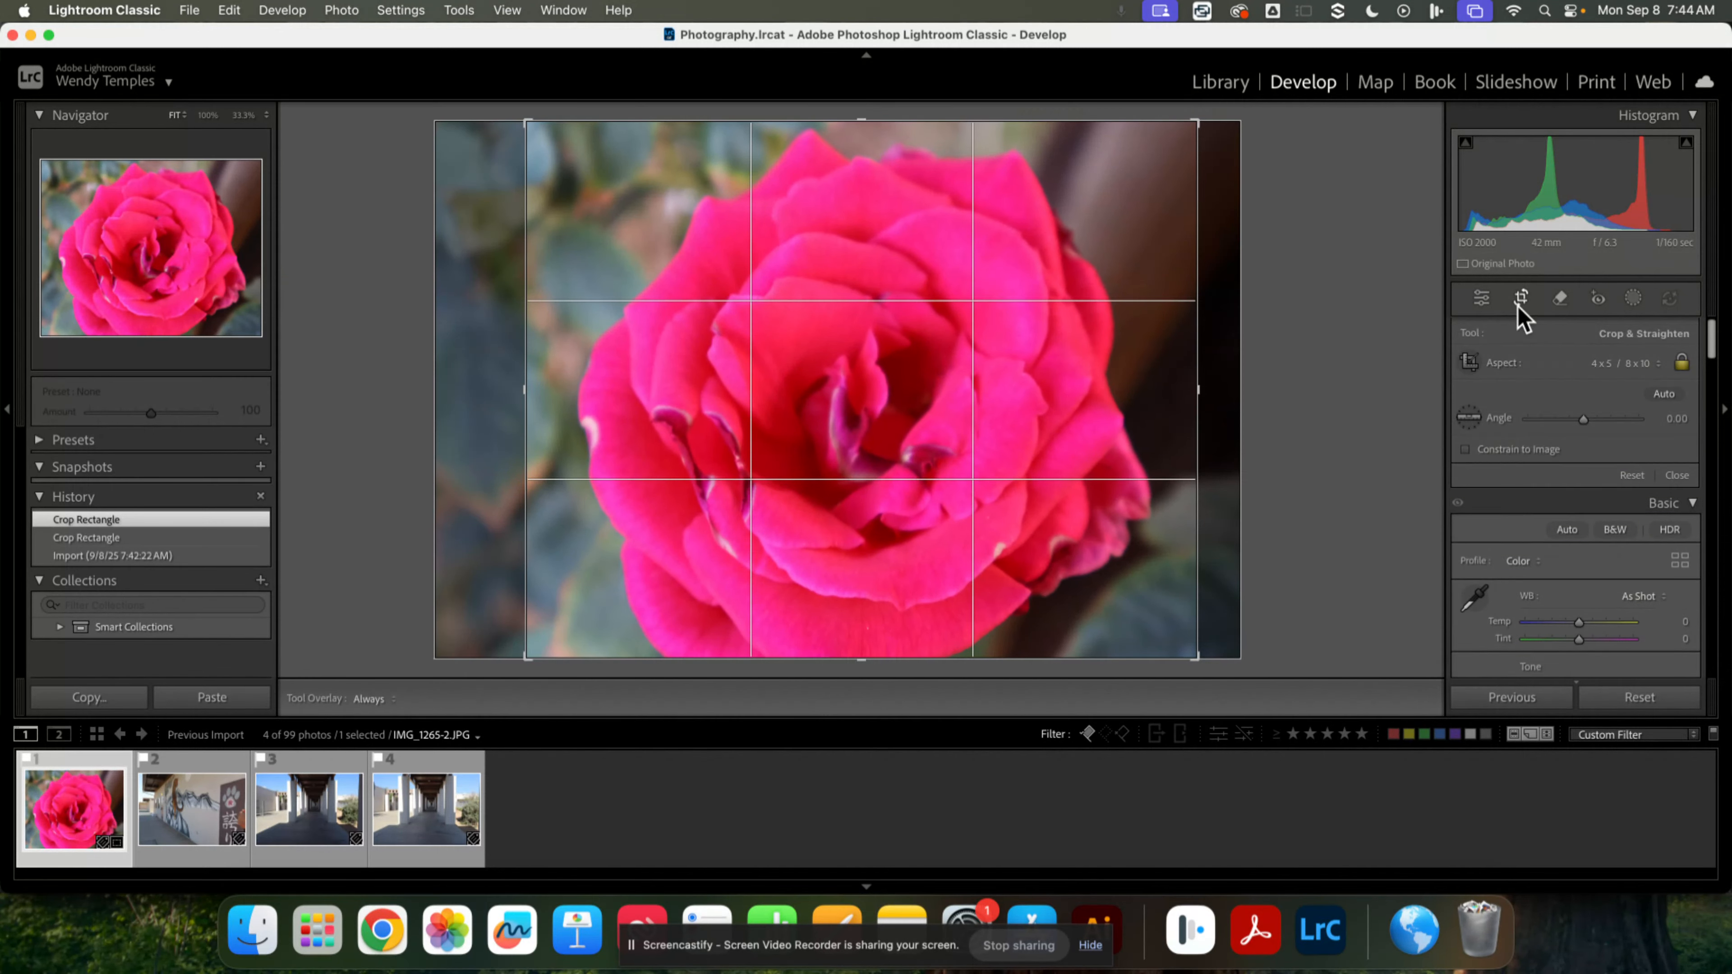
{"action": "left_click", "coordinate": [1636, 365]}
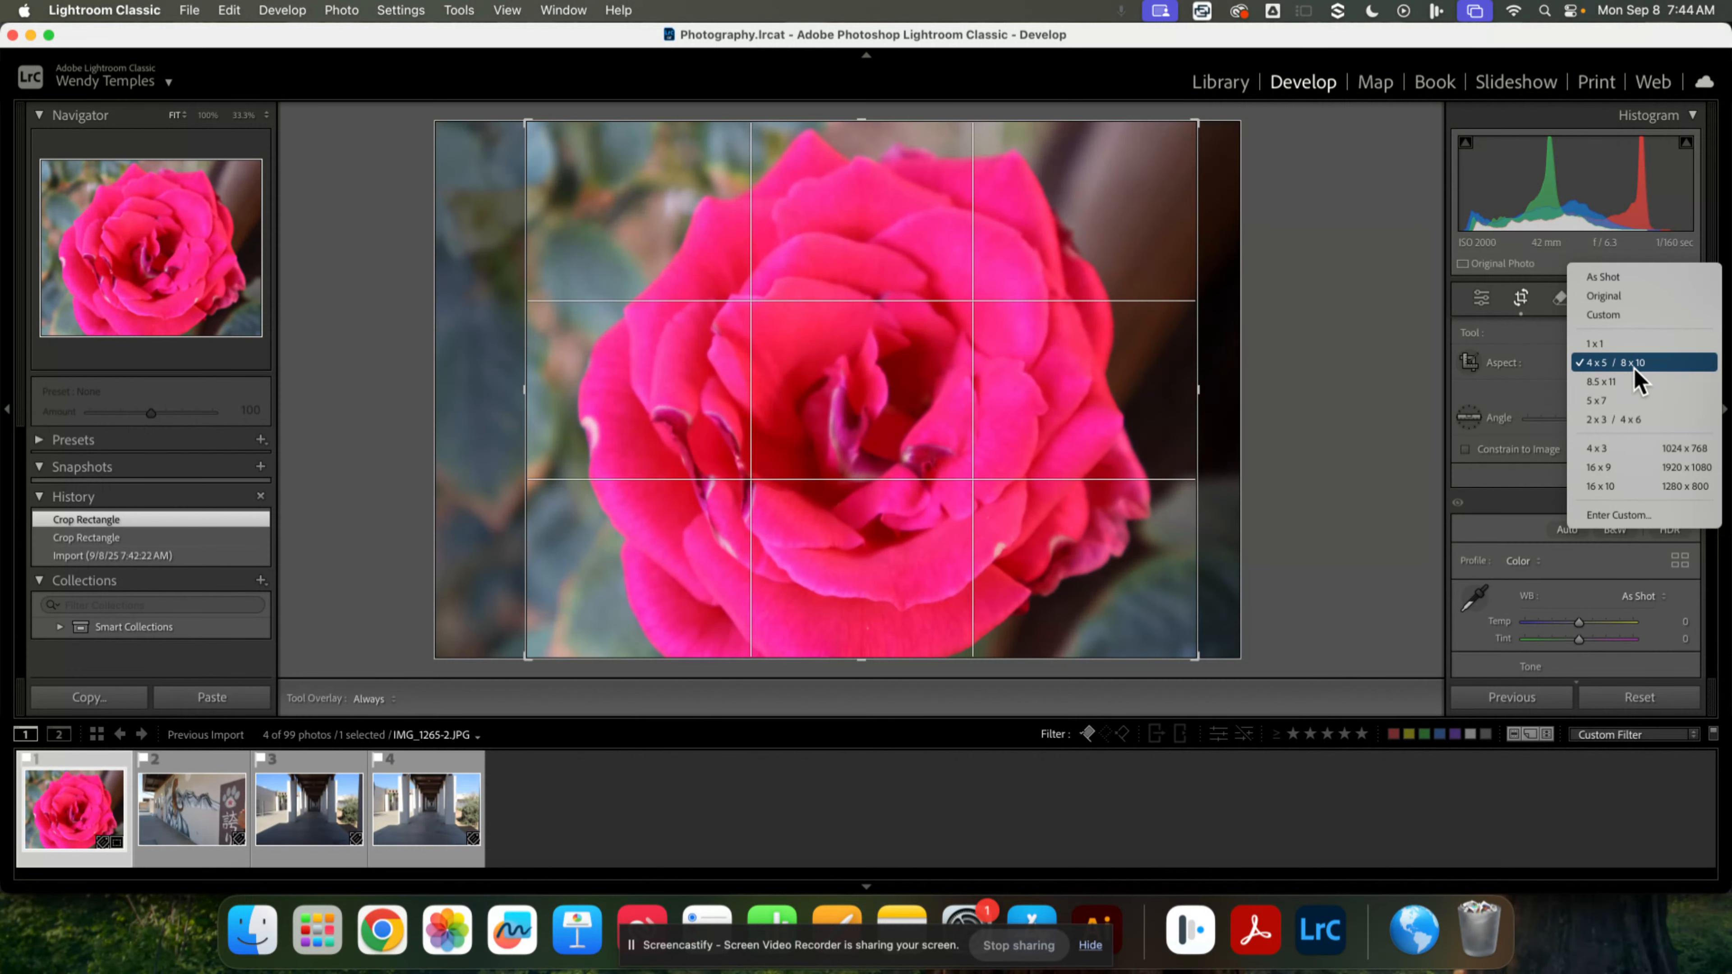
{"action": "left_click", "coordinate": [1411, 469]}
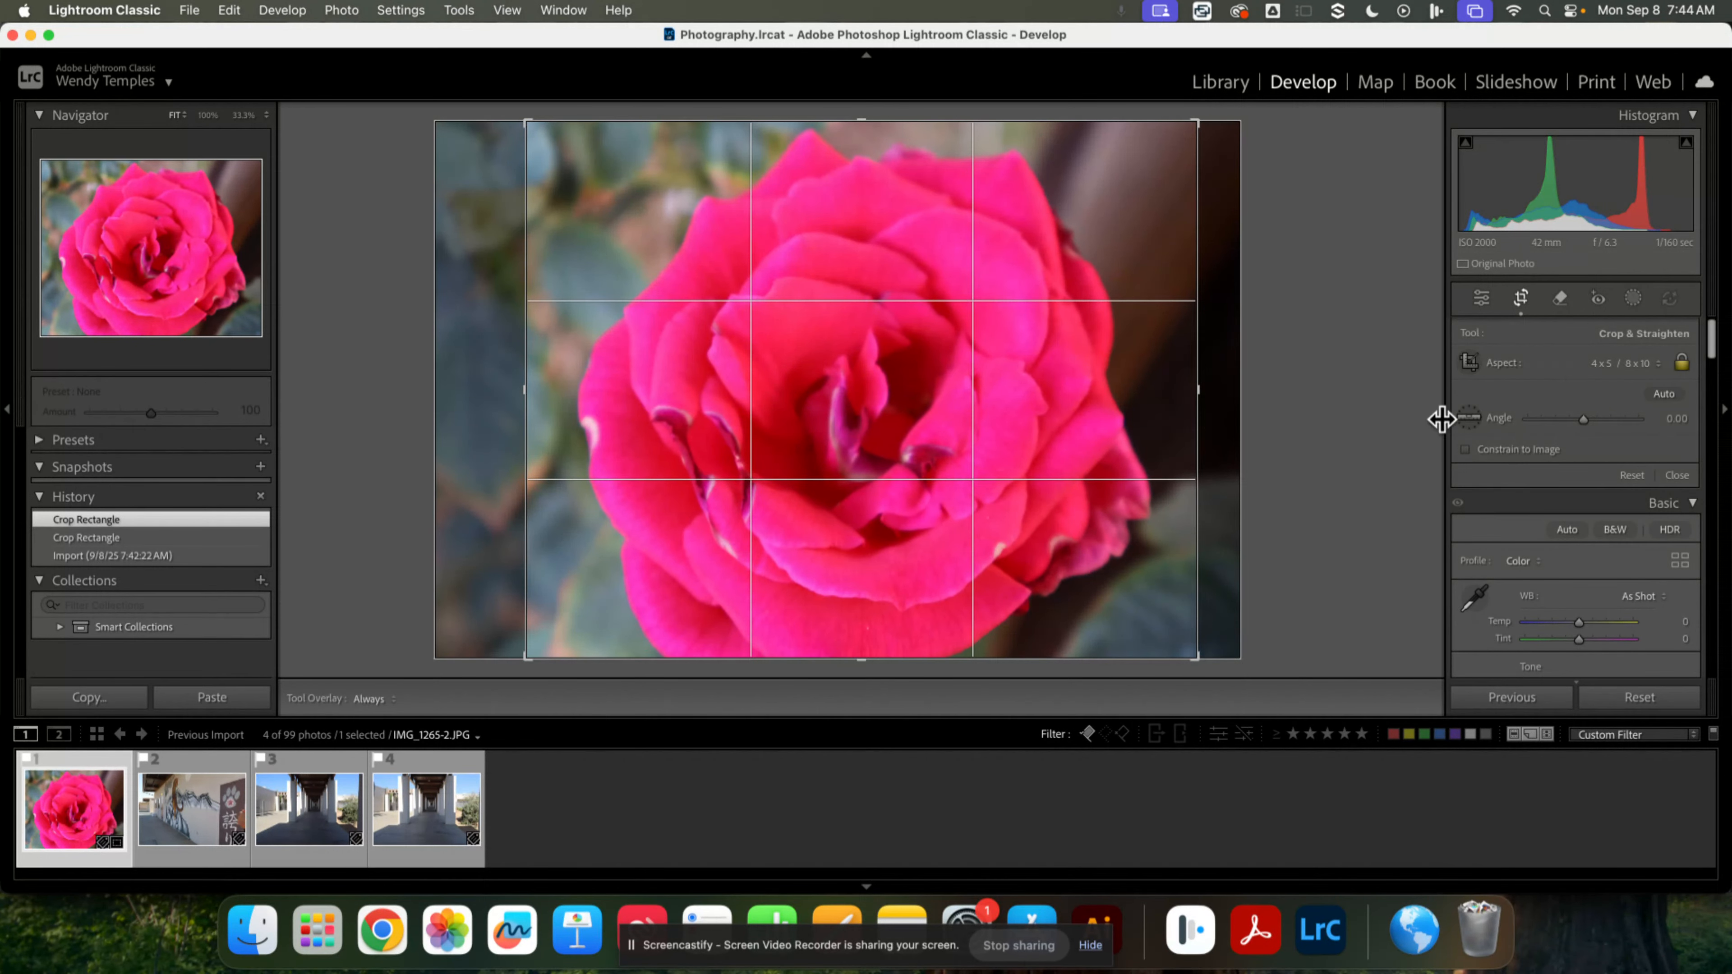
{"action": "left_click", "coordinate": [1486, 302]}
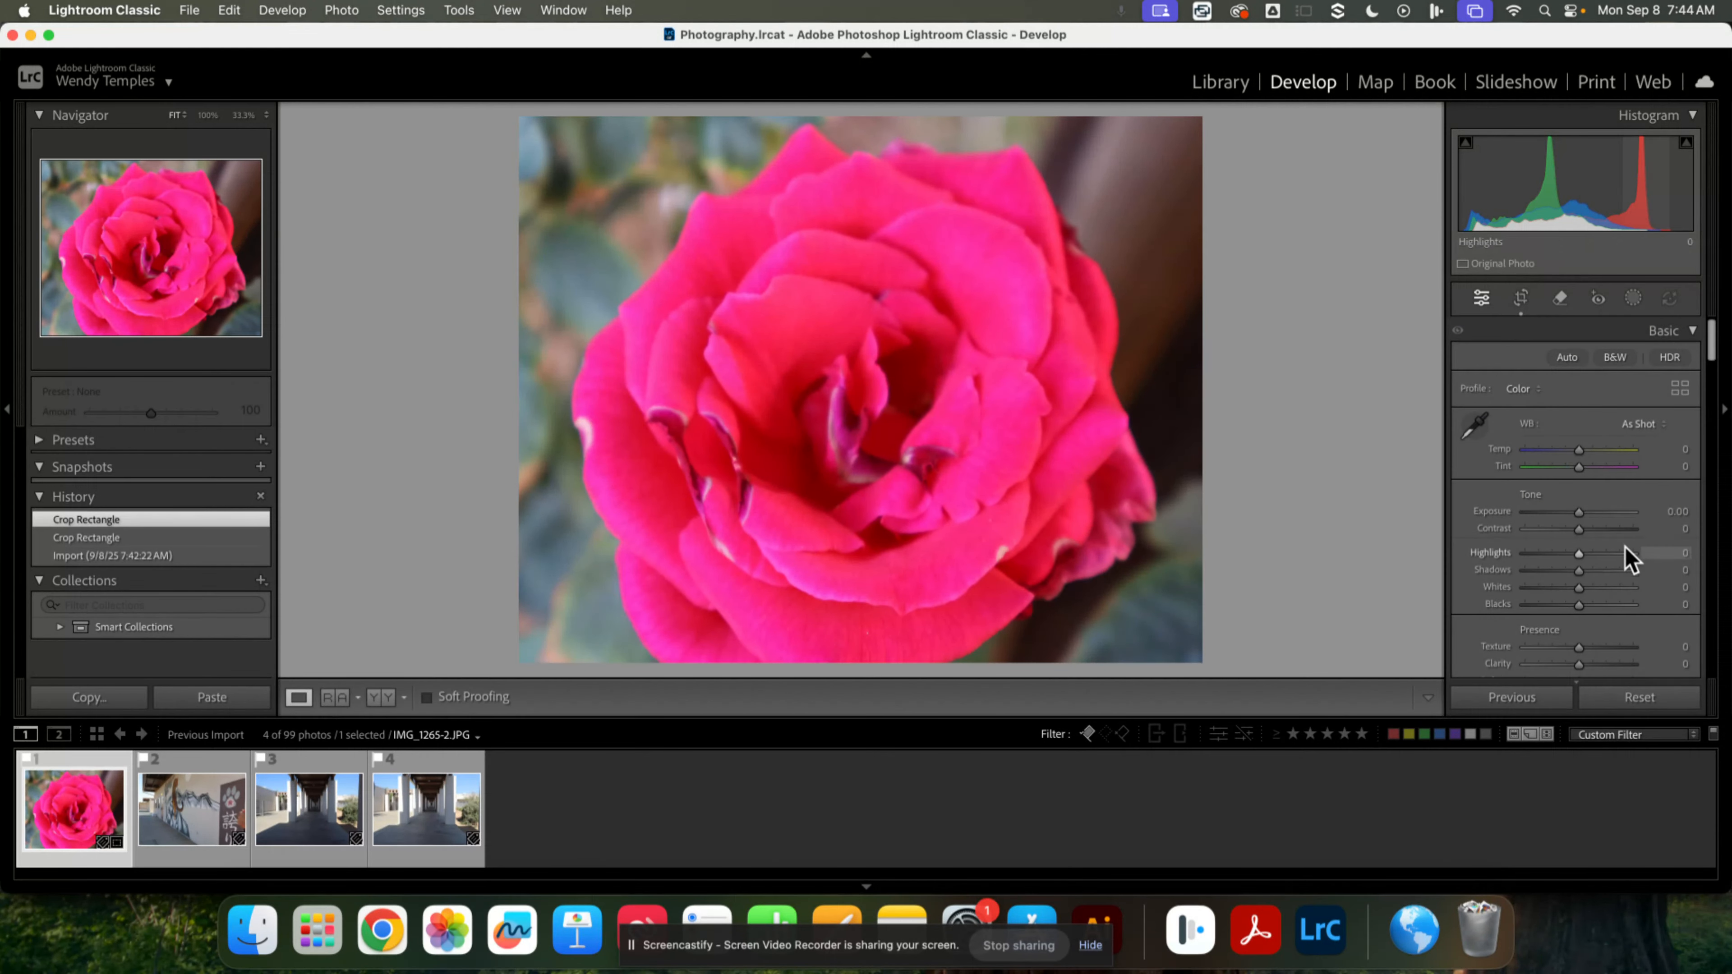
Examine the Develop adjustments for the rose photo, from Tone and Presence through Tone Curve and Color Grading to Detail, and open the Remove tool.
{"action": "scroll", "coordinate": [1585, 528], "scroll_direction": "down", "scroll_amount": 1}
{"action": "scroll", "coordinate": [1596, 505], "scroll_direction": "down", "scroll_amount": 5}
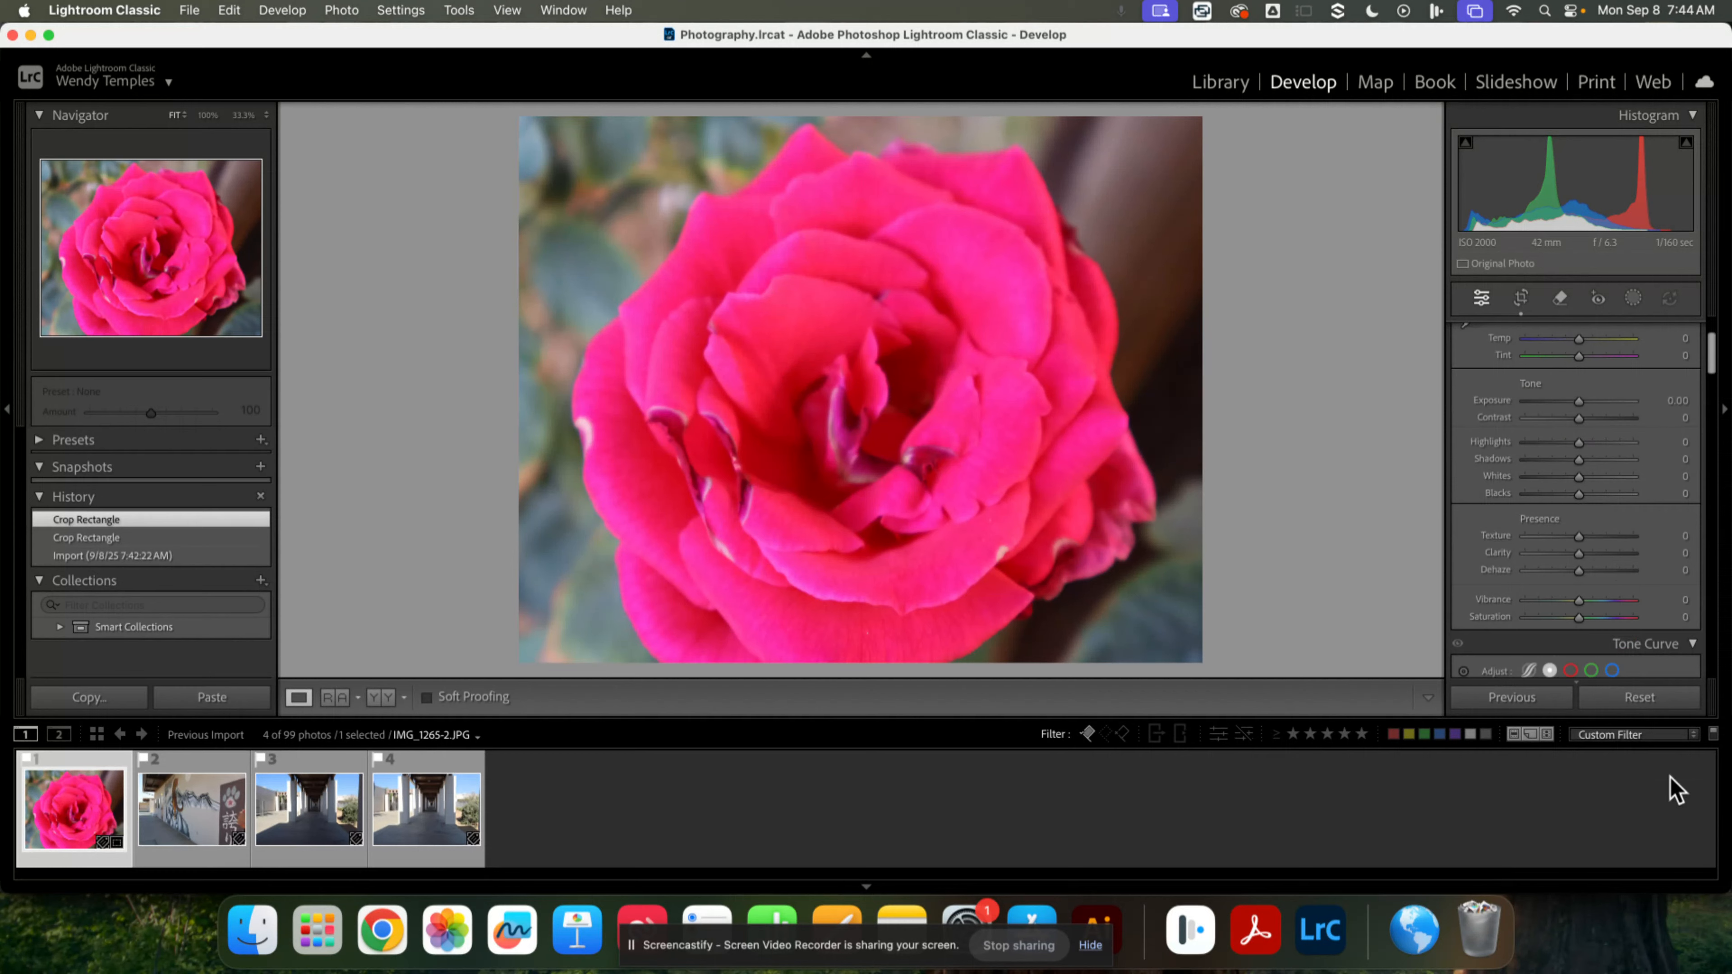
{"action": "scroll", "coordinate": [1603, 467], "scroll_direction": "down", "scroll_amount": 5}
{"action": "scroll", "coordinate": [1599, 467], "scroll_direction": "down", "scroll_amount": 10}
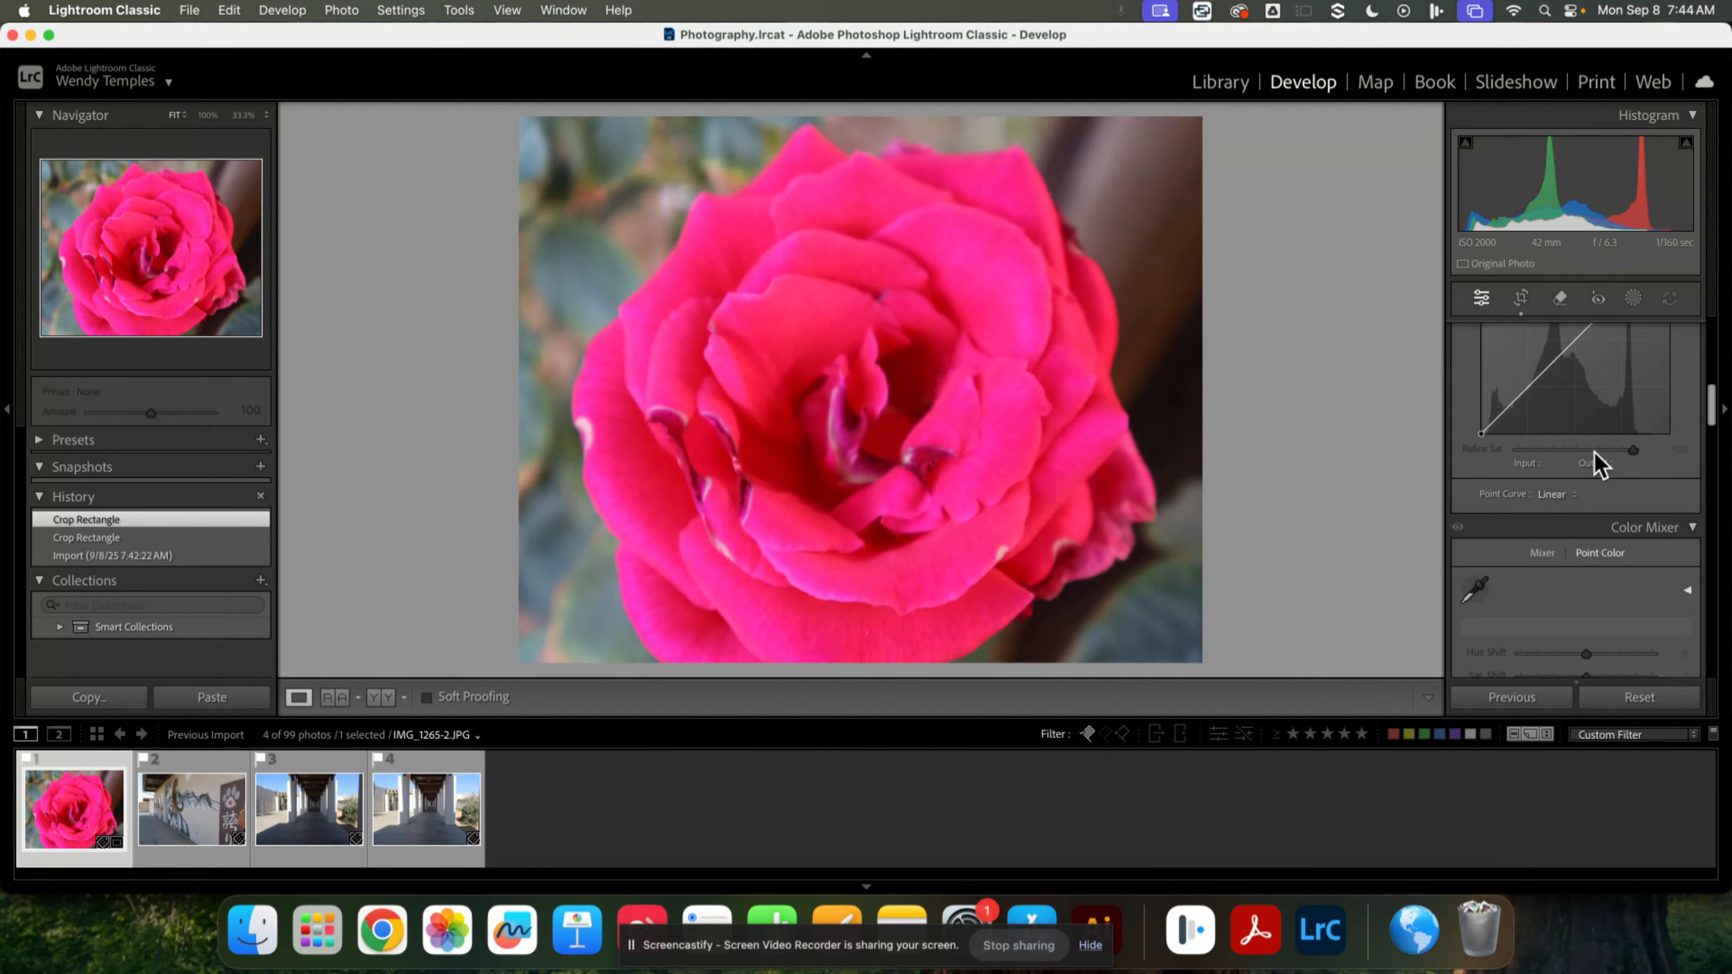
{"action": "scroll", "coordinate": [1596, 464], "scroll_direction": "down", "scroll_amount": 10}
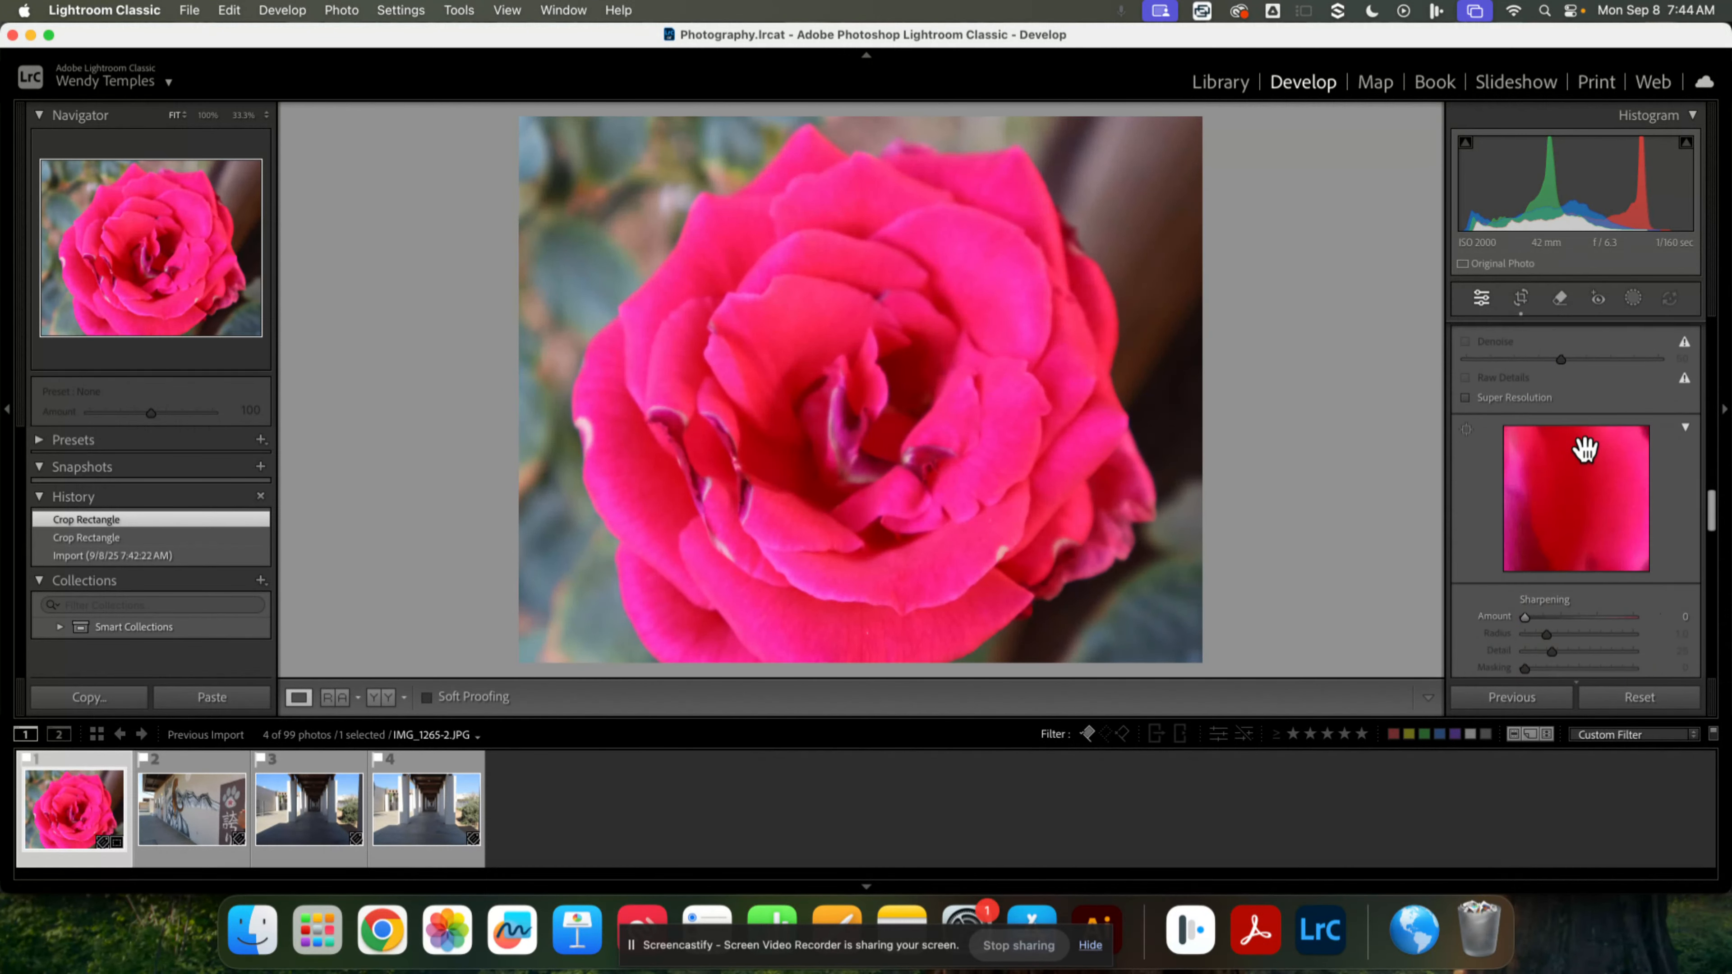
{"action": "scroll", "coordinate": [1585, 456], "scroll_direction": "down", "scroll_amount": 3}
{"action": "scroll", "coordinate": [1551, 383], "scroll_direction": "up", "scroll_amount": 8}
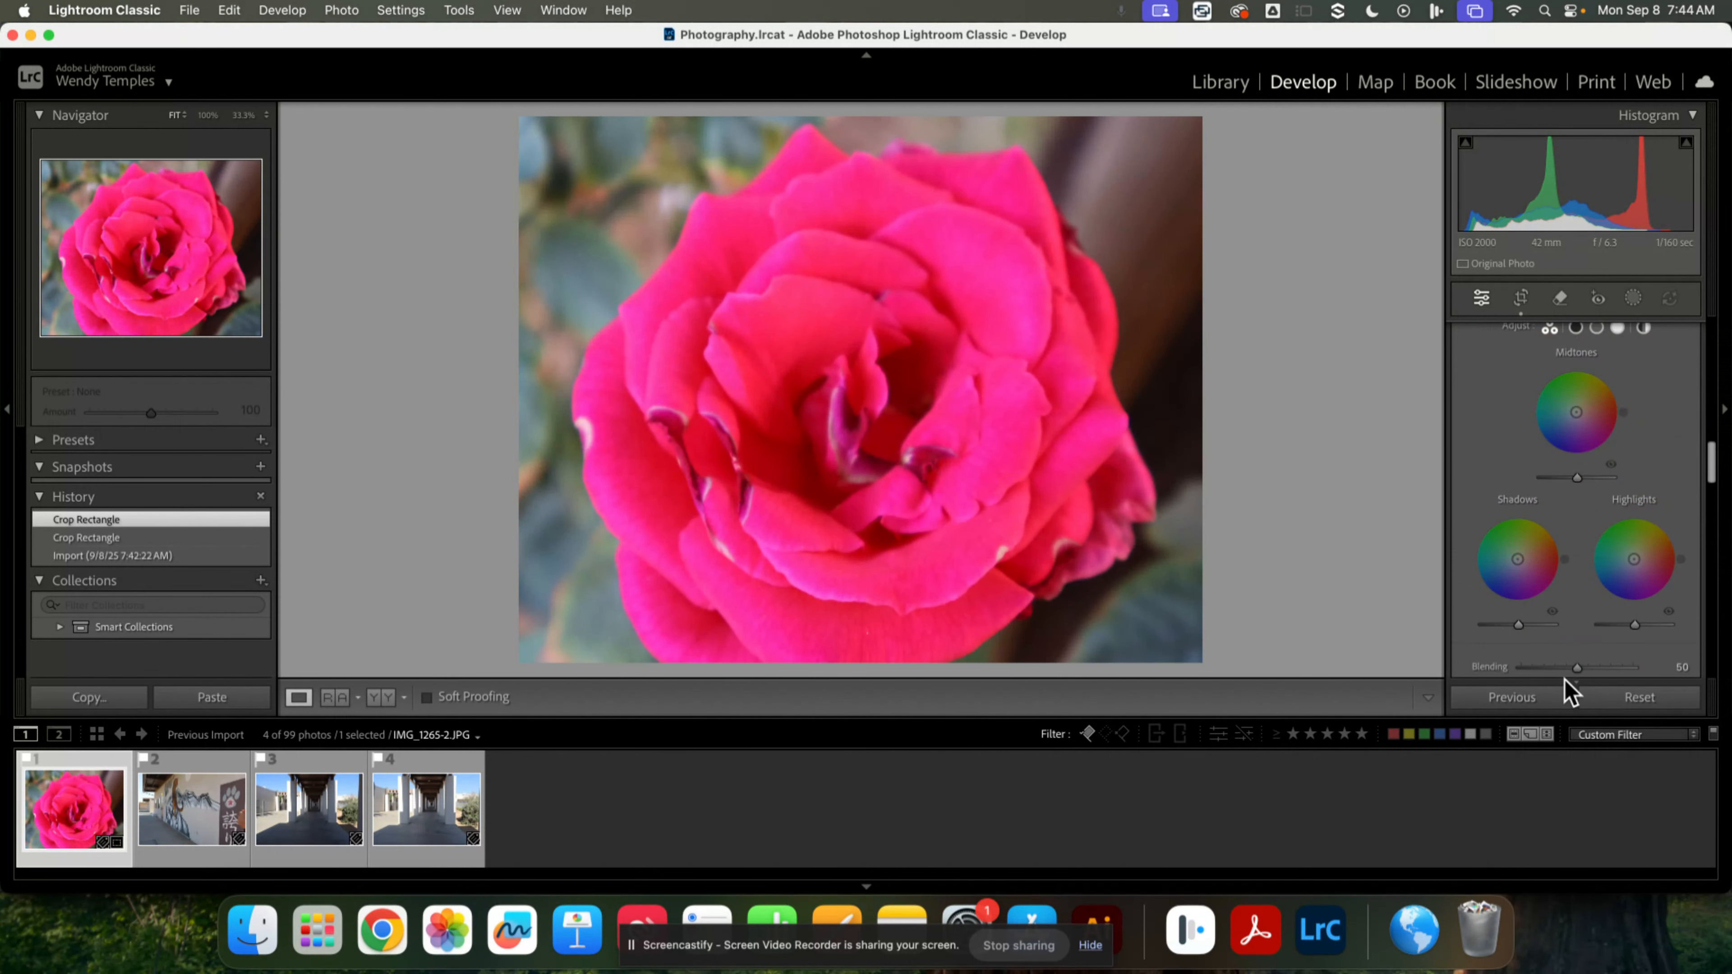
{"action": "scroll", "coordinate": [1519, 646], "scroll_direction": "up", "scroll_amount": 3}
{"action": "scroll", "coordinate": [1585, 494], "scroll_direction": "up", "scroll_amount": 5}
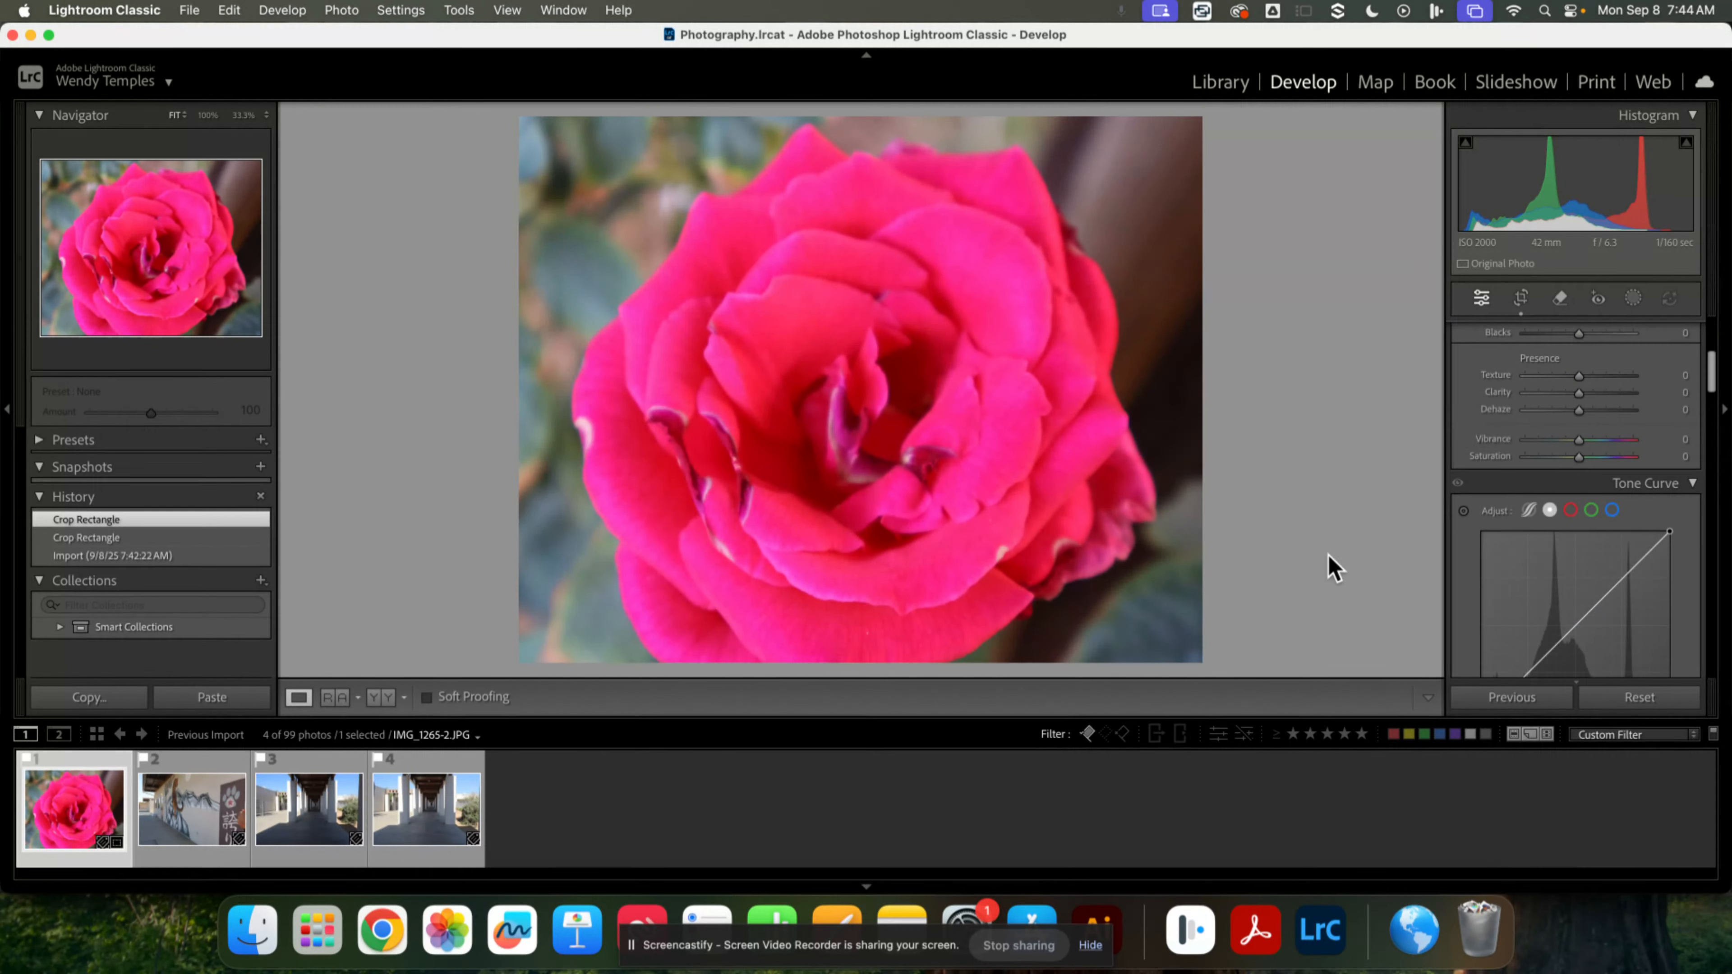
{"action": "left_click", "coordinate": [1561, 300]}
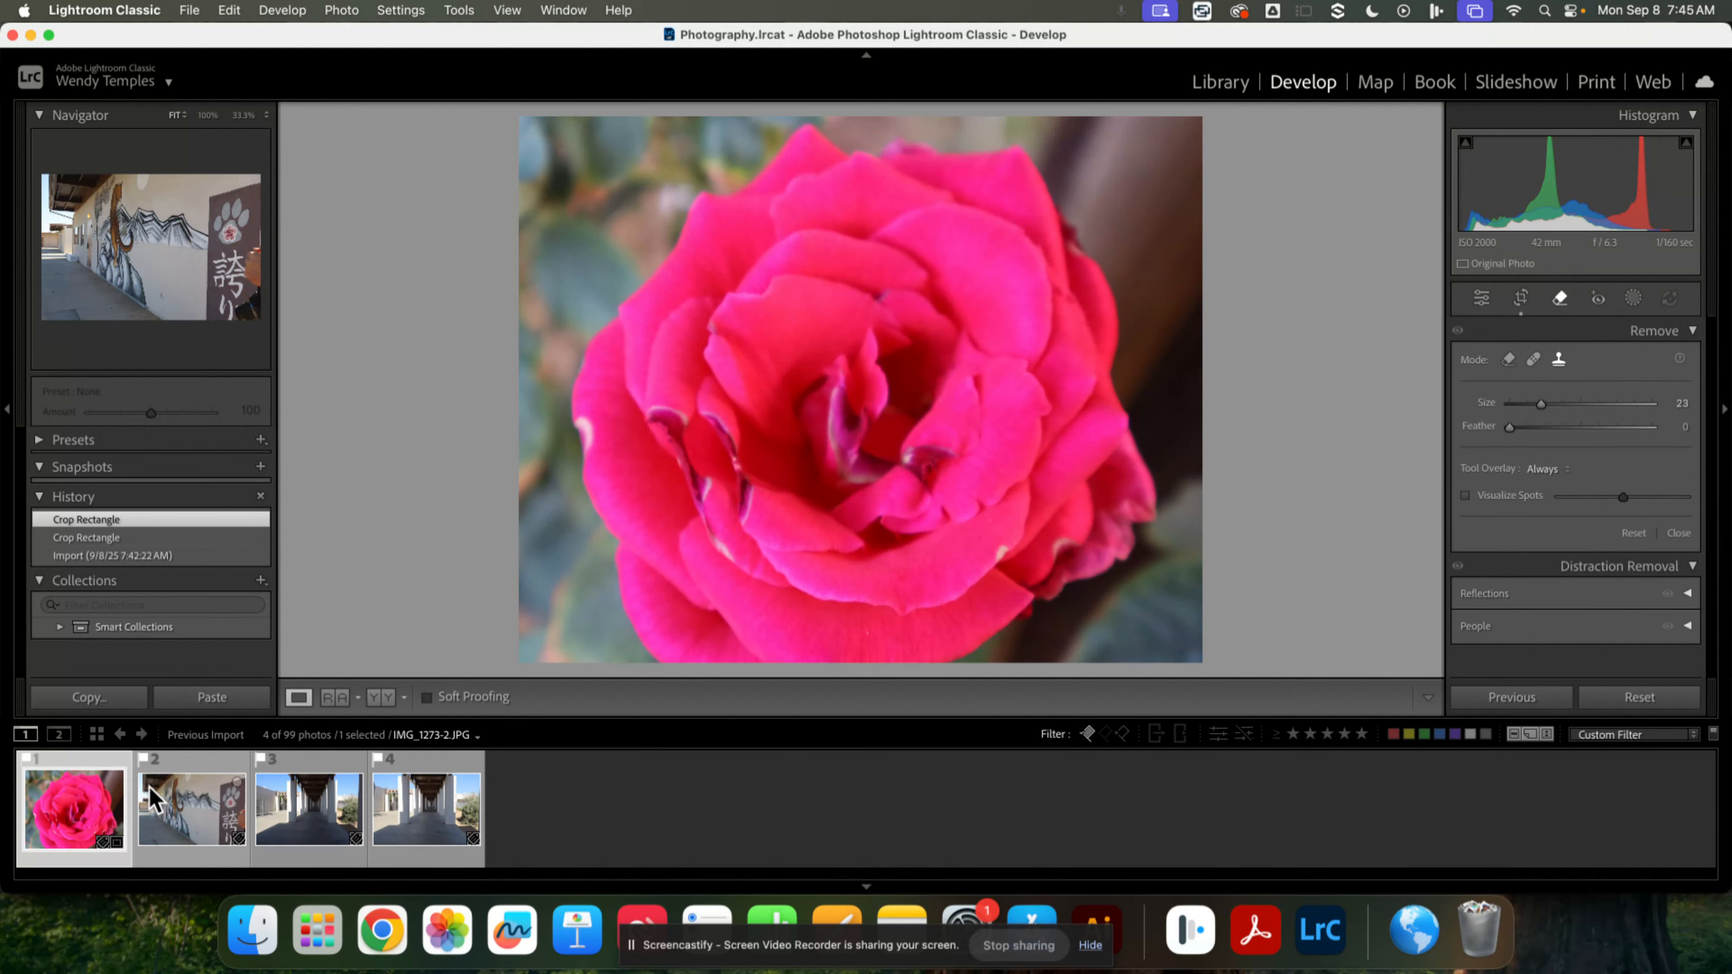
Select all four picked photos, start exporting them to the hard drive, and set the export location to a specific folder.
{"action": "key", "text": "super+a"}
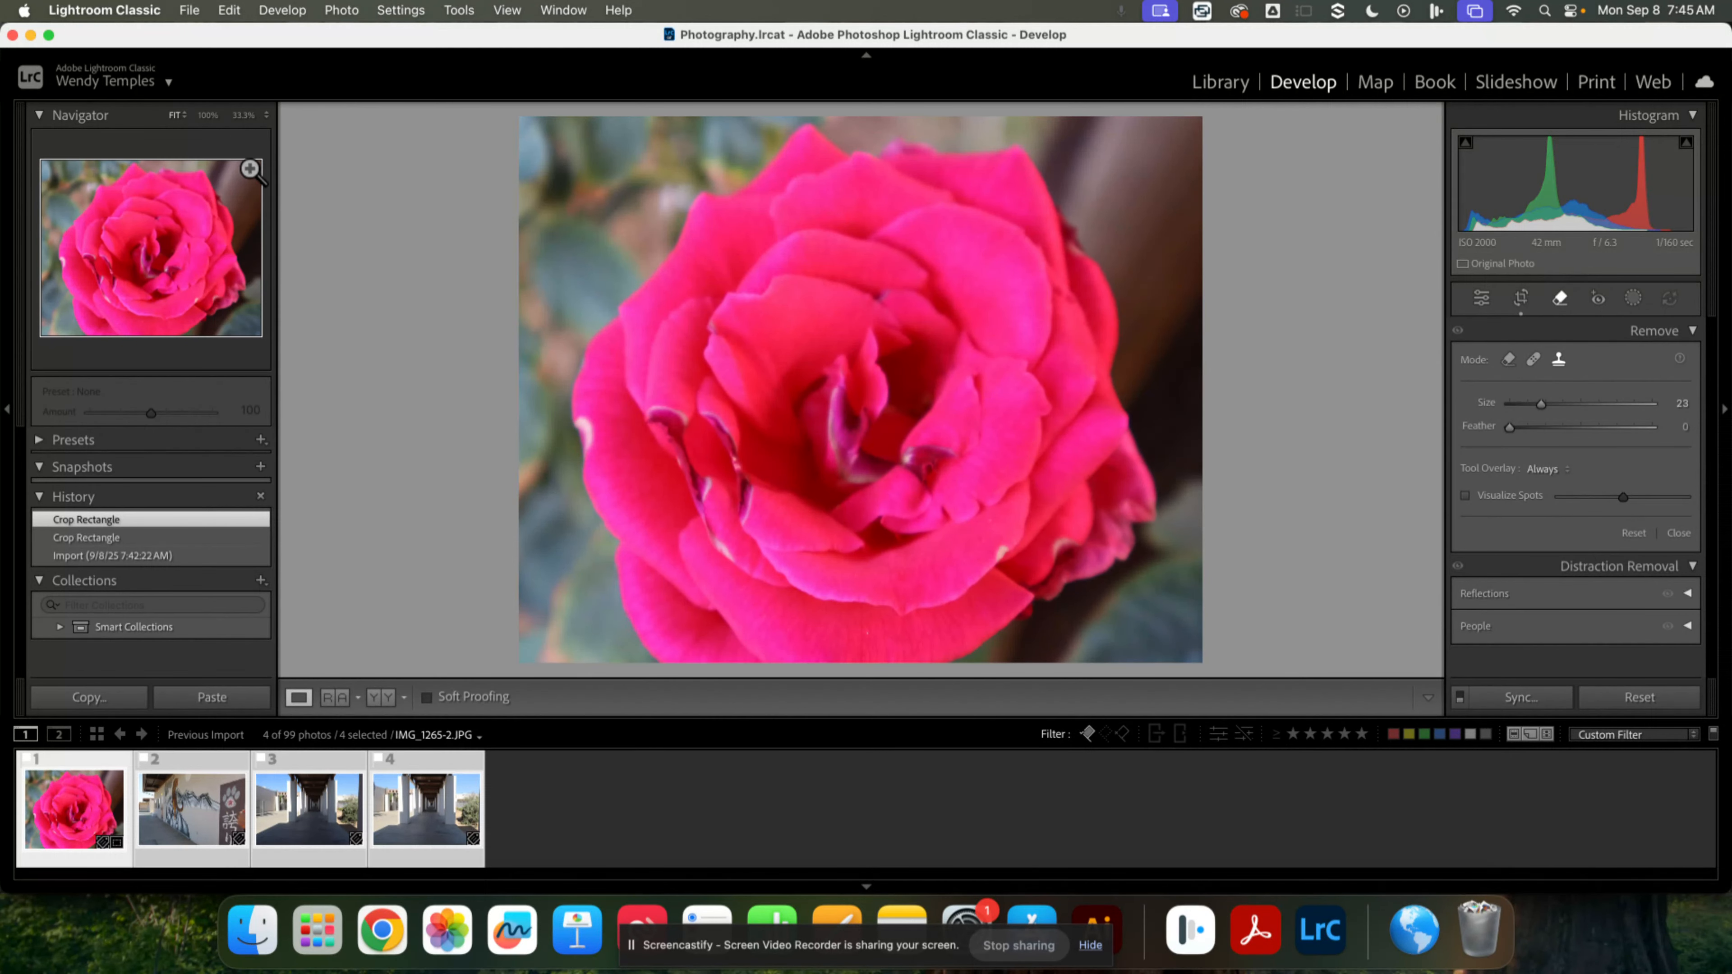
{"action": "left_click", "coordinate": [189, 10]}
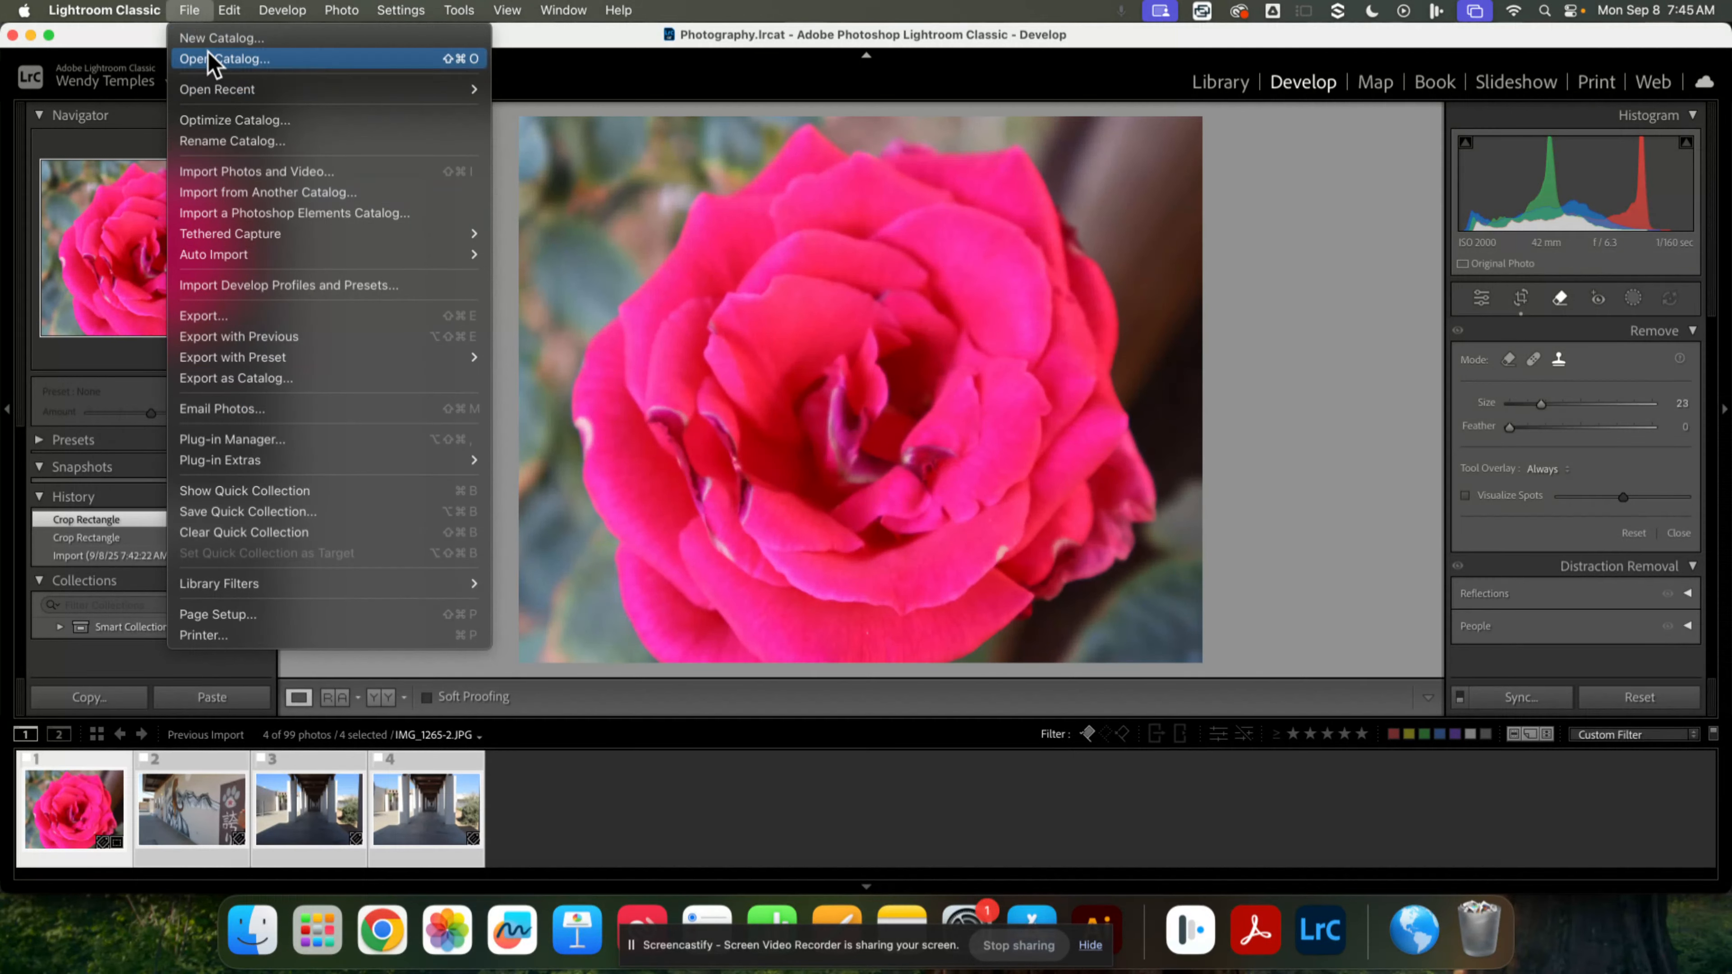
{"action": "left_click", "coordinate": [254, 318]}
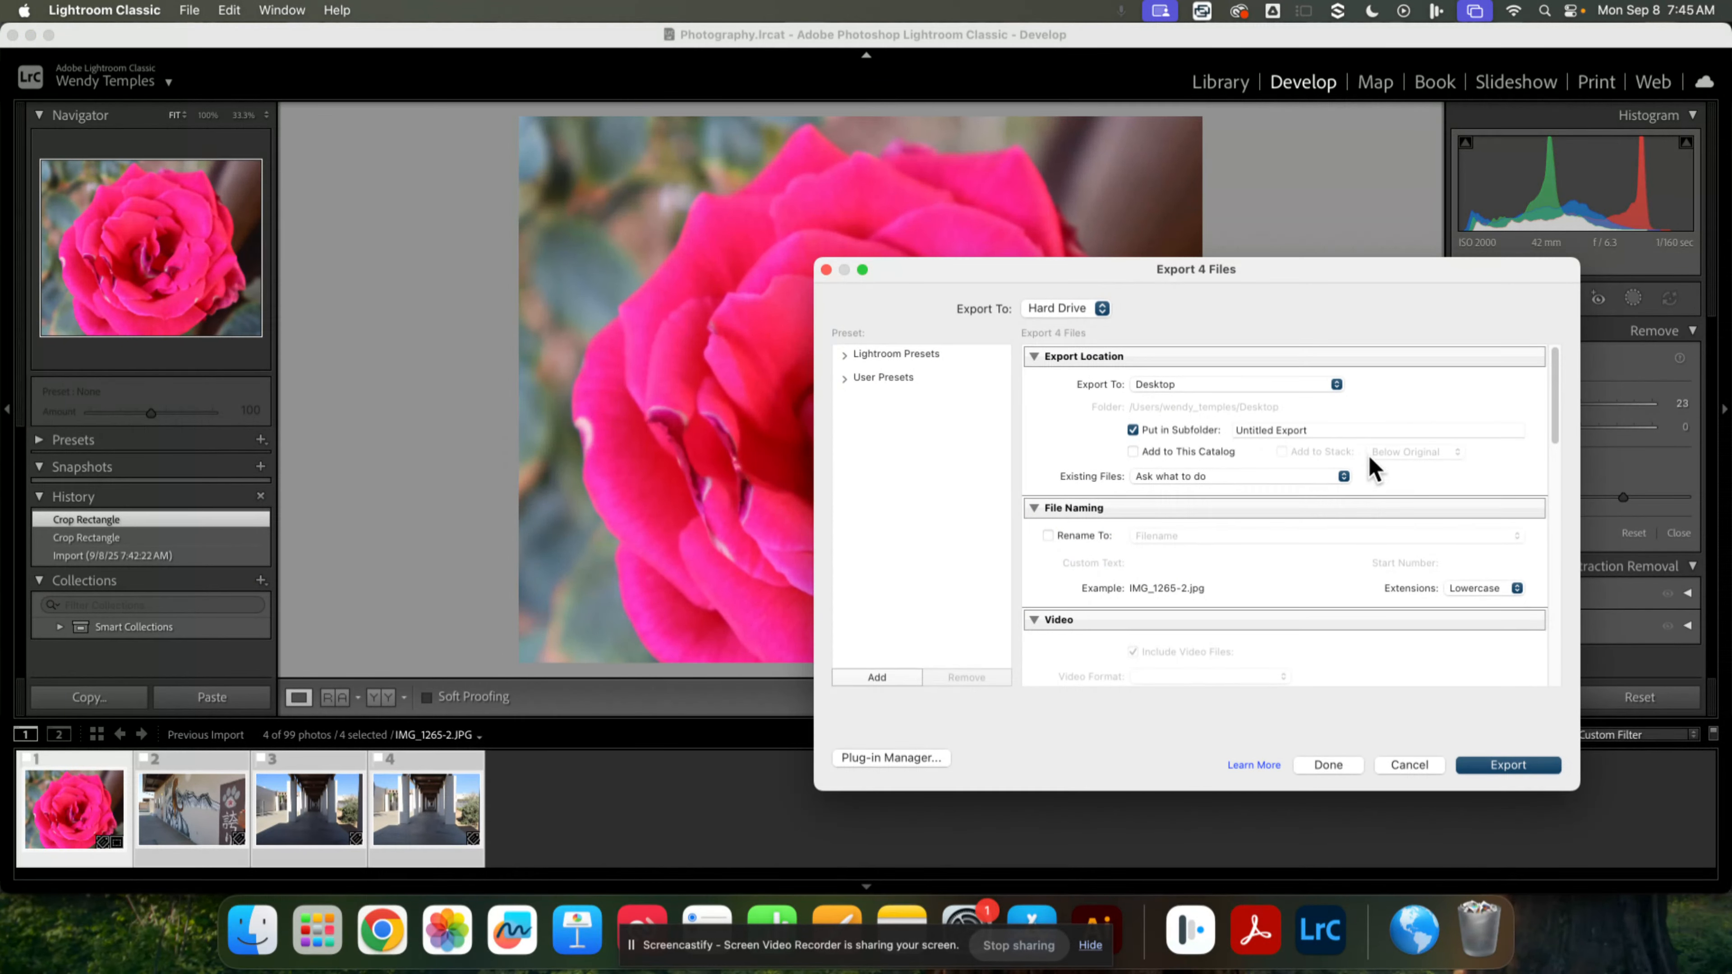
{"action": "left_click", "coordinate": [1332, 381]}
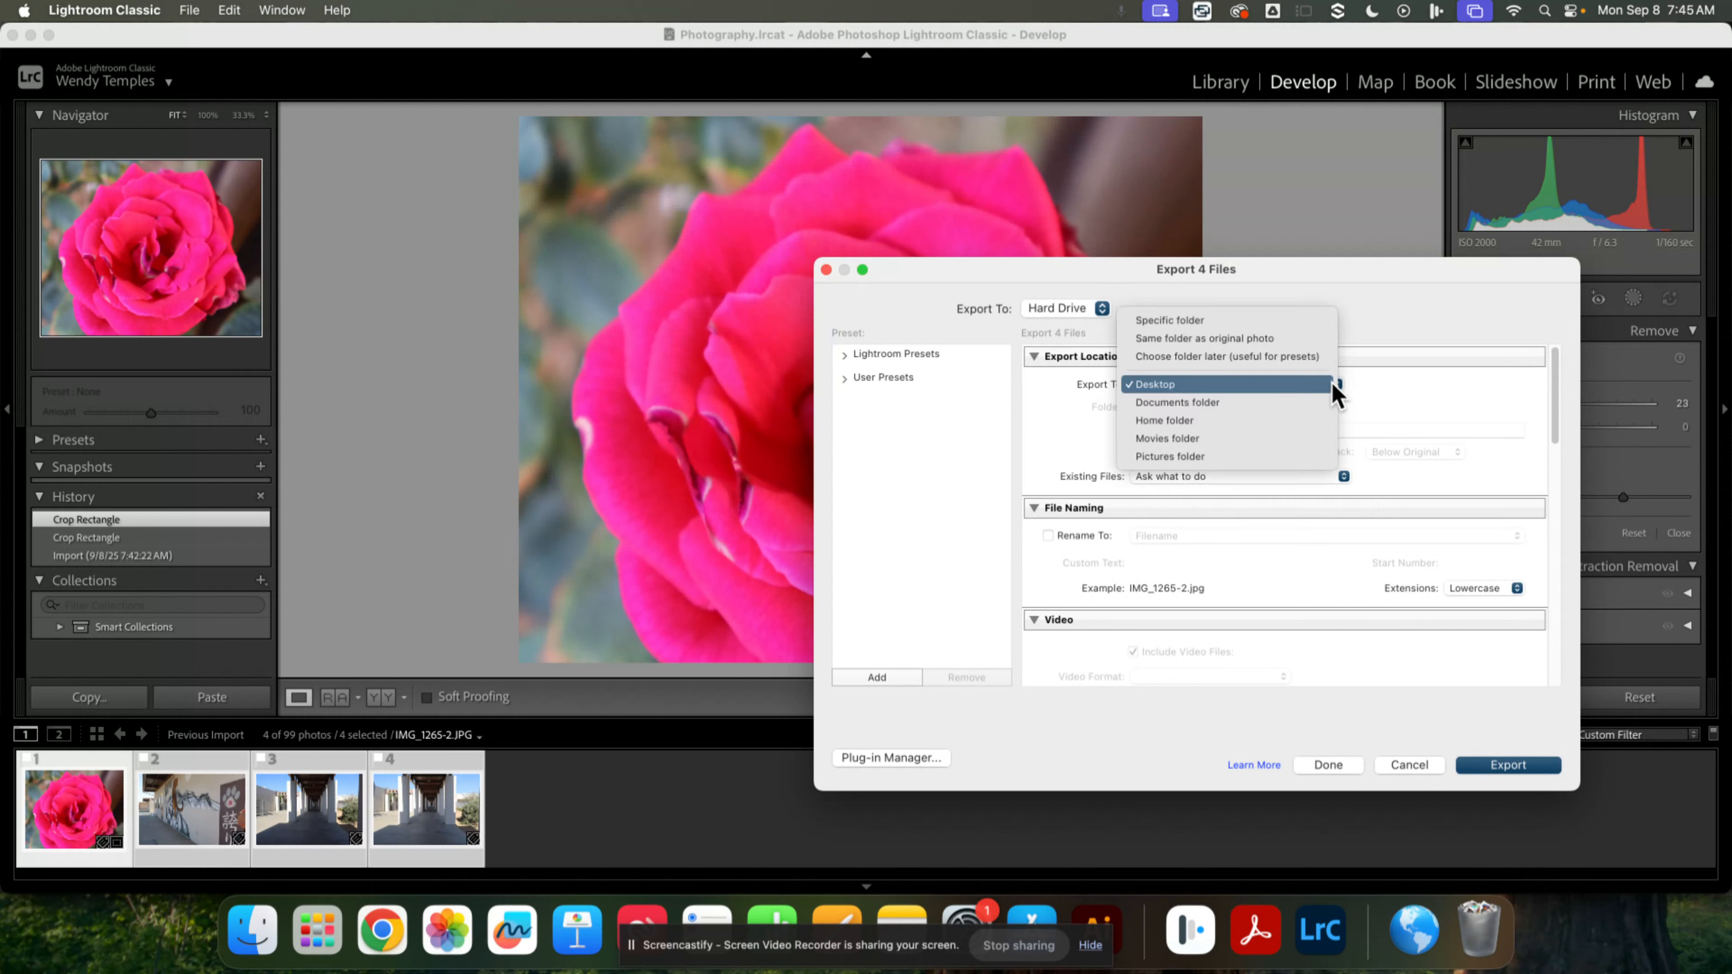
{"action": "left_click", "coordinate": [1238, 323]}
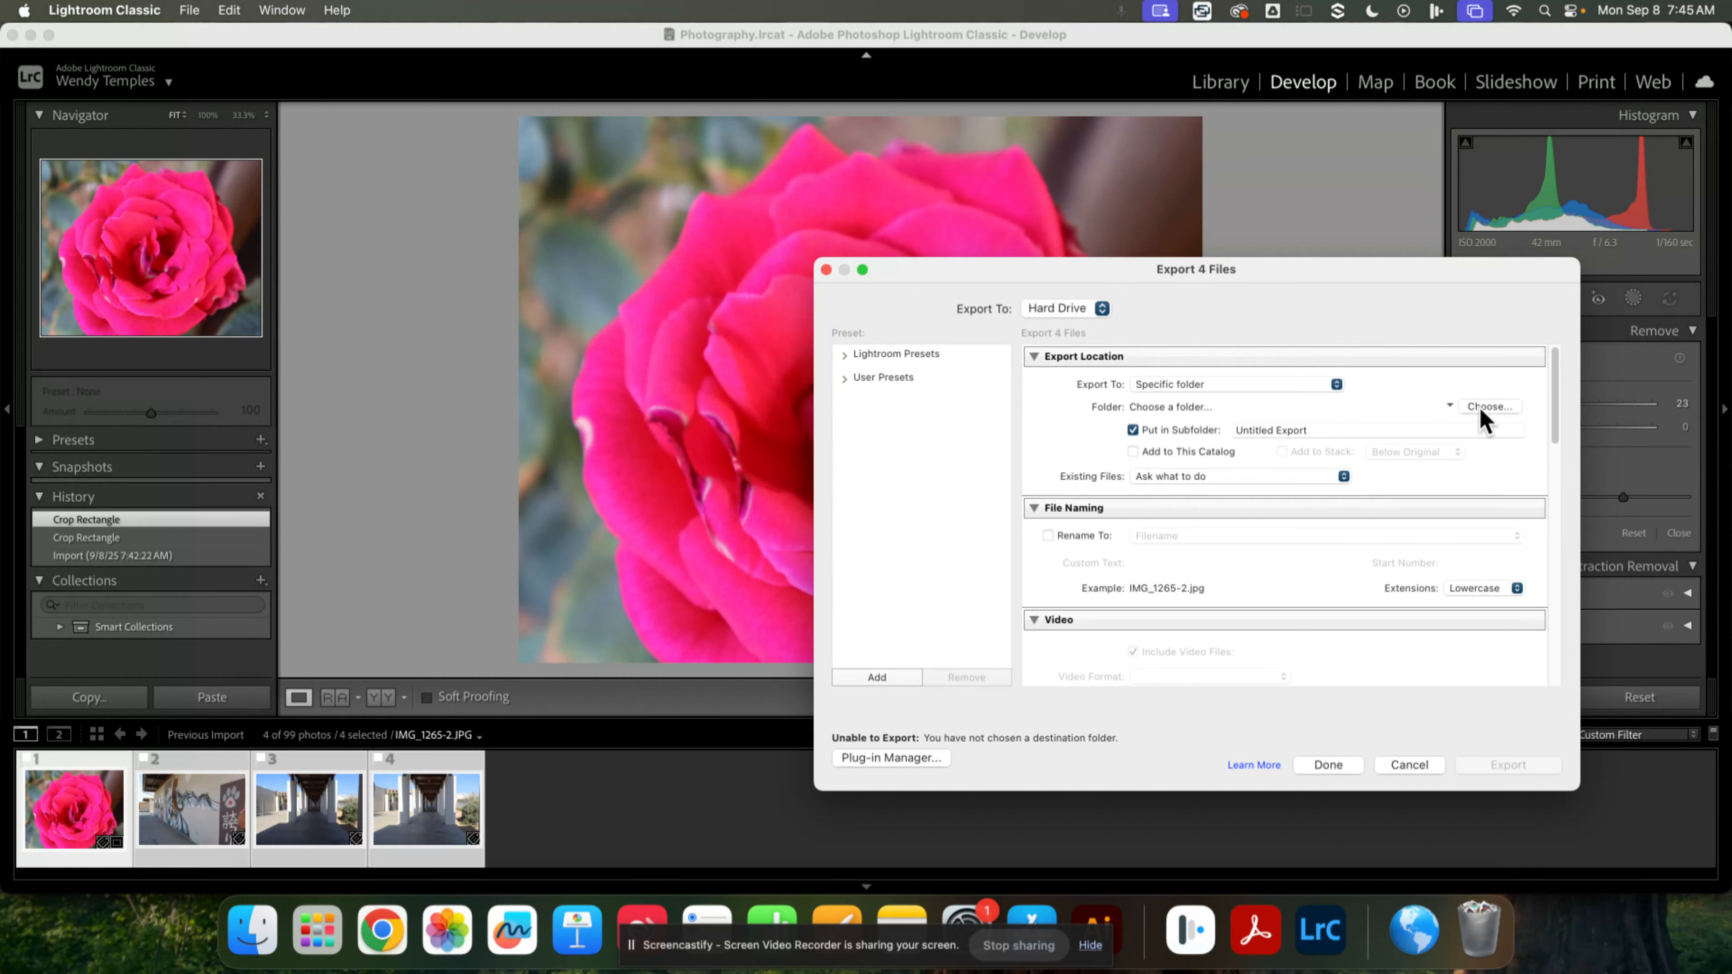
Choose My Drive on Google Drive as the export destination folder.
{"action": "left_click", "coordinate": [1483, 410]}
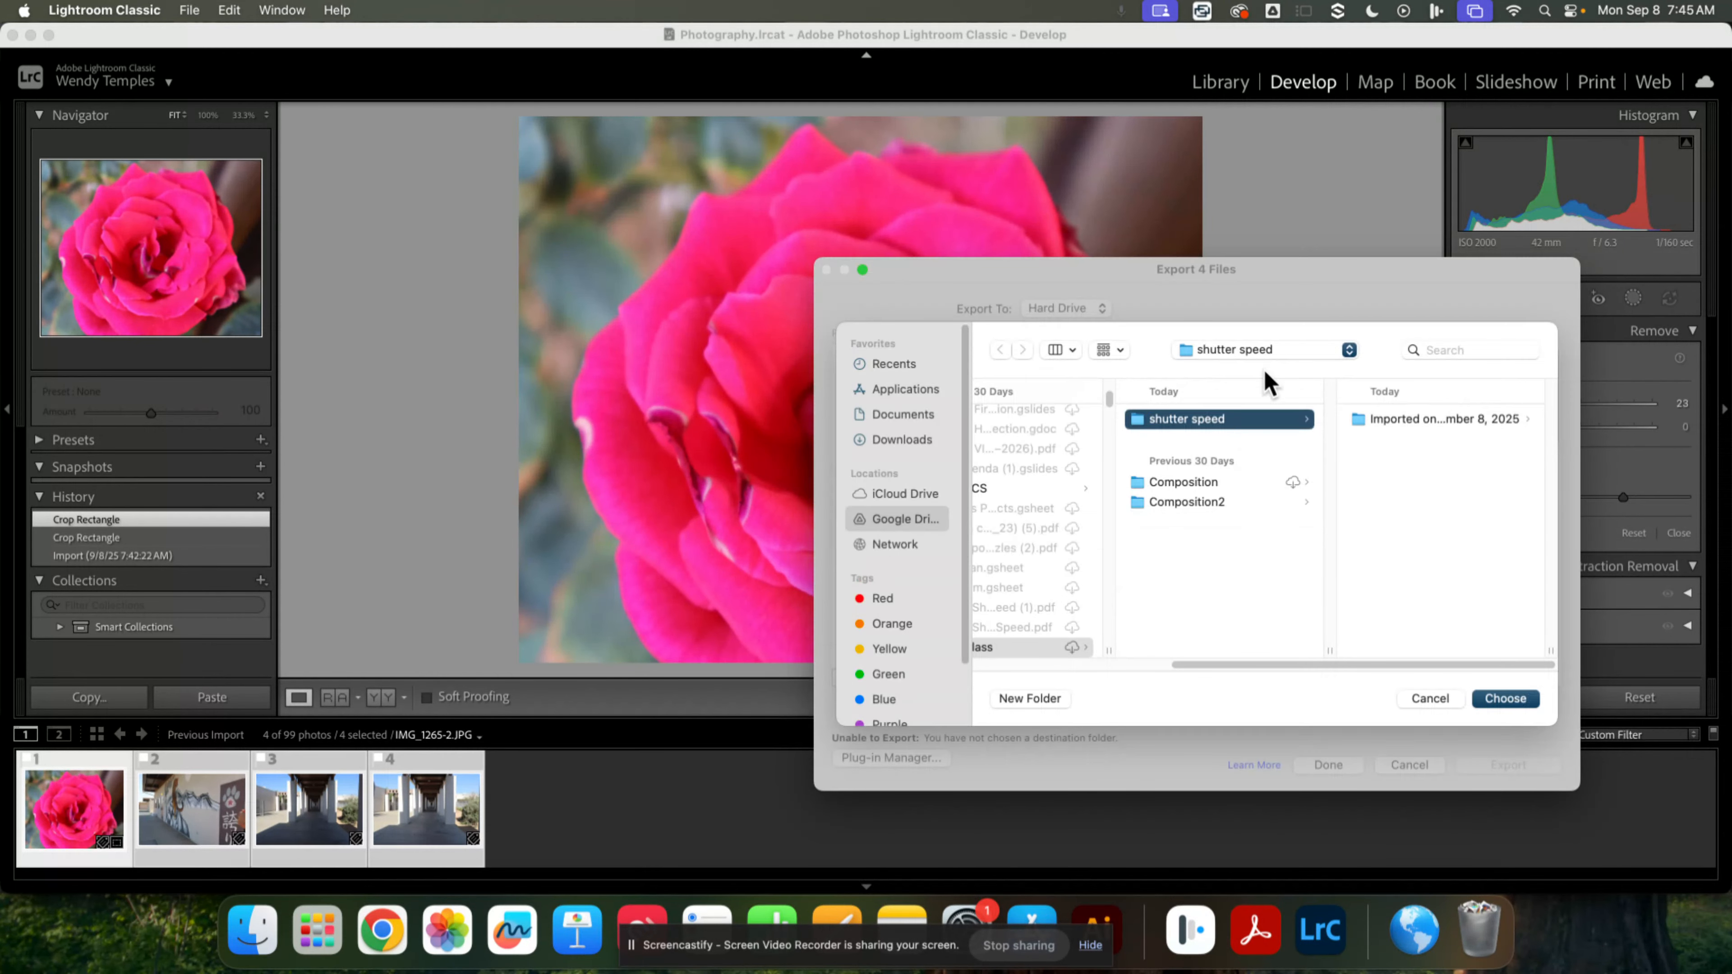
{"action": "left_click", "coordinate": [903, 520]}
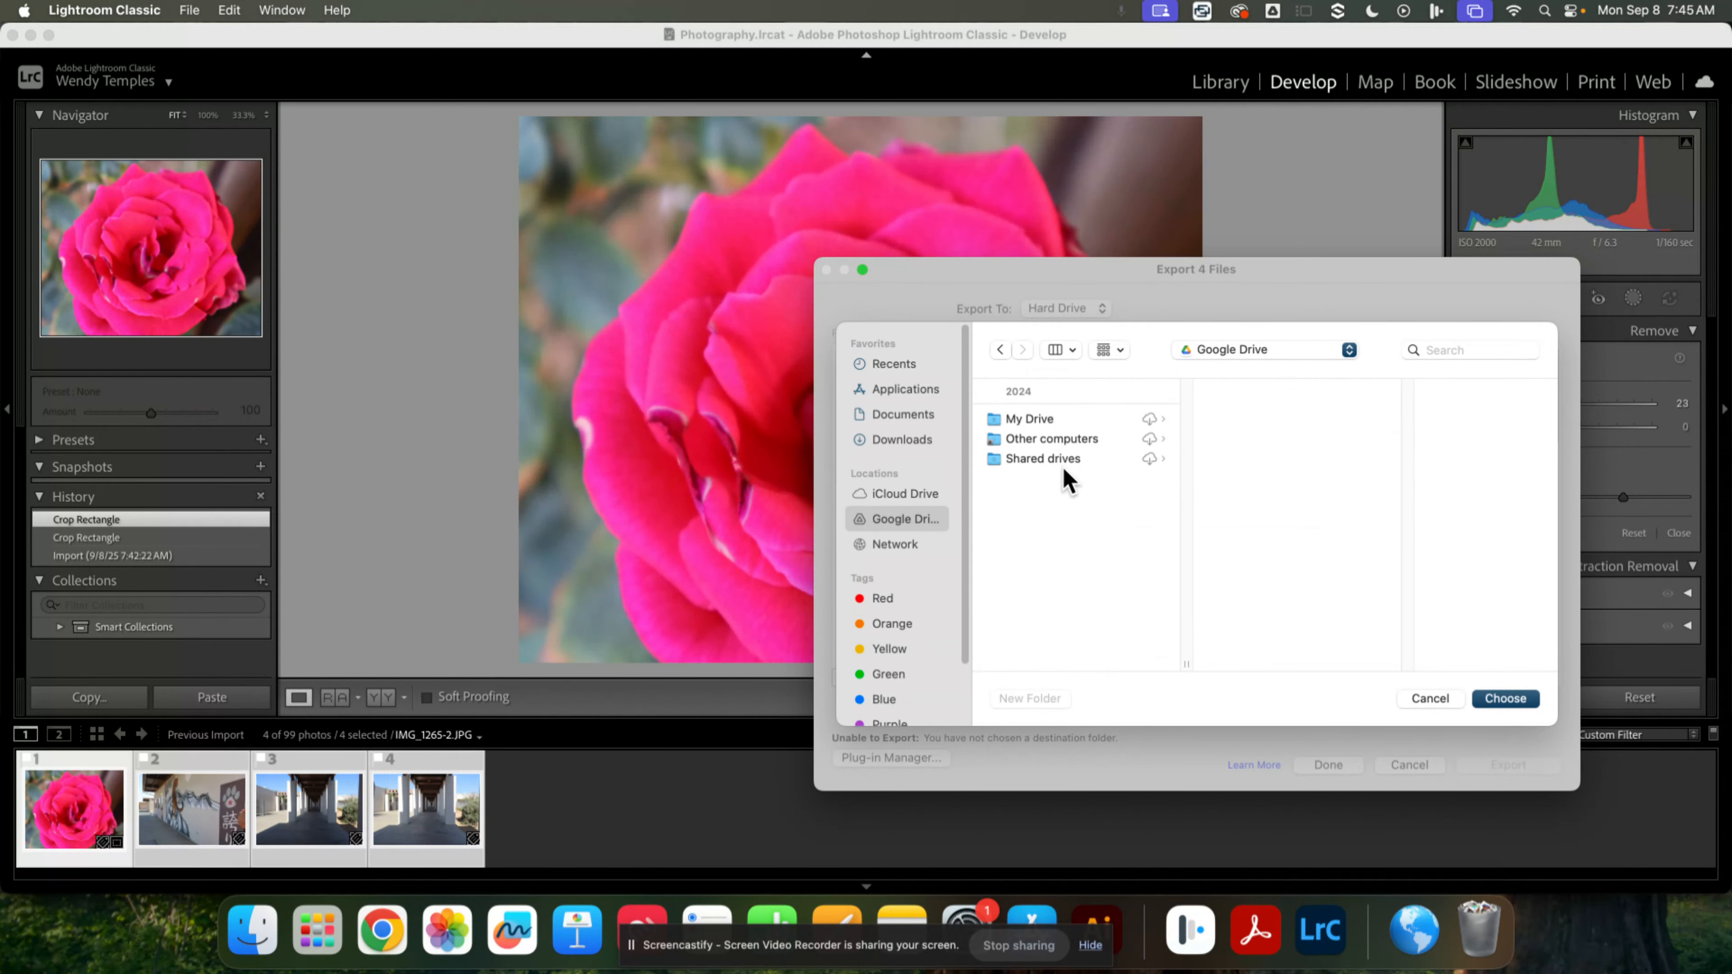
{"action": "left_click", "coordinate": [1044, 423]}
{"action": "key", "text": "Return"}
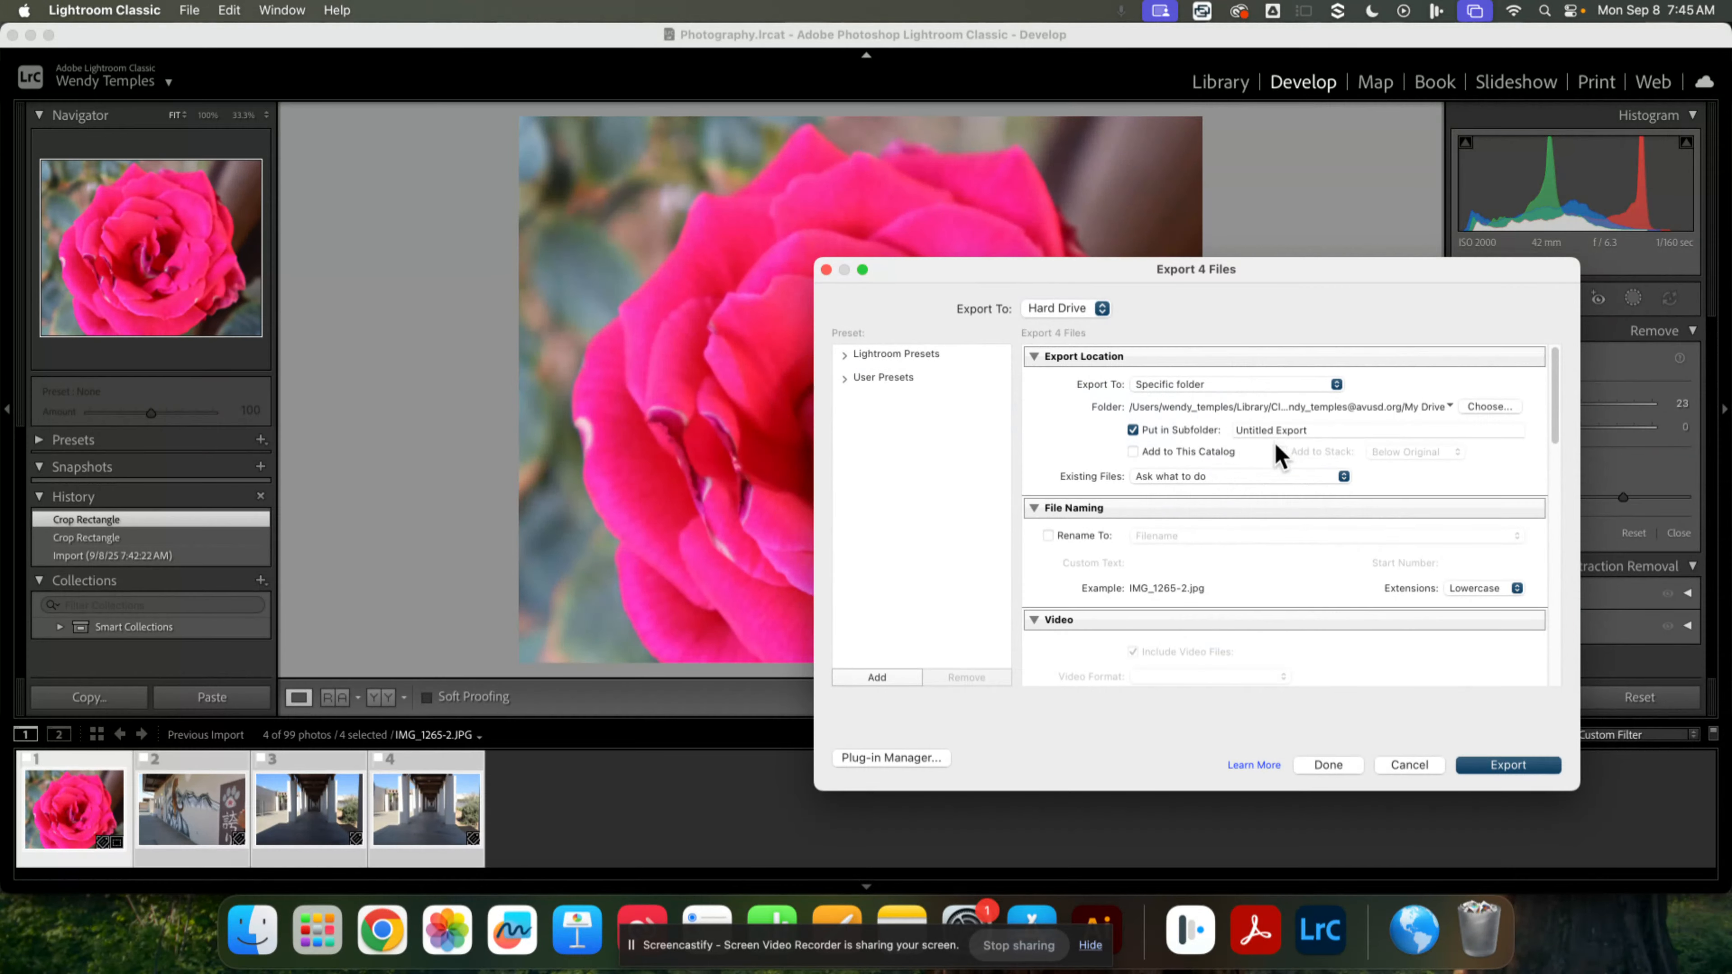
Reopen the export folder choice, search for "photo class", and select the shutter speed folder inside Photo Class.
{"action": "left_click", "coordinate": [1500, 409]}
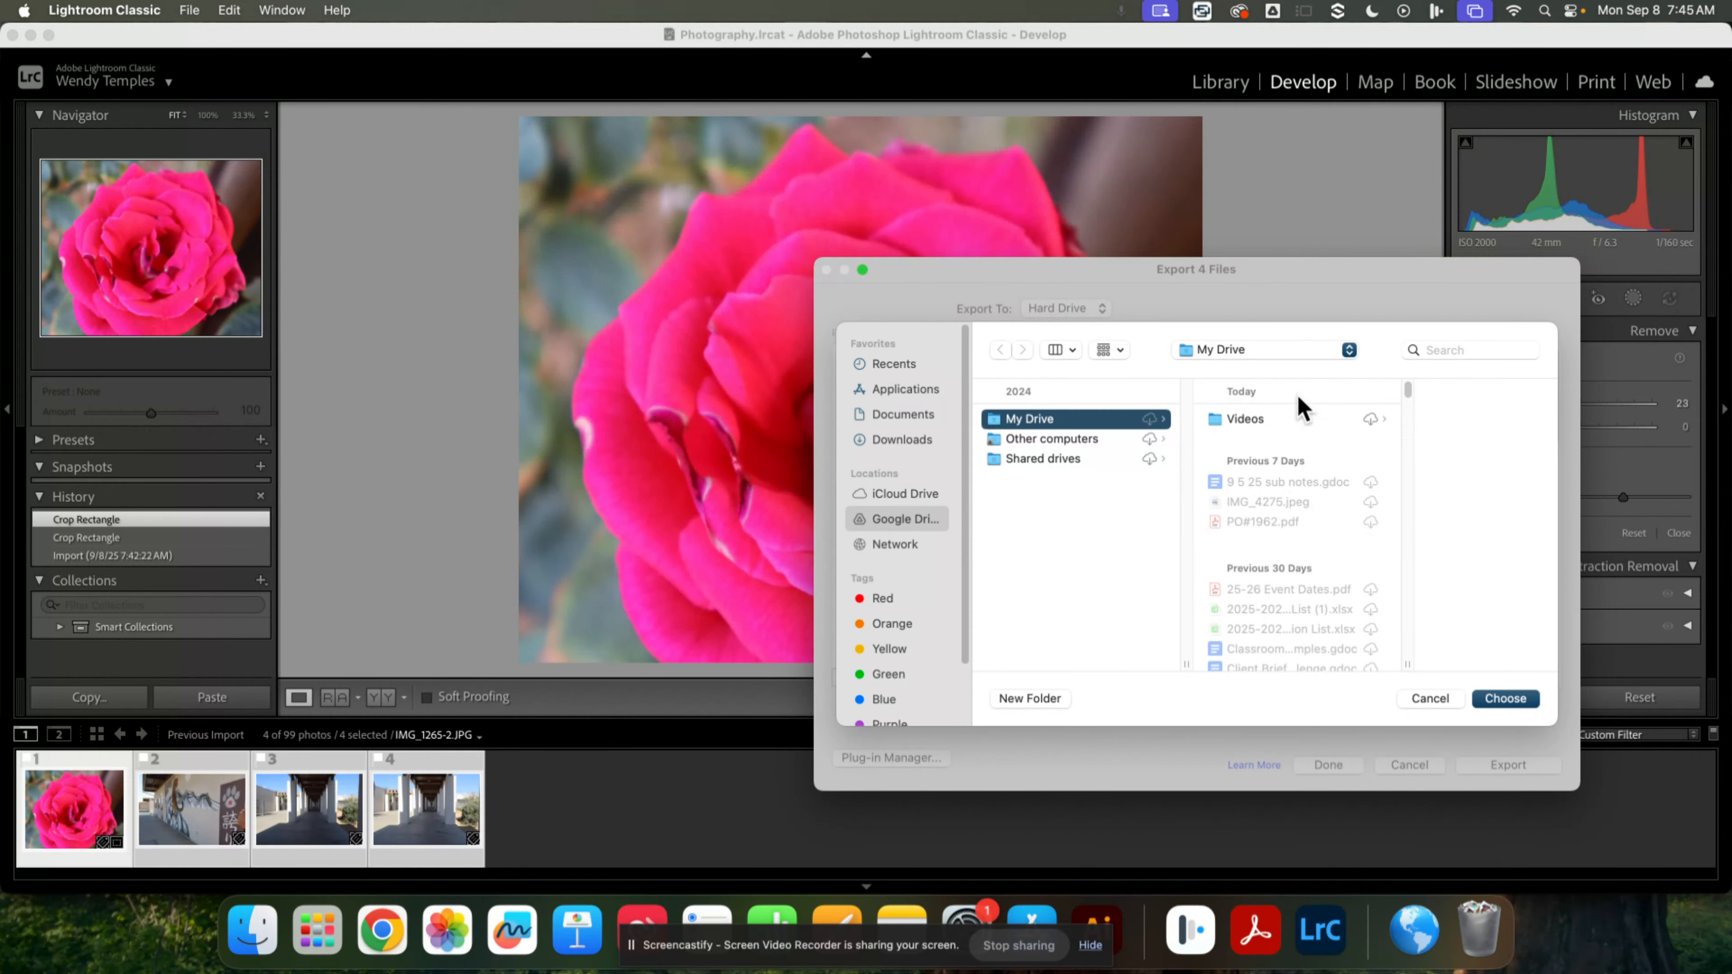
{"action": "left_click", "coordinate": [1477, 351]}
{"action": "type", "text": "phot"}
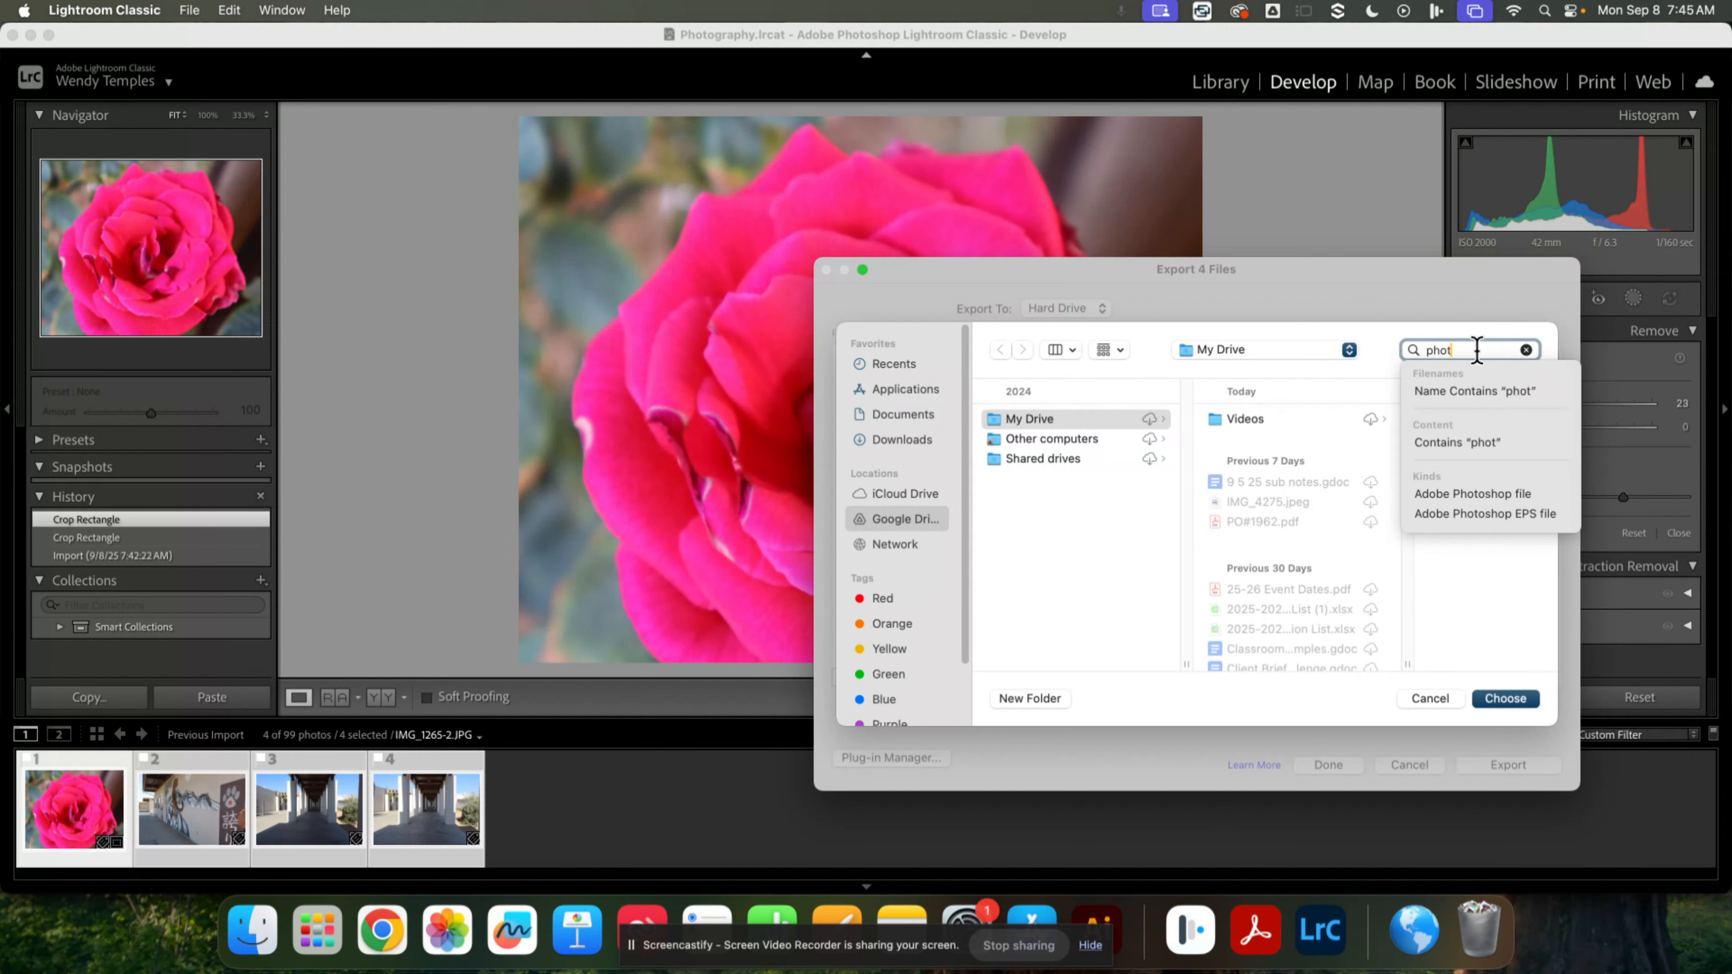
{"action": "type", "text": "o class"}
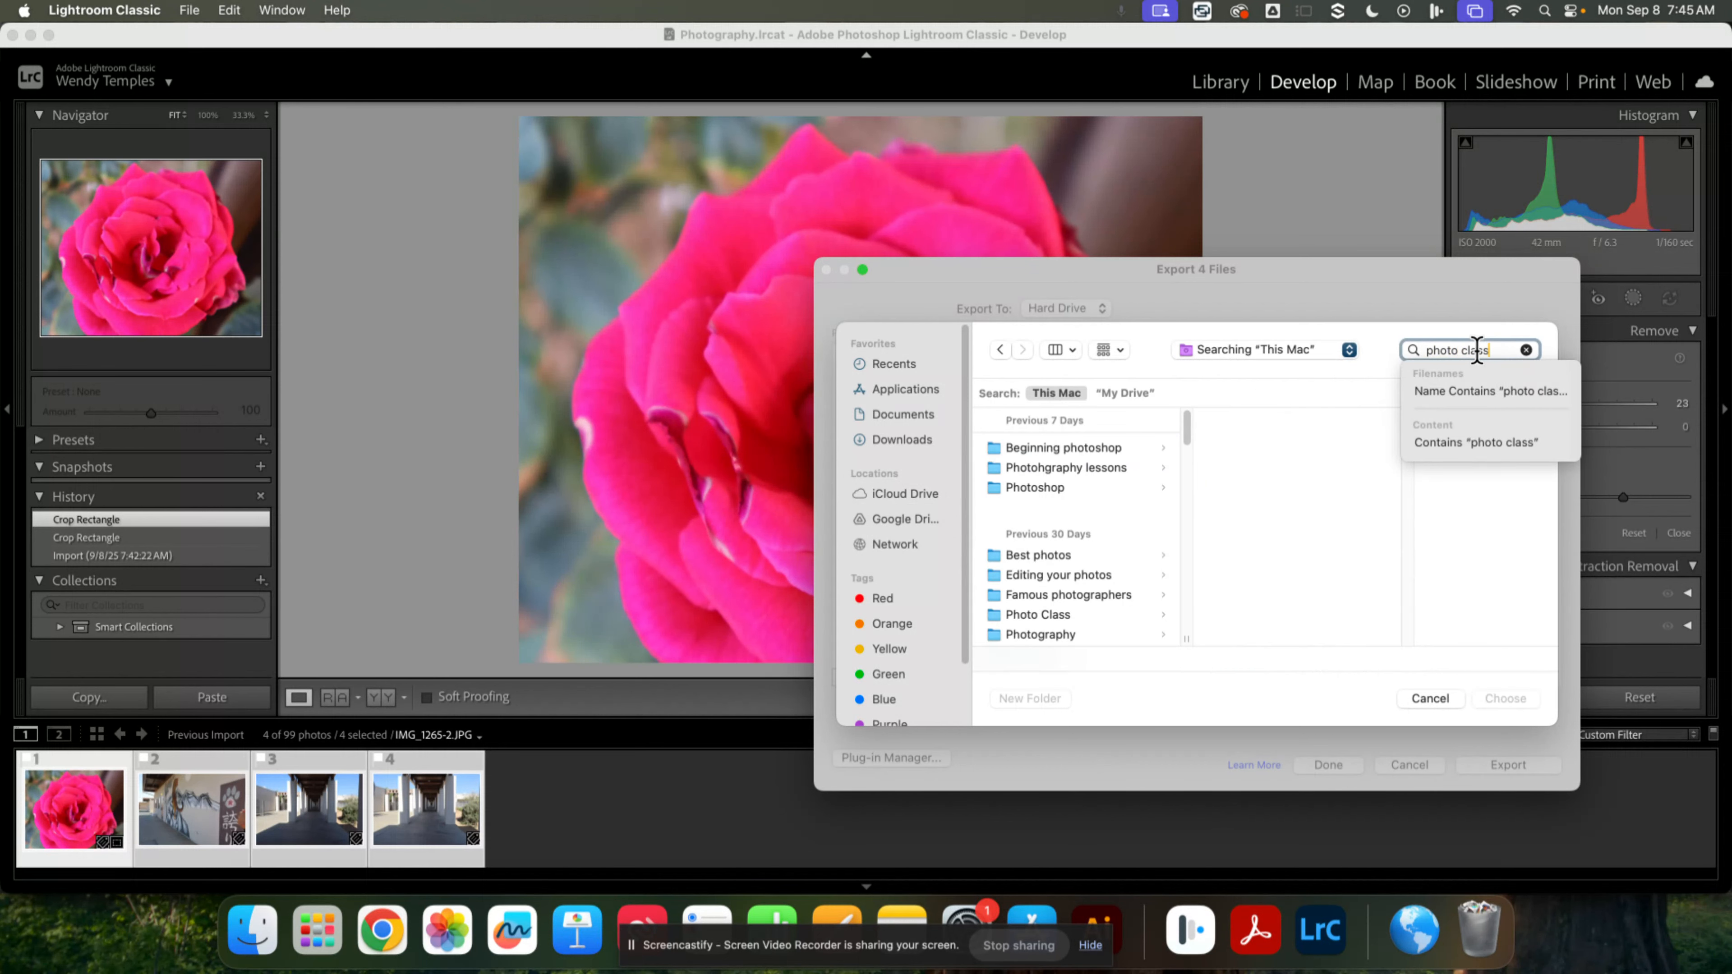
{"action": "left_click", "coordinate": [1034, 456]}
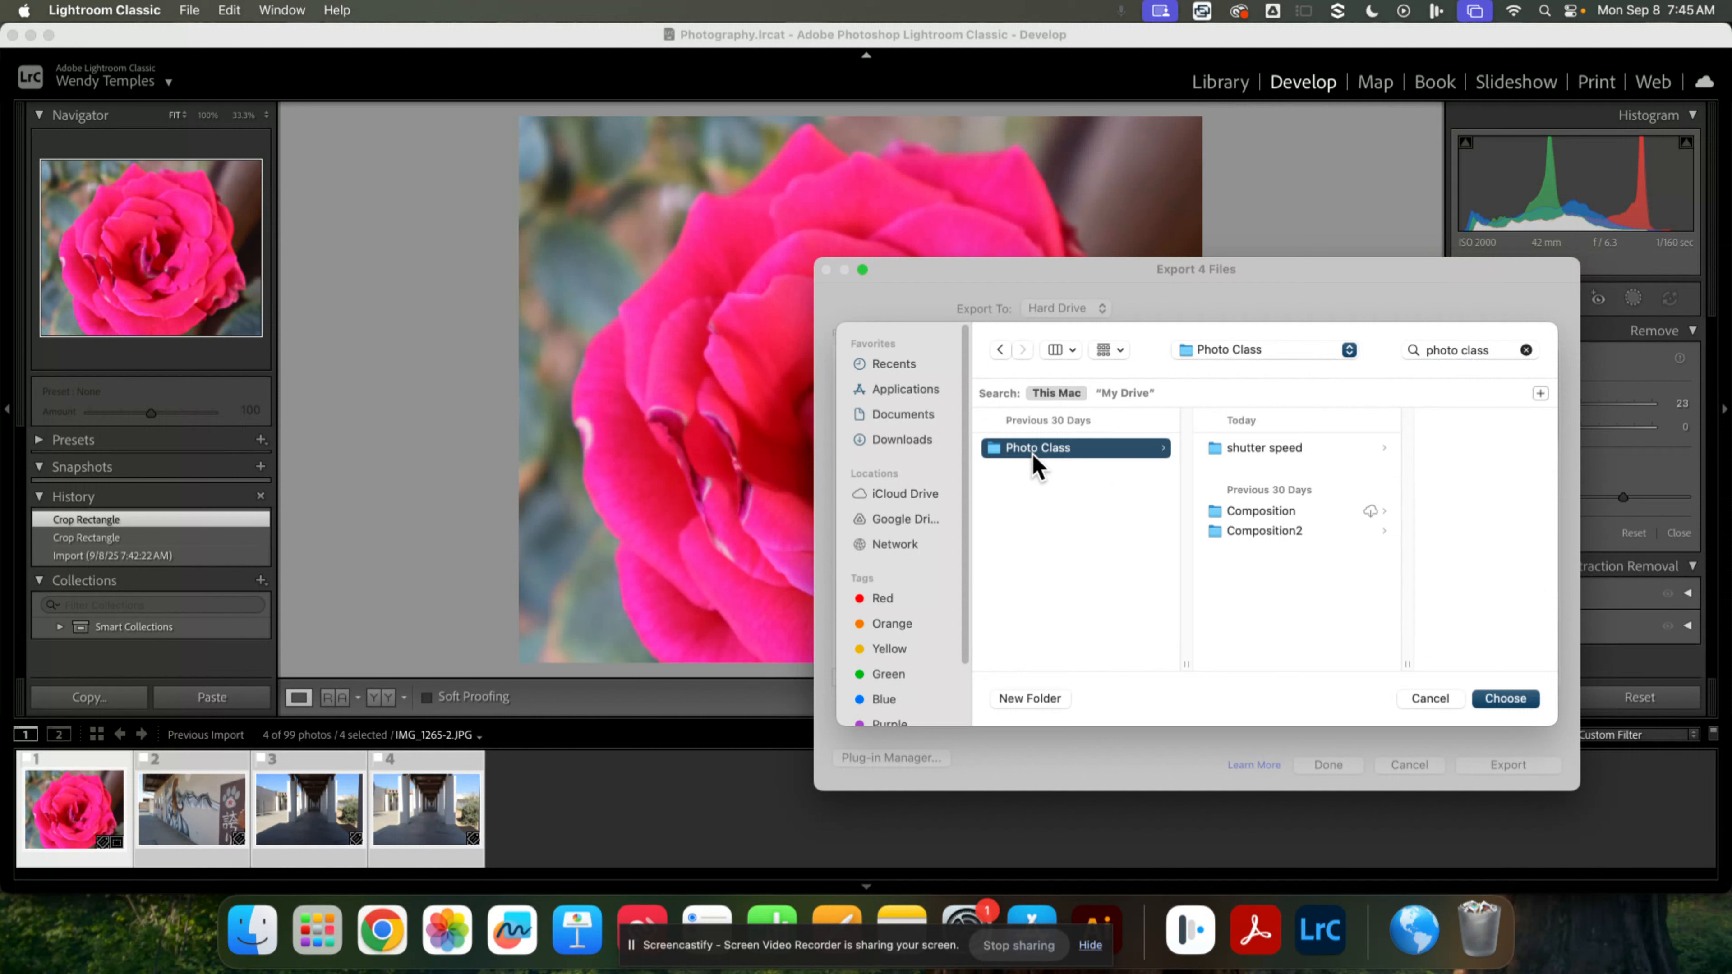
{"action": "left_click", "coordinate": [1243, 447]}
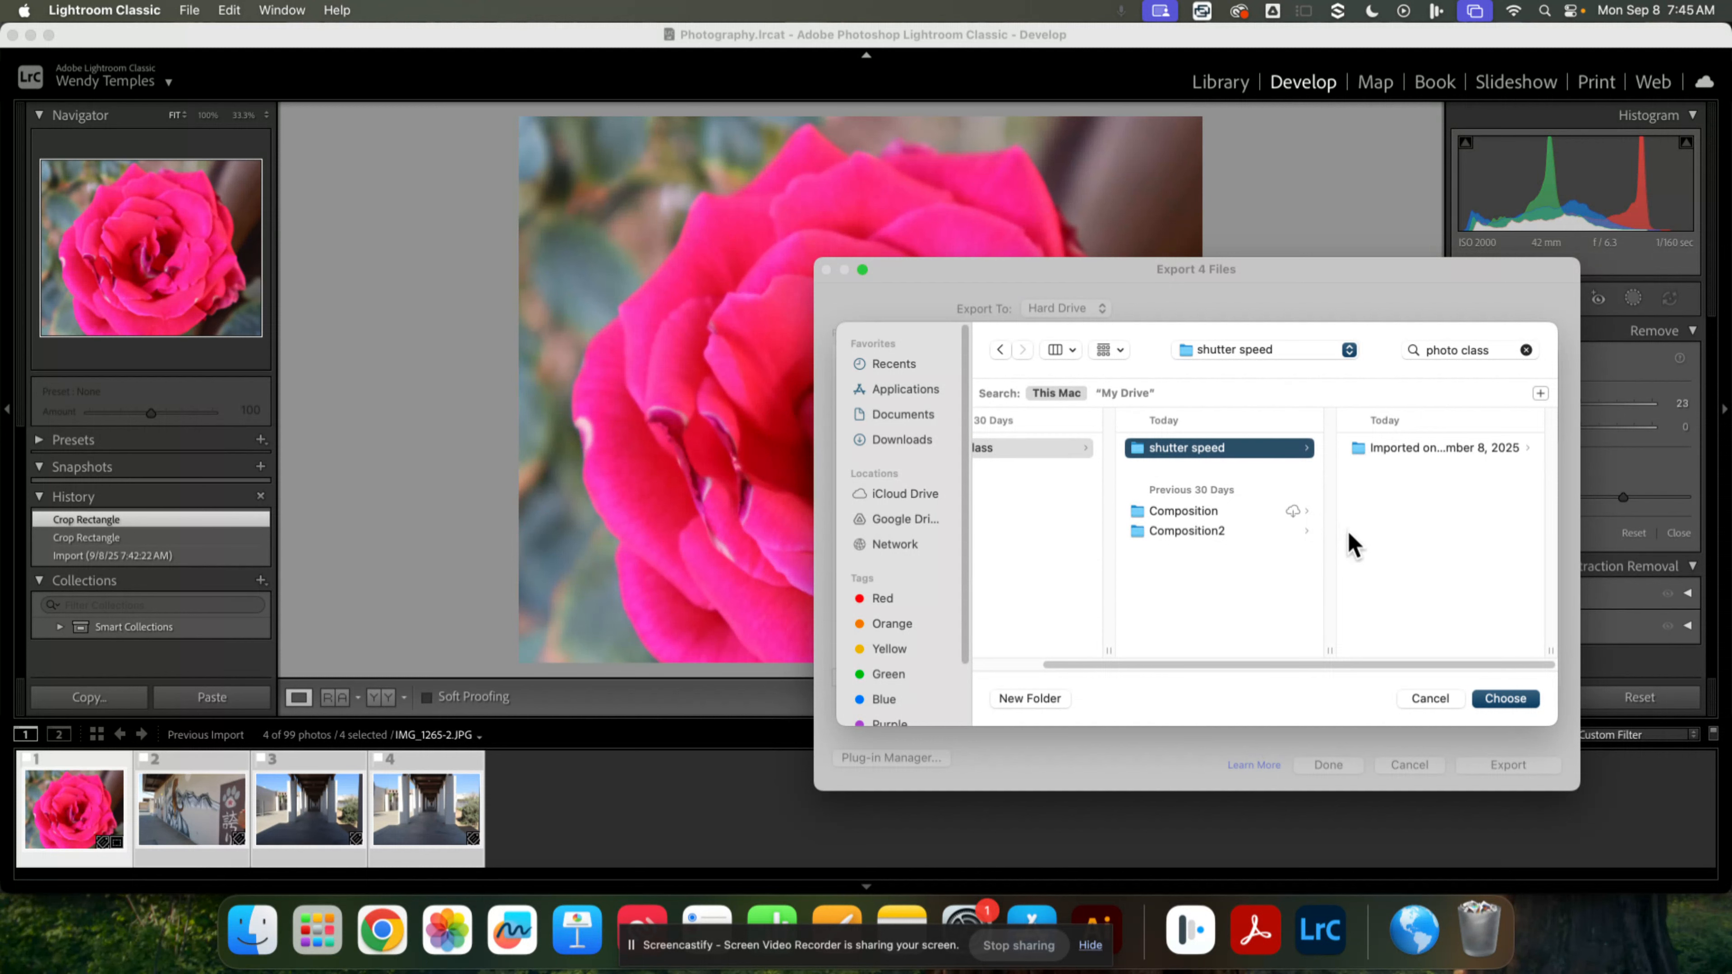
Create a new folder named "edits" inside shutter speed and choose it as the export destination.
{"action": "left_click", "coordinate": [1054, 706]}
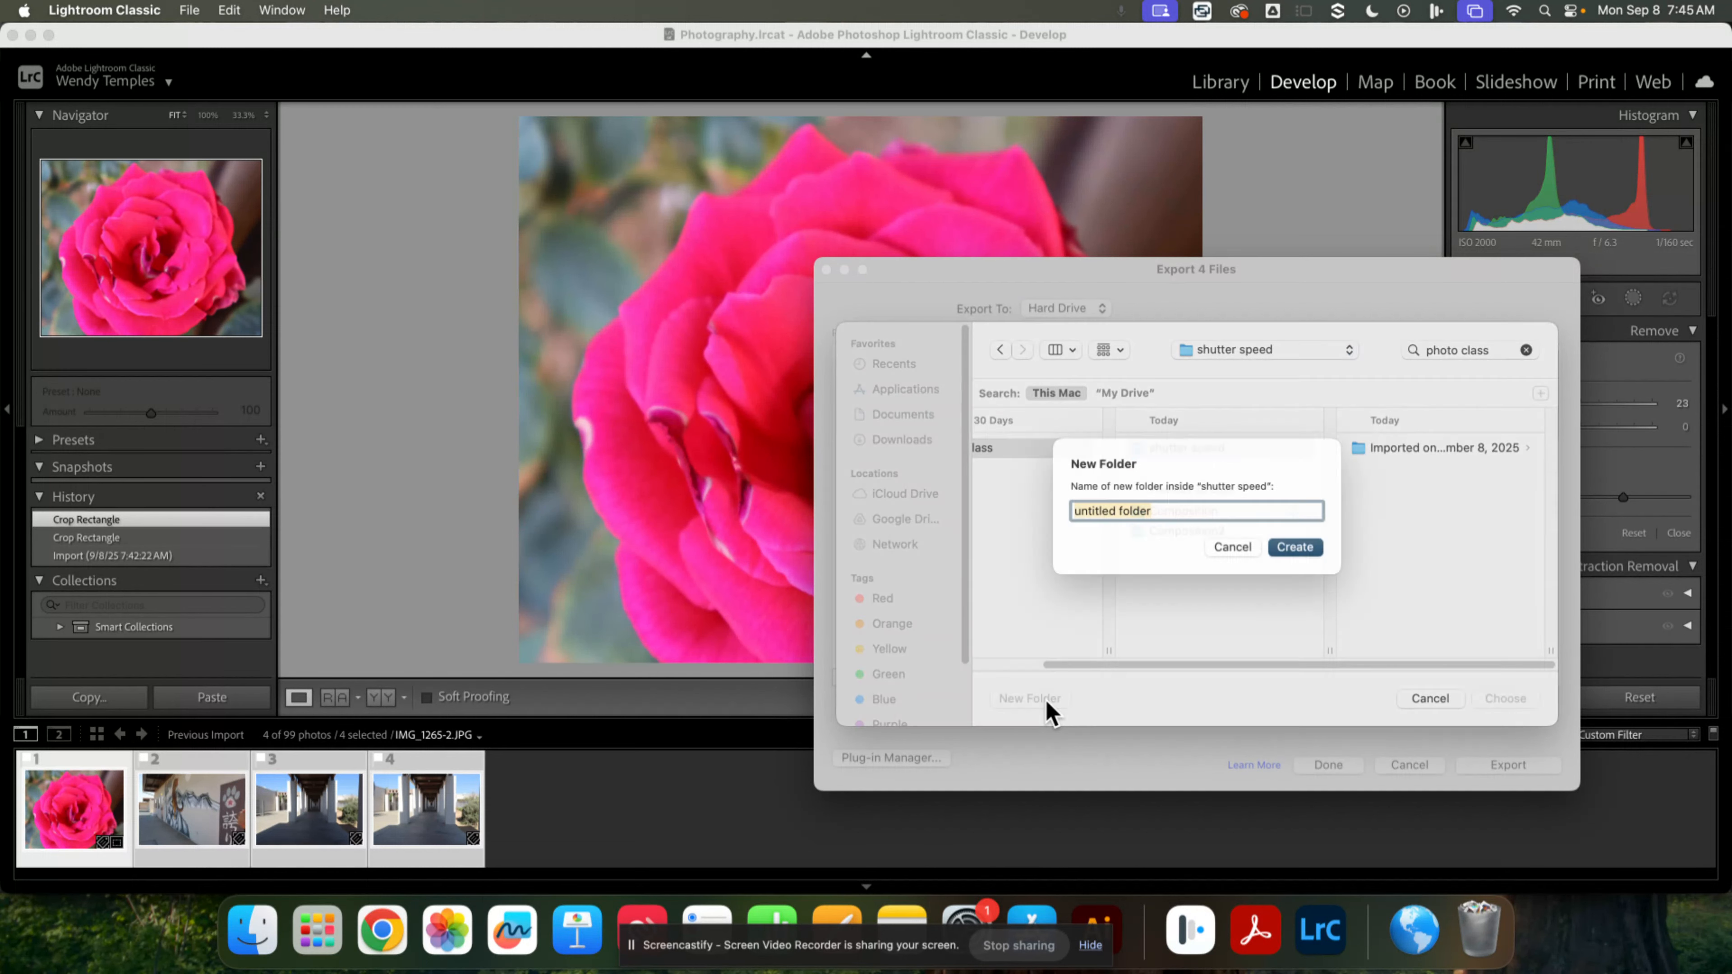
{"action": "type", "text": "edits"}
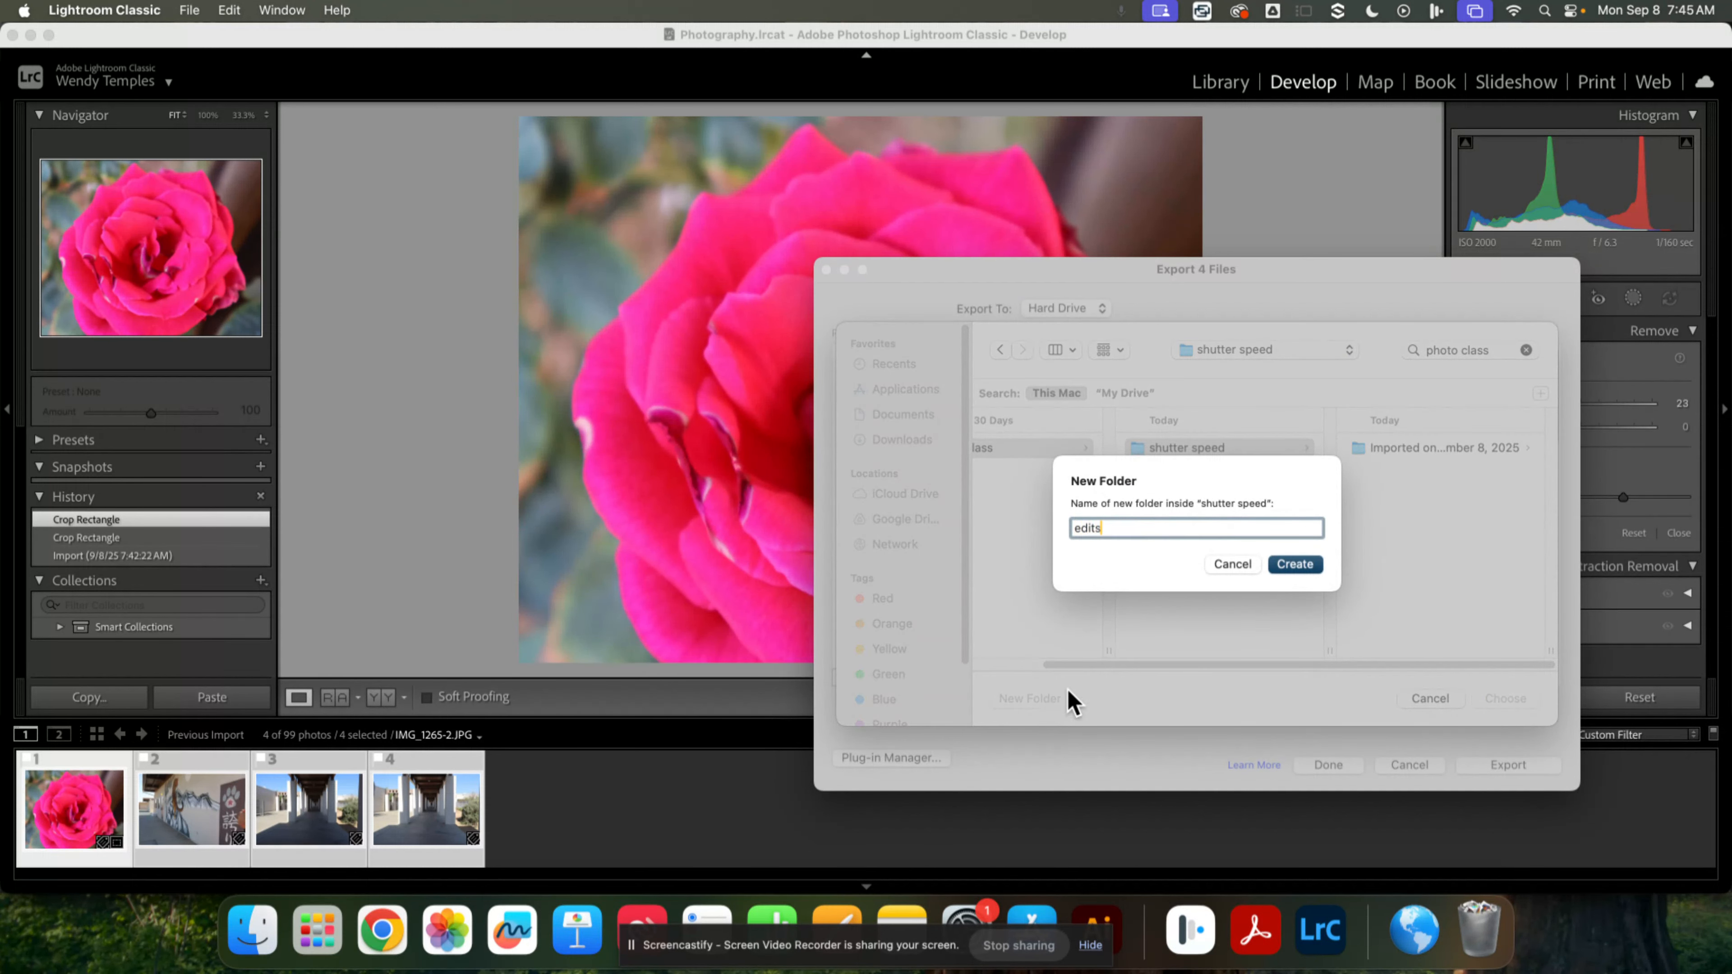
{"action": "left_click", "coordinate": [1295, 566]}
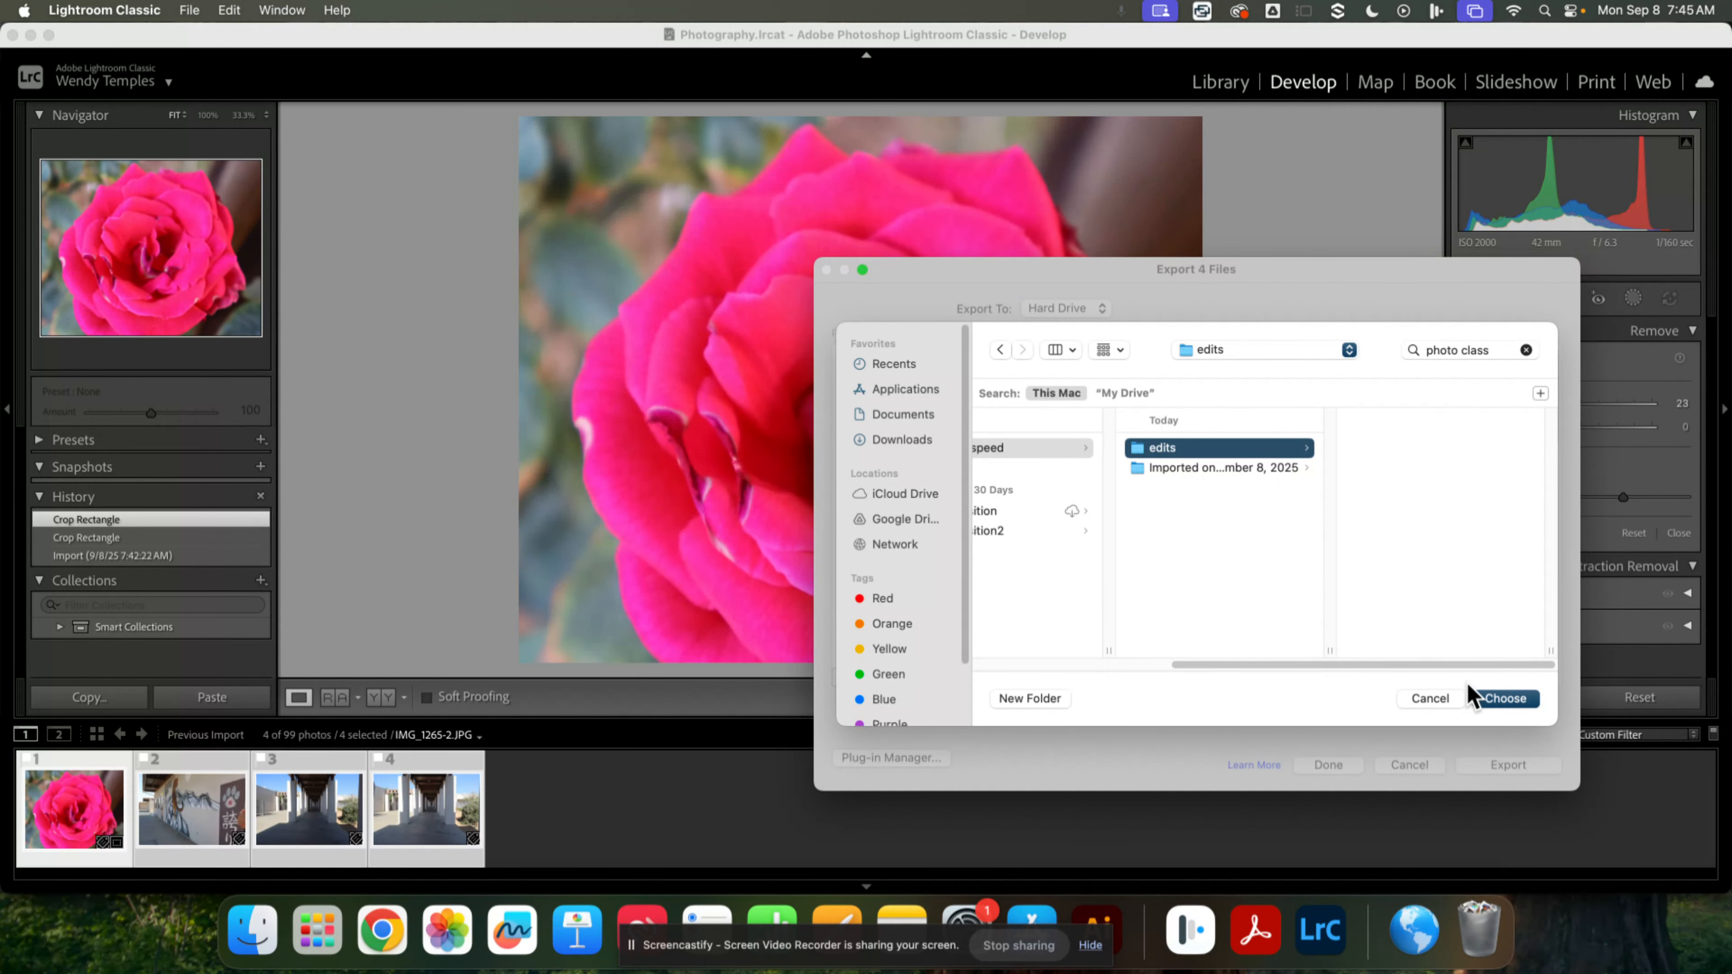
{"action": "left_click", "coordinate": [1490, 701]}
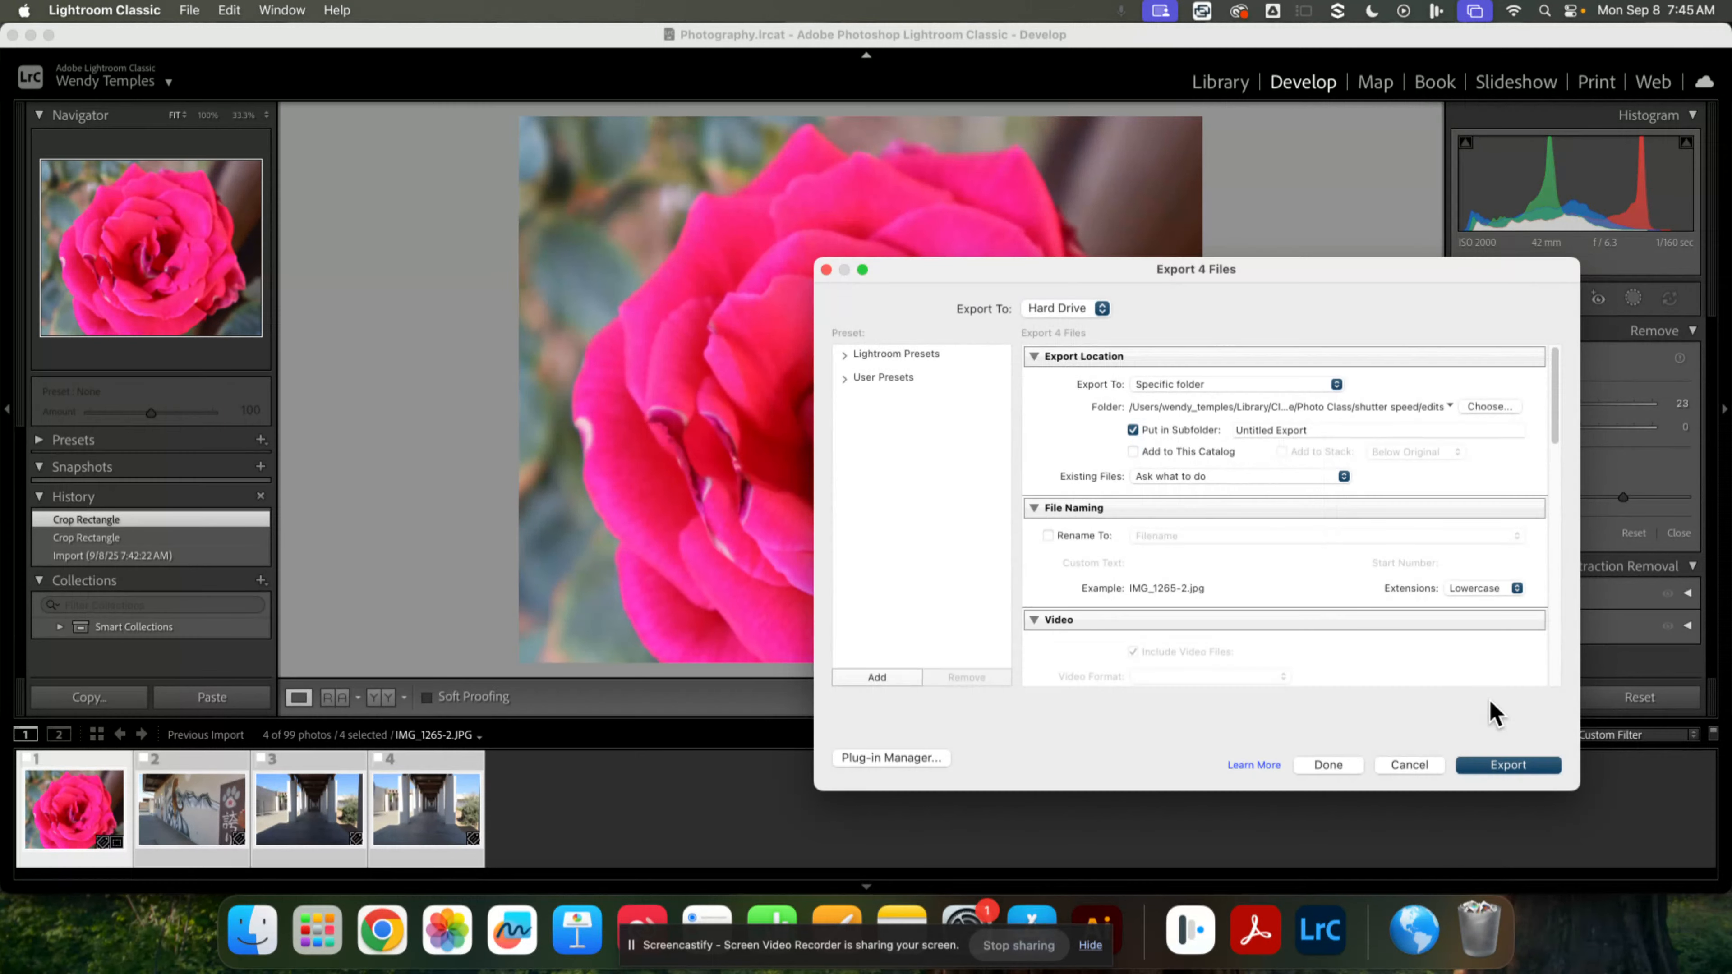
Turn on renaming of the exported files with Custom Name, using the photographer's initial and surname followed by "_shutter speed" as custom text.
{"action": "left_click", "coordinate": [1067, 537]}
{"action": "left_click", "coordinate": [1167, 537]}
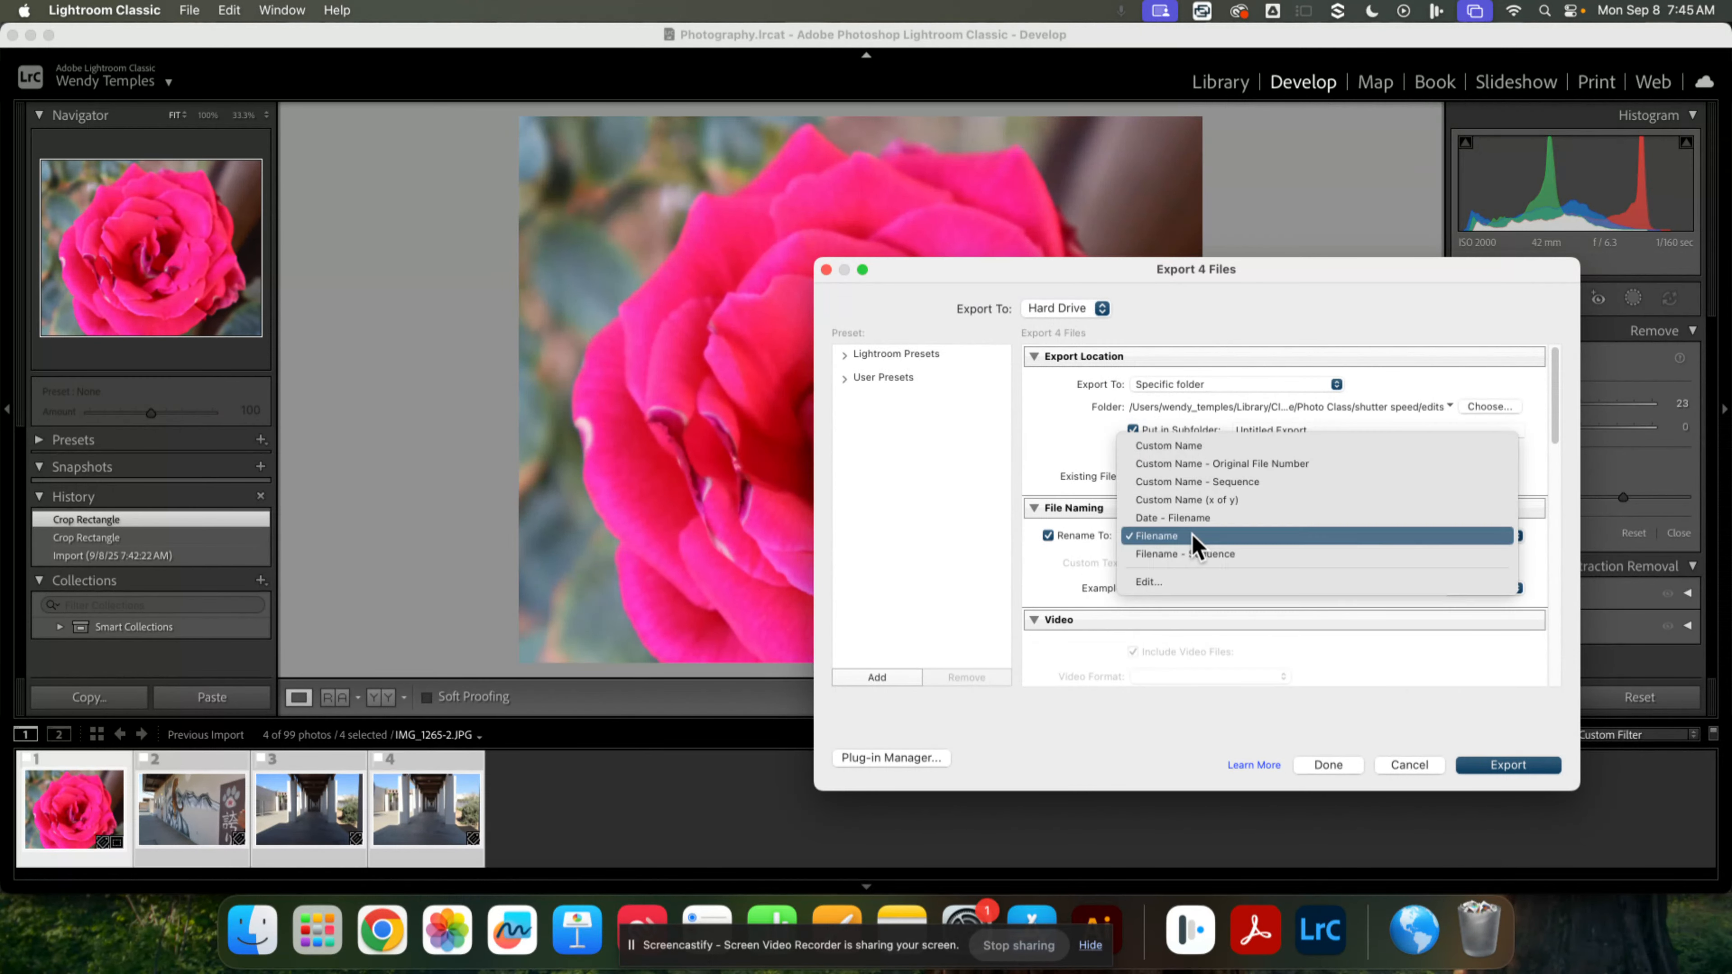
{"action": "left_click", "coordinate": [1192, 447]}
{"action": "left_click", "coordinate": [1158, 562]}
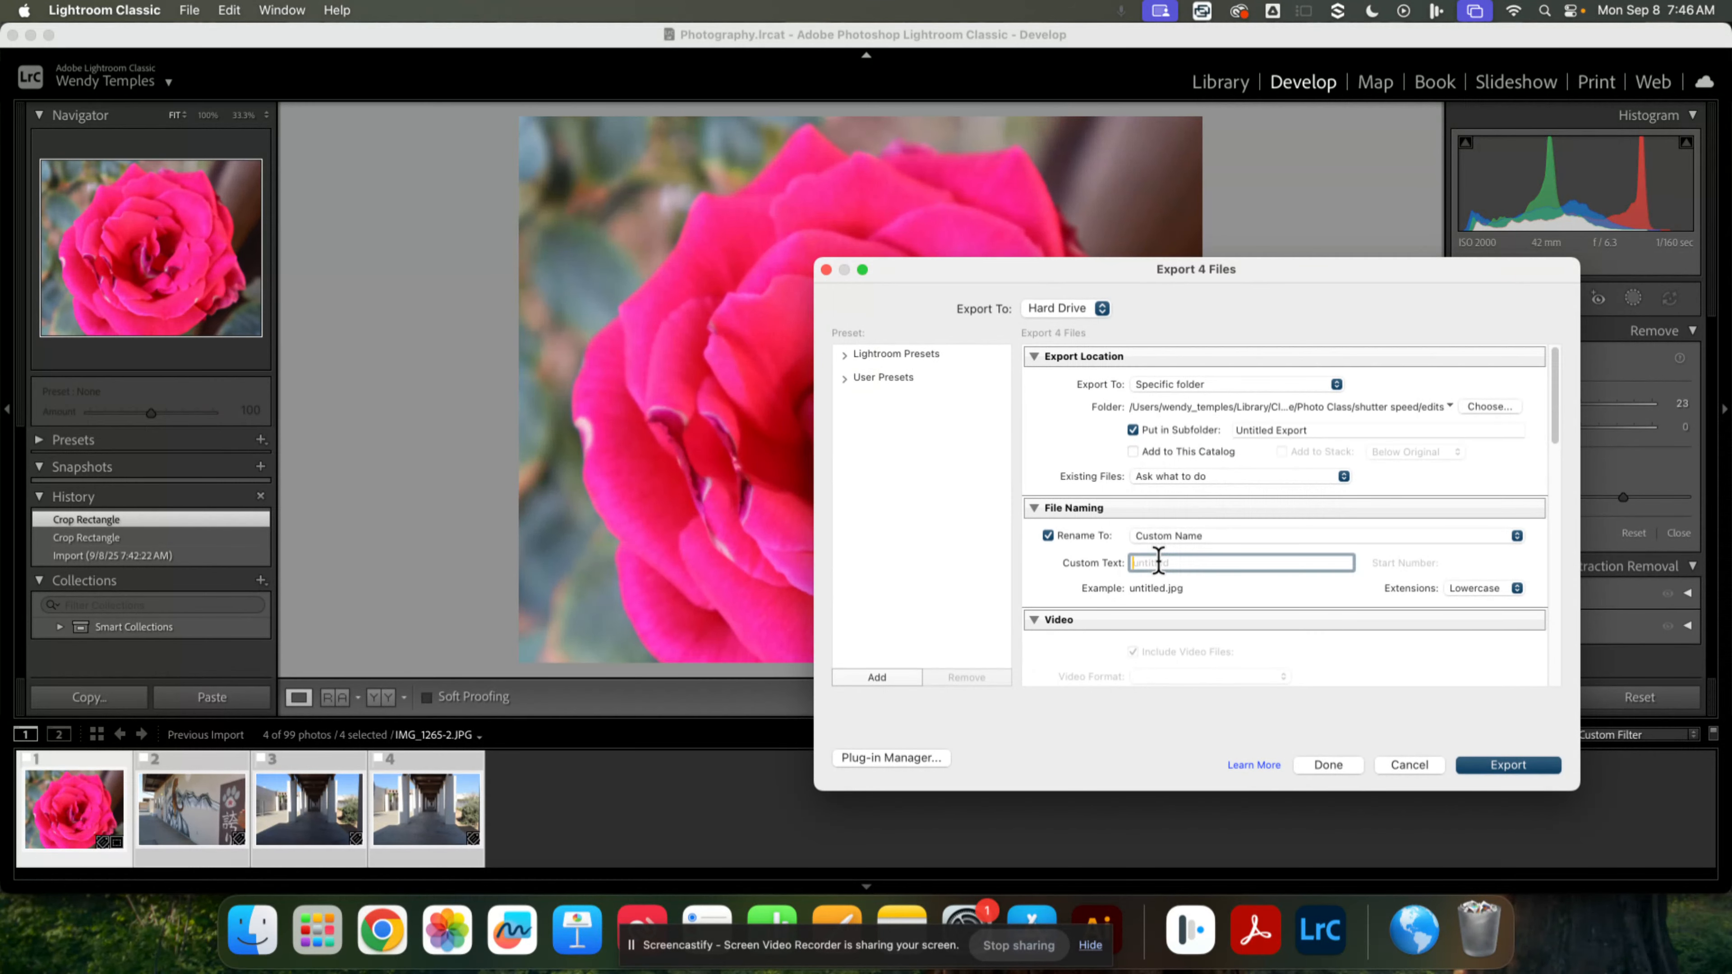
{"action": "type", "text": "wtemples_shutter speed"}
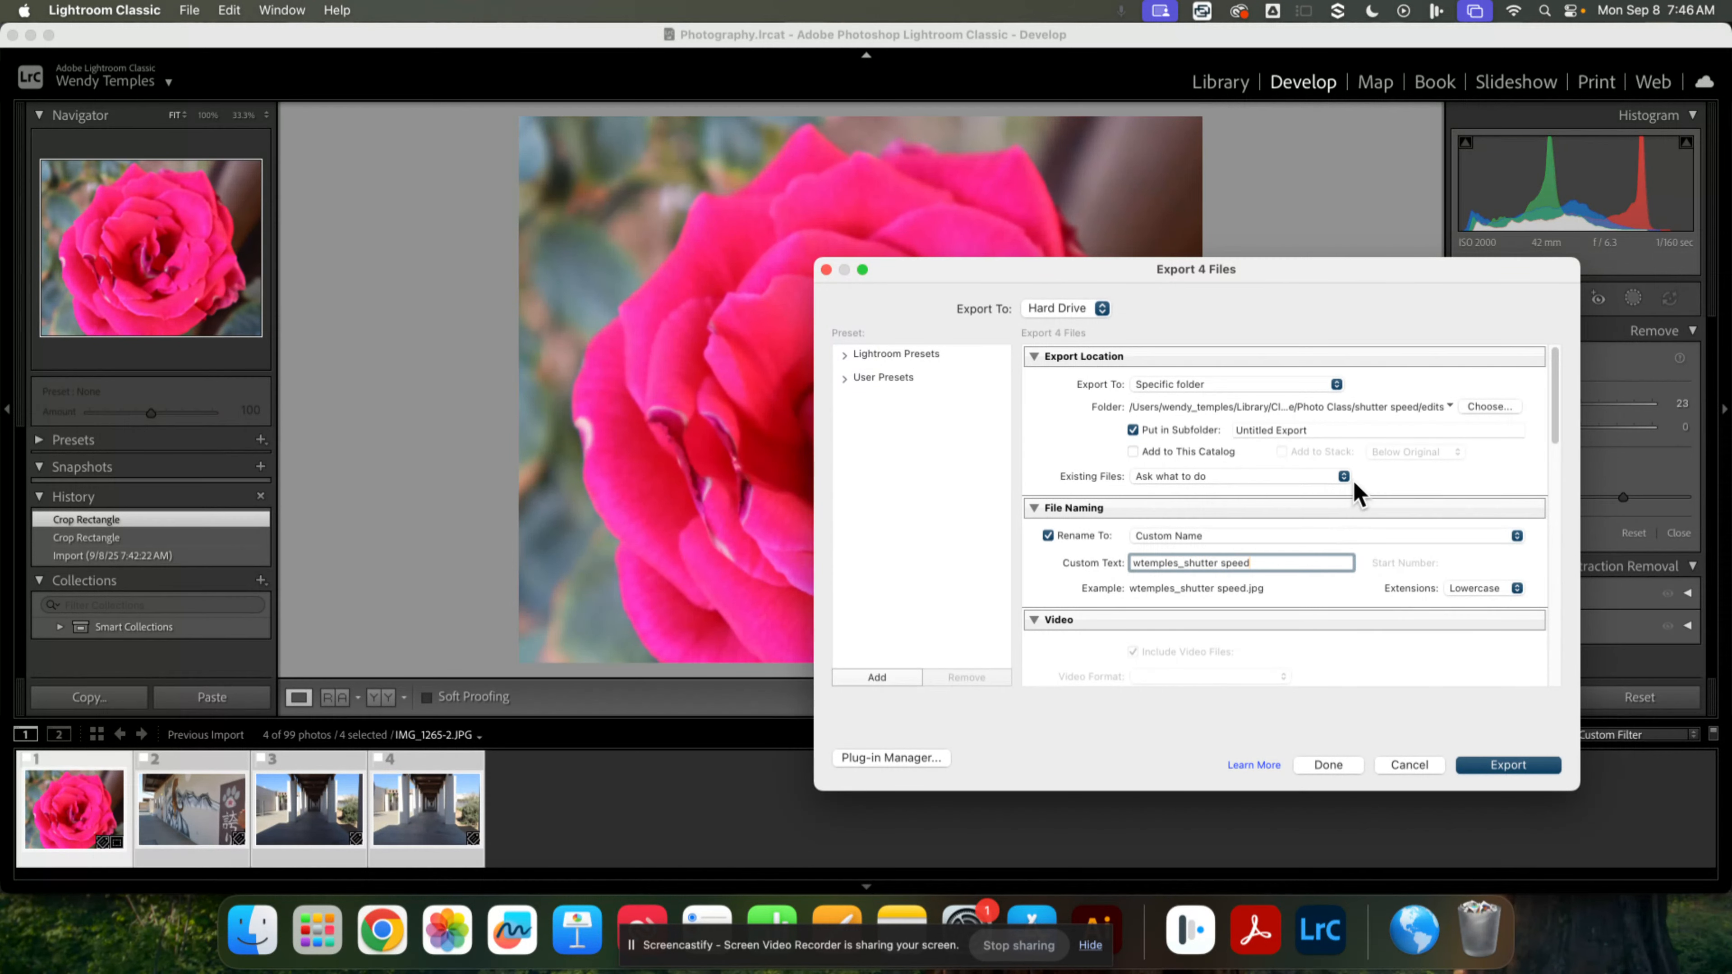
Check the remaining export settings down to Metadata and export the four photos.
{"action": "scroll", "coordinate": [1354, 486], "scroll_direction": "down", "scroll_amount": 5}
{"action": "scroll", "coordinate": [1293, 534], "scroll_direction": "down", "scroll_amount": 8}
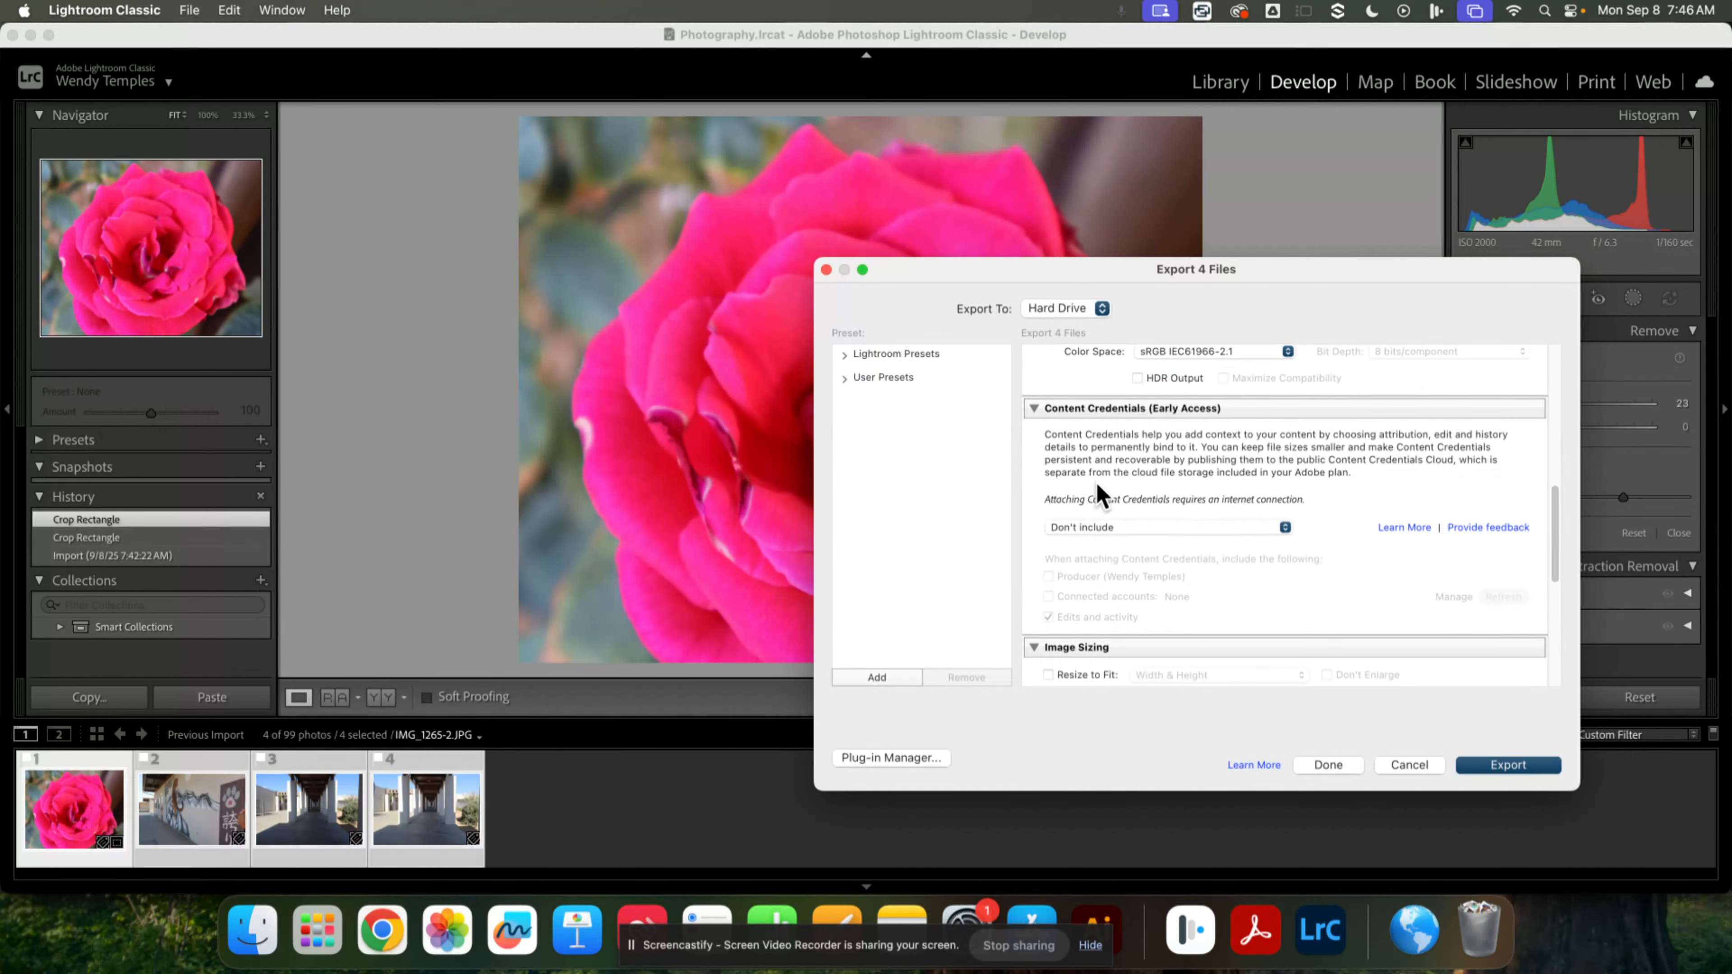
{"action": "scroll", "coordinate": [1381, 468], "scroll_direction": "down", "scroll_amount": 1}
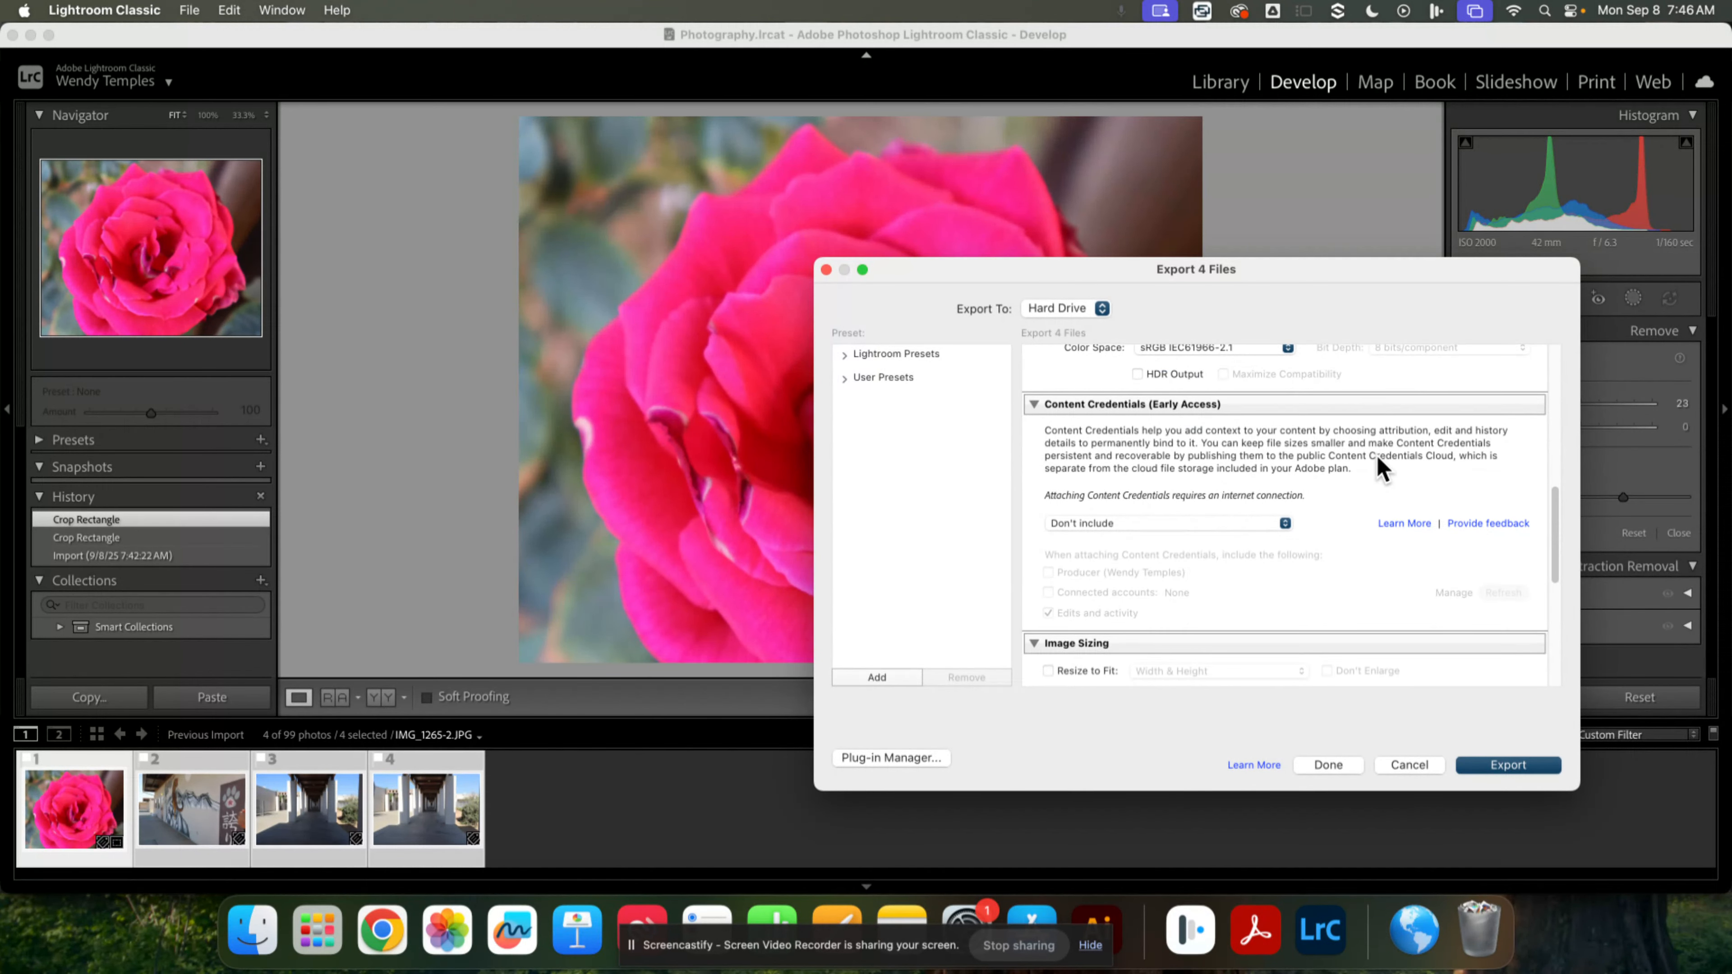
{"action": "scroll", "coordinate": [1387, 455], "scroll_direction": "down", "scroll_amount": 2}
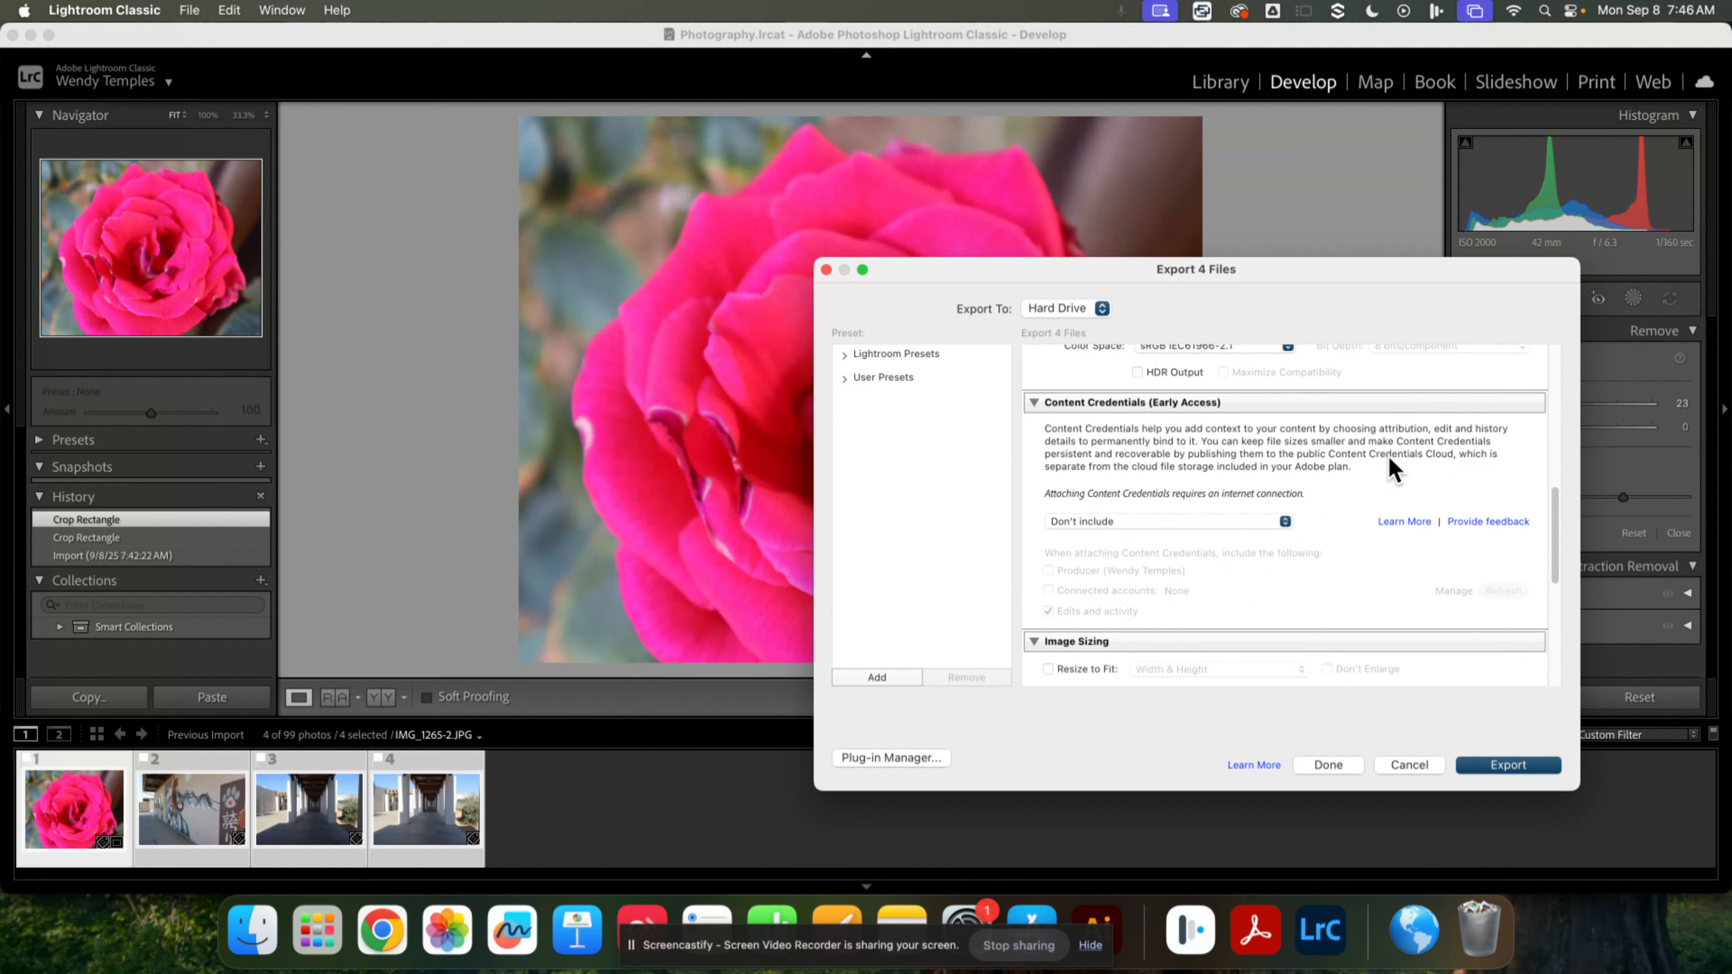
{"action": "scroll", "coordinate": [1391, 460], "scroll_direction": "down", "scroll_amount": 5}
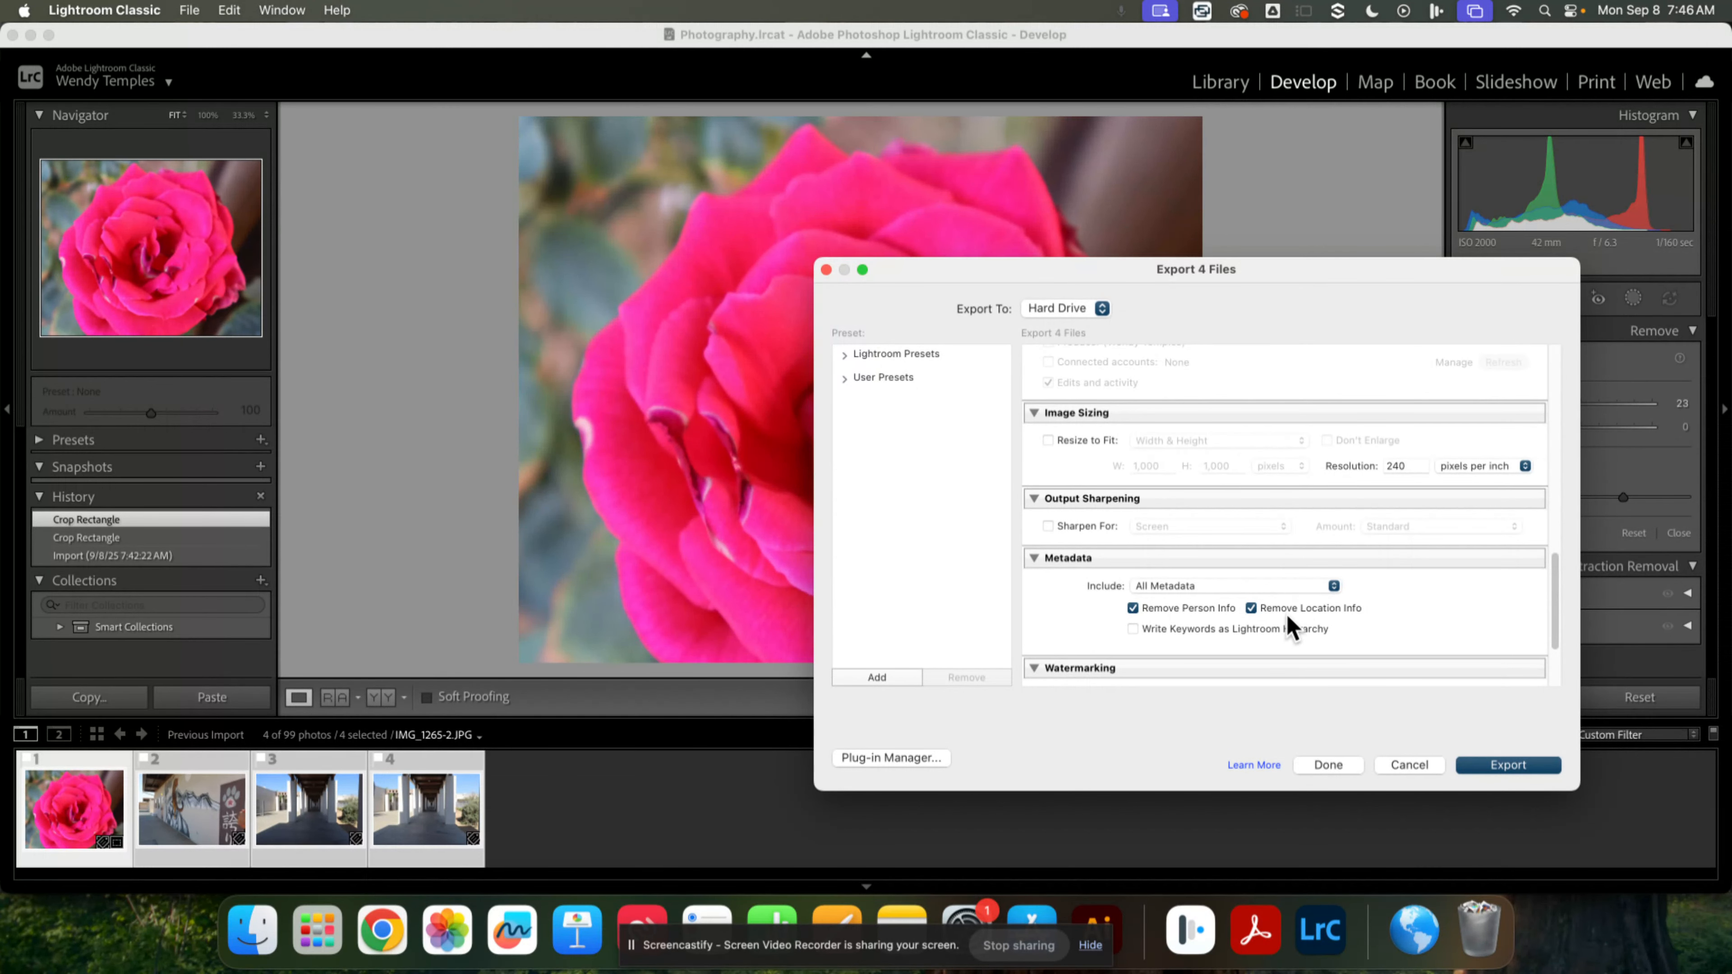
{"action": "left_click", "coordinate": [1500, 765]}
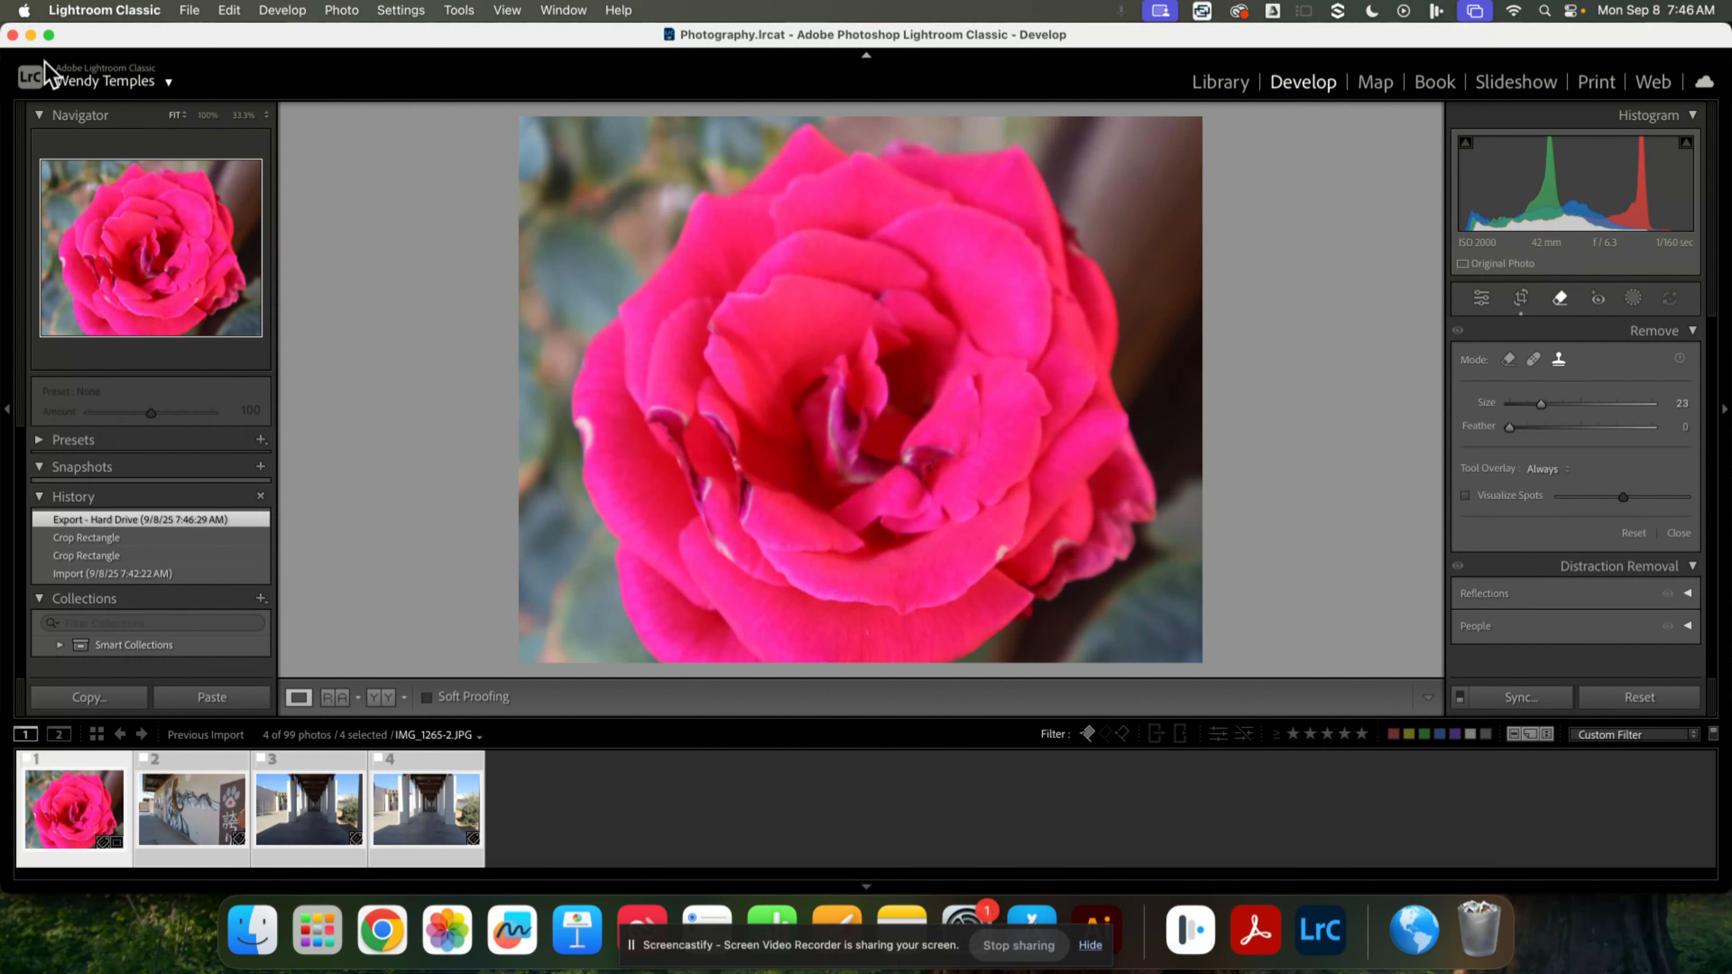
Quit Lightroom Classic, confirming the quit, and close the empty Notes window.
{"action": "left_click", "coordinate": [12, 35]}
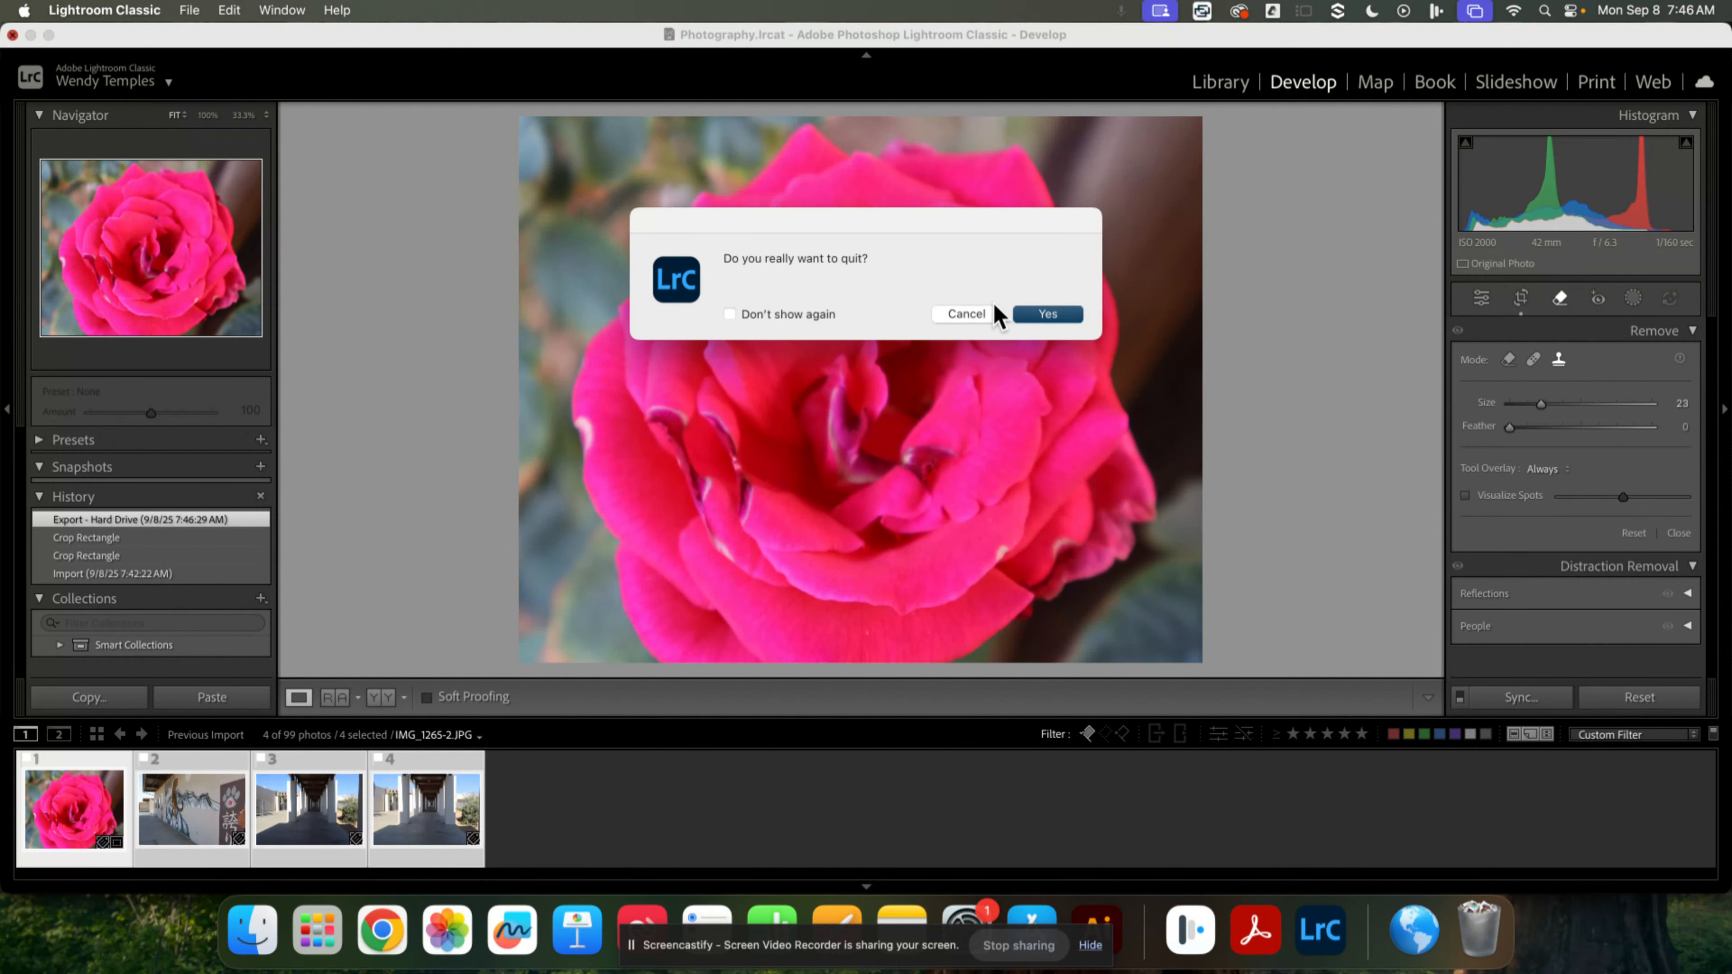
{"action": "left_click", "coordinate": [1037, 316]}
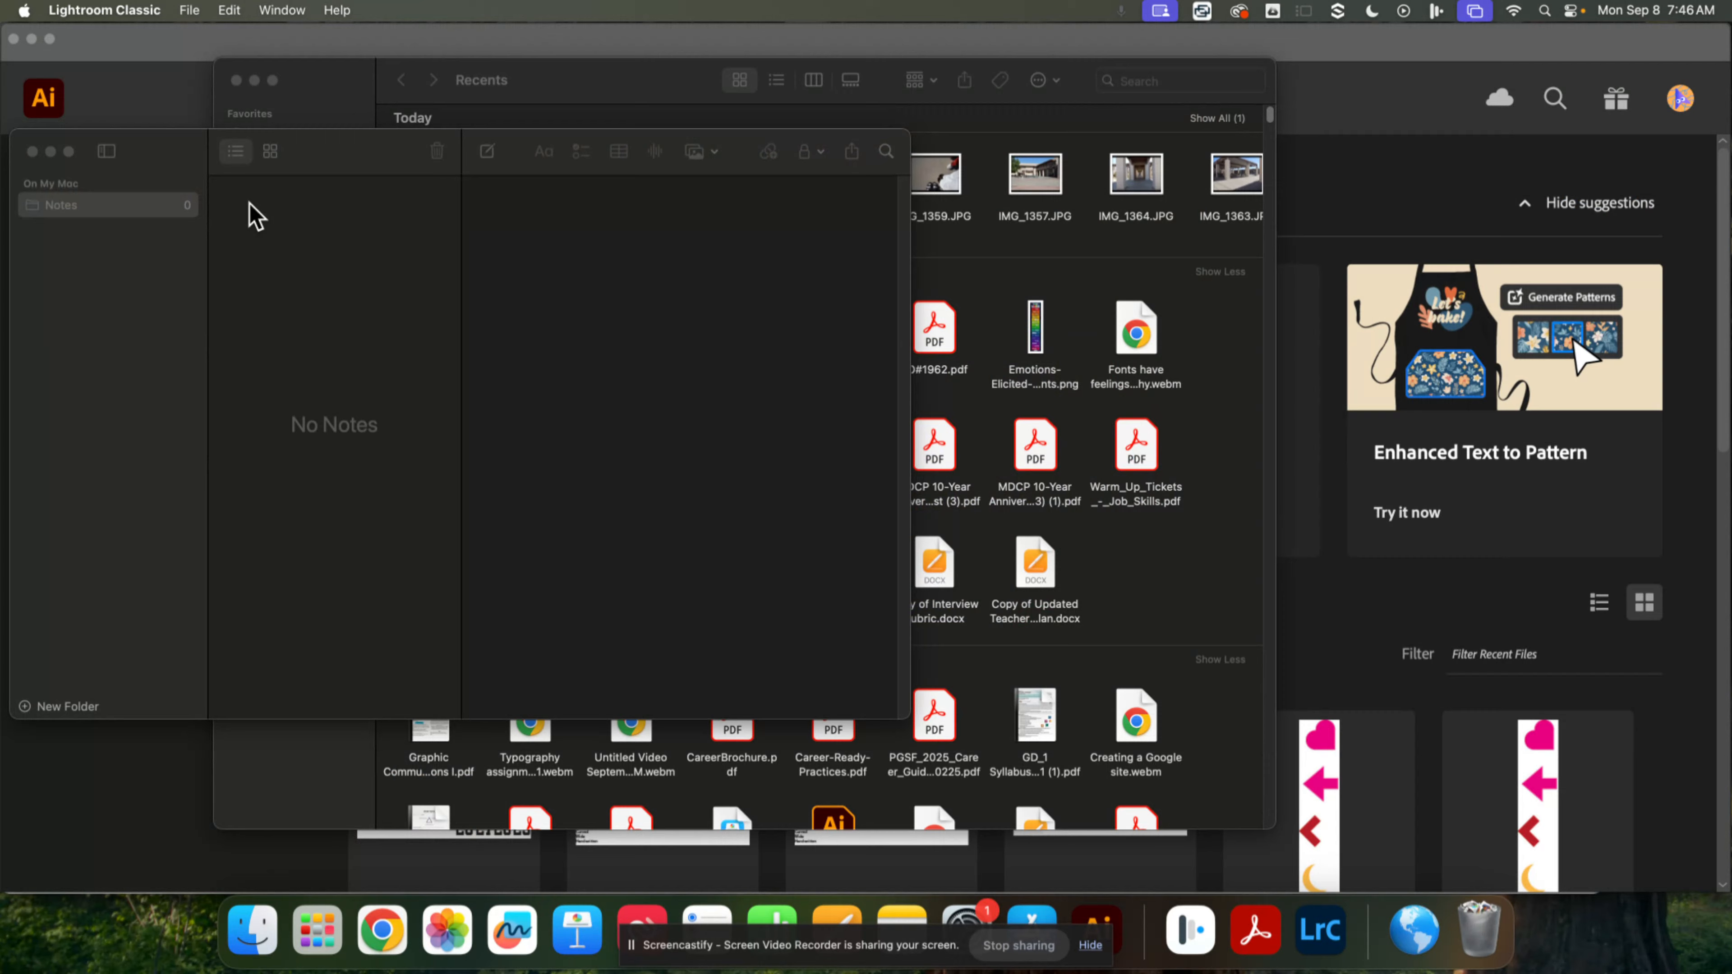
{"action": "left_click", "coordinate": [32, 151]}
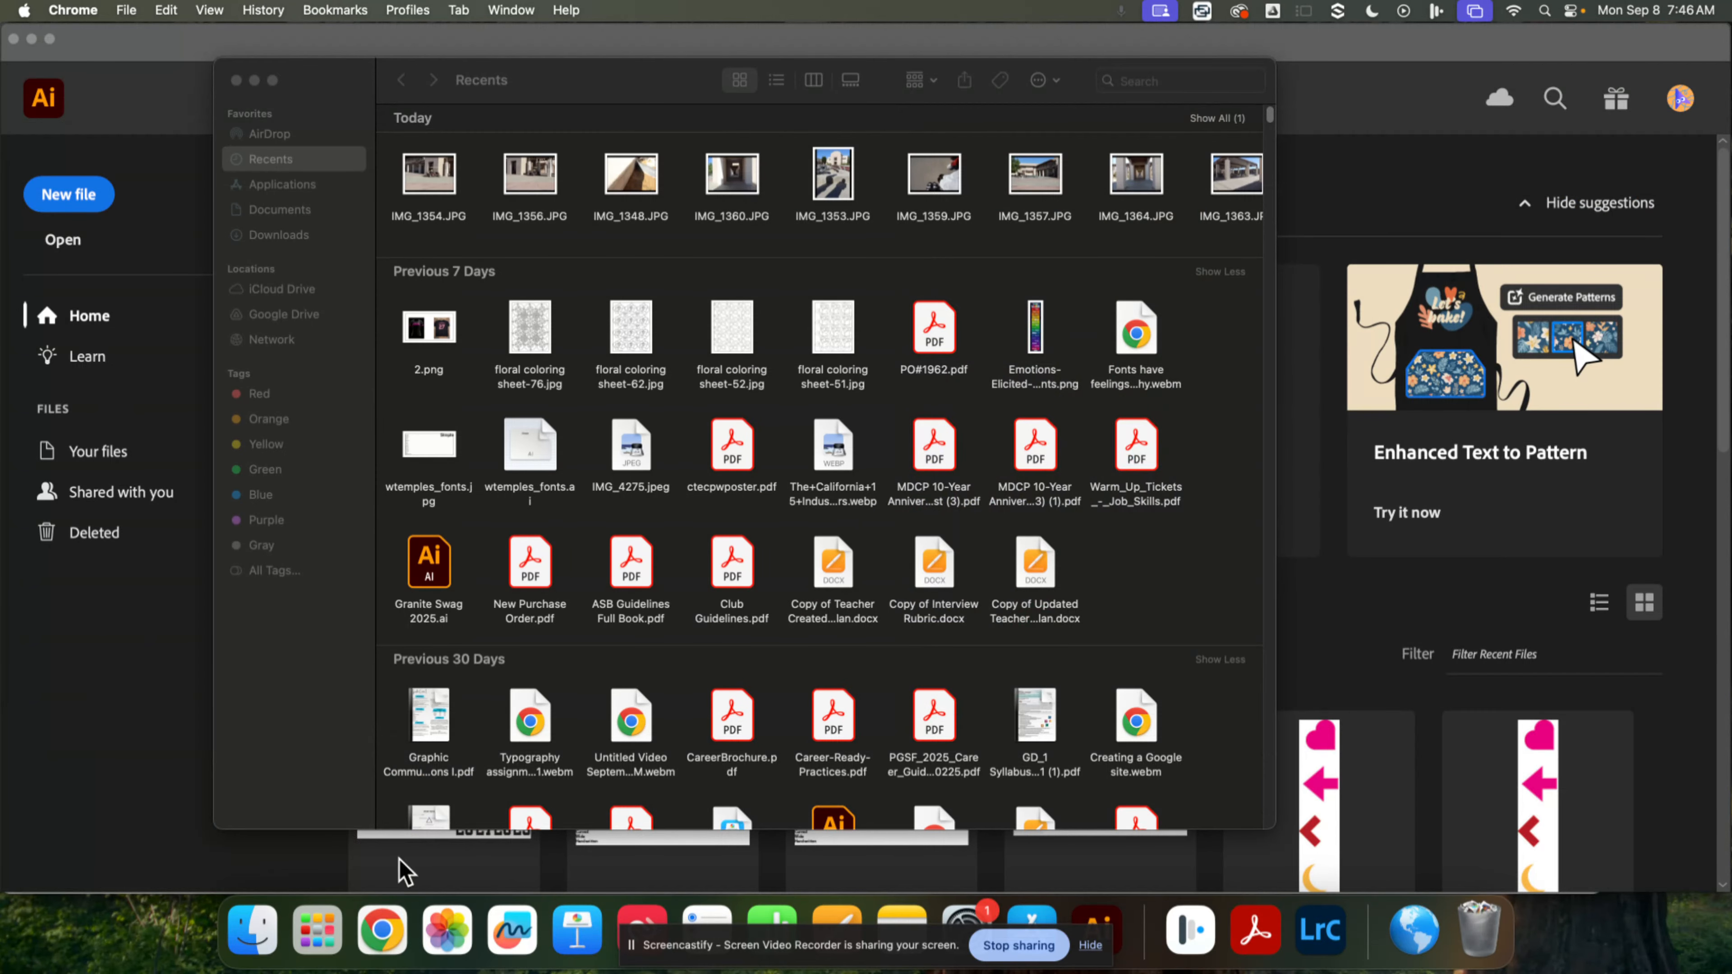
{"action": "left_click", "coordinate": [260, 946]}
{"action": "left_click", "coordinate": [403, 947]}
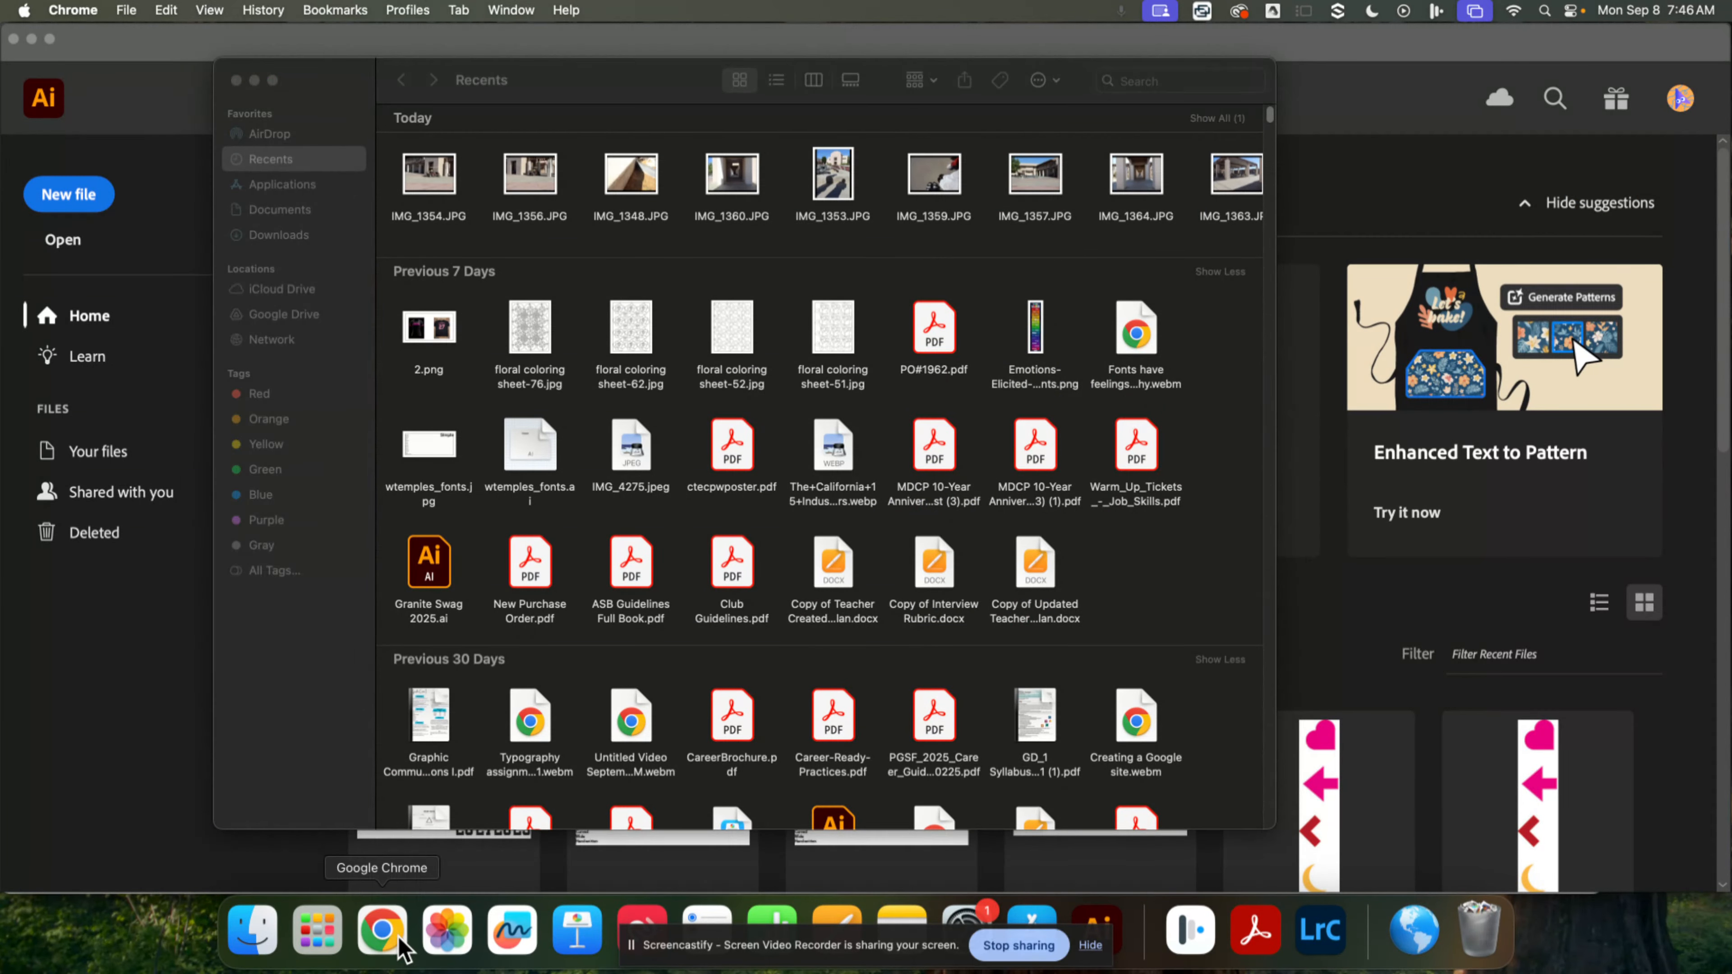
Switch to Google Drive in Chrome and open the shutter speed folder inside Photo Class in My Drive.
{"action": "left_click", "coordinate": [368, 926]}
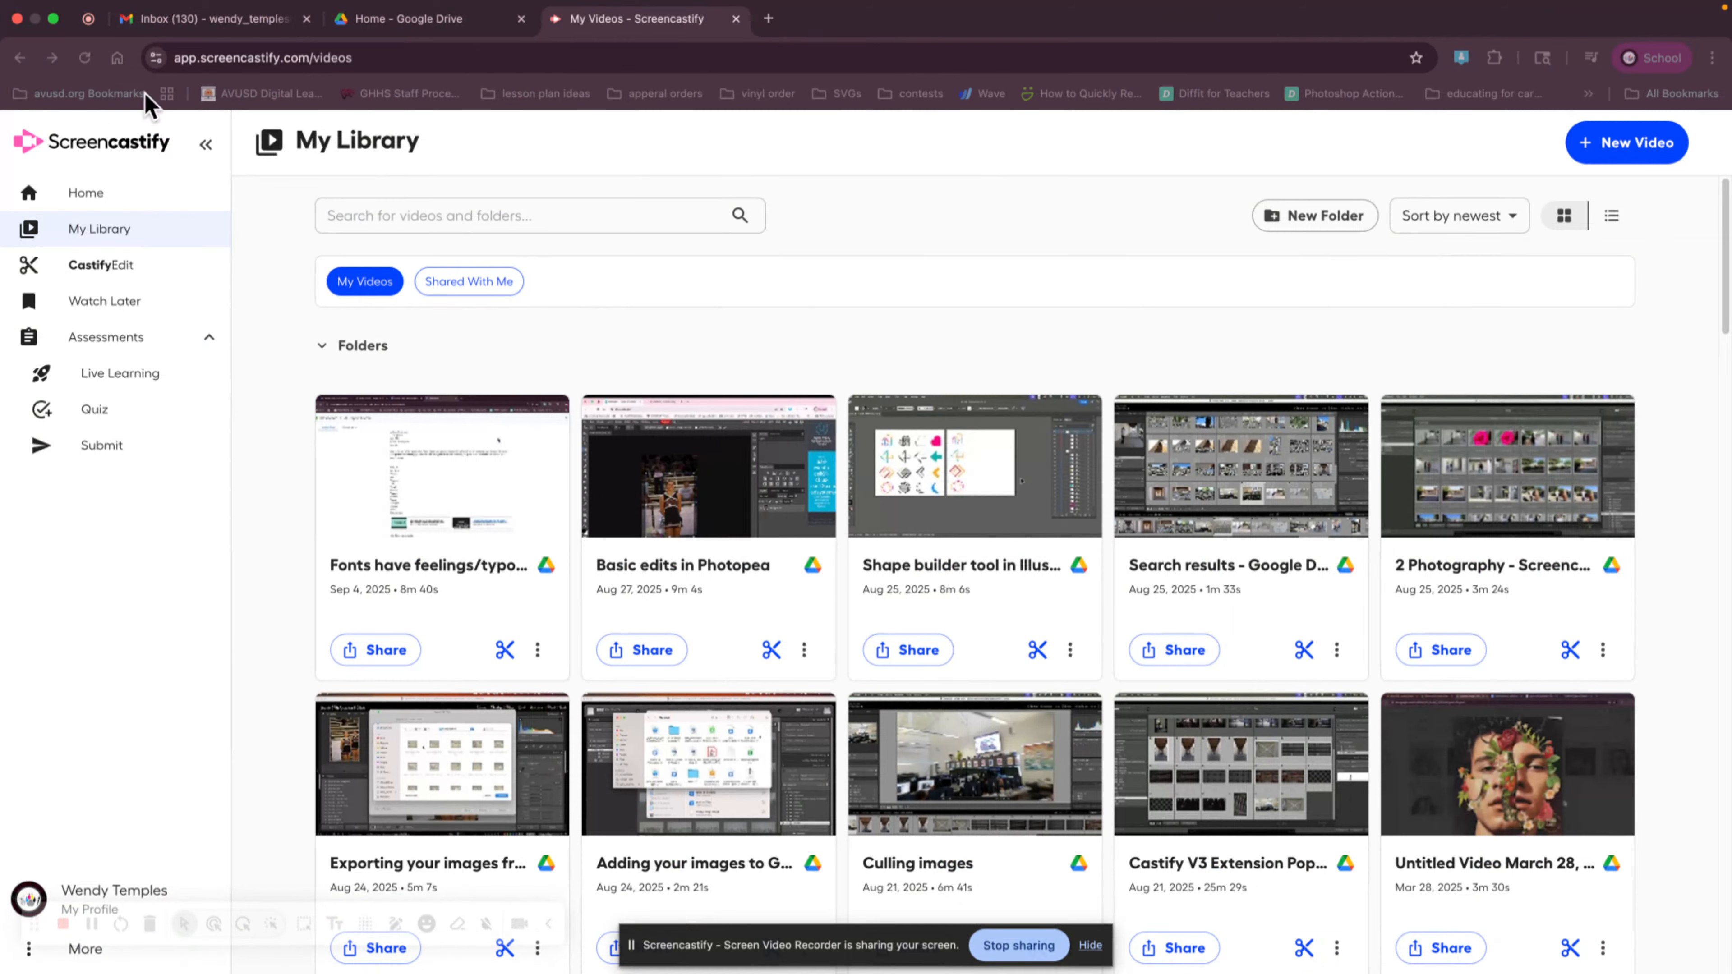
{"action": "left_click", "coordinate": [417, 24]}
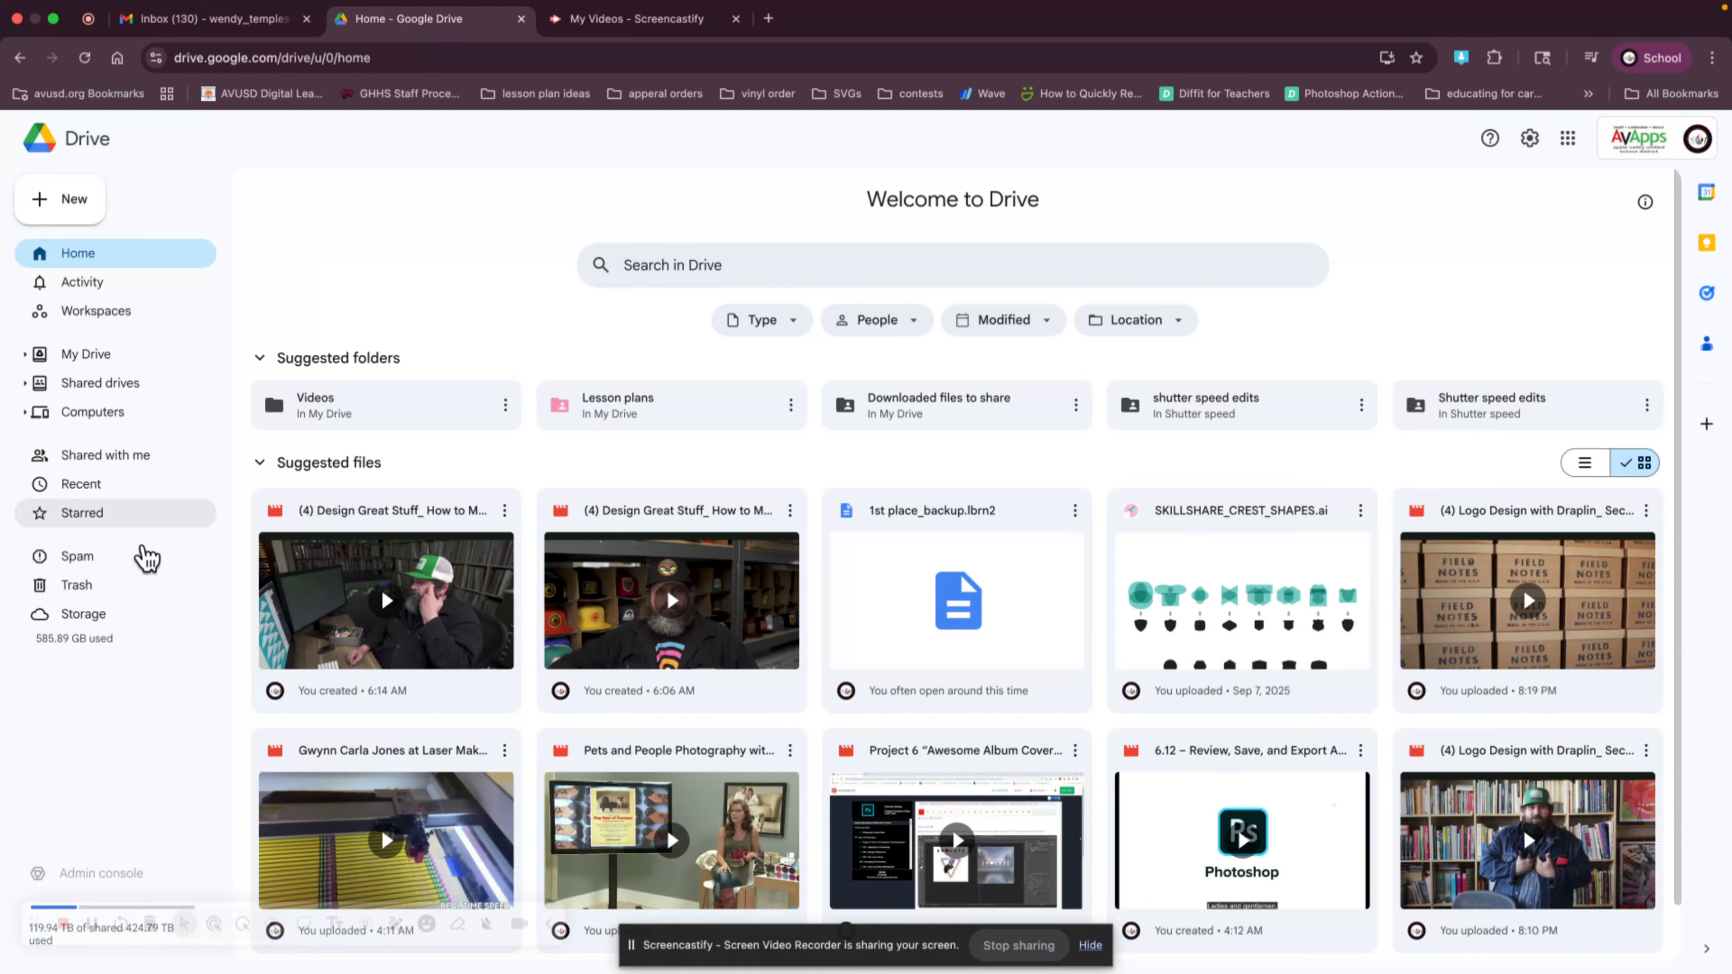
{"action": "left_click", "coordinate": [85, 355]}
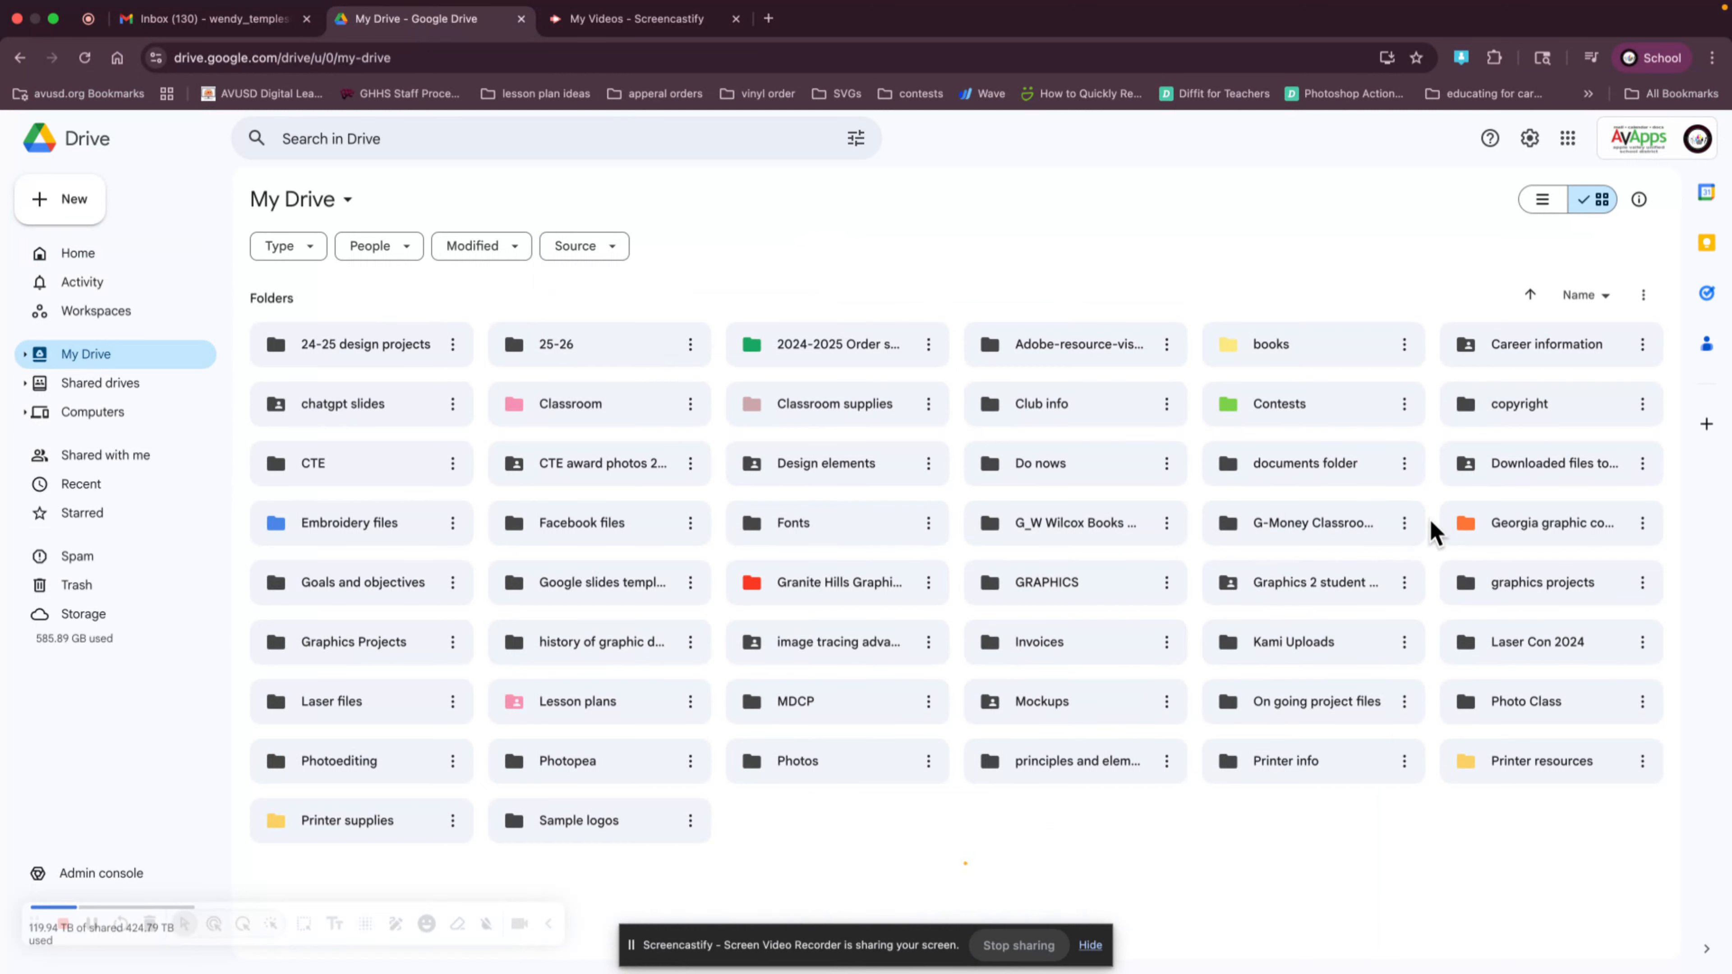
{"action": "double_click", "coordinate": [1530, 712]}
{"action": "left_click", "coordinate": [845, 347]}
{"action": "double_click", "coordinate": [846, 348]}
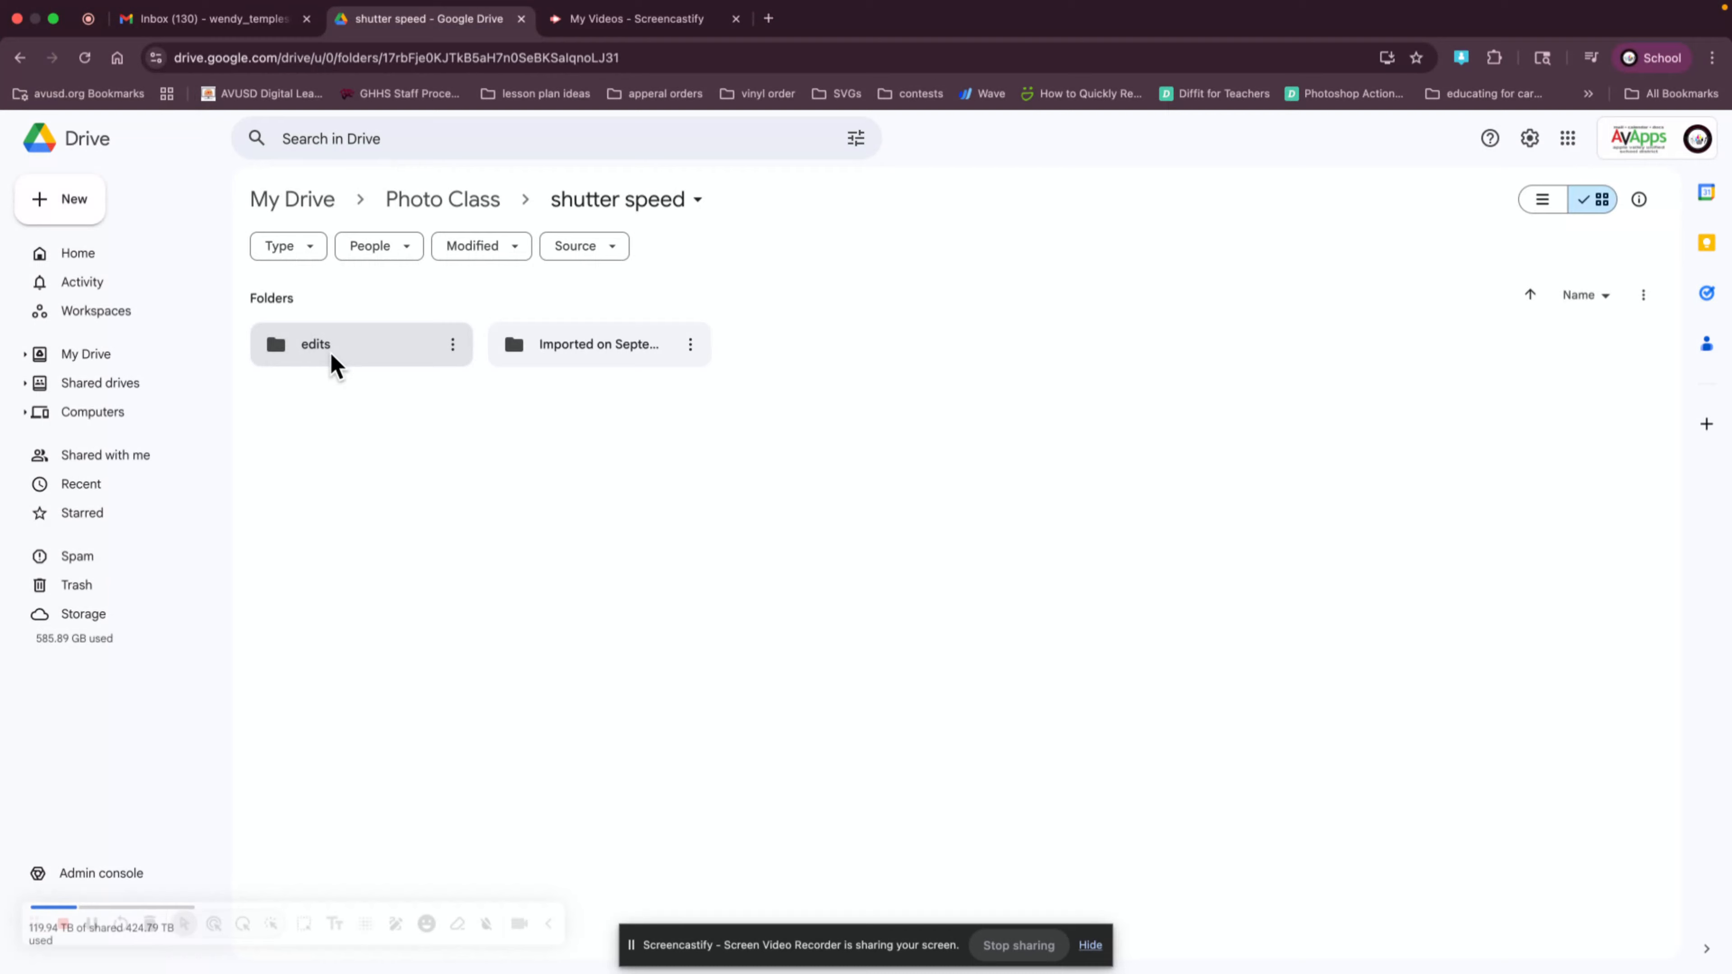
View the exported photos in the Untitled Export subfolder of edits, and return to the shutter speed folder.
{"action": "double_click", "coordinate": [328, 352]}
{"action": "left_click", "coordinate": [310, 347]}
{"action": "double_click", "coordinate": [311, 348]}
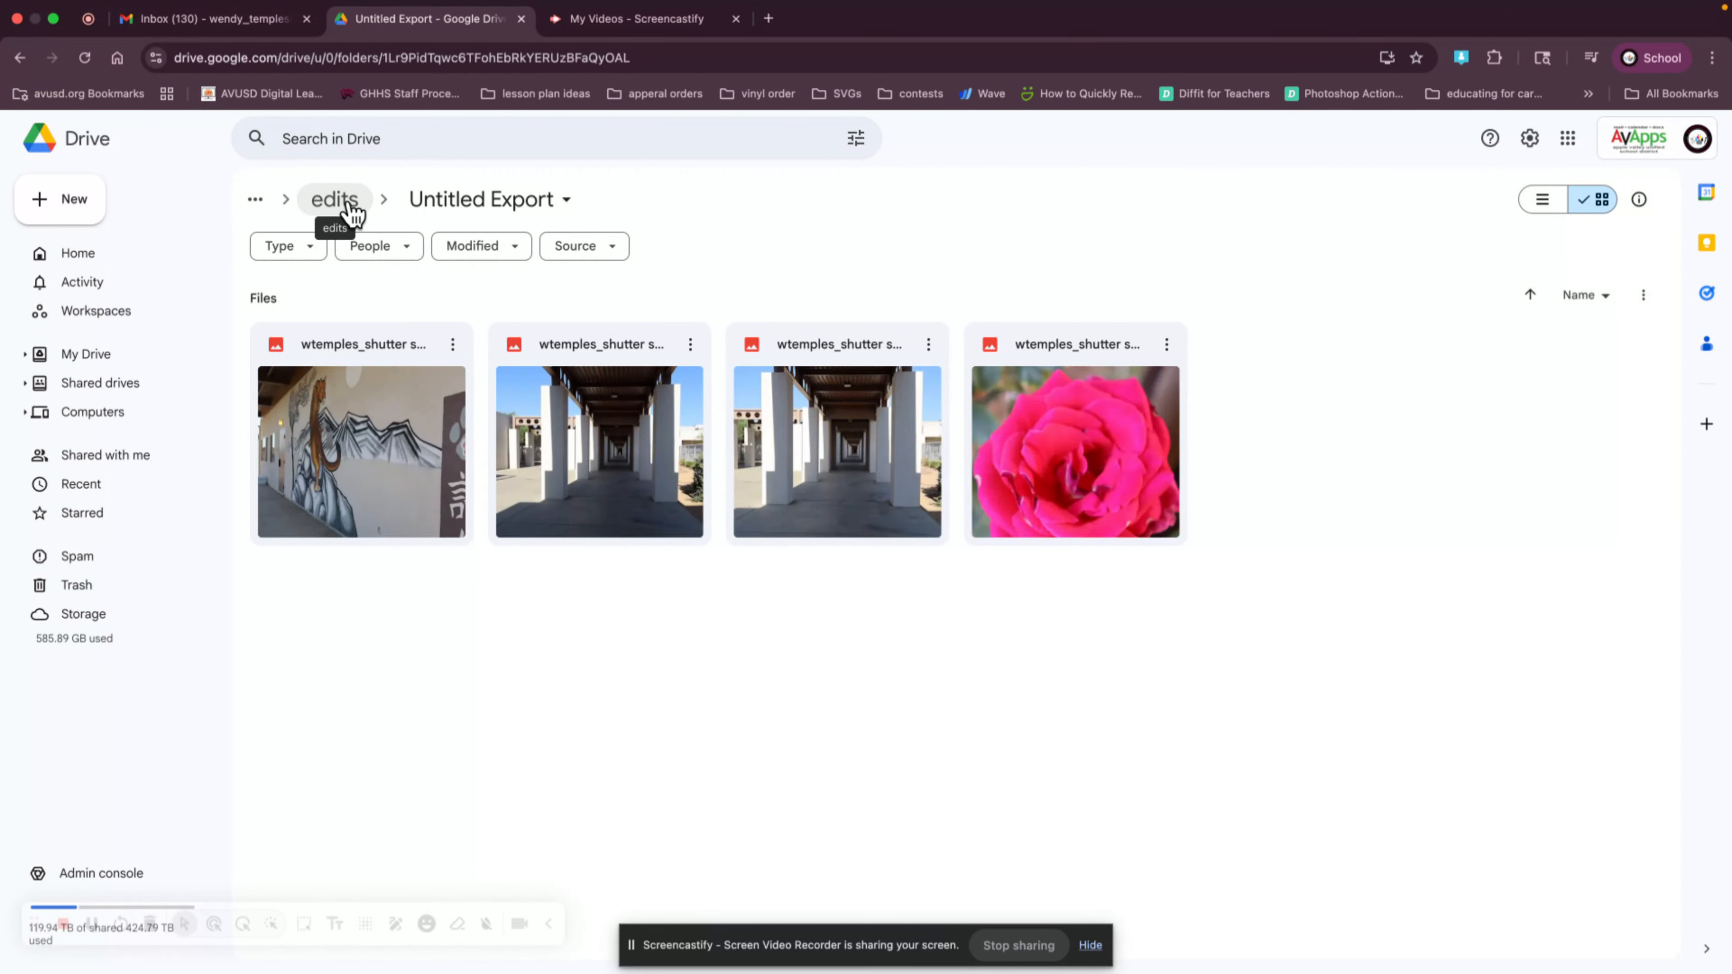
{"action": "left_click", "coordinate": [318, 204]}
{"action": "left_click", "coordinate": [387, 213]}
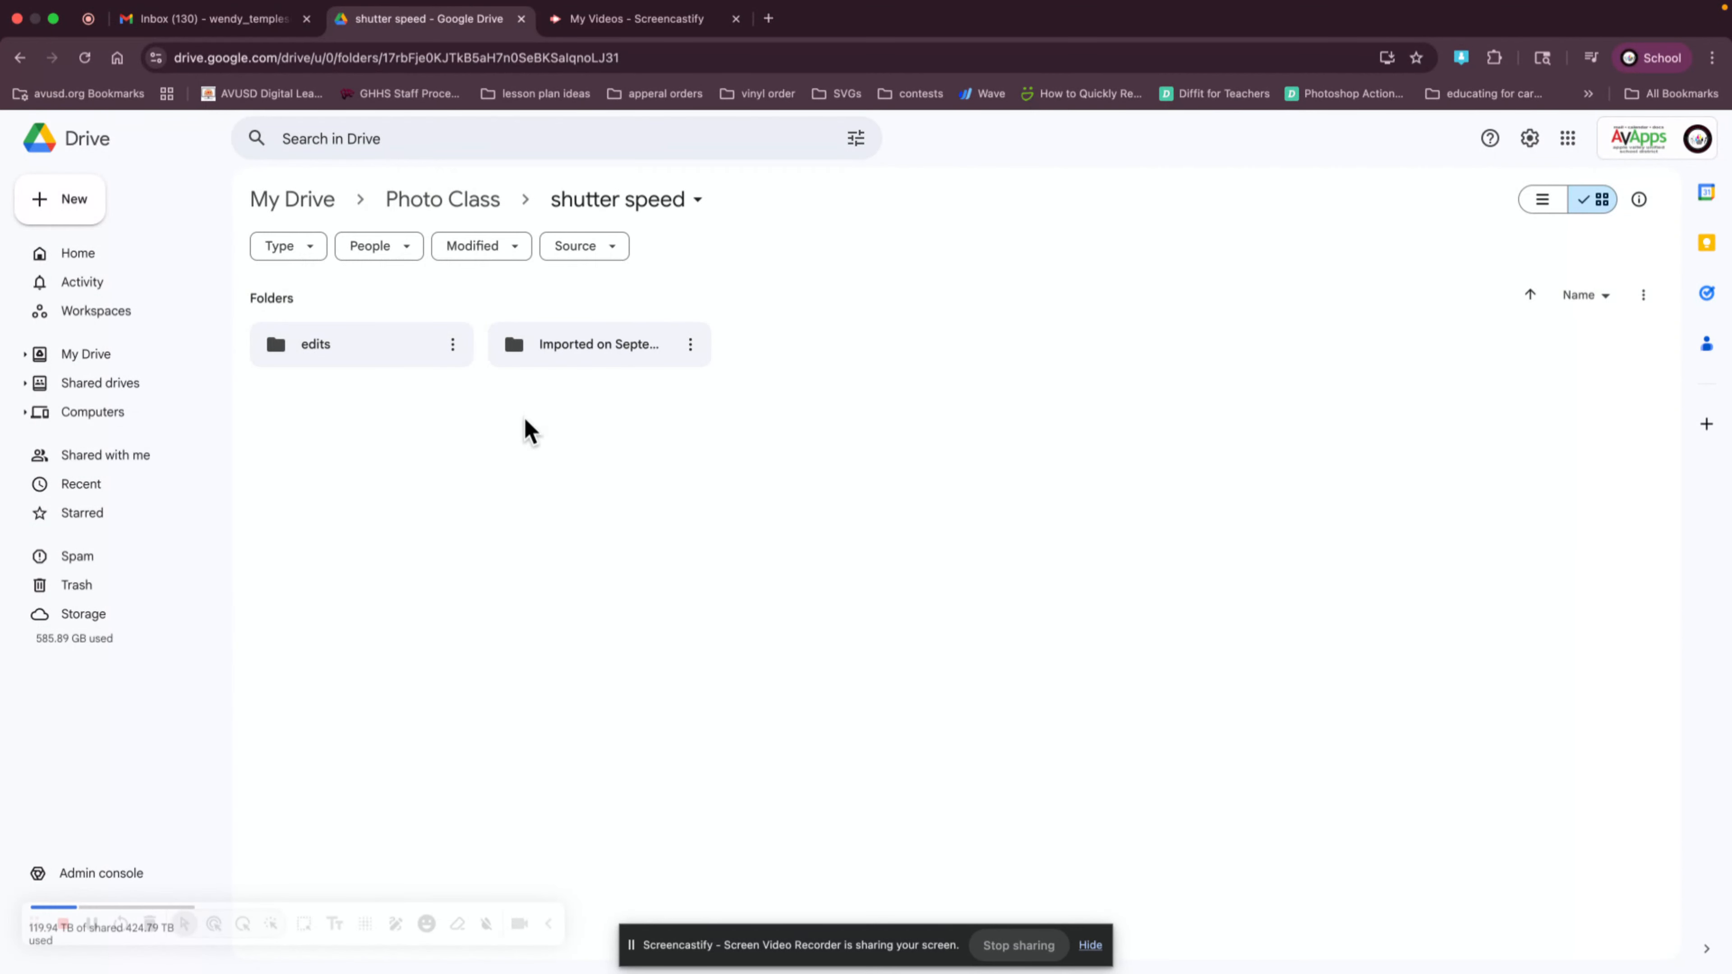
Look through the original photos in the Imported on September 8 folder, recheck the edits folder, and return to shutter speed.
{"action": "left_click", "coordinate": [574, 353]}
{"action": "double_click", "coordinate": [575, 354]}
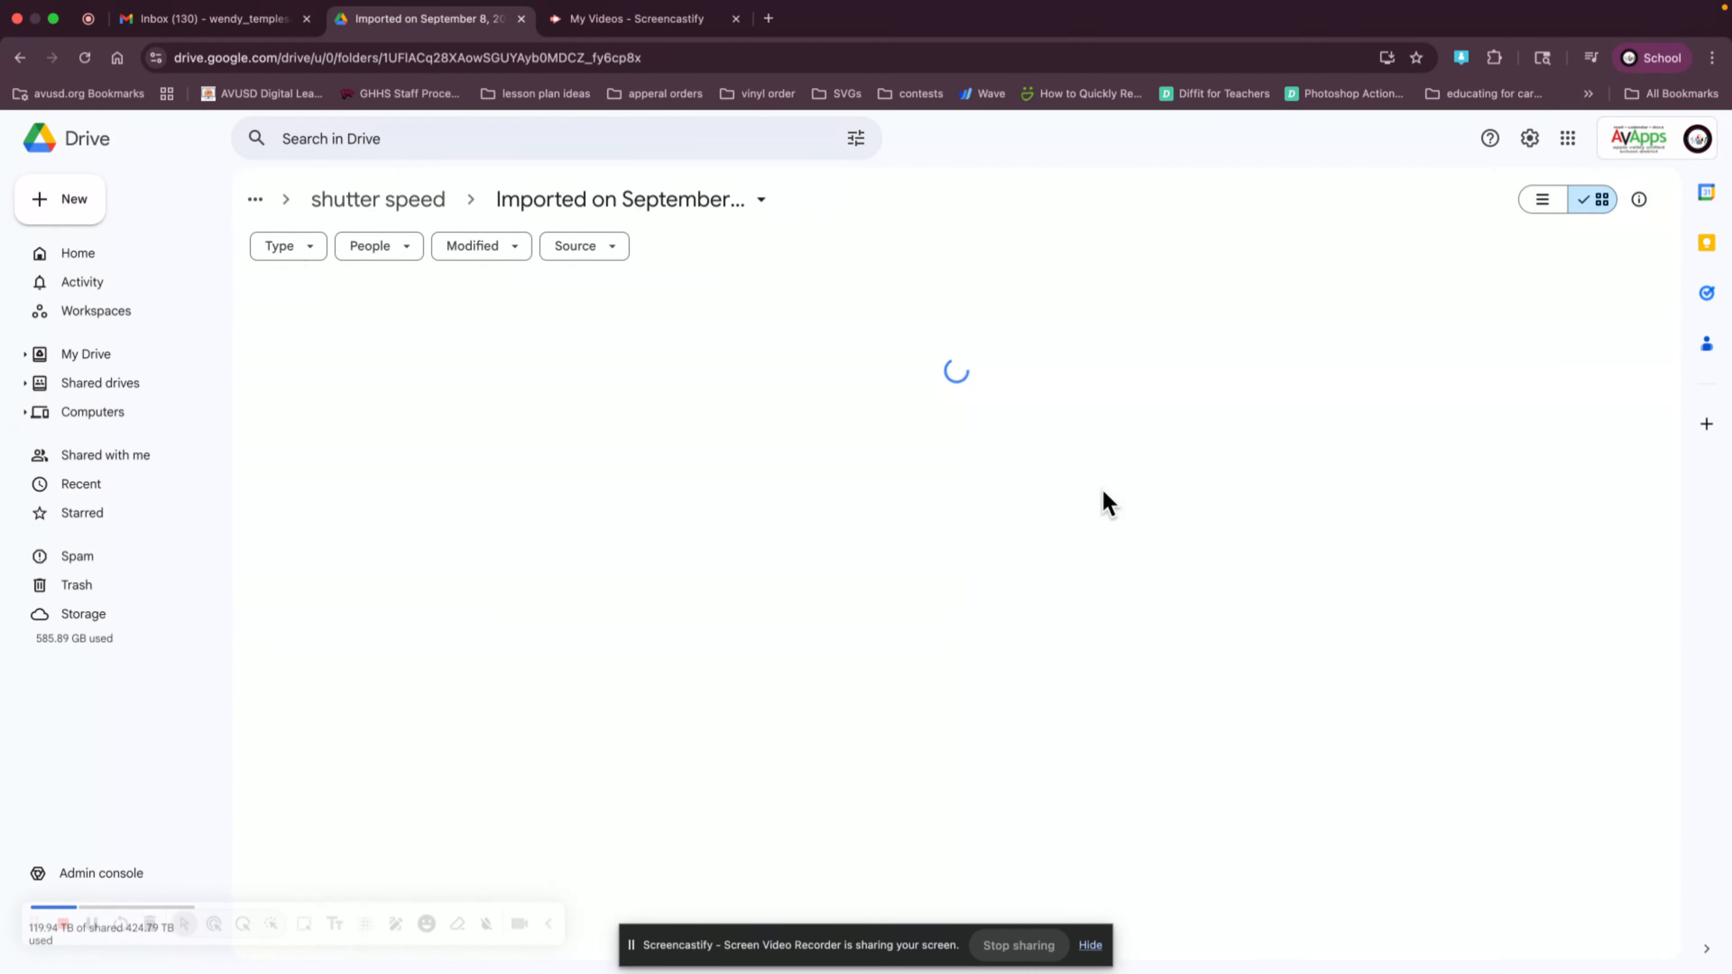
{"action": "scroll", "coordinate": [1343, 665], "scroll_direction": "down", "scroll_amount": 20}
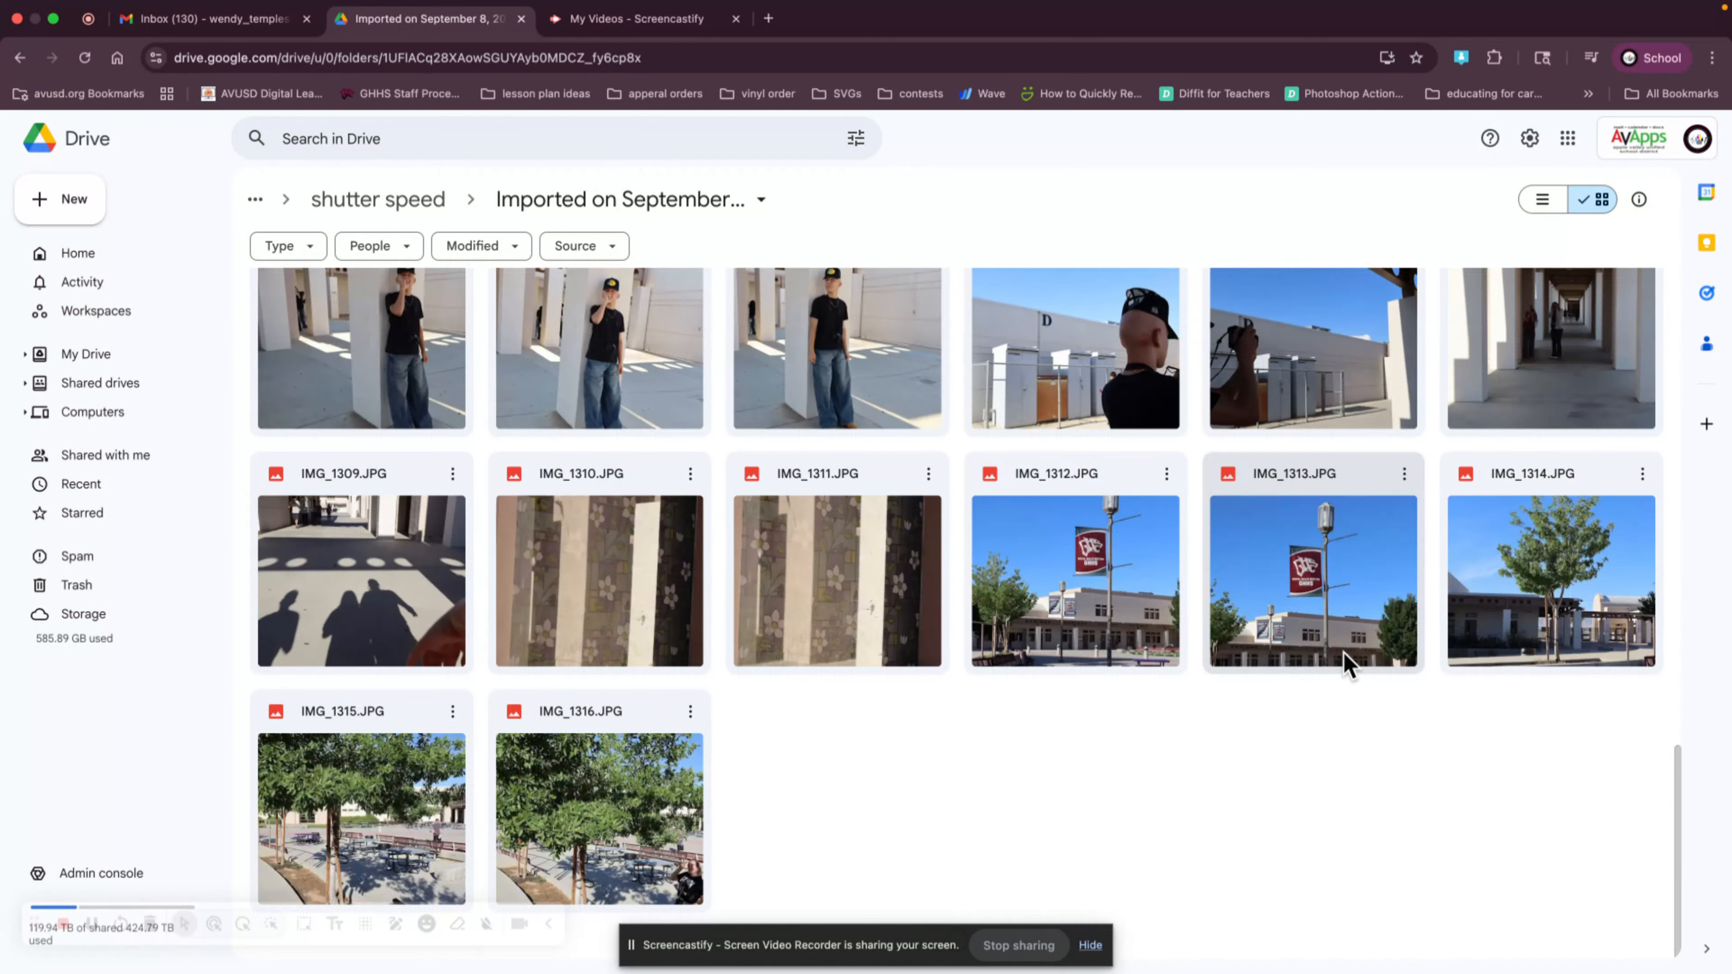
{"action": "scroll", "coordinate": [1329, 635], "scroll_direction": "down", "scroll_amount": 10}
{"action": "scroll", "coordinate": [1322, 620], "scroll_direction": "down", "scroll_amount": 5}
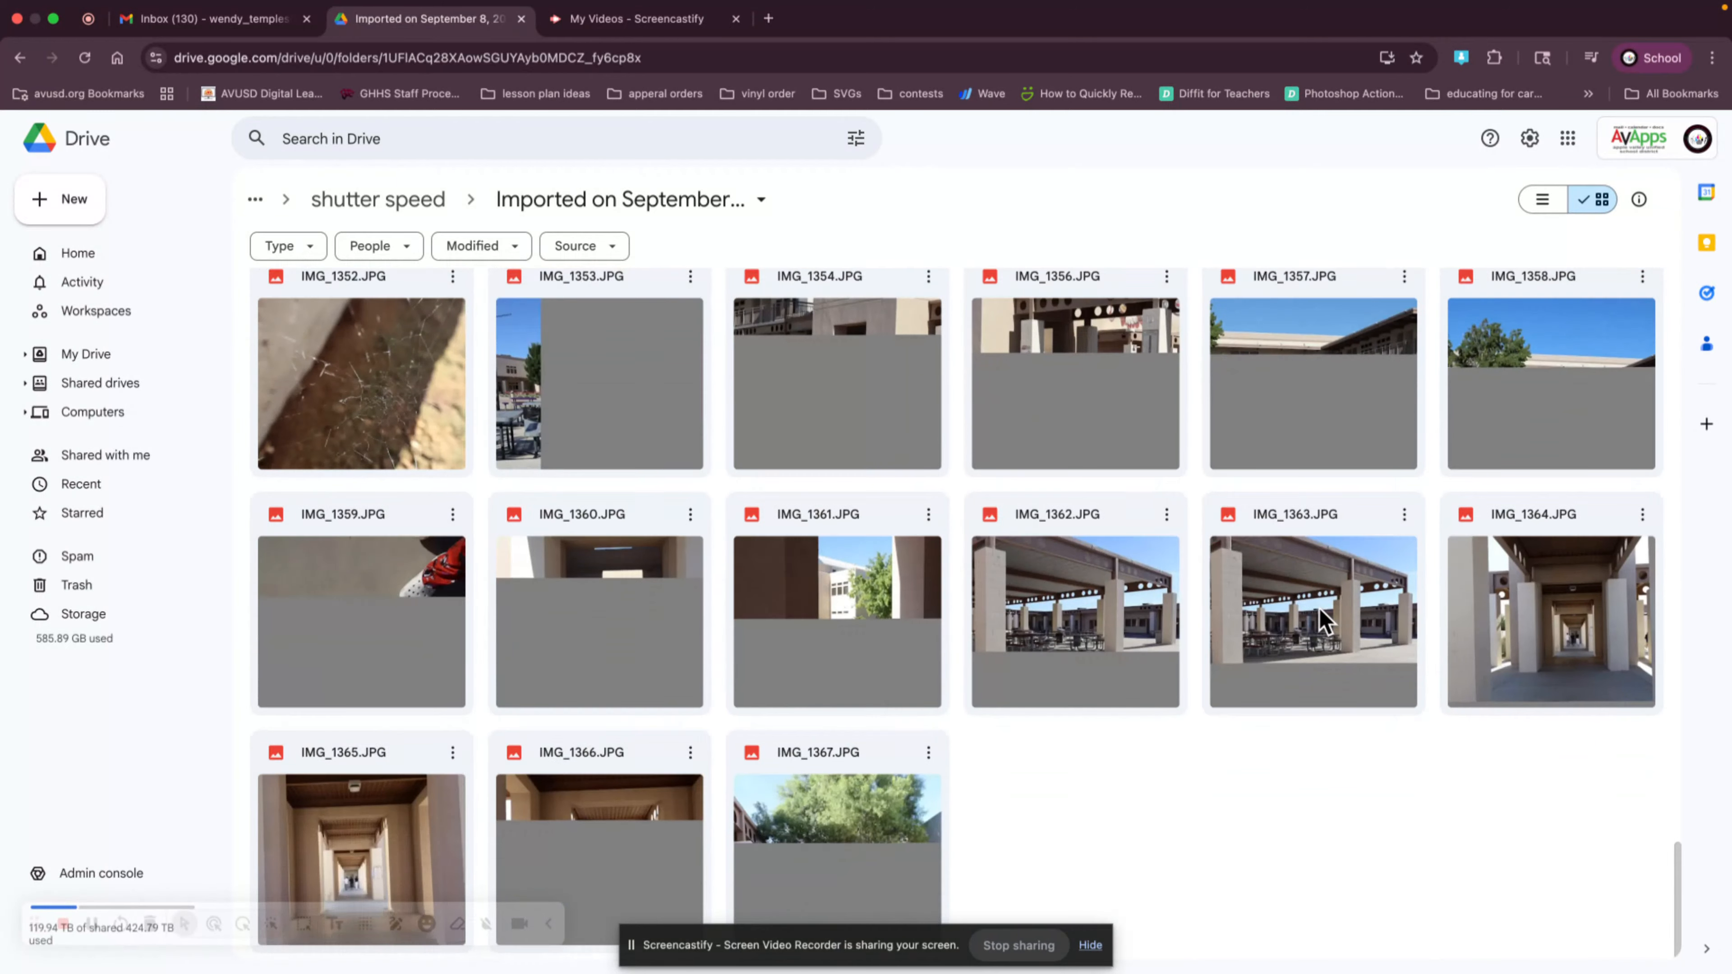
{"action": "scroll", "coordinate": [1272, 546], "scroll_direction": "up", "scroll_amount": 20}
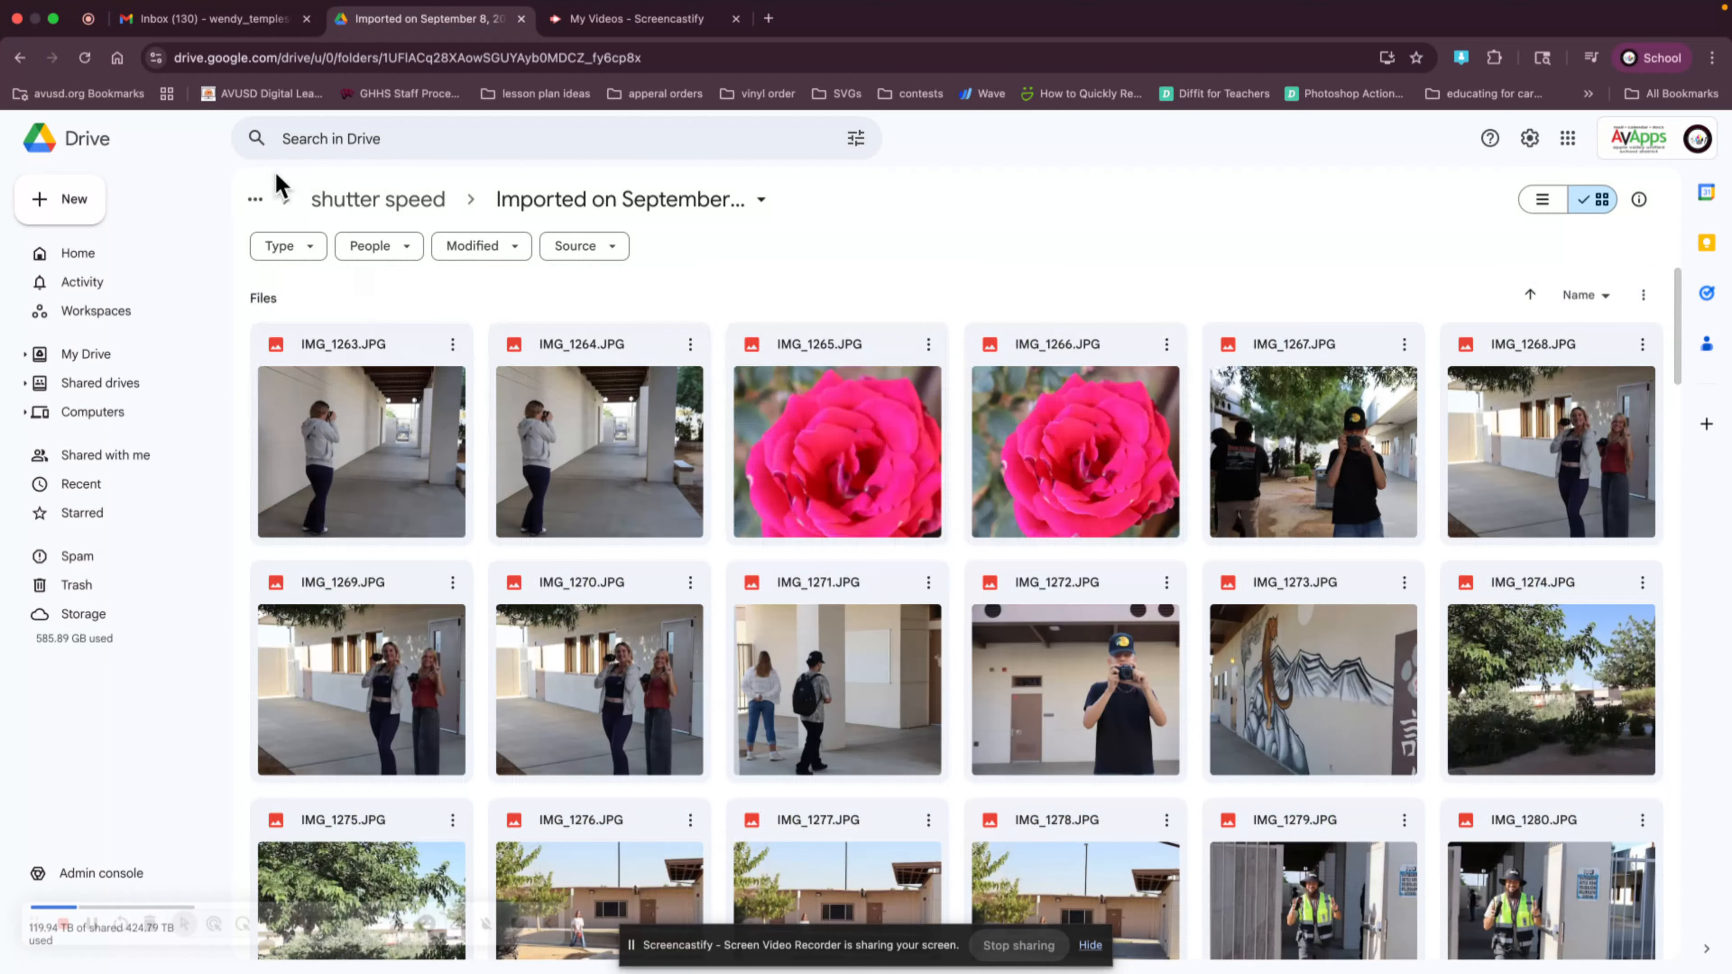
{"action": "left_click", "coordinate": [375, 205]}
{"action": "double_click", "coordinate": [364, 362]}
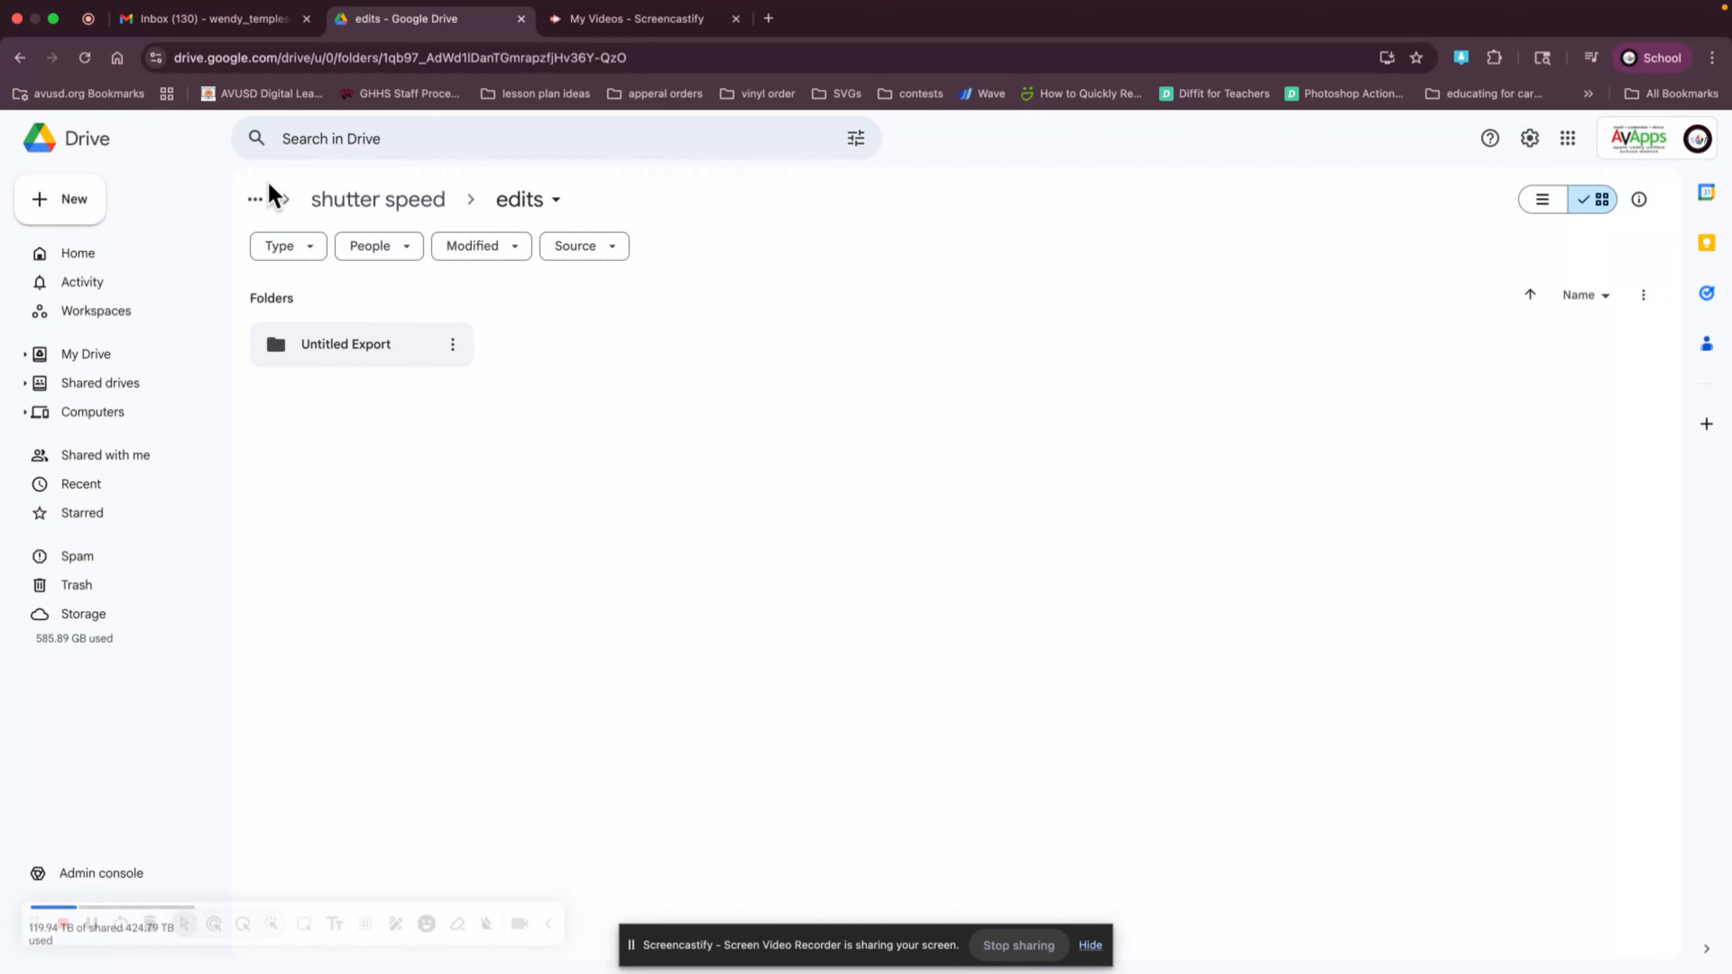
{"action": "left_click", "coordinate": [376, 202]}
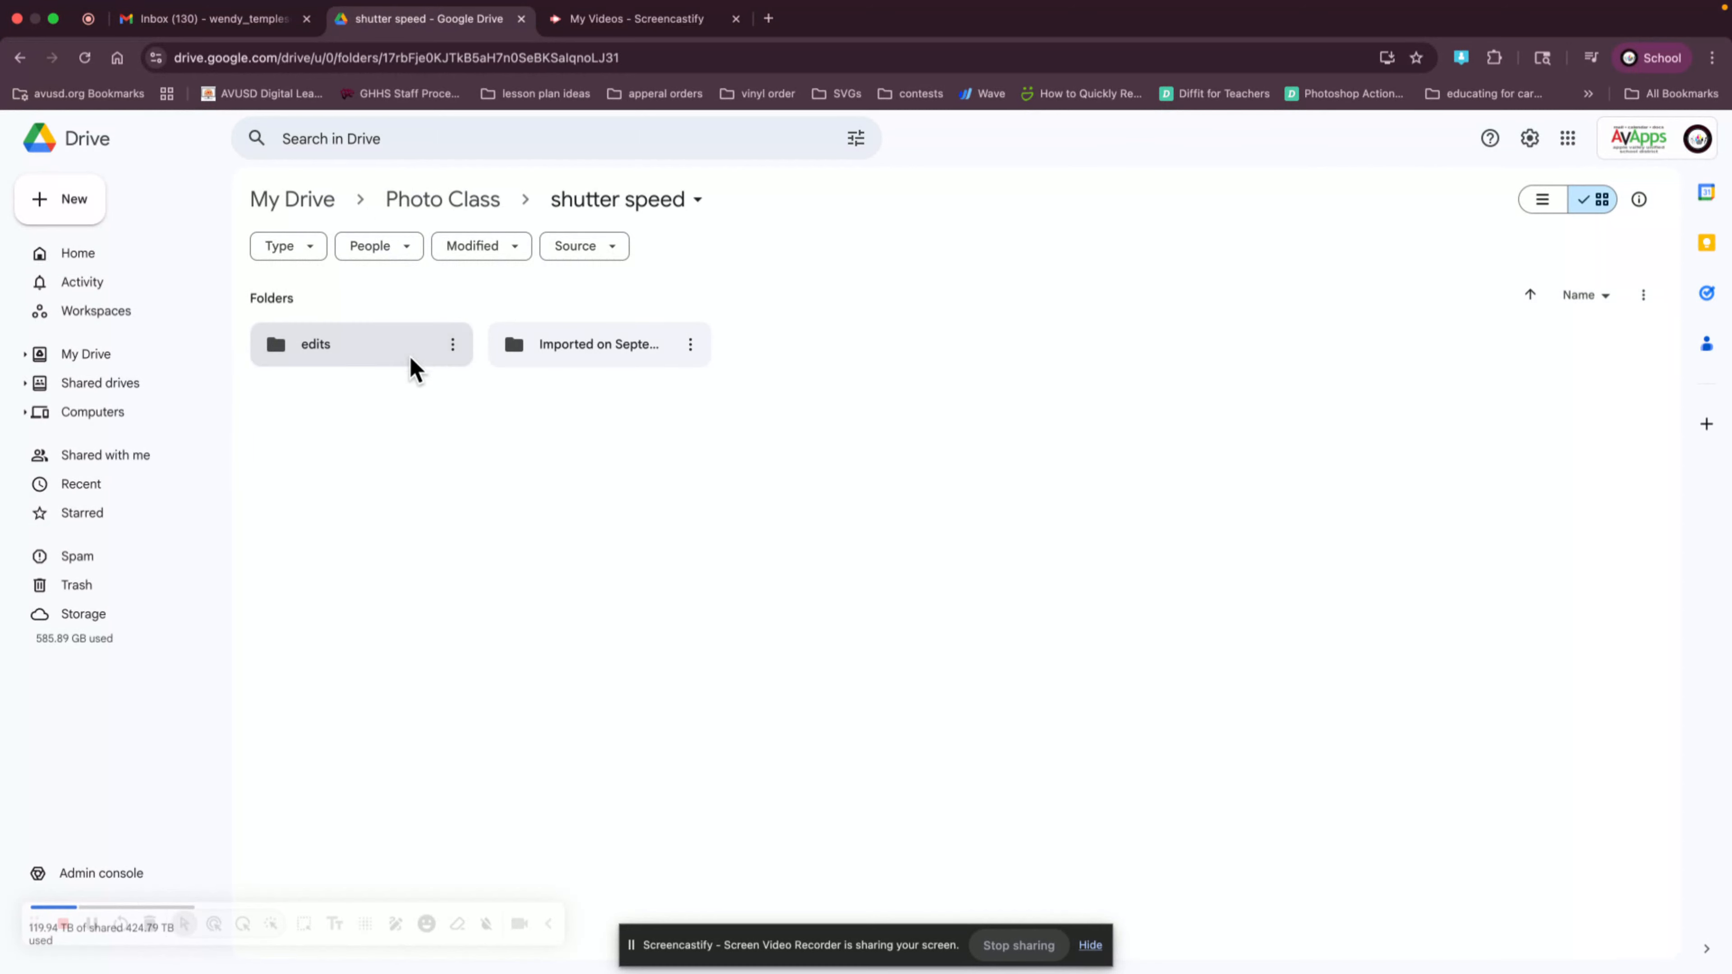
Set the edits folder's general access to Anyone with the link and copy its sharing link.
{"action": "left_click", "coordinate": [453, 347]}
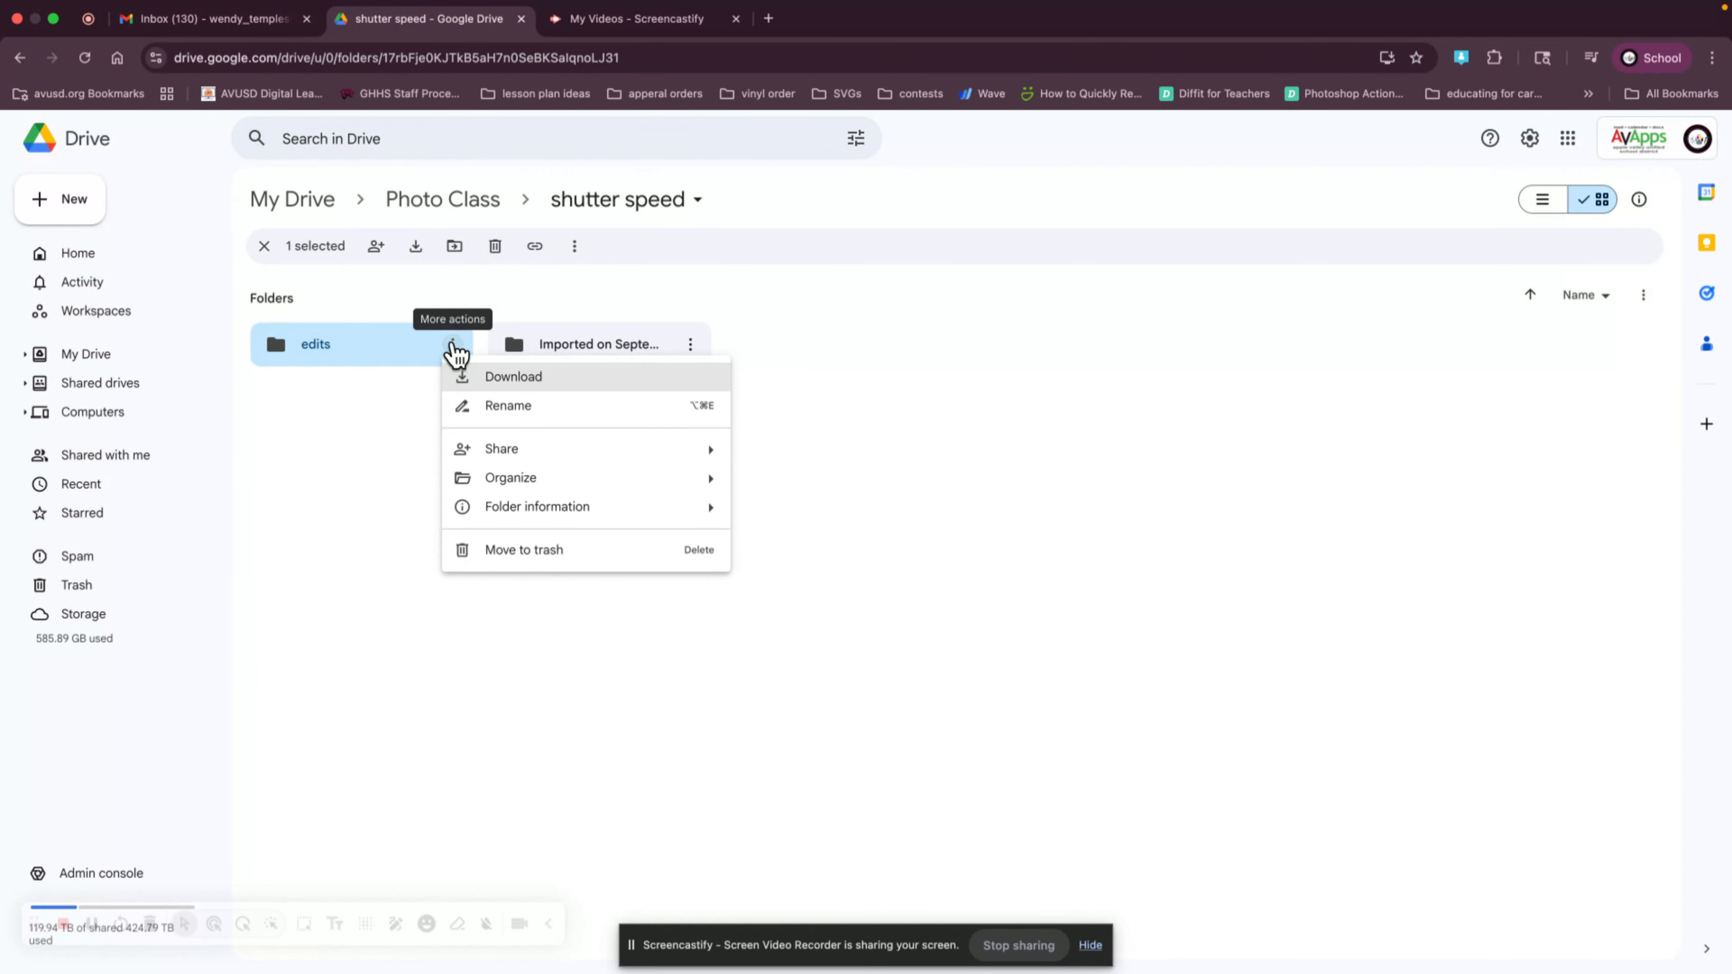
{"action": "mouse_move", "coordinate": [502, 456]}
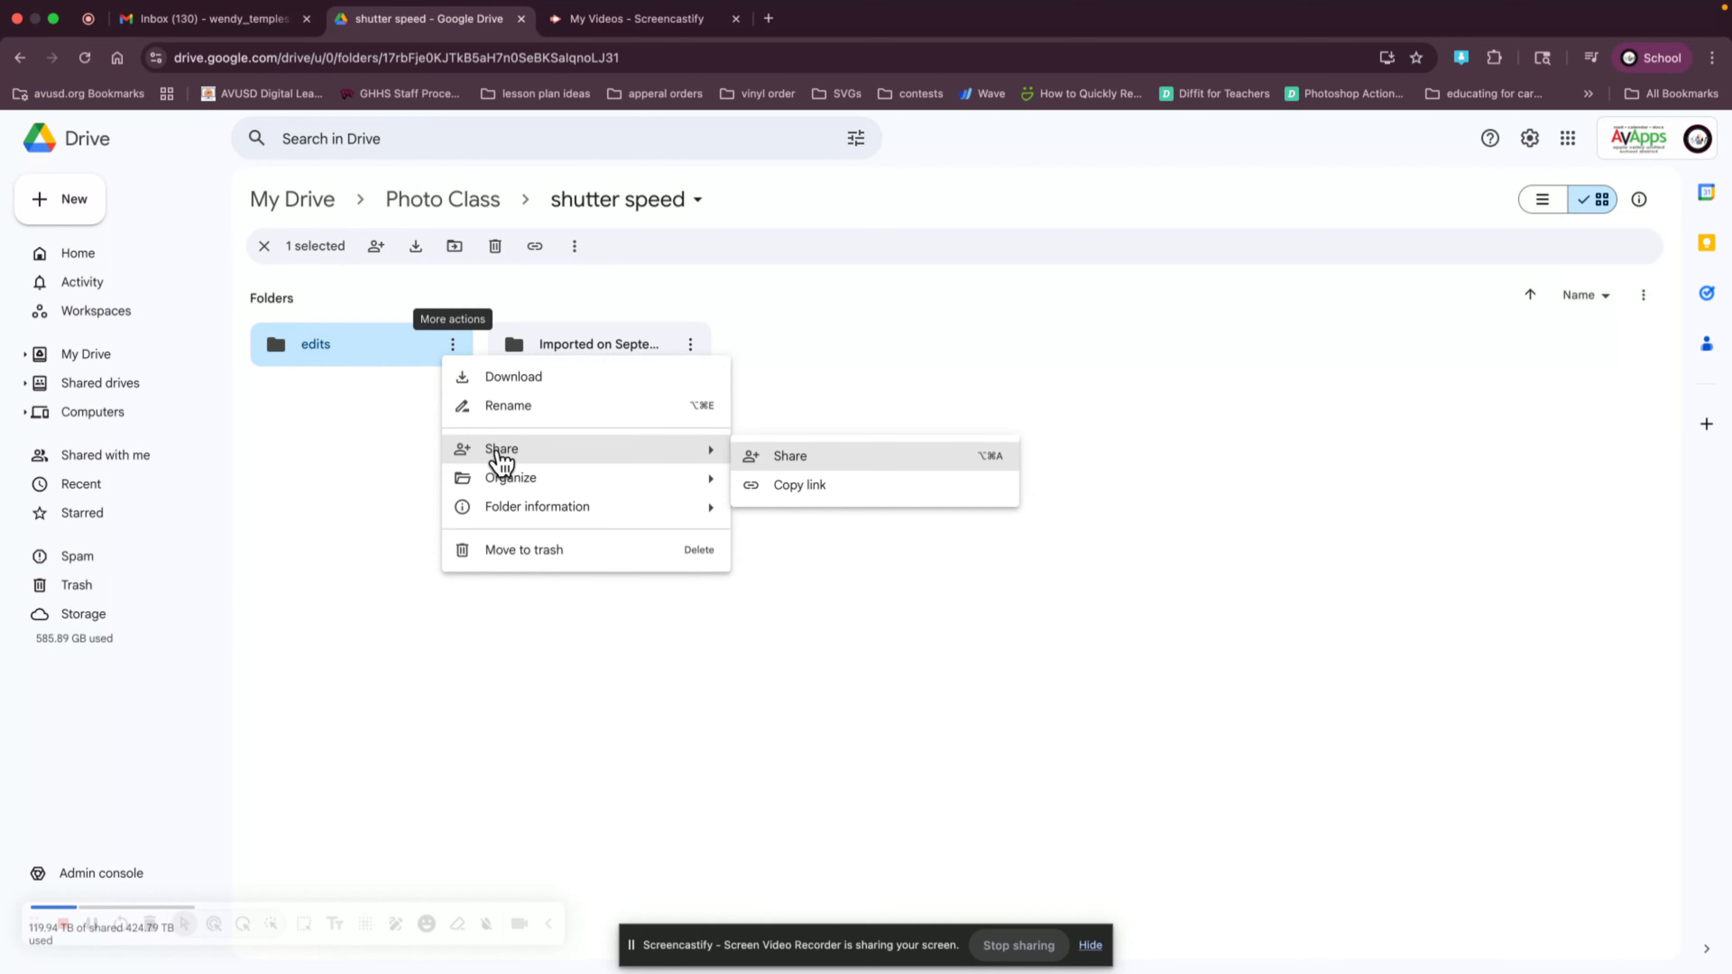
{"action": "left_click", "coordinate": [784, 455]}
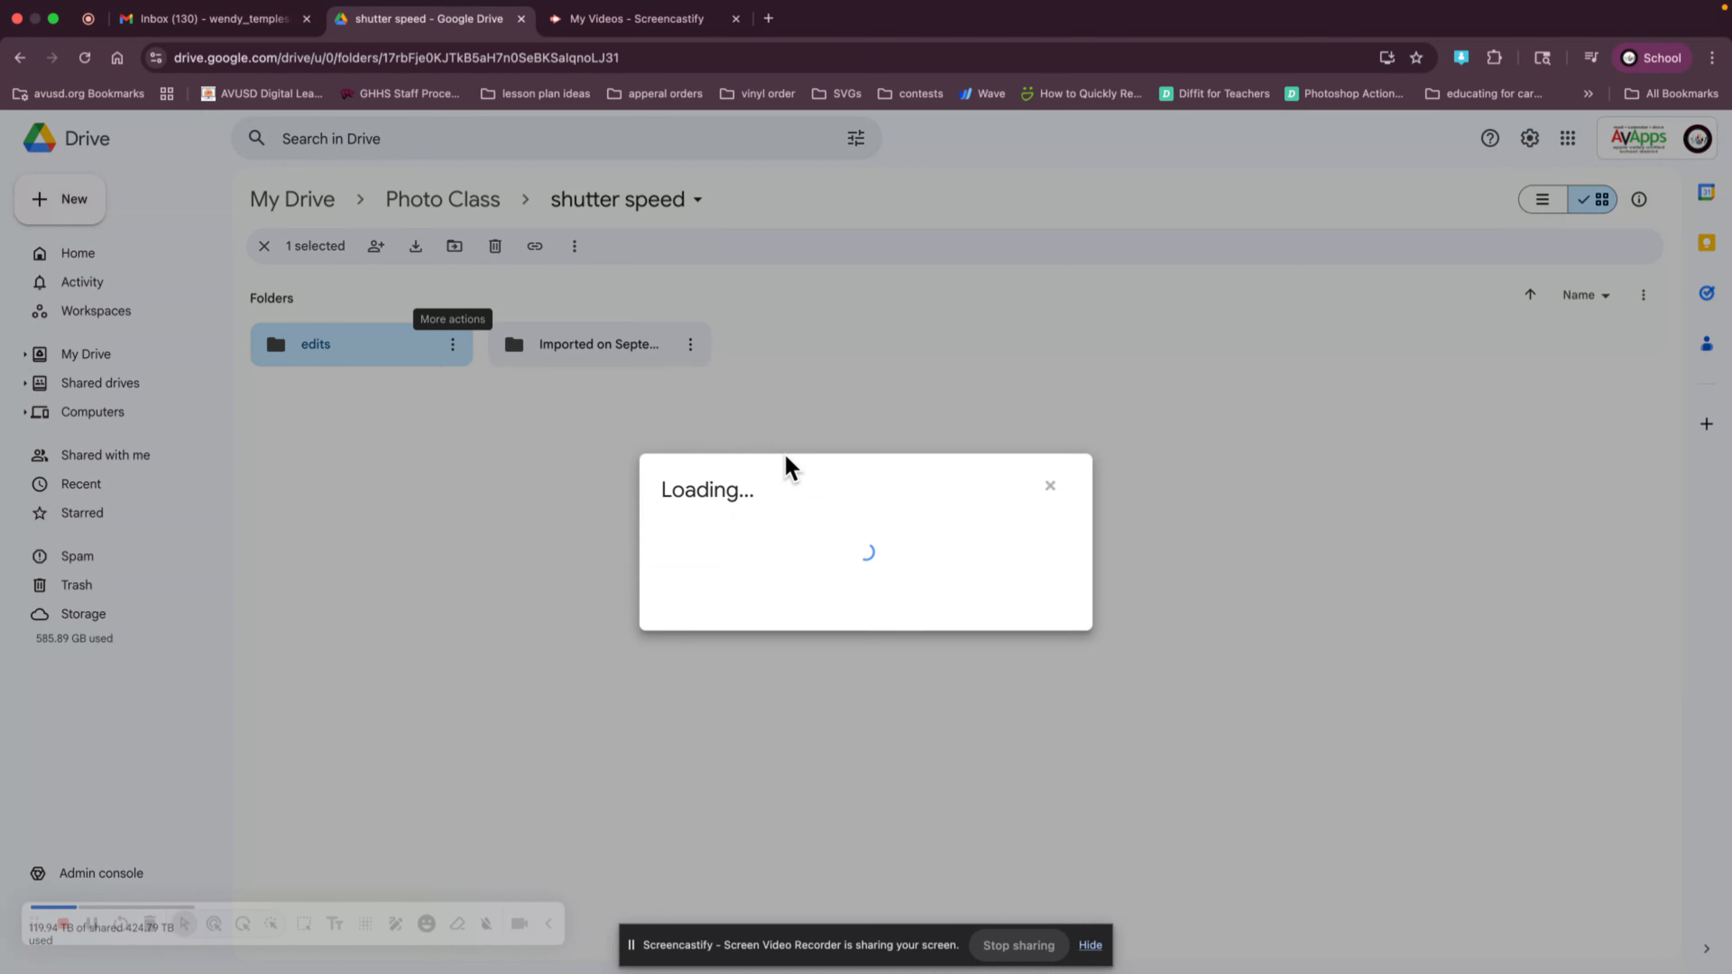
{"action": "left_click", "coordinate": [772, 622]}
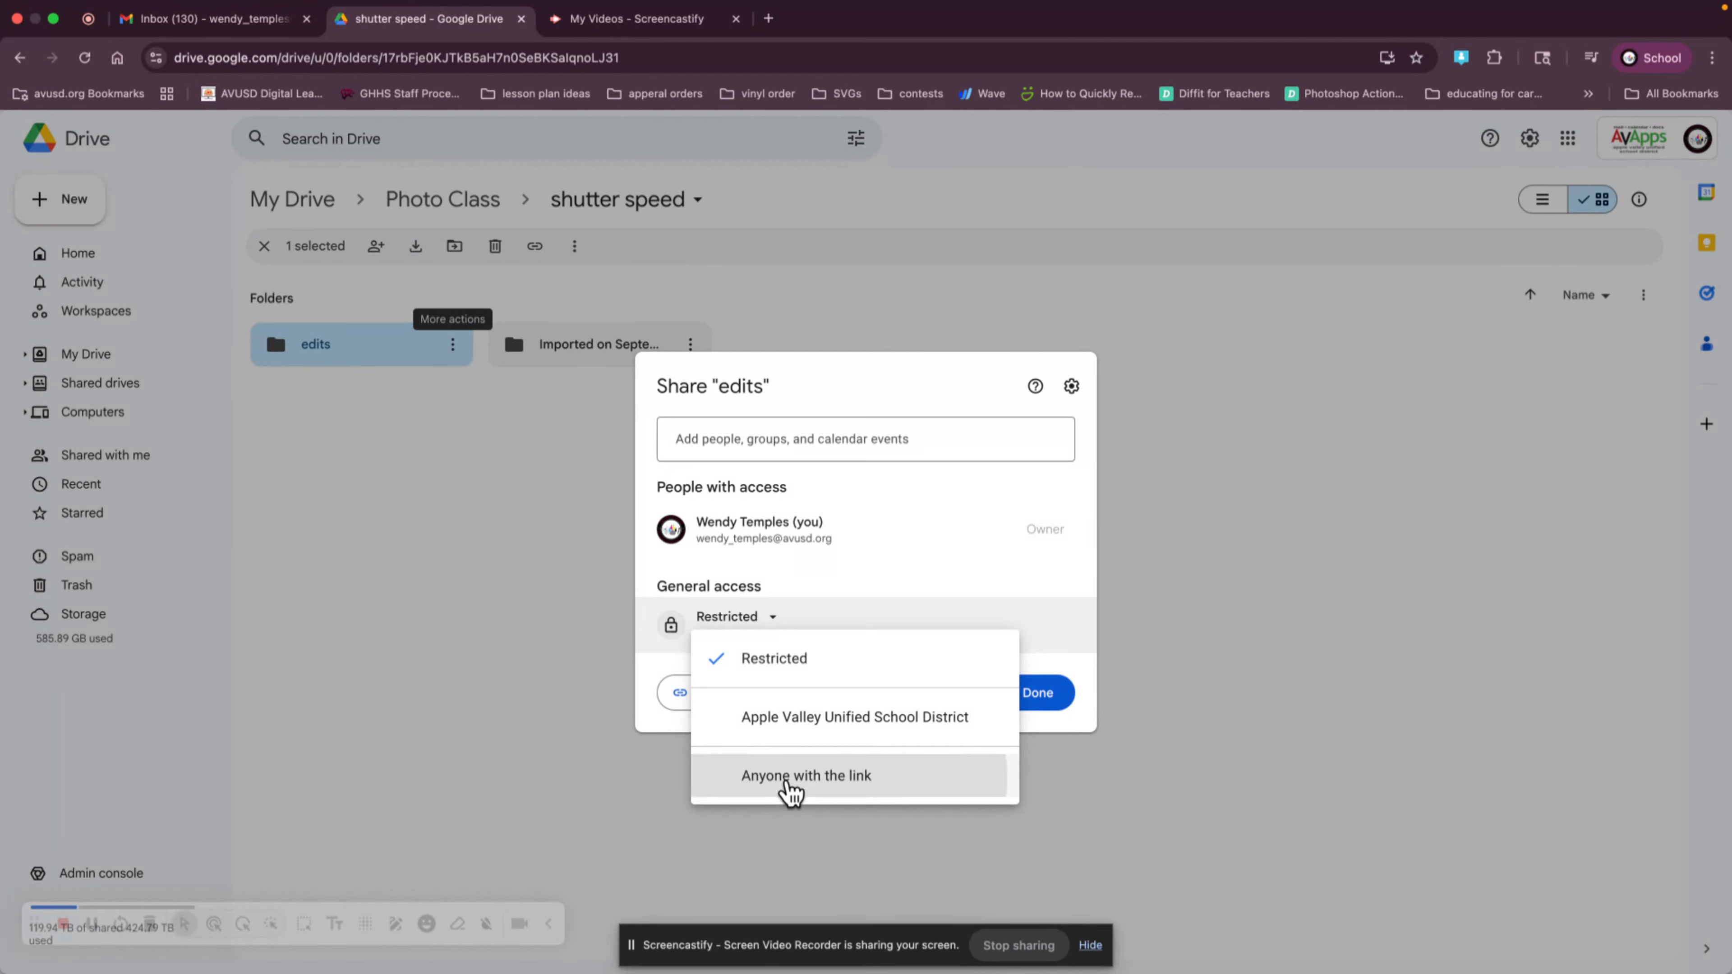
{"action": "left_click", "coordinate": [791, 794]}
{"action": "left_click", "coordinate": [714, 709]}
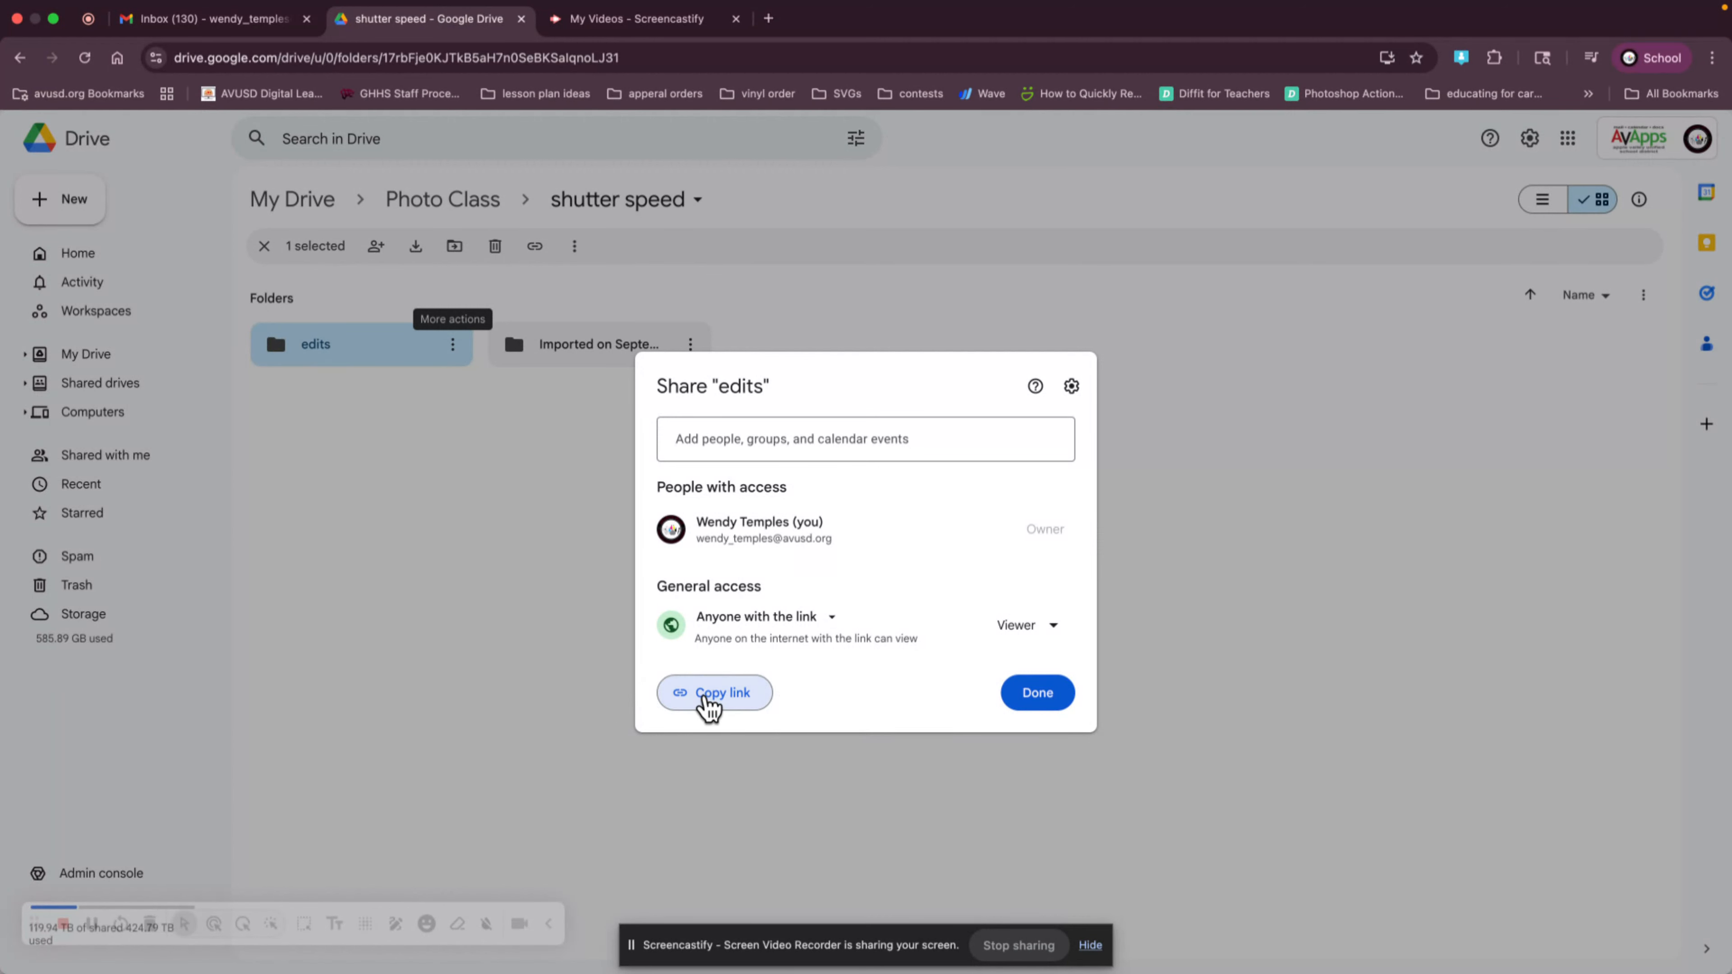
{"action": "left_click", "coordinate": [499, 655]}
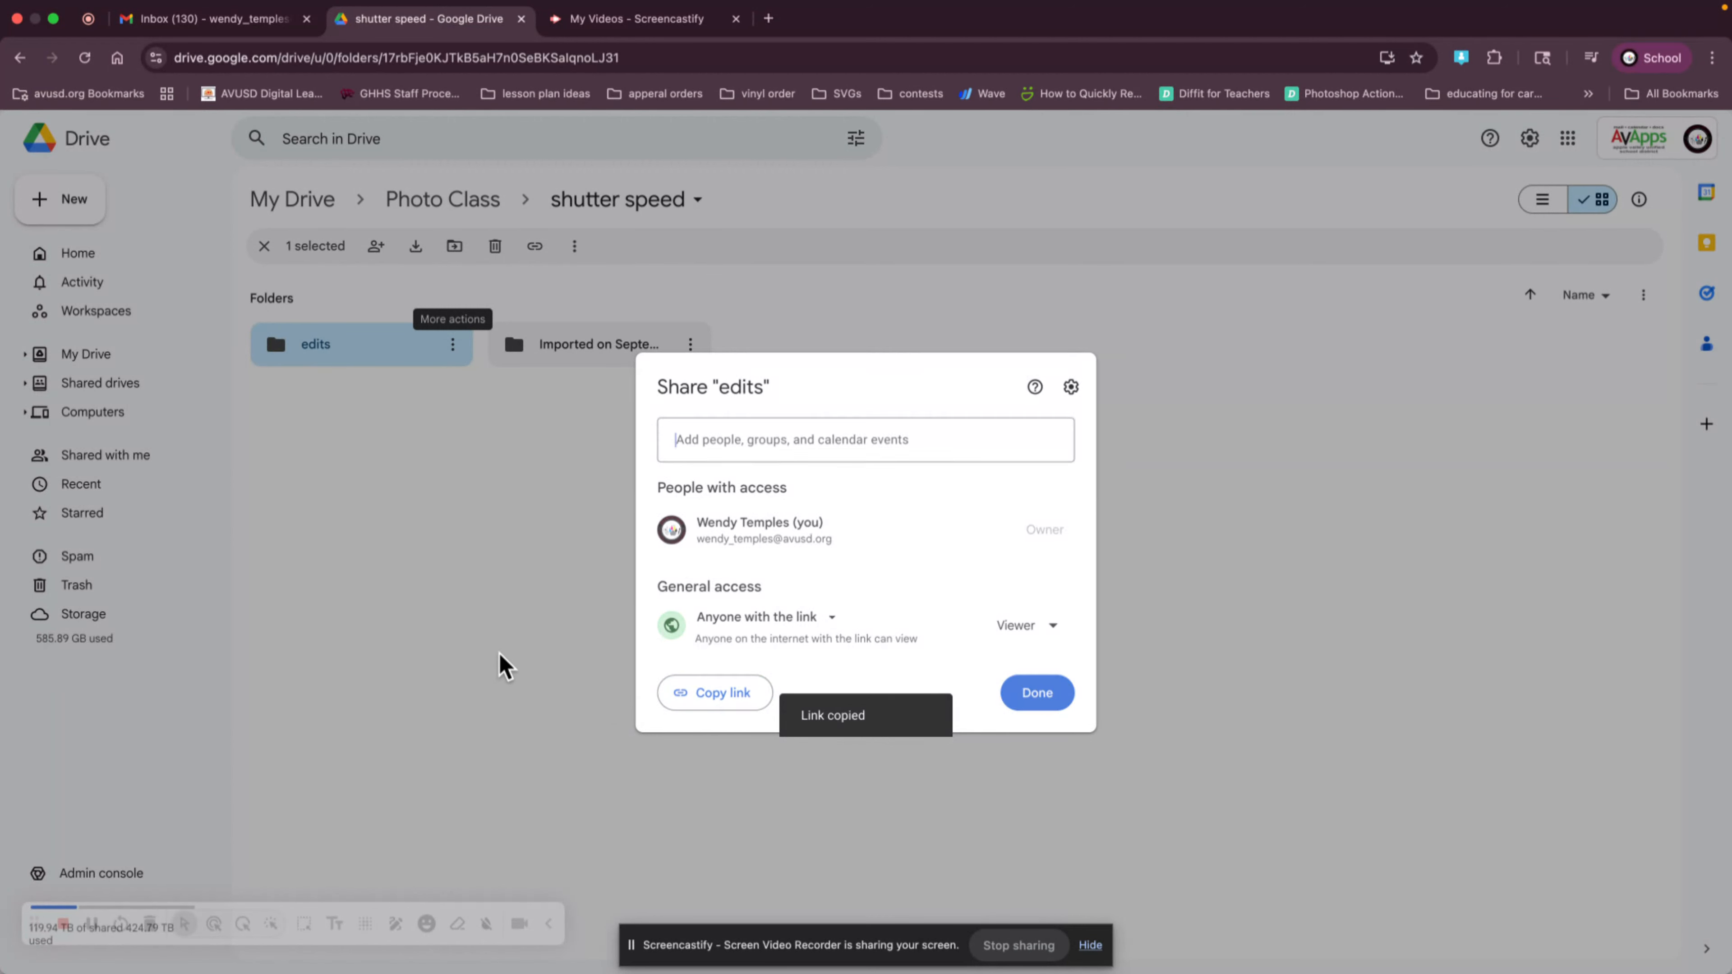